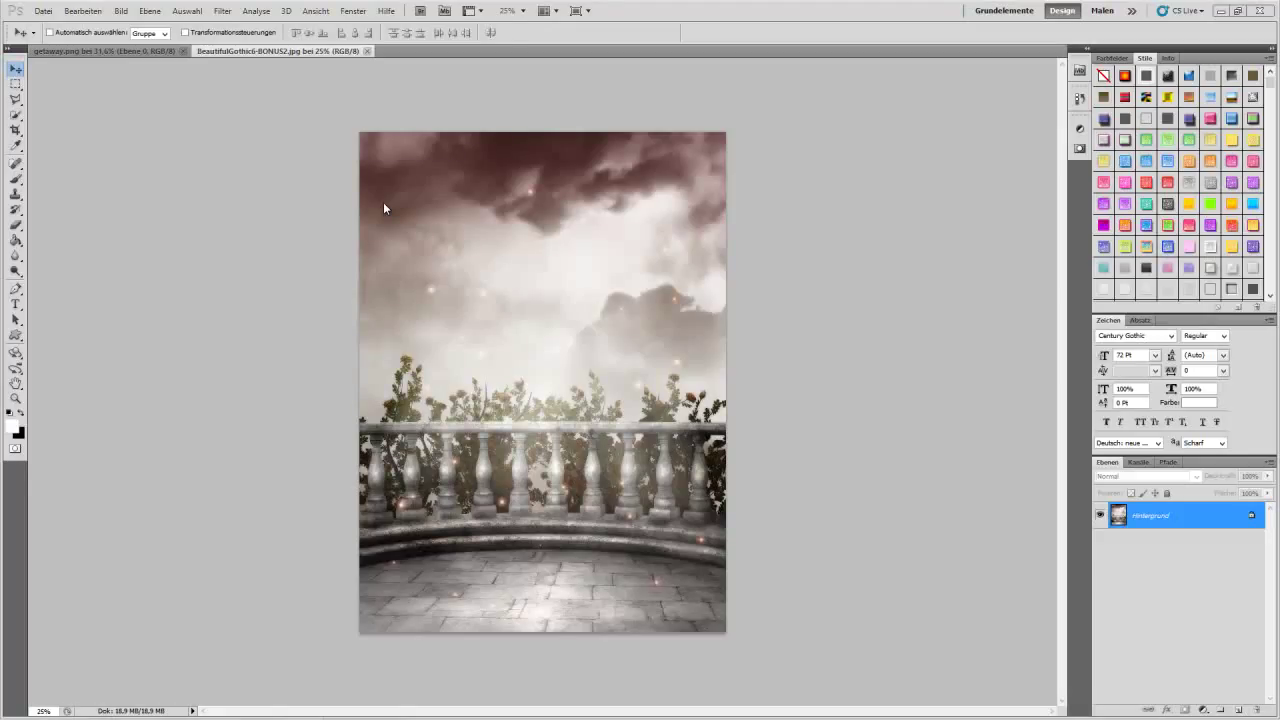
Paste the whole balcony image into getaway.png as a layer beneath the couple layer.
{"action": "key", "text": "ctrl+a"}
{"action": "key", "text": "ctrl+w"}
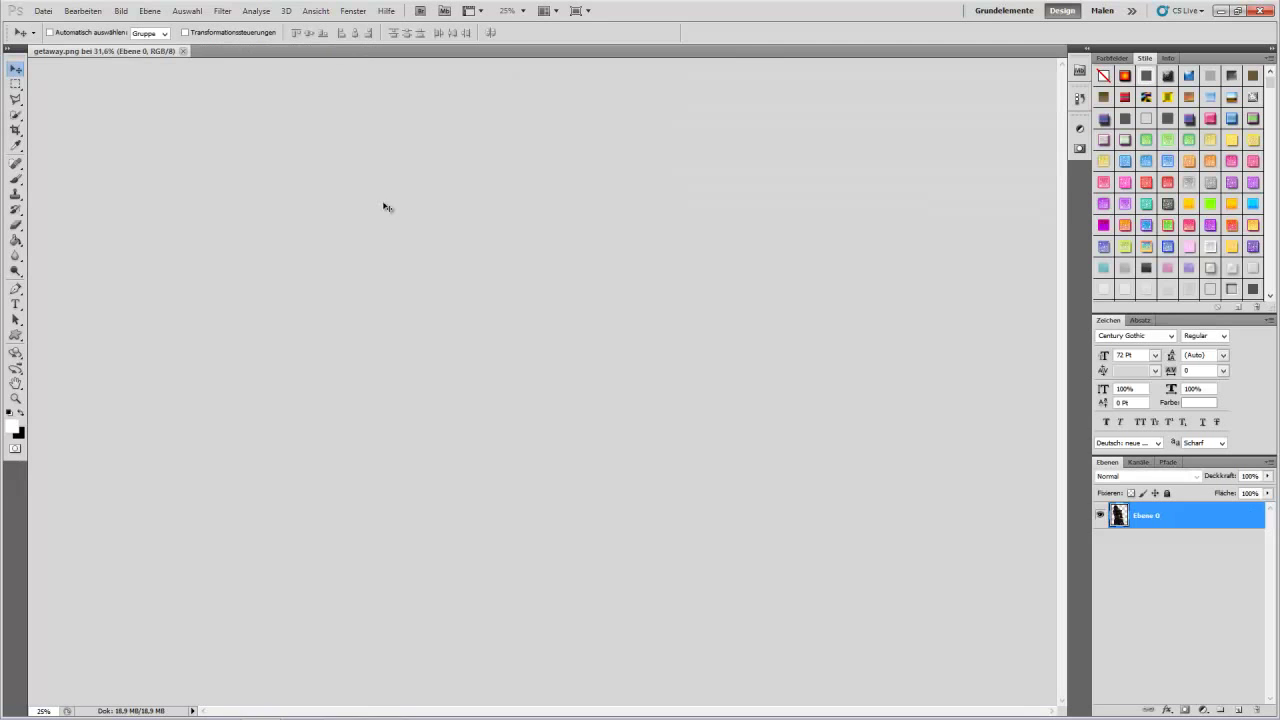
{"action": "key", "text": "ctrl+v"}
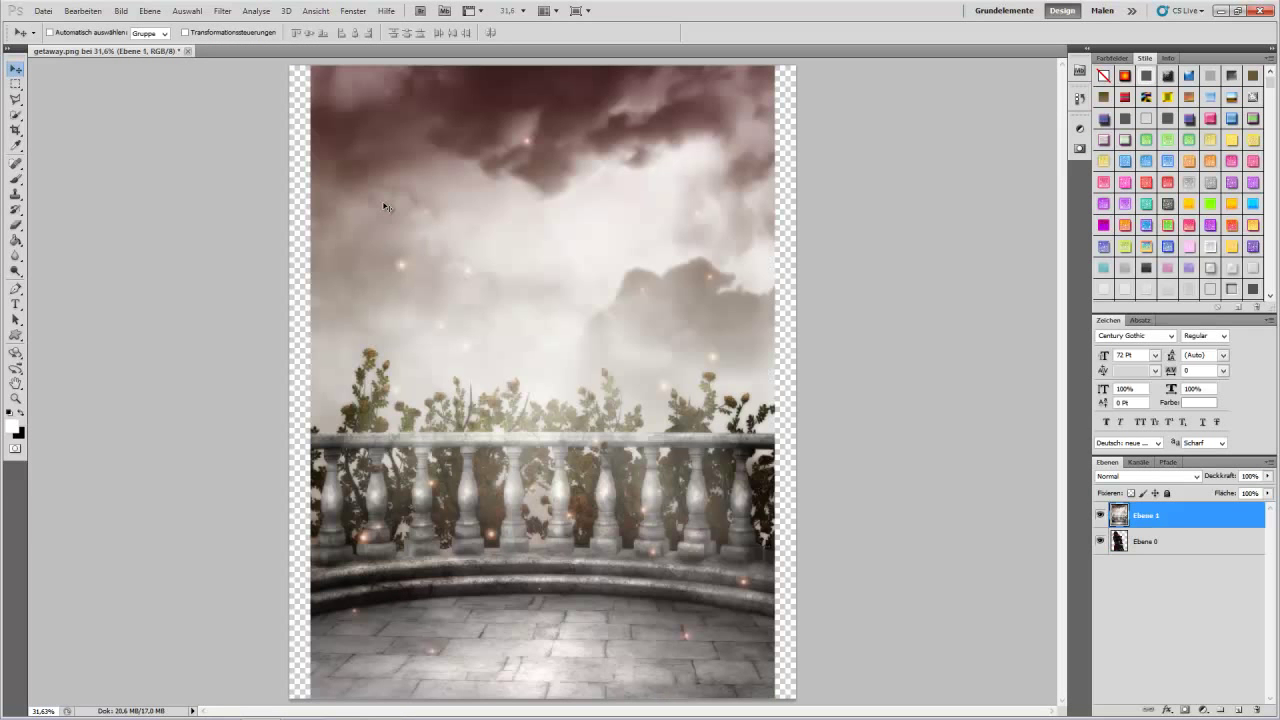
{"action": "key", "text": "ctrl+bracketleft"}
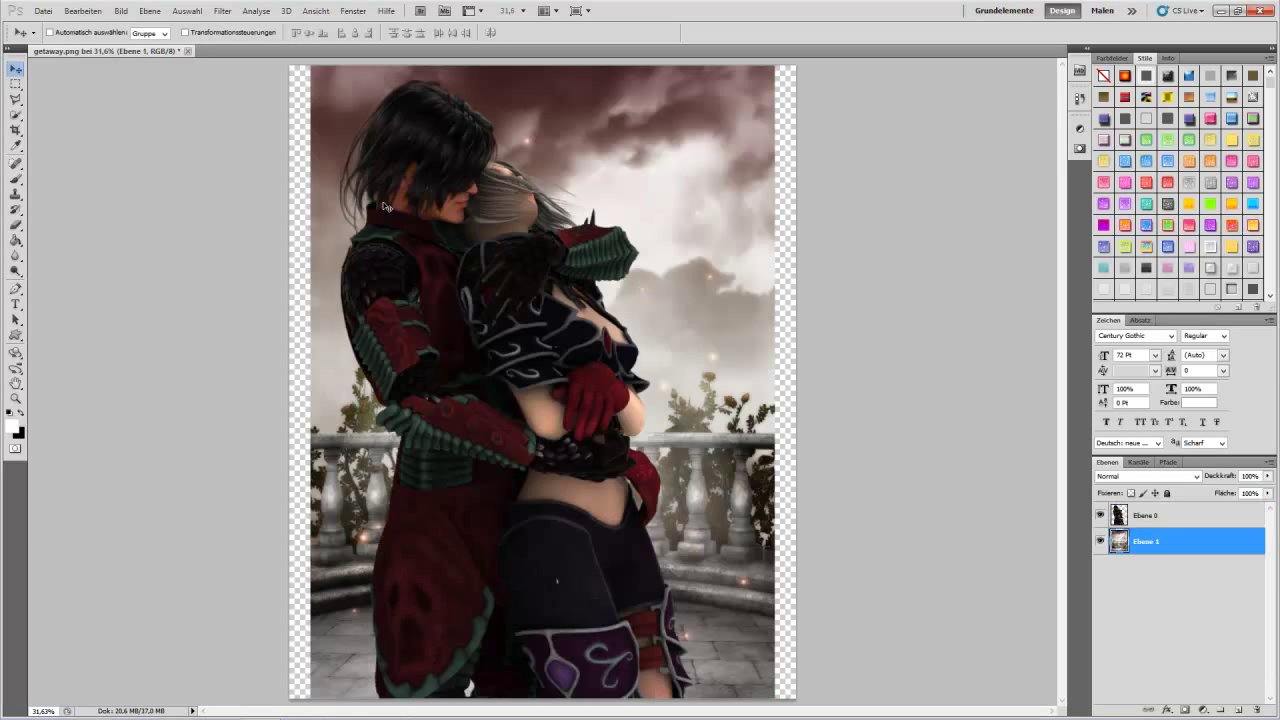
{"action": "key", "text": "c"}
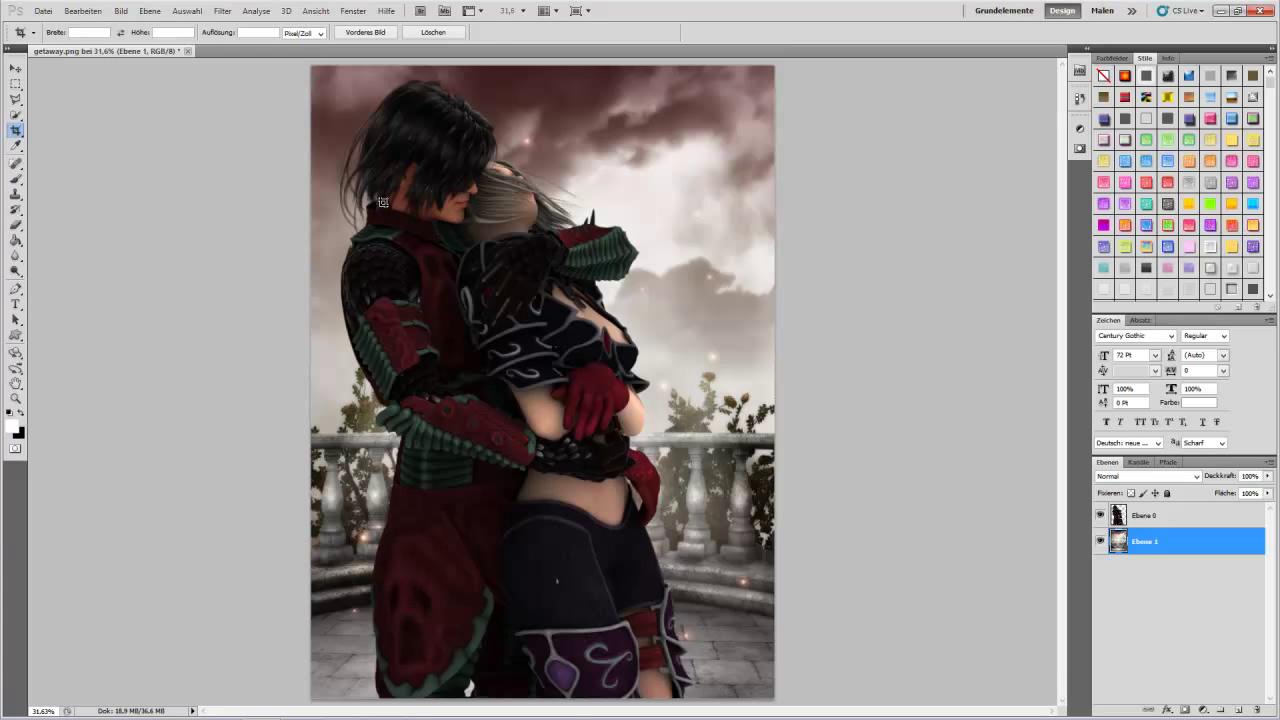
Zoom in three steps on the couple's clothing and scroll to inspect it closely.
{"action": "key", "text": "z"}
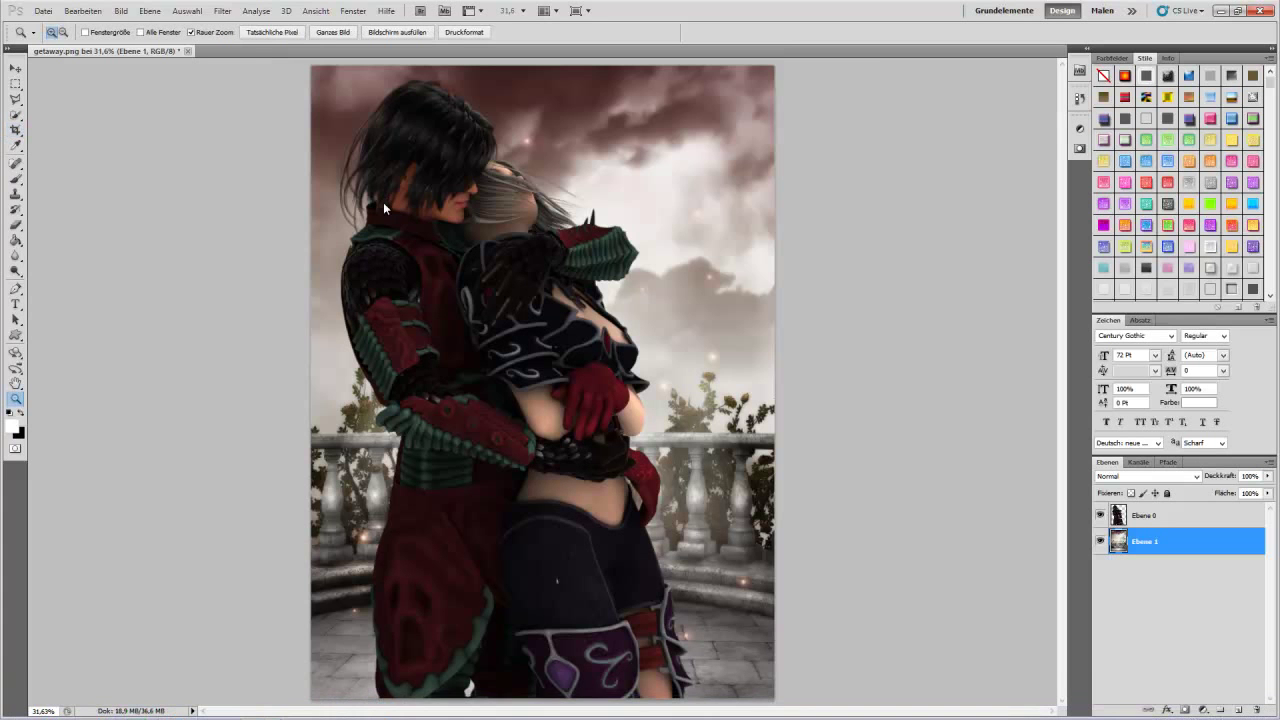
{"action": "key", "text": "ctrl+plus"}
{"action": "key", "text": "ctrl+plus"}
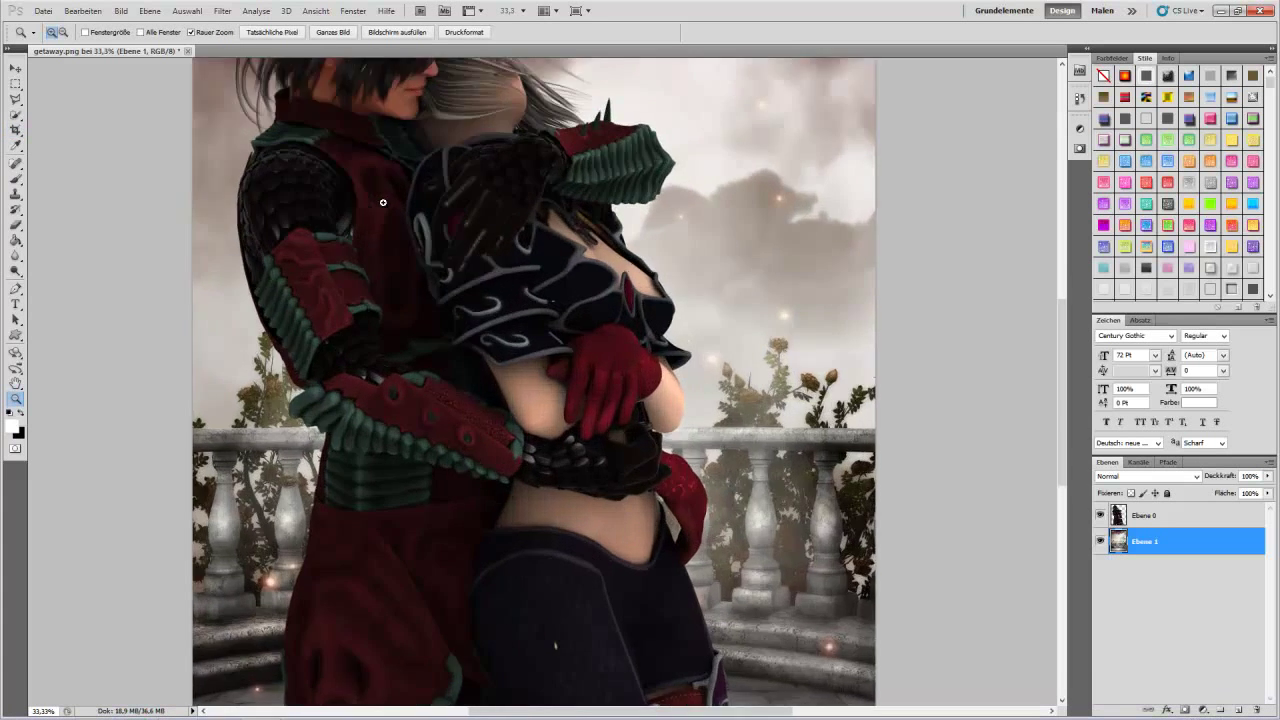
{"action": "key", "text": "ctrl+plus"}
{"action": "key", "text": "ctrl+plus"}
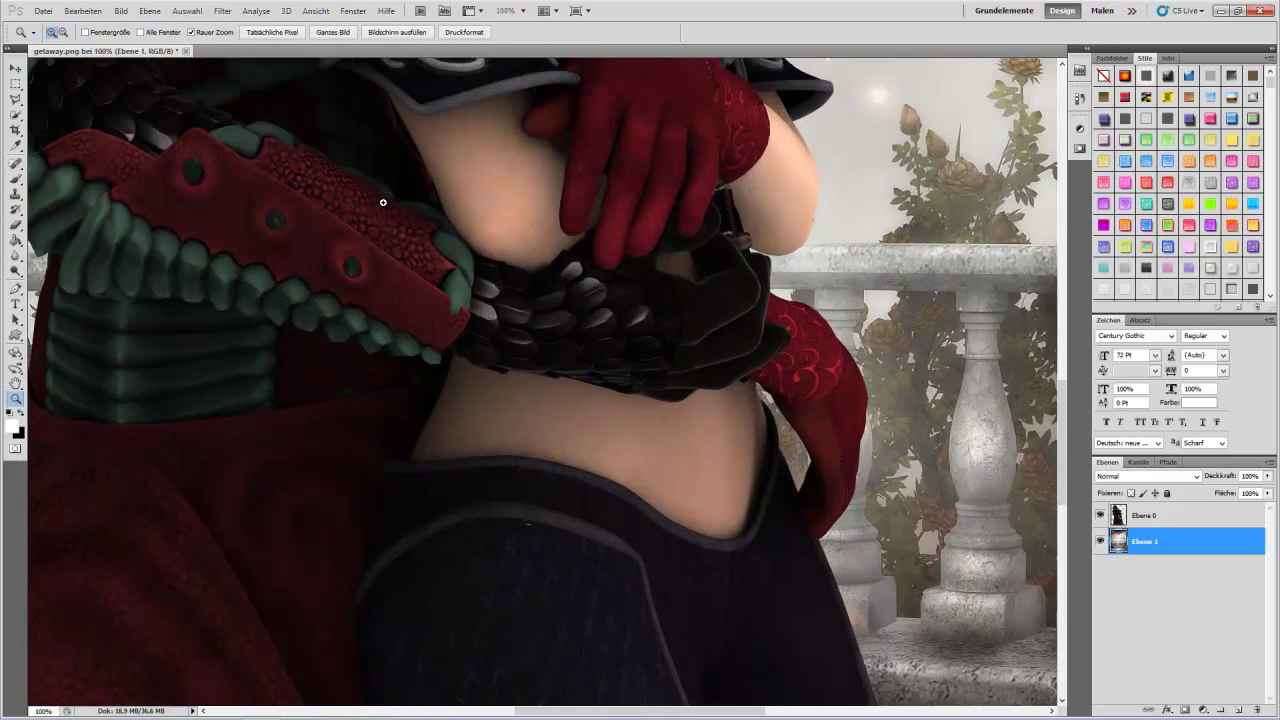
{"action": "key", "text": "ctrl+plus"}
{"action": "scroll", "coordinate": [383, 202], "scroll_direction": "down", "scroll_amount": 2}
{"action": "scroll", "coordinate": [383, 202], "scroll_direction": "down", "scroll_amount": 3}
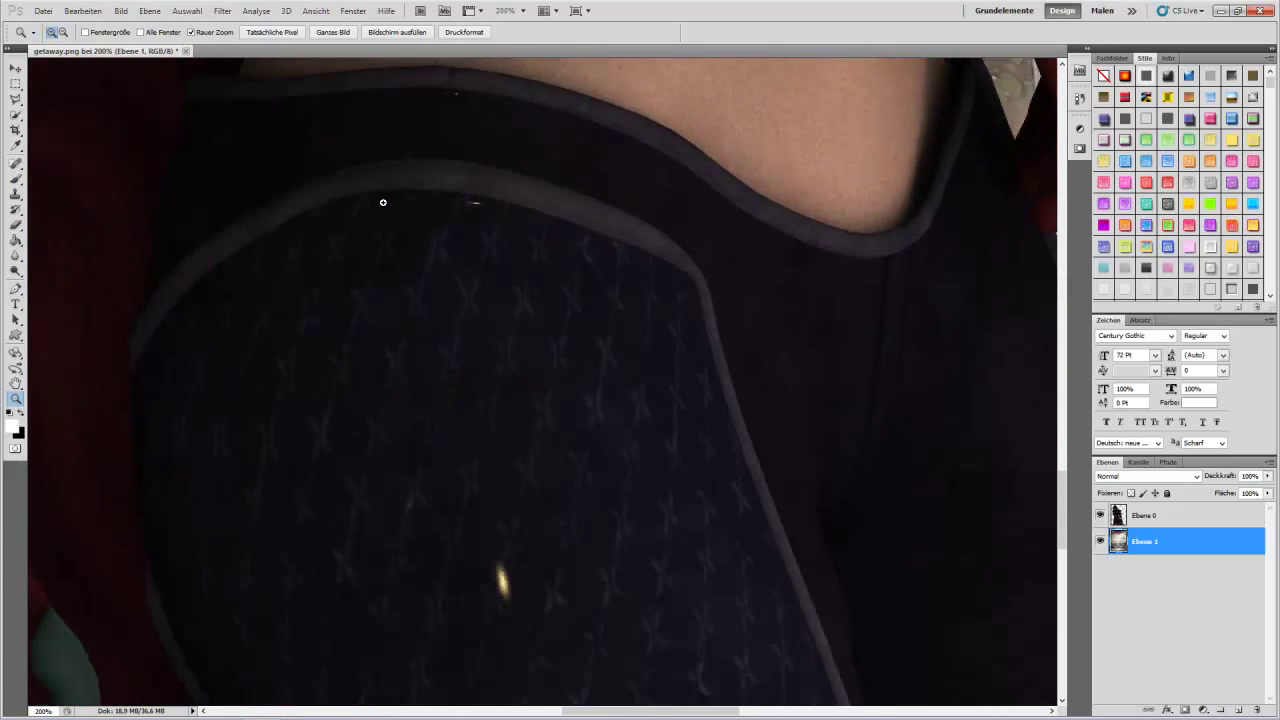
{"action": "scroll", "coordinate": [383, 202], "scroll_direction": "down", "scroll_amount": 3}
{"action": "scroll", "coordinate": [383, 202], "scroll_direction": "down", "scroll_amount": 2}
{"action": "scroll", "coordinate": [383, 202], "scroll_direction": "up", "scroll_amount": 2}
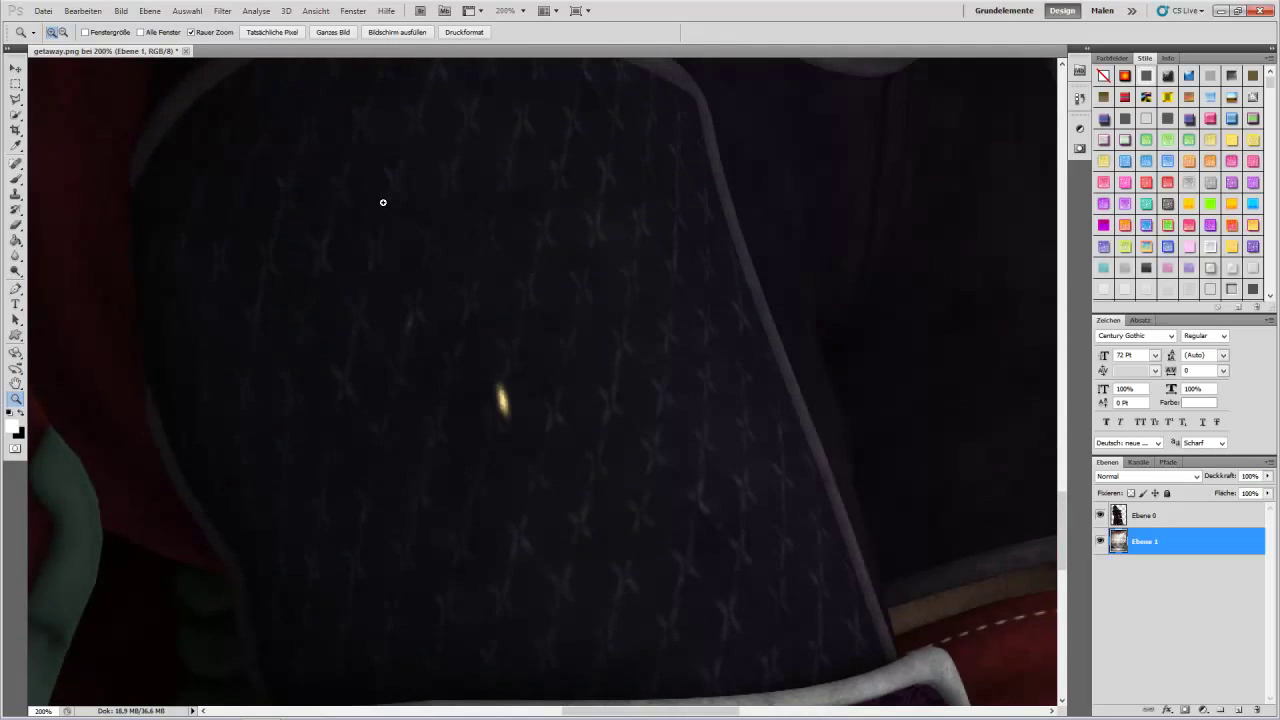
{"action": "scroll", "coordinate": [383, 202], "scroll_direction": "up", "scroll_amount": 3}
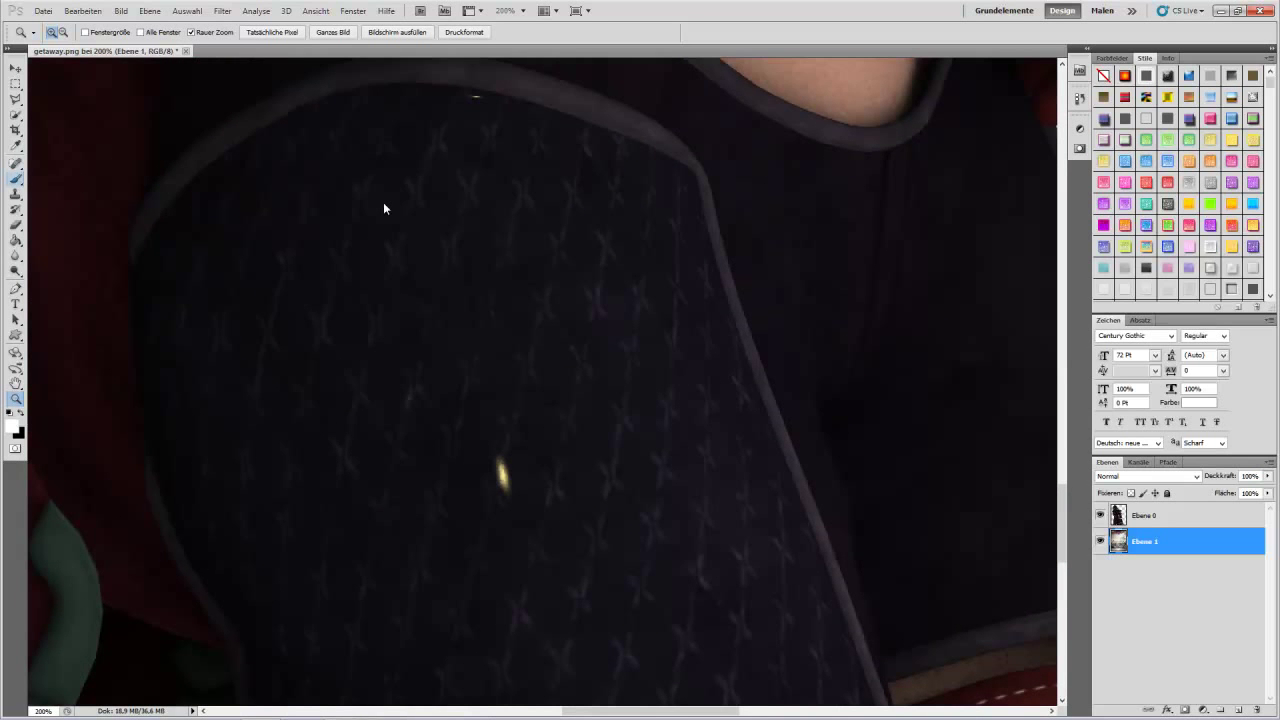
Sample a dark colour from the dress and add a new empty layer on top.
{"action": "key", "text": "c"}
{"action": "key", "text": "i"}
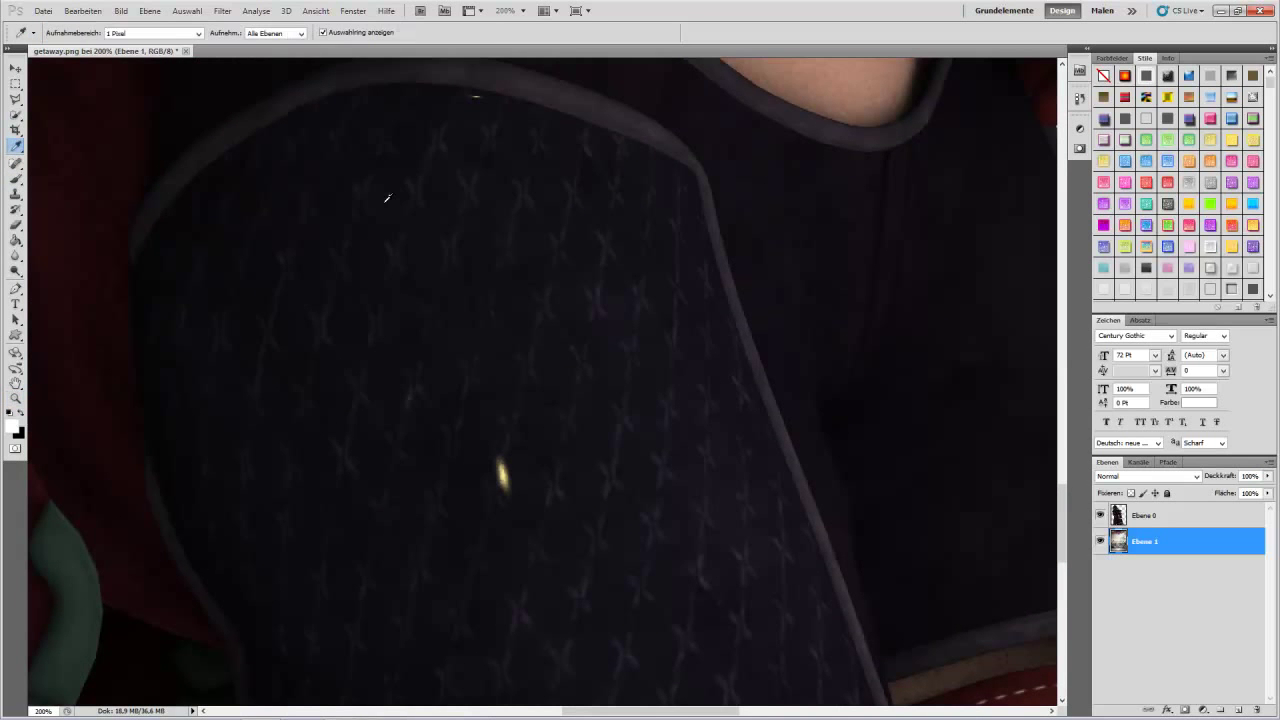
{"action": "left_click", "coordinate": [386, 200]}
{"action": "key", "text": "alt+bracketright"}
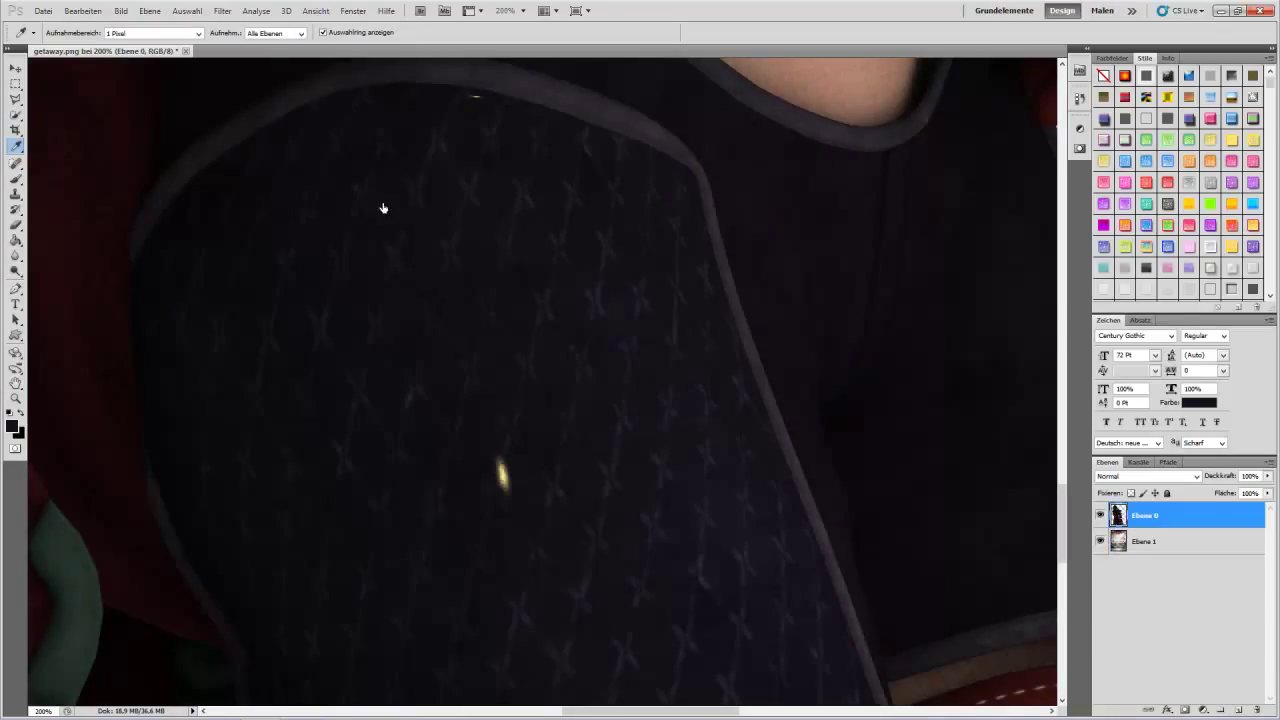
{"action": "key", "text": "ctrl+shift+alt+n"}
Choose the soft 11 px brush tip at 100% opacity.
{"action": "key", "text": "b"}
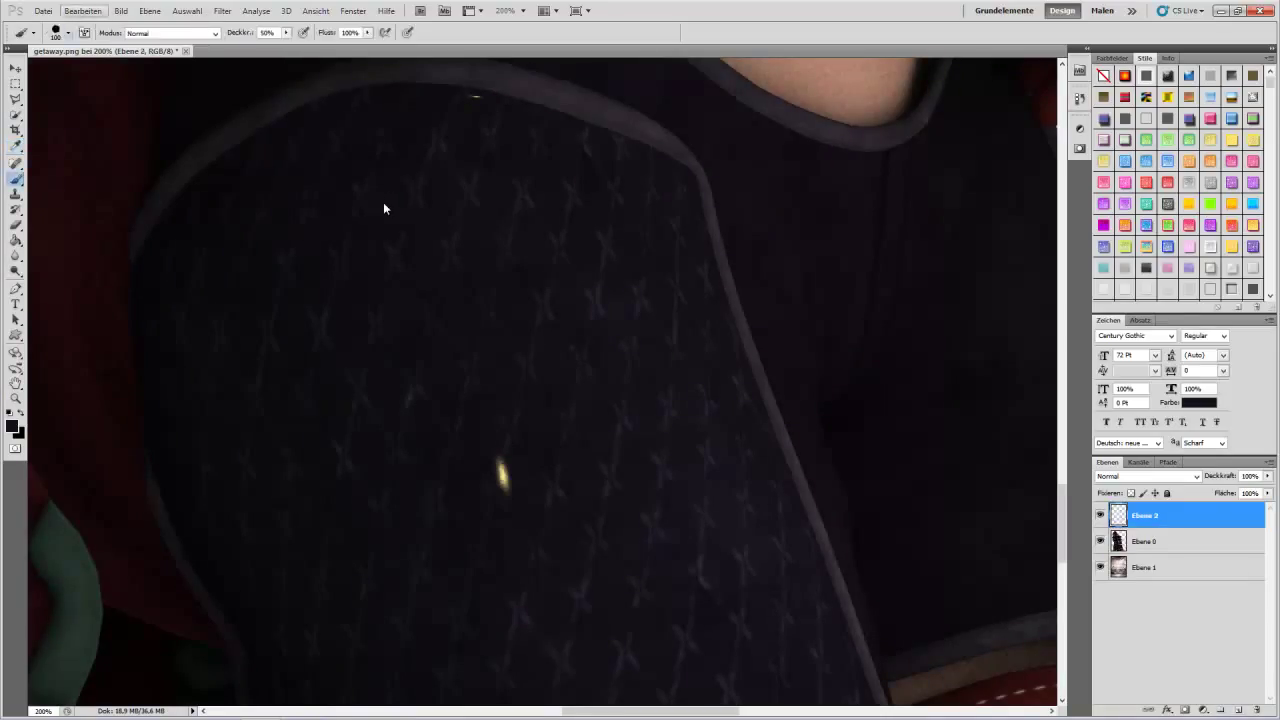
{"action": "key", "text": "F5"}
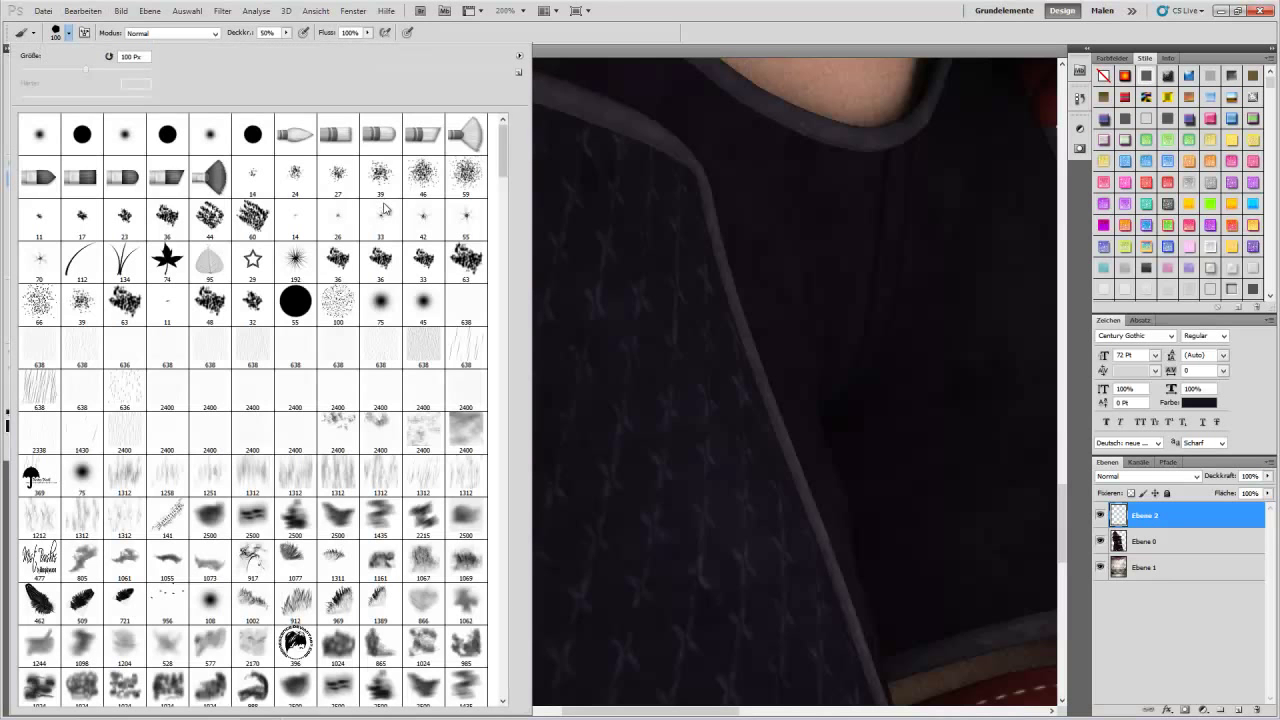
{"action": "key", "text": "period"}
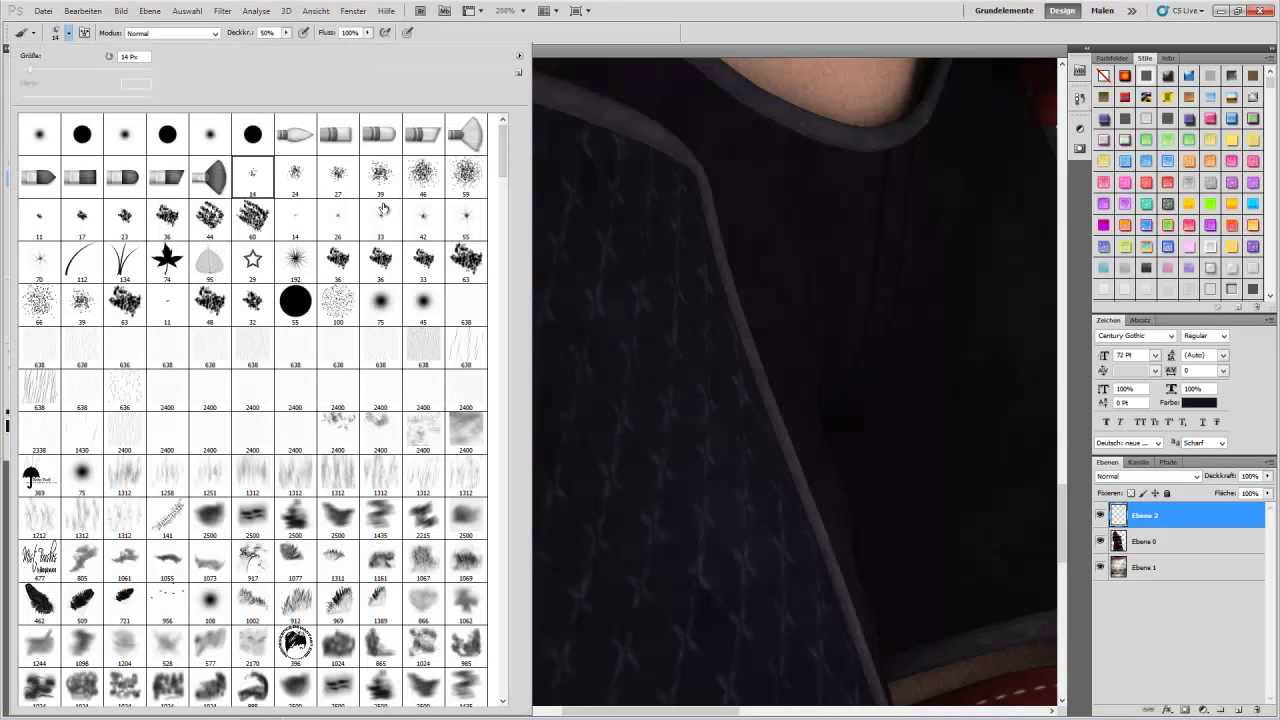
{"action": "key", "text": "period"}
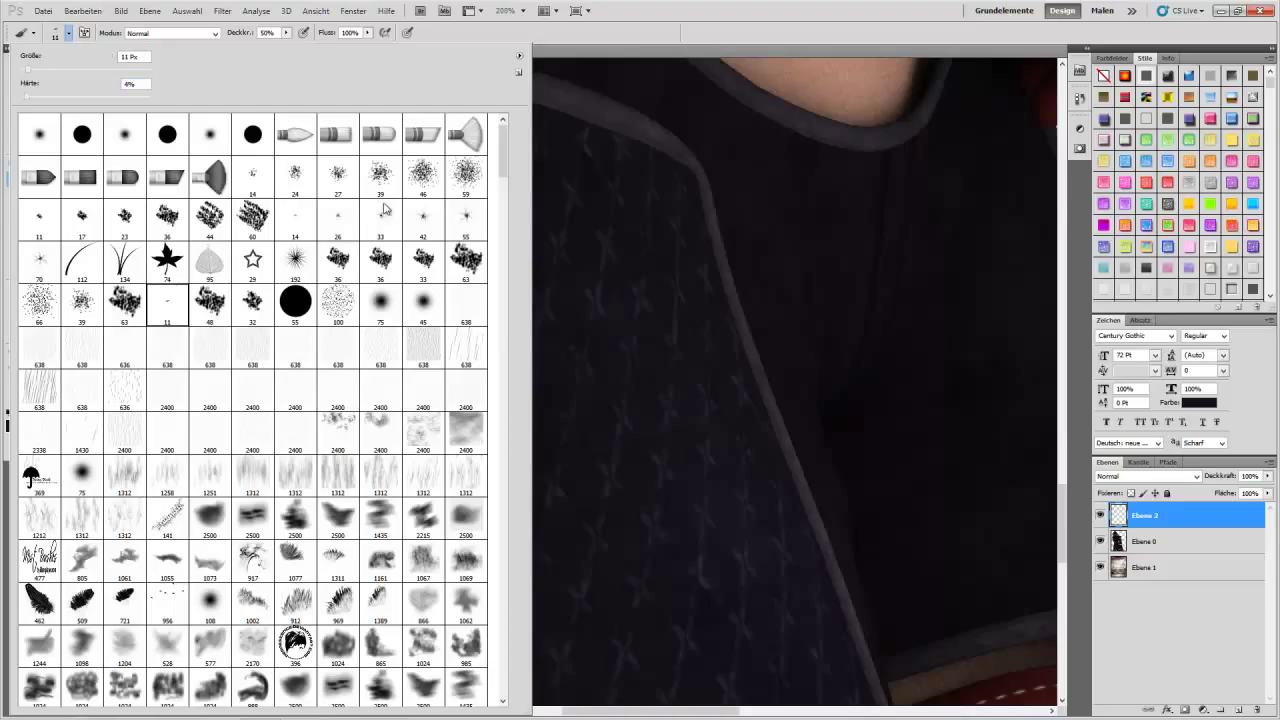
{"action": "key", "text": "F5"}
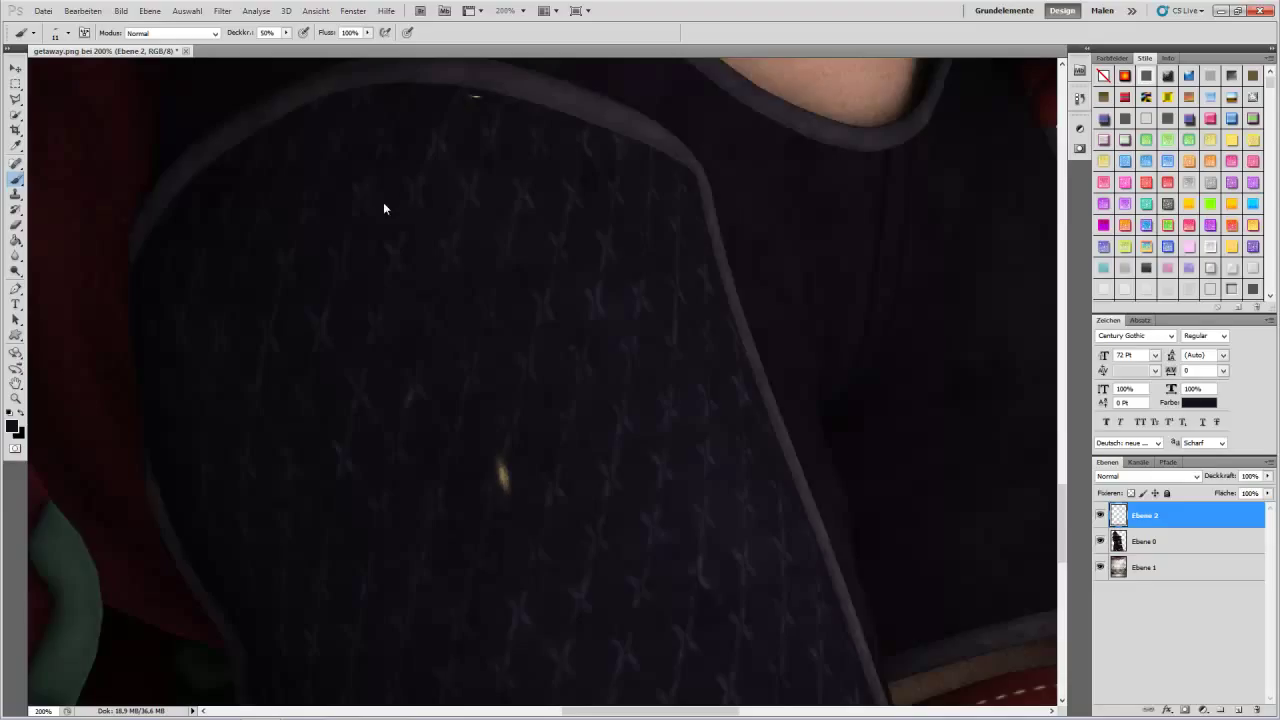
{"action": "type", "text": "93"}
{"action": "key", "text": "0"}
Pan around the zoomed couple to retouch specks on skin, dress and armour.
{"action": "scroll", "coordinate": [383, 203], "scroll_direction": "up", "scroll_amount": 5}
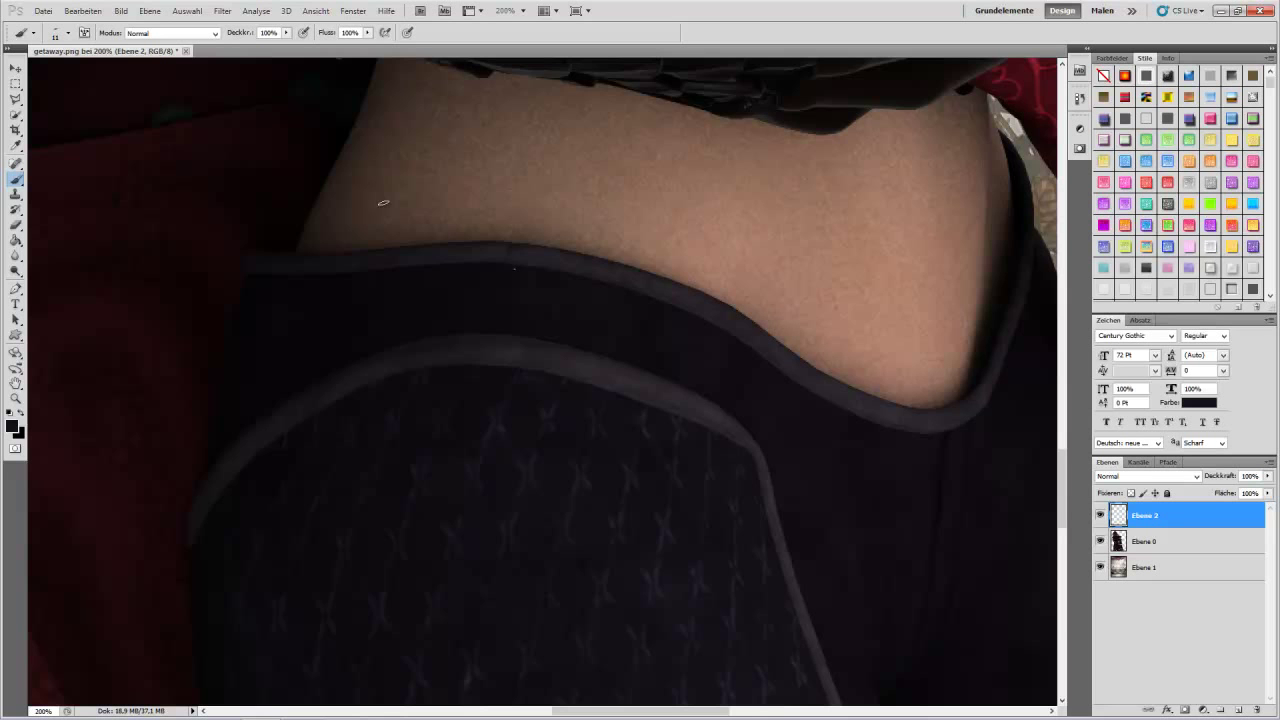
{"action": "scroll", "coordinate": [383, 203], "scroll_direction": "up", "scroll_amount": 2}
{"action": "scroll", "coordinate": [383, 203], "scroll_direction": "up", "scroll_amount": 3}
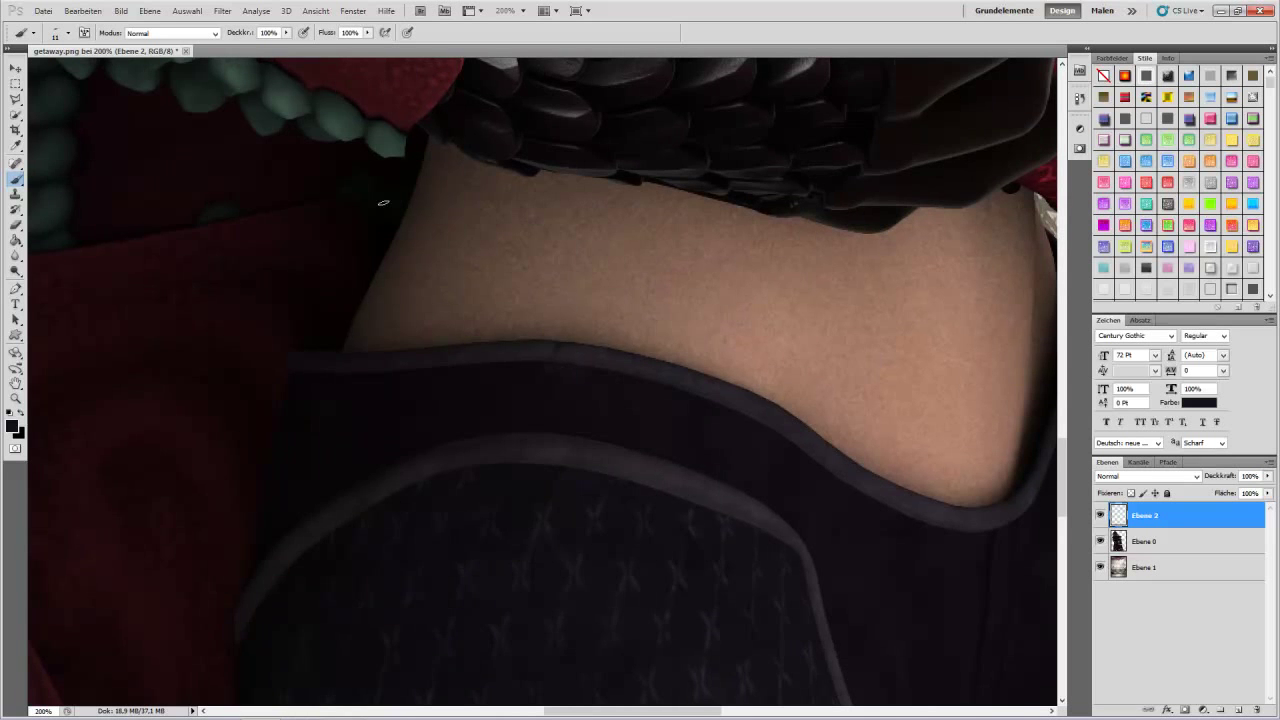
{"action": "scroll", "coordinate": [383, 203], "scroll_direction": "up", "scroll_amount": 3}
{"action": "scroll", "coordinate": [383, 203], "scroll_direction": "up", "scroll_amount": 2}
{"action": "scroll", "coordinate": [383, 203], "scroll_direction": "up", "scroll_amount": 3}
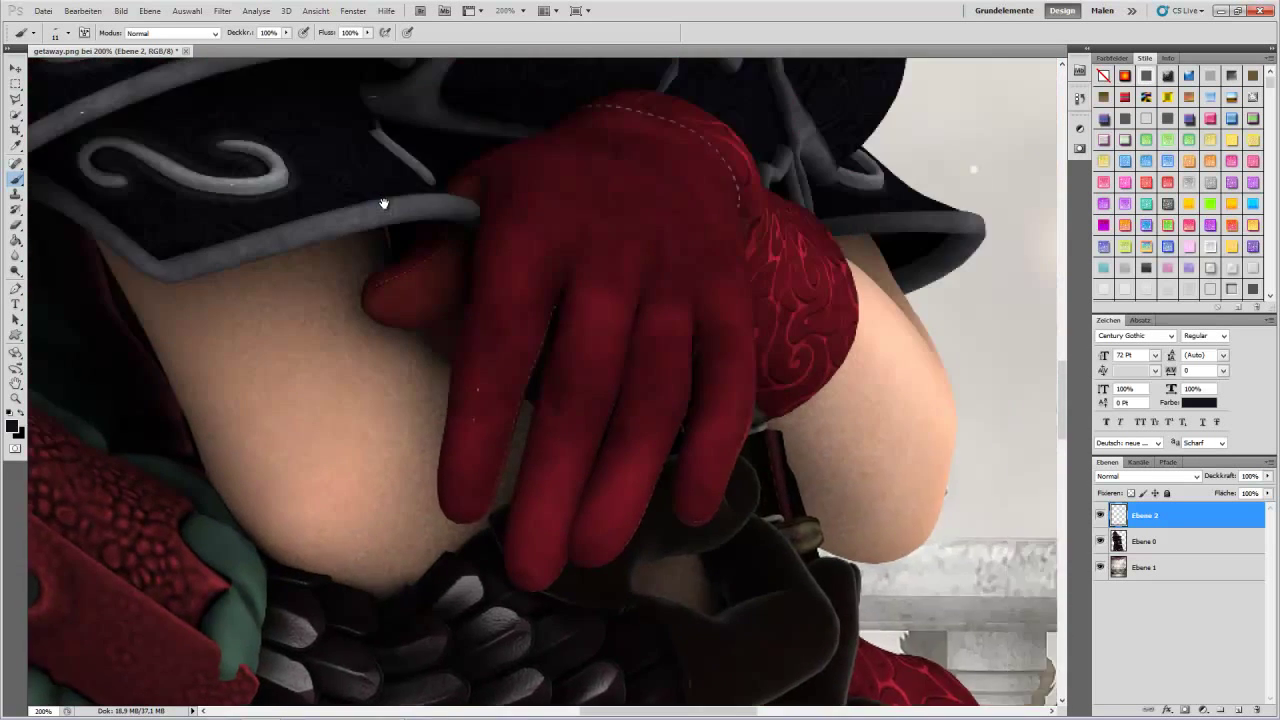
{"action": "scroll", "coordinate": [383, 203], "scroll_direction": "up", "scroll_amount": 1}
{"action": "scroll", "coordinate": [383, 203], "scroll_direction": "up", "scroll_amount": 3}
{"action": "scroll", "coordinate": [383, 203], "scroll_direction": "up", "scroll_amount": 2}
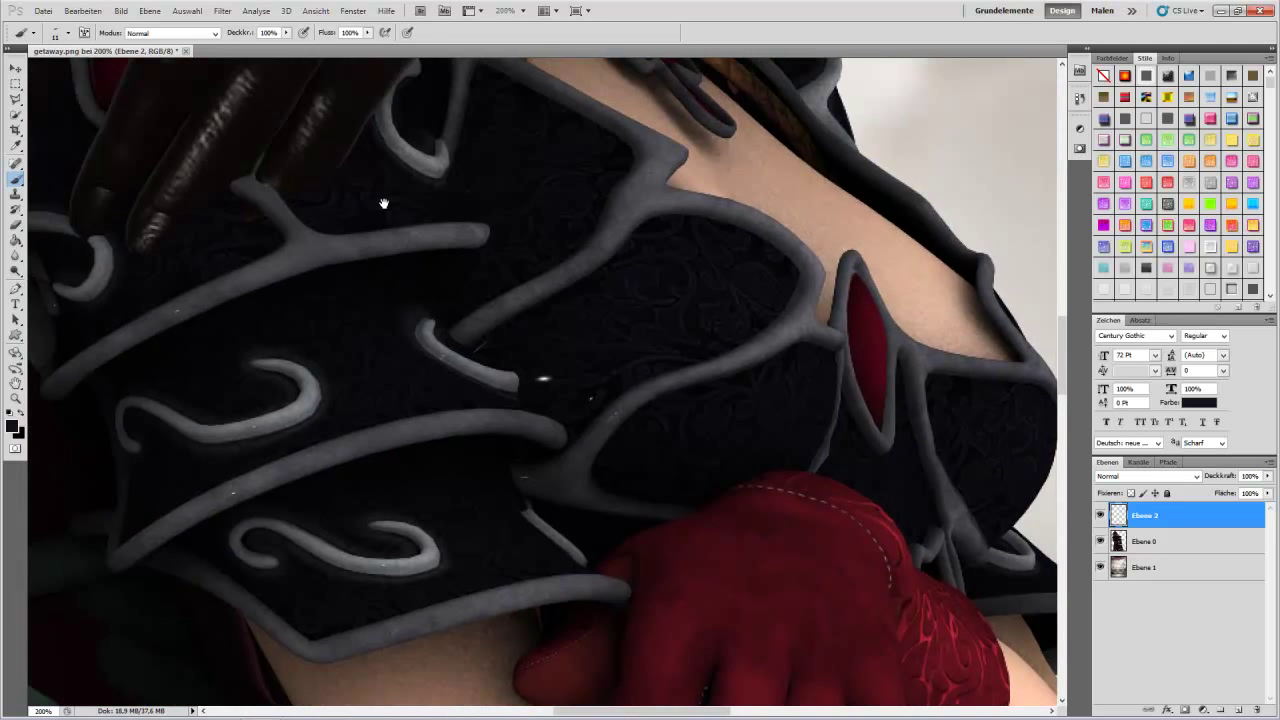
{"action": "scroll", "coordinate": [383, 203], "scroll_direction": "down", "scroll_amount": 3}
{"action": "scroll", "coordinate": [383, 203], "scroll_direction": "down", "scroll_amount": 3}
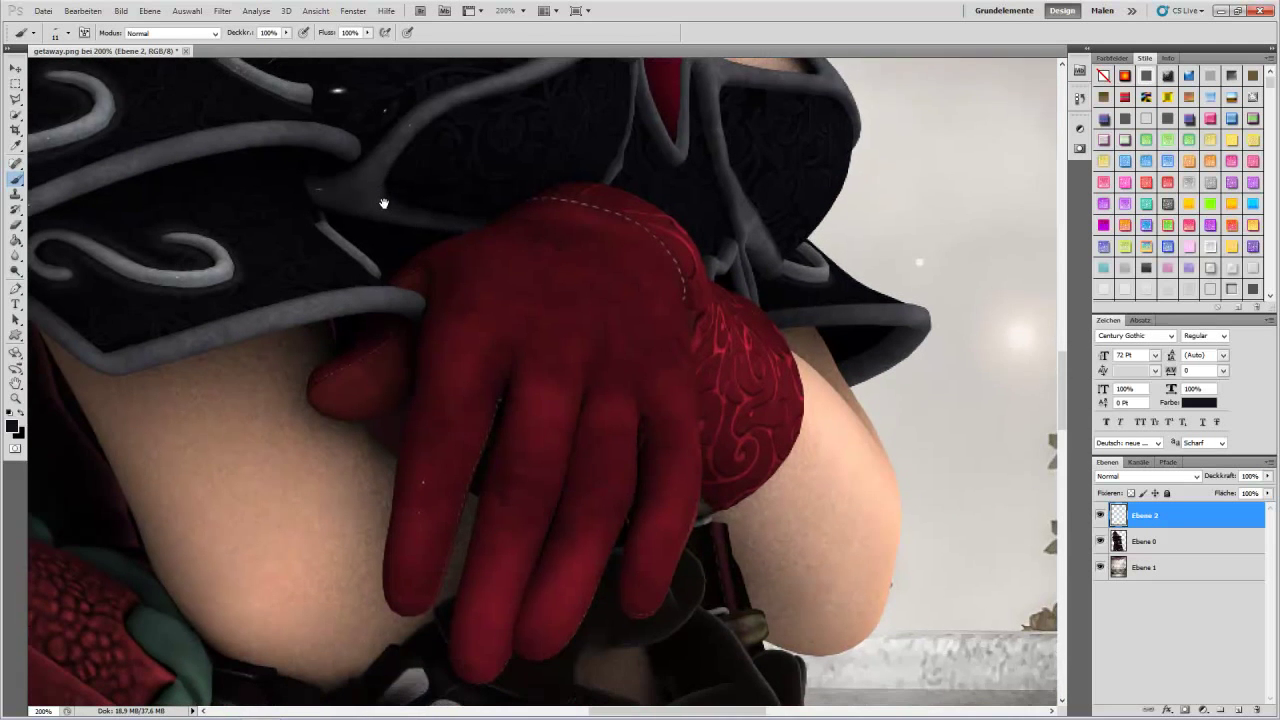
{"action": "scroll", "coordinate": [383, 203], "scroll_direction": "down", "scroll_amount": 2}
{"action": "scroll", "coordinate": [383, 203], "scroll_direction": "left", "scroll_amount": 3}
Zoom out to fit the whole image (Ganzes Bild) on screen.
{"action": "key", "text": "z"}
{"action": "right_click", "coordinate": [472, 460]}
{"action": "left_click", "coordinate": [500, 466]}
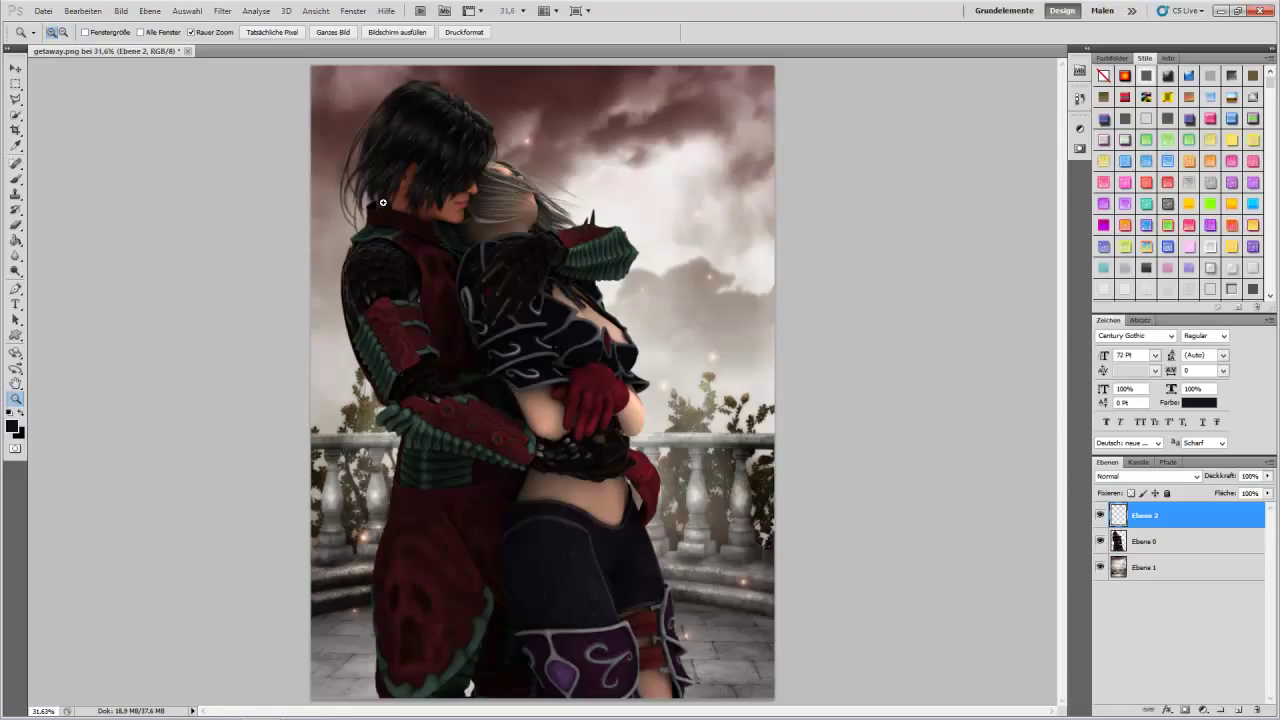
Add Kurven 1 with the Linearer Kontrast preset and Kurven 2 with Mittlerer Kontrast.
{"action": "left_click", "coordinate": [1080, 148]}
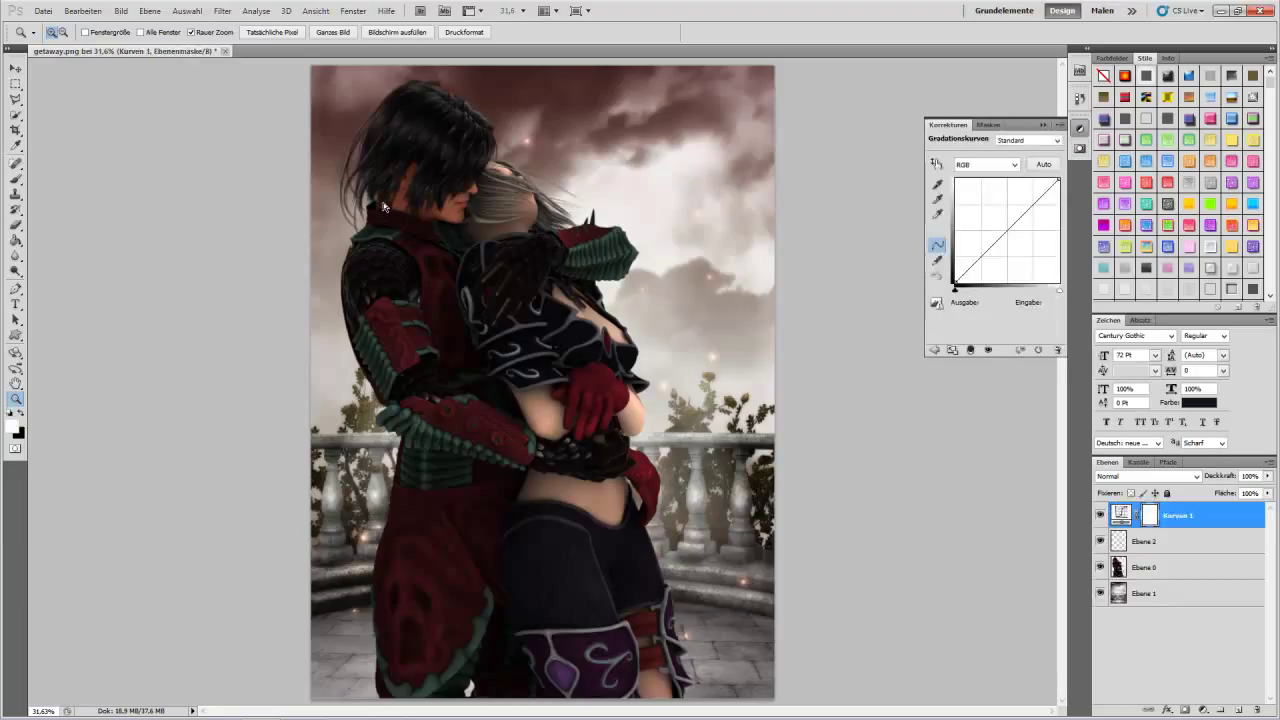
{"action": "key", "text": "Up"}
{"action": "key", "text": "Up"}
{"action": "key", "text": "Up"}
{"action": "key", "text": "Up"}
{"action": "key", "text": "Return"}
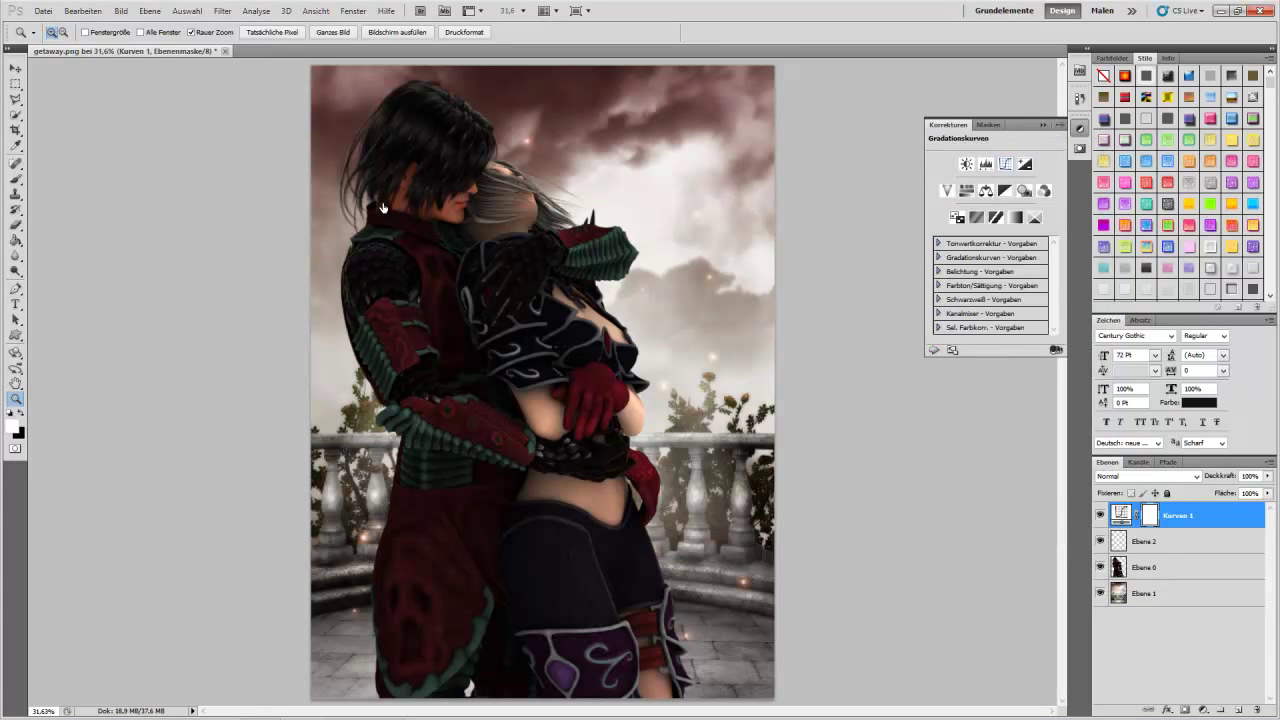
{"action": "key", "text": "Down"}
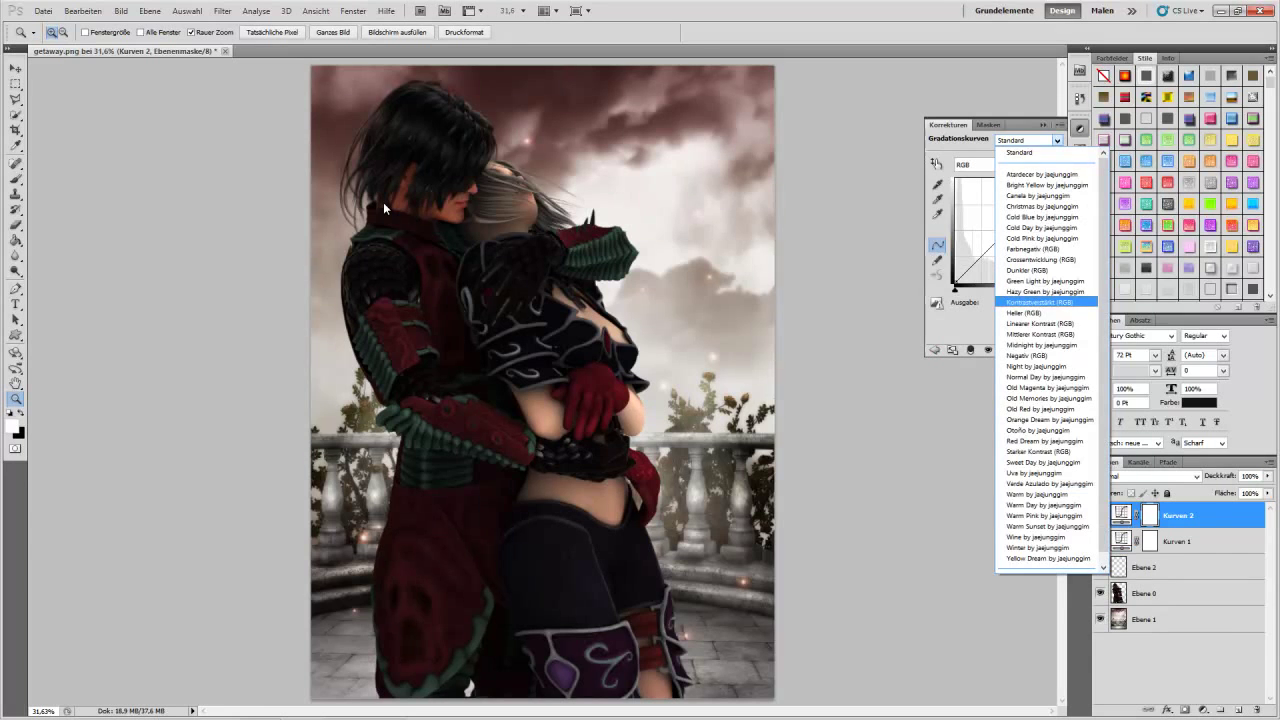
{"action": "key", "text": "Down"}
{"action": "key", "text": "Down"}
{"action": "key", "text": "Return"}
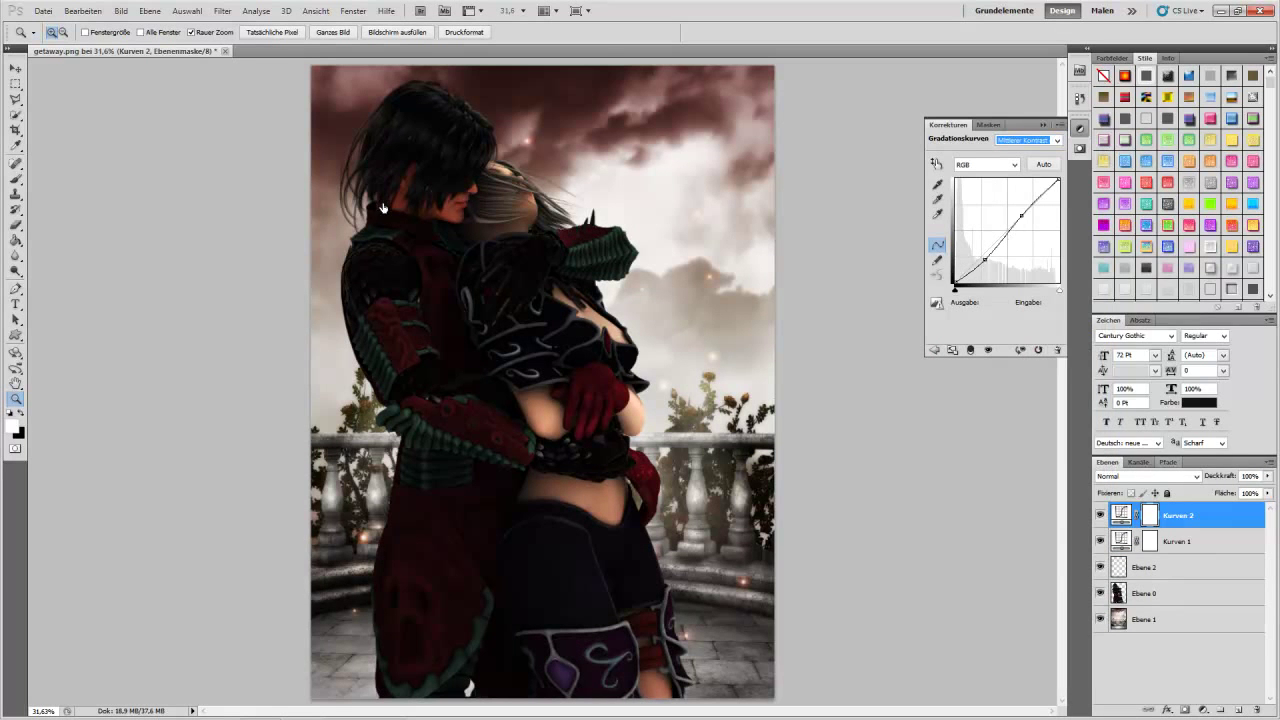
{"action": "right_click", "coordinate": [1145, 593]}
Duplicate Ebene 0 and apply a Gaußscher Weichzeichner to the copy, then select the top layer.
{"action": "left_click", "coordinate": [1150, 332]}
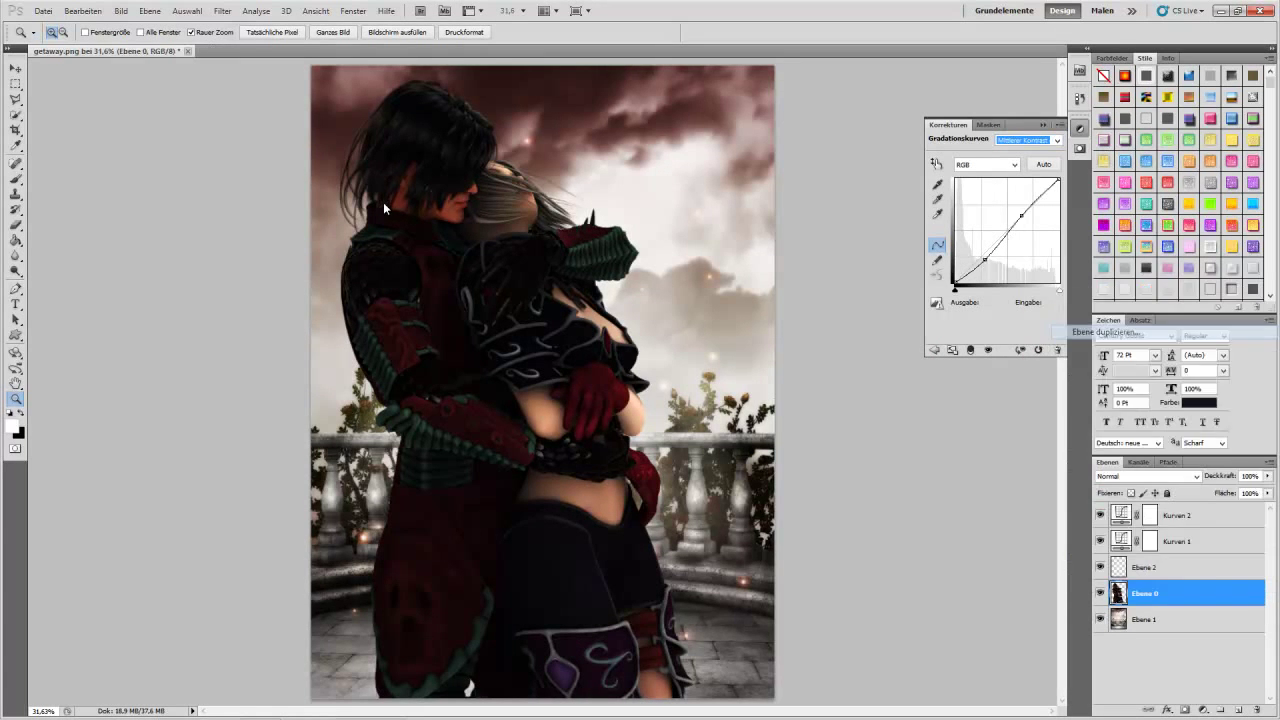
{"action": "key", "text": "Return"}
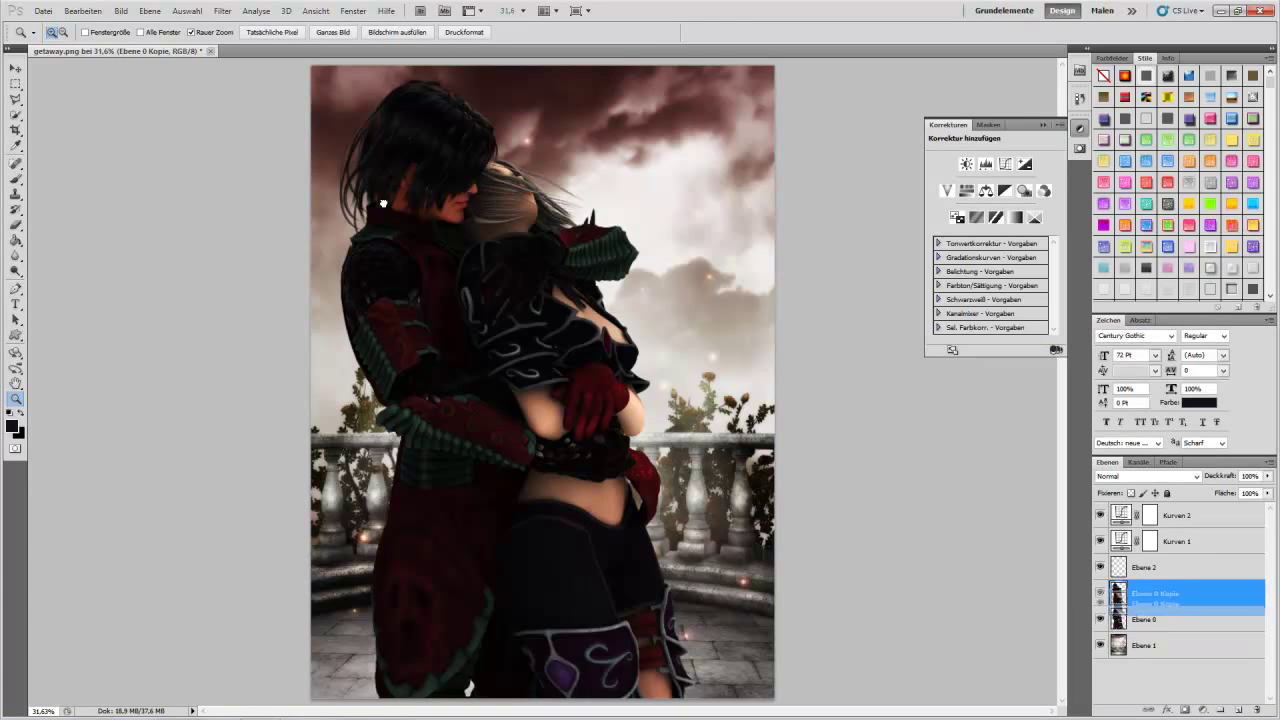
{"action": "key", "text": "alt+t"}
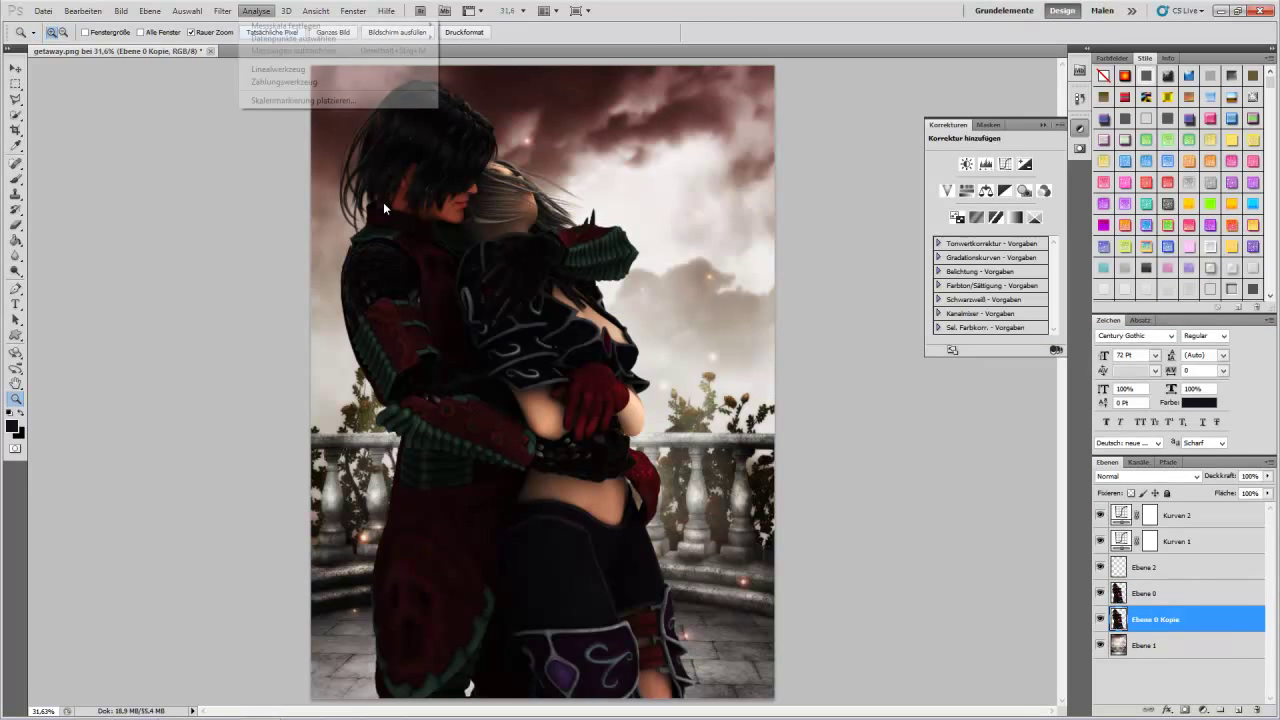
{"action": "key", "text": "Down"}
{"action": "key", "text": "Down"}
{"action": "key", "text": "Down"}
{"action": "key", "text": "Down"}
{"action": "key", "text": "Down"}
{"action": "key", "text": "Down"}
{"action": "key", "text": "Right"}
{"action": "key", "text": "Down"}
{"action": "key", "text": "Down"}
{"action": "key", "text": "Down"}
{"action": "key", "text": "Return"}
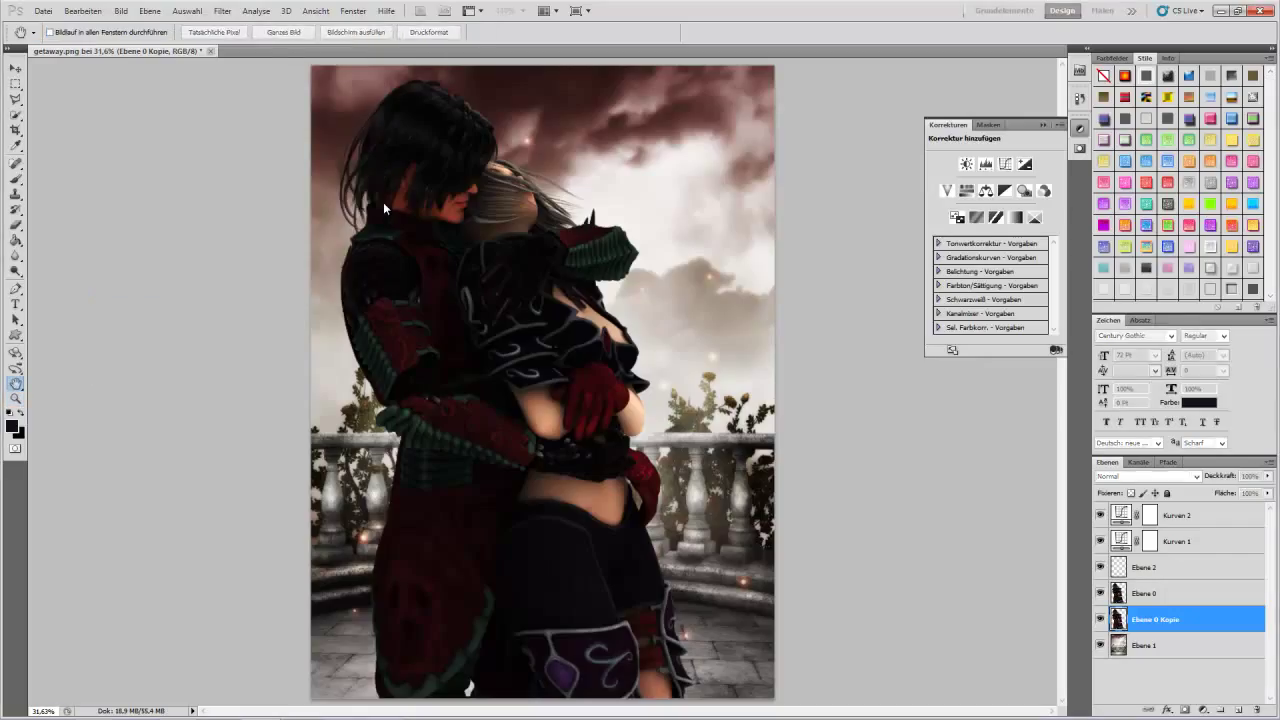
{"action": "key", "text": "Escape"}
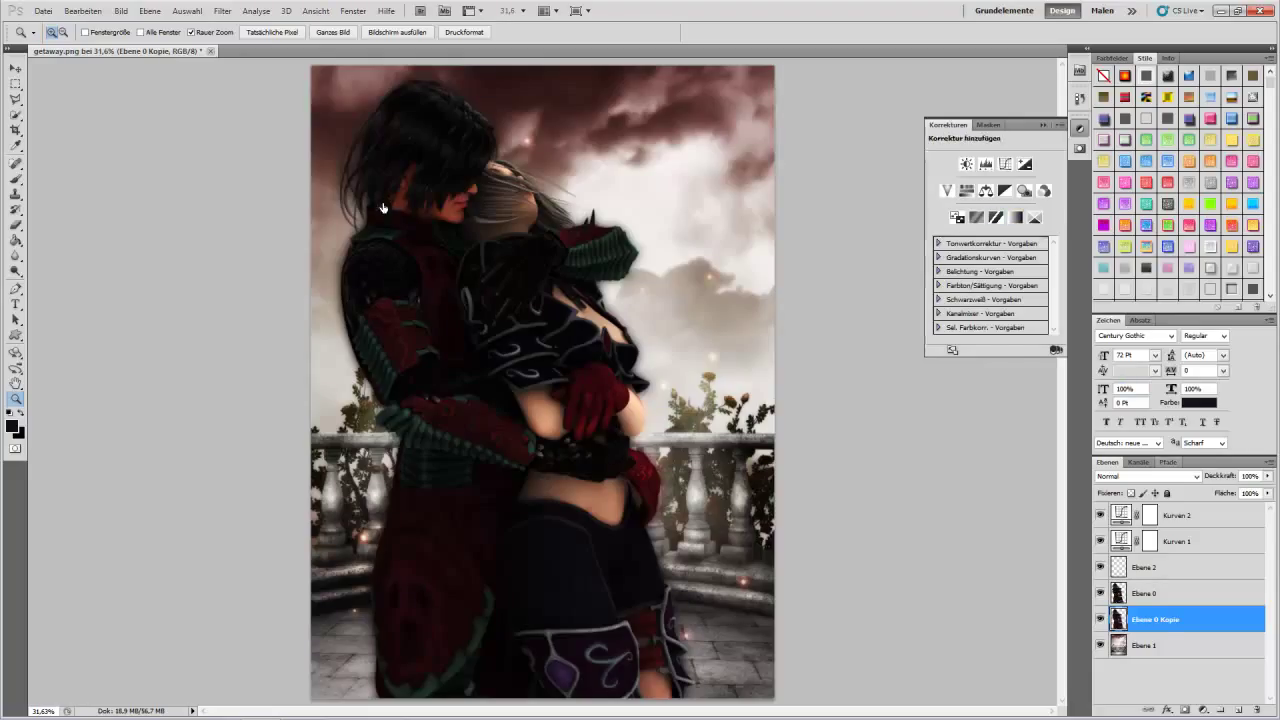
{"action": "key", "text": "alt+period"}
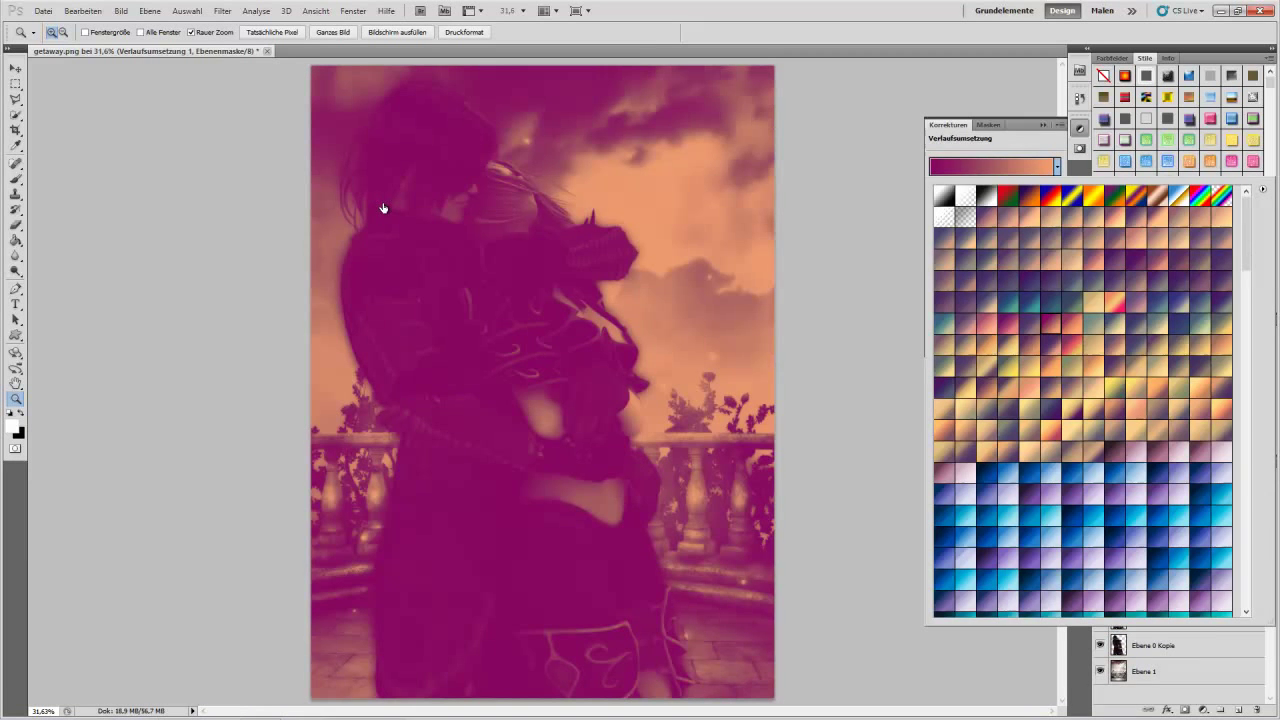
Set the first gradient map to Farbton blend mode with 20% fill.
{"action": "left_click", "coordinate": [383, 208]}
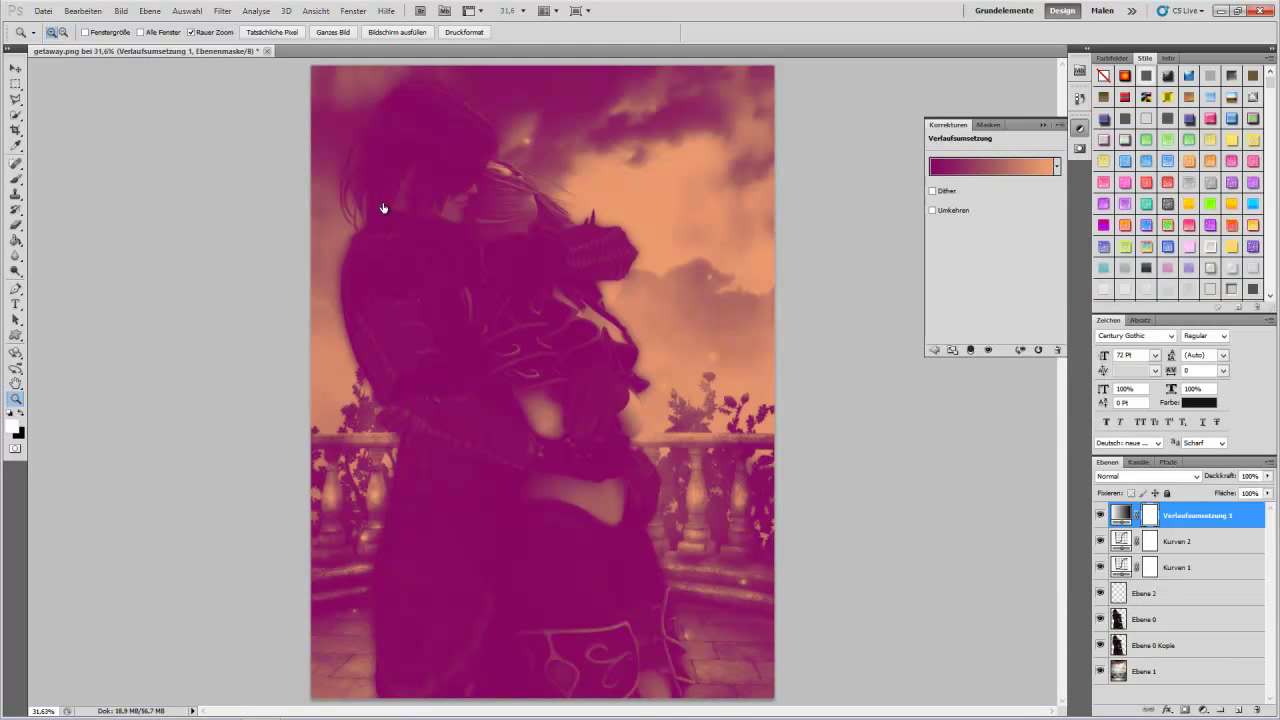
{"action": "key", "text": "Up"}
{"action": "key", "text": "Return"}
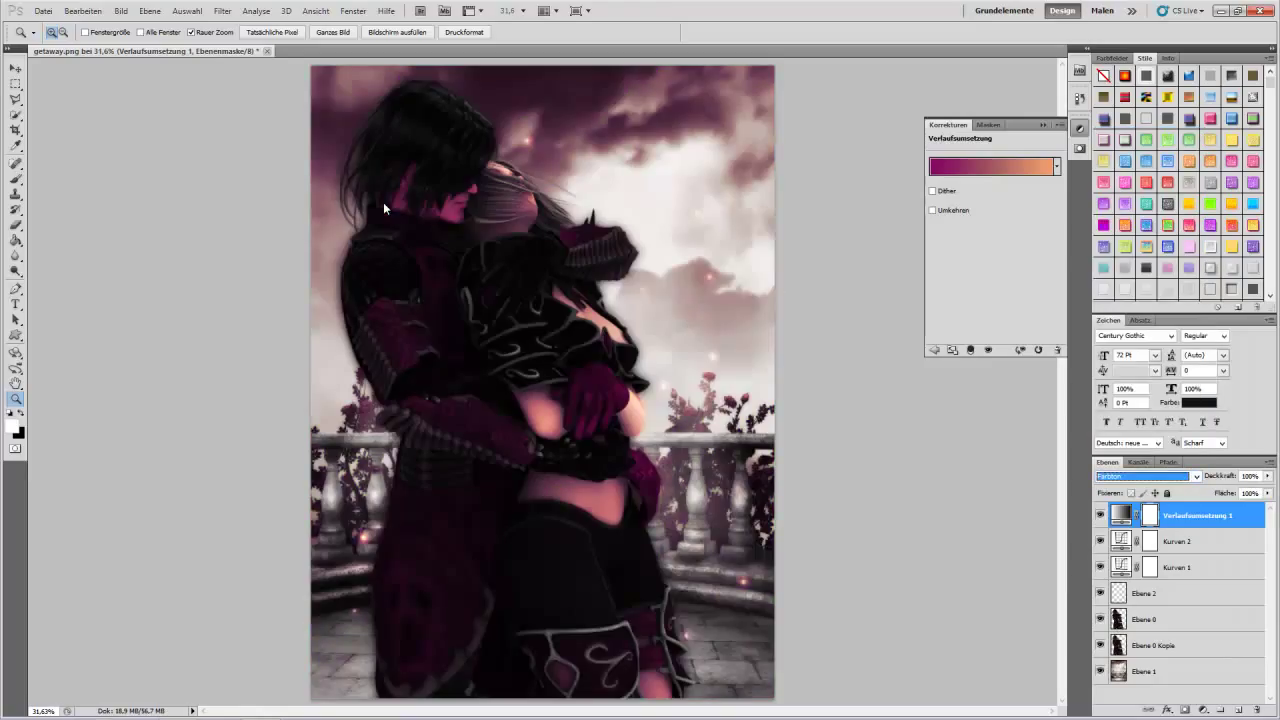
{"action": "key", "text": "shift+2"}
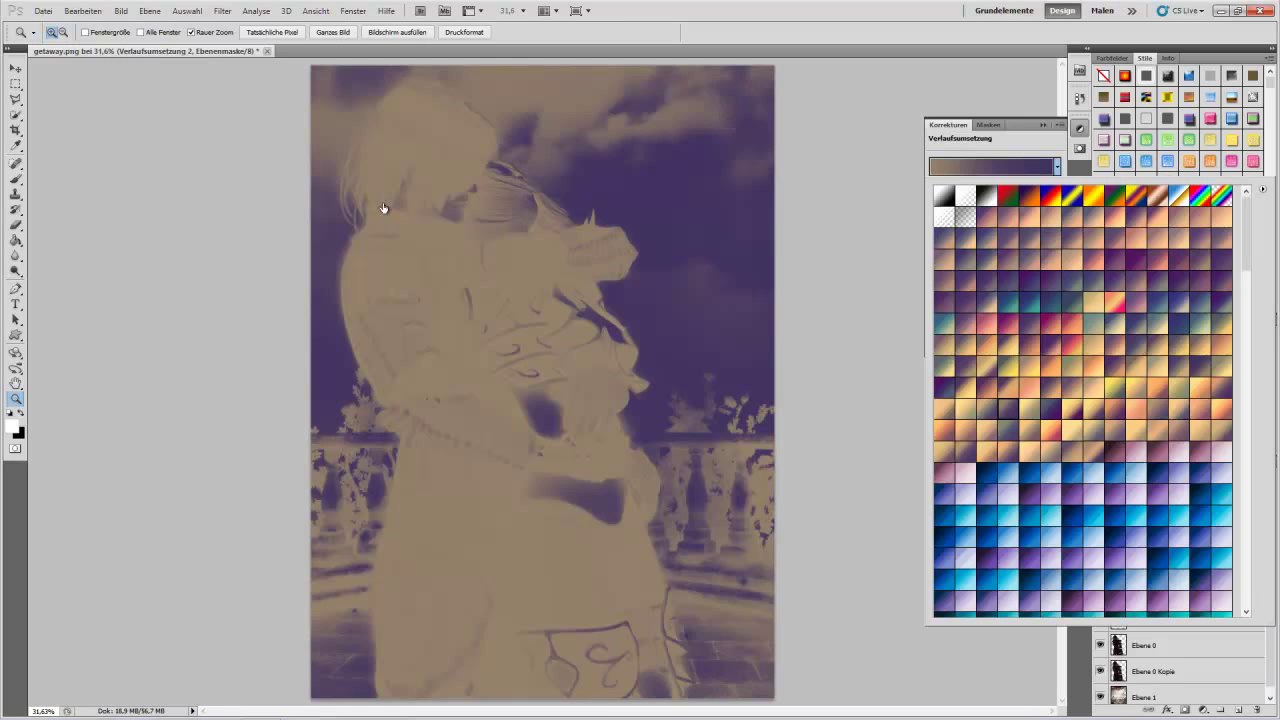
Give a second gradient map a purple-to-orange preset blended as Weiches Licht.
{"action": "key", "text": "Right"}
{"action": "key", "text": "Right"}
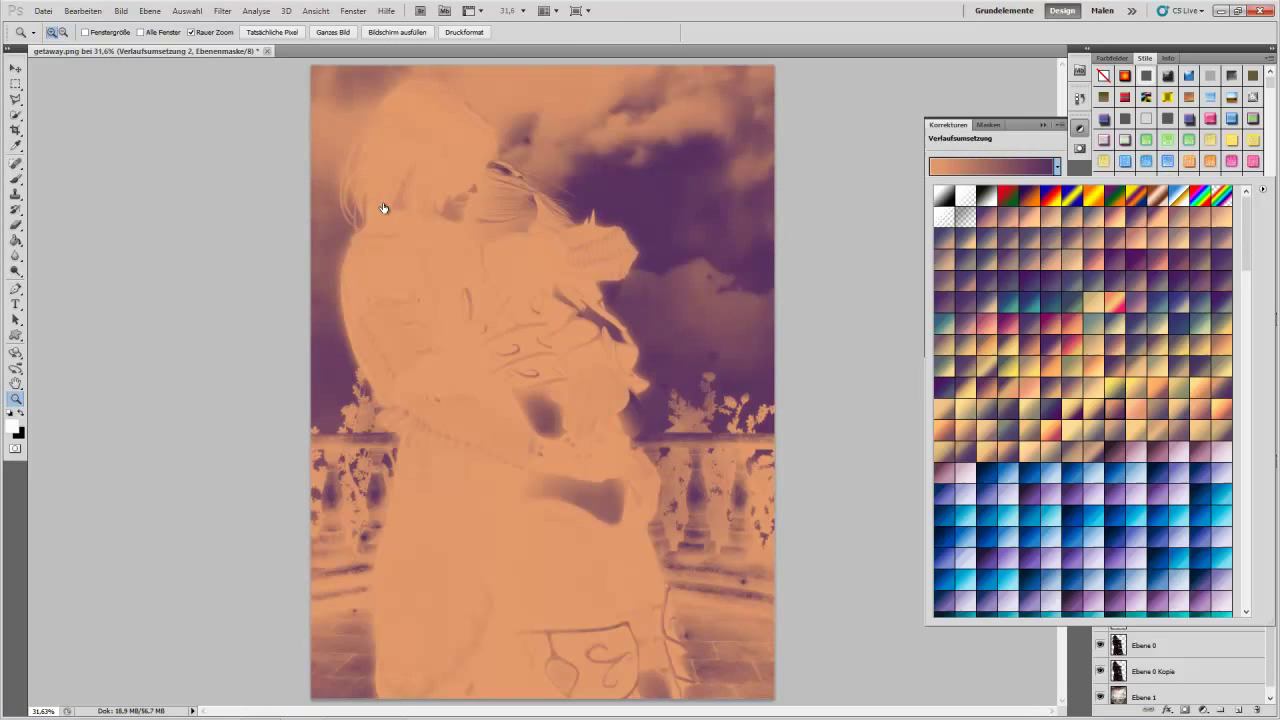
{"action": "key", "text": "Right"}
{"action": "key", "text": "Right"}
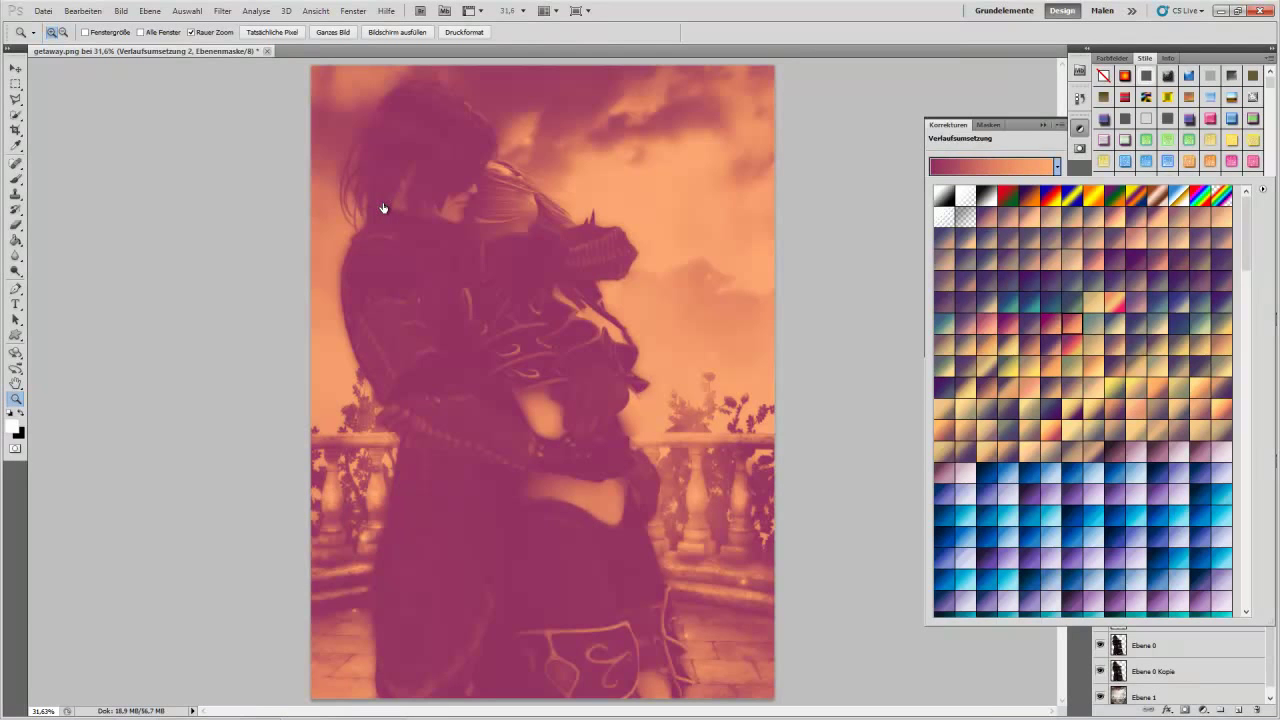
{"action": "key", "text": "Right"}
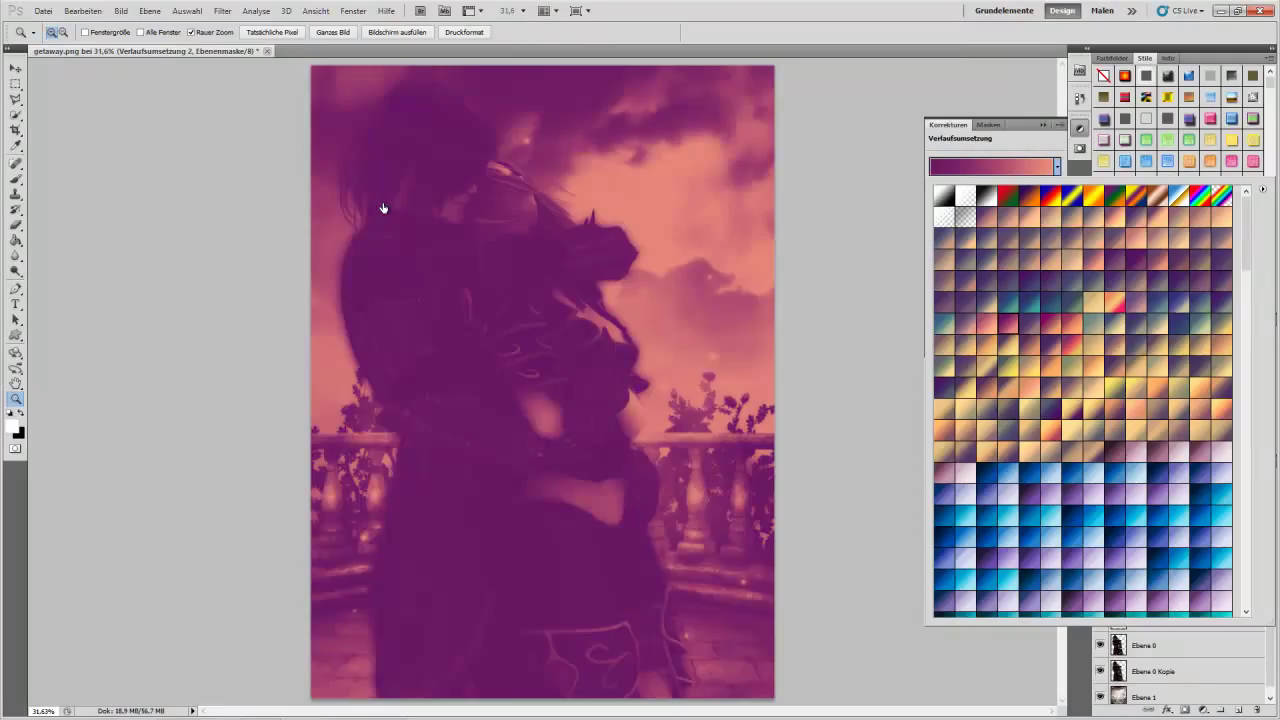
{"action": "key", "text": "Right"}
{"action": "key", "text": "Right"}
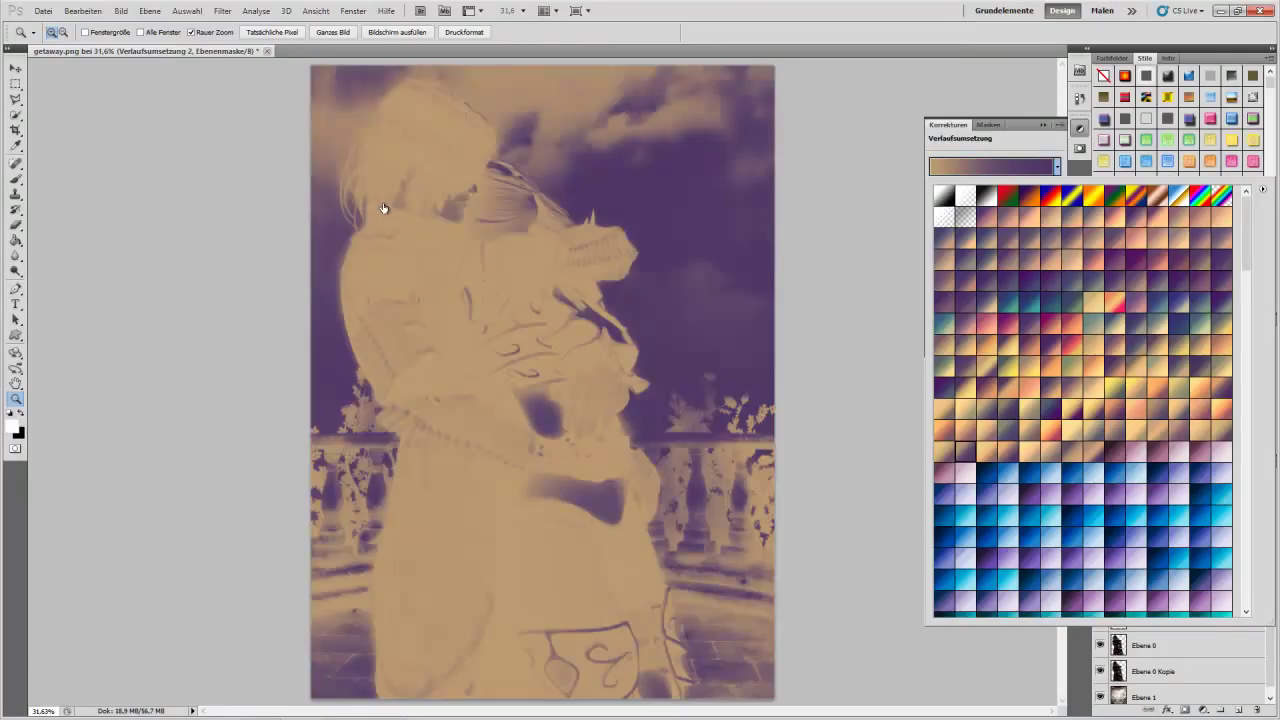
{"action": "key", "text": "Right"}
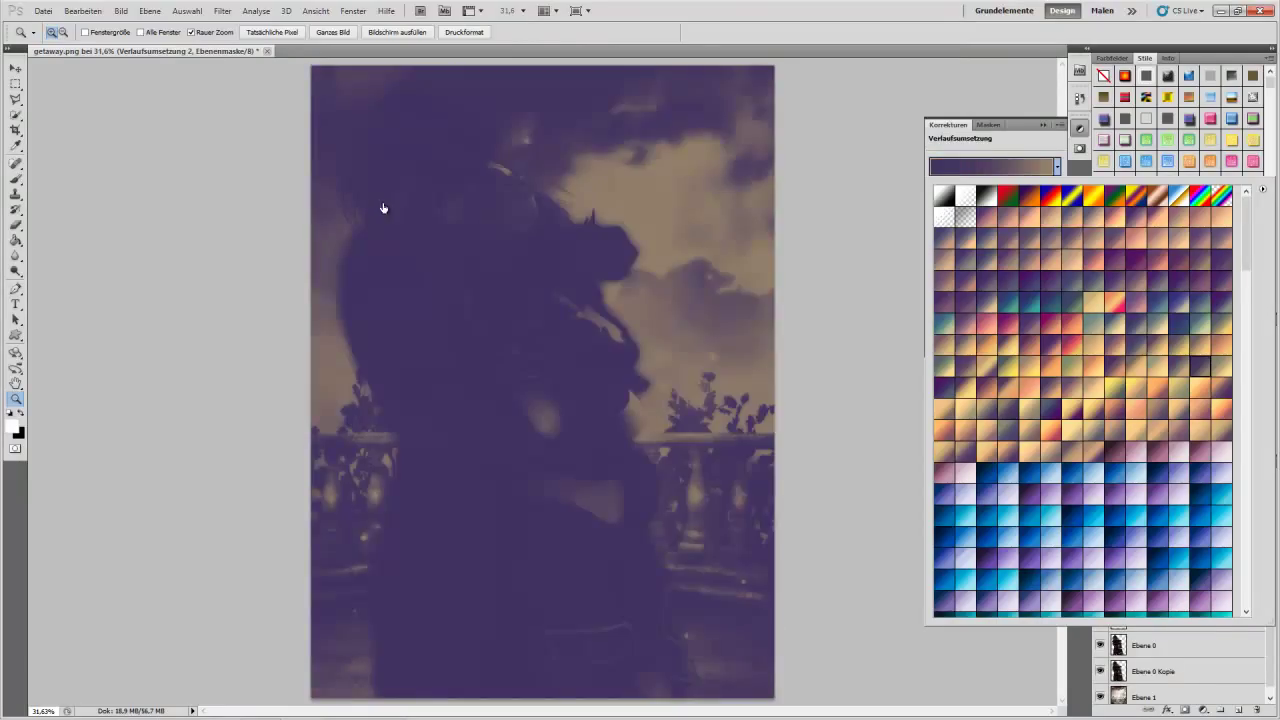
{"action": "key", "text": "Right"}
{"action": "key", "text": "Return"}
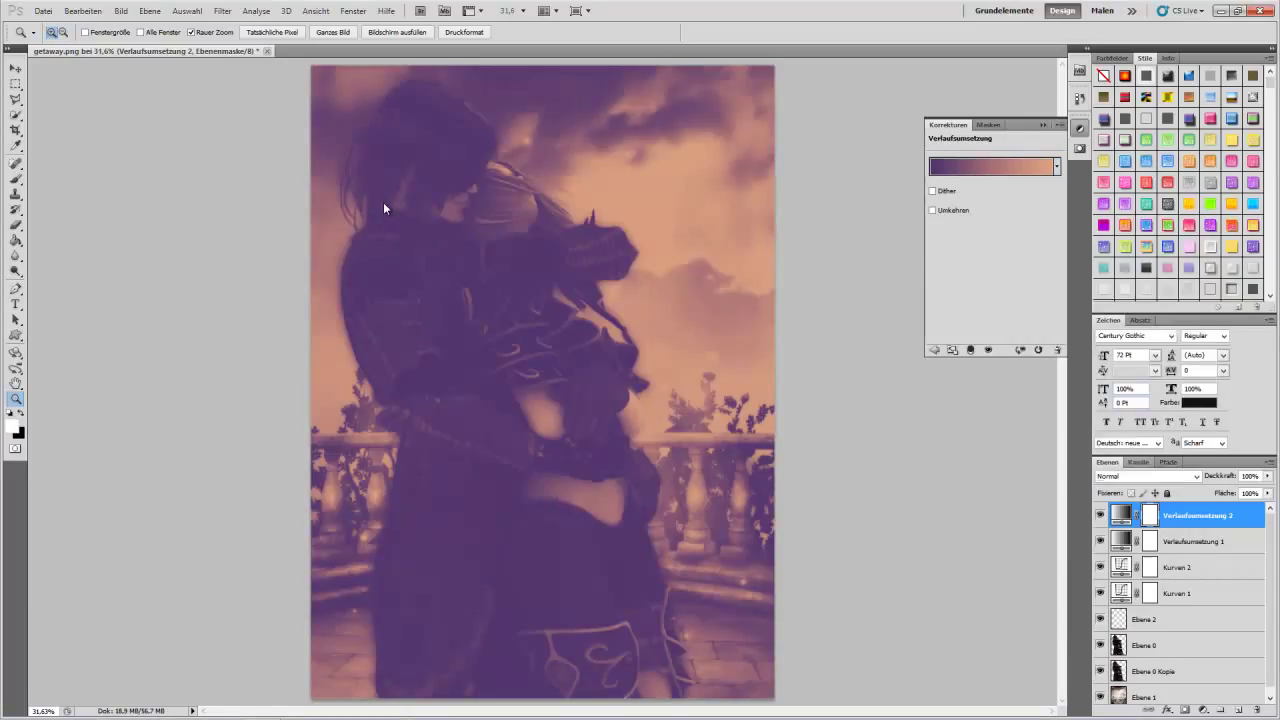
{"action": "key", "text": "shift+alt+f"}
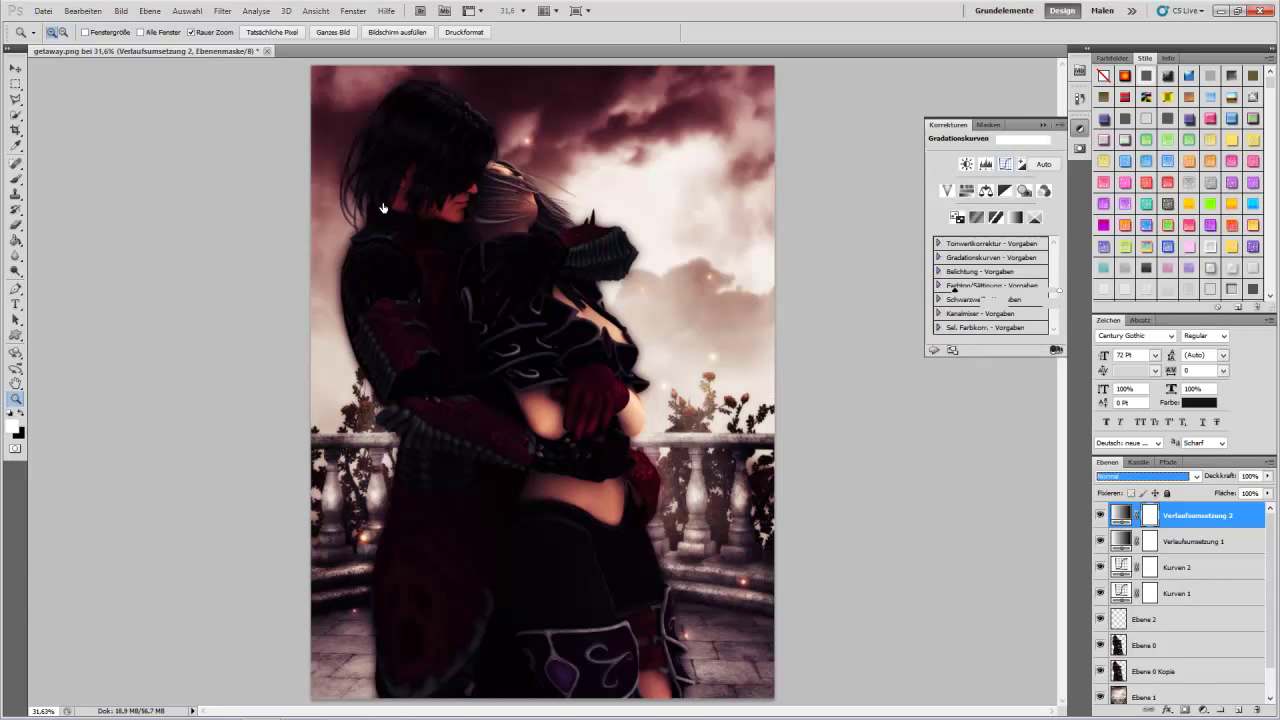
Add a Curves layer with the Heller (RGB) brightening preset.
{"action": "left_click", "coordinate": [1005, 164]}
{"action": "left_click", "coordinate": [1030, 140]}
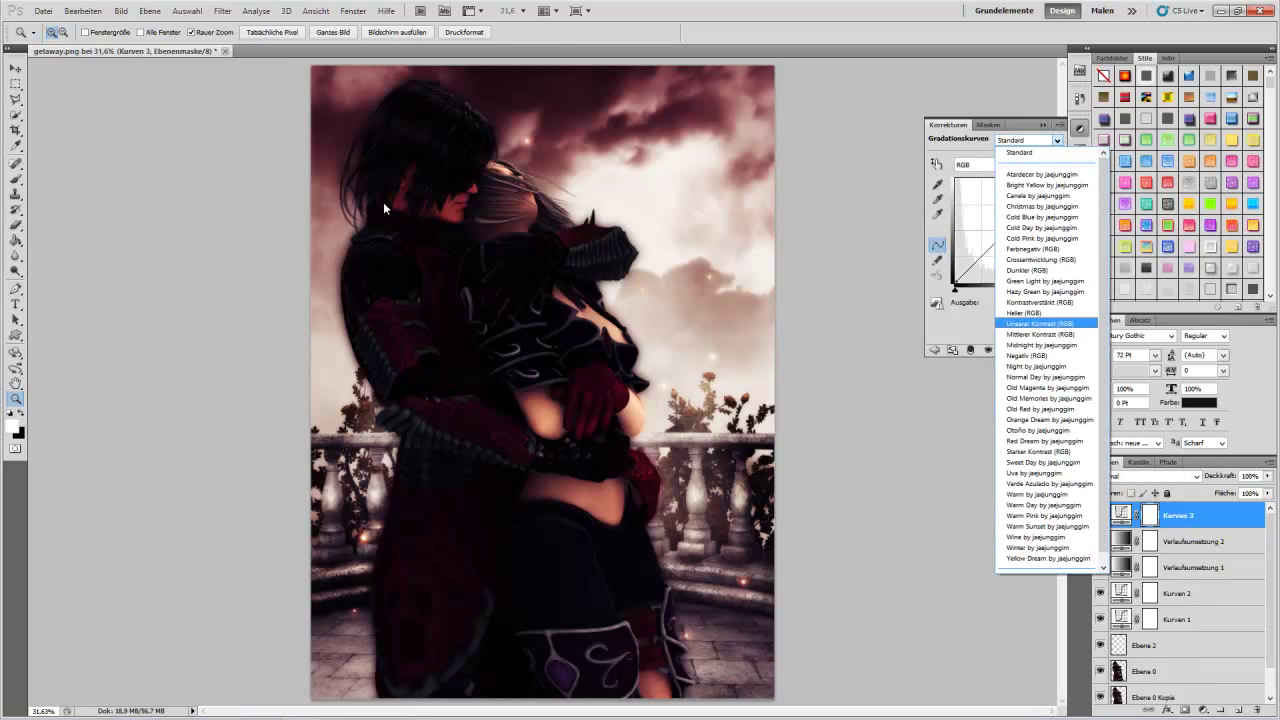
{"action": "key", "text": "Up"}
{"action": "key", "text": "Return"}
Add a second Curves layer and apply the Cold Pink preset.
{"action": "left_click", "coordinate": [934, 350]}
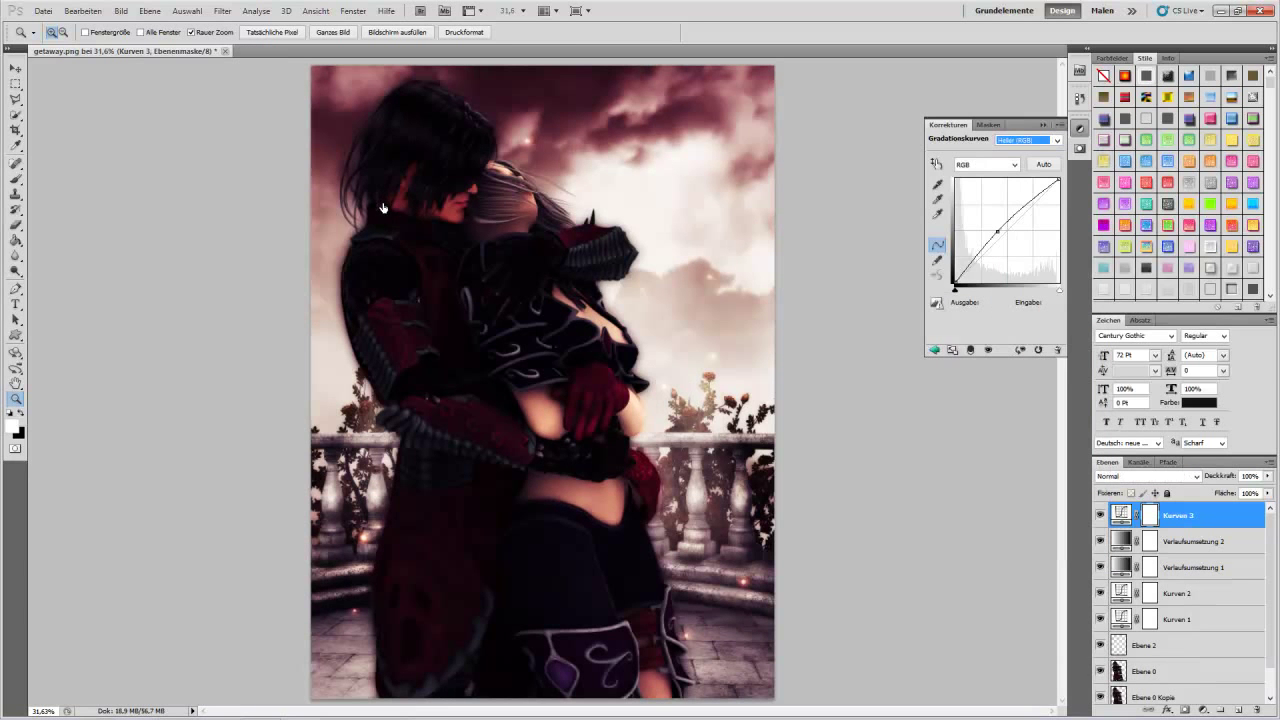
{"action": "left_click", "coordinate": [970, 139]}
{"action": "left_click", "coordinate": [1030, 140]}
{"action": "key", "text": "d"}
{"action": "key", "text": "Up"}
{"action": "key", "text": "Up"}
{"action": "key", "text": "Up"}
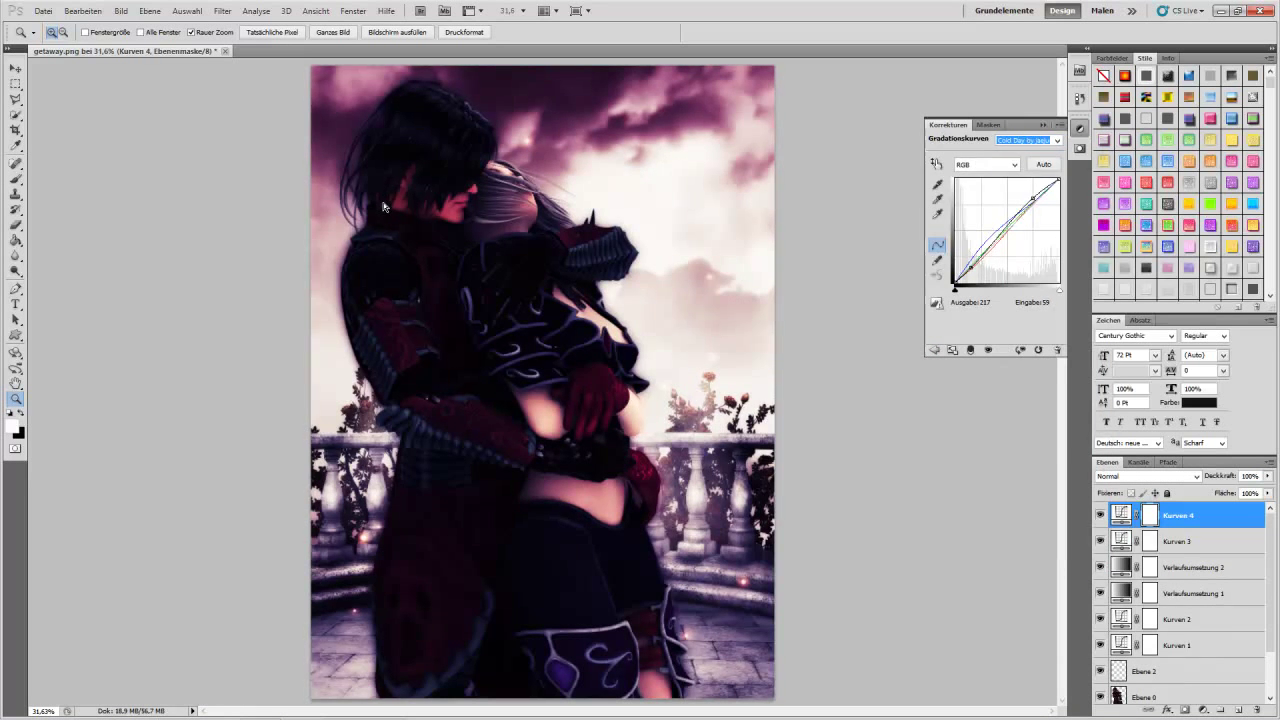
{"action": "key", "text": "alt+Down"}
{"action": "key", "text": "Down"}
{"action": "key", "text": "Down"}
Switch the second Curves layer's preset to Cold Blue, then Warm.
{"action": "key", "text": "Down"}
{"action": "key", "text": "Return"}
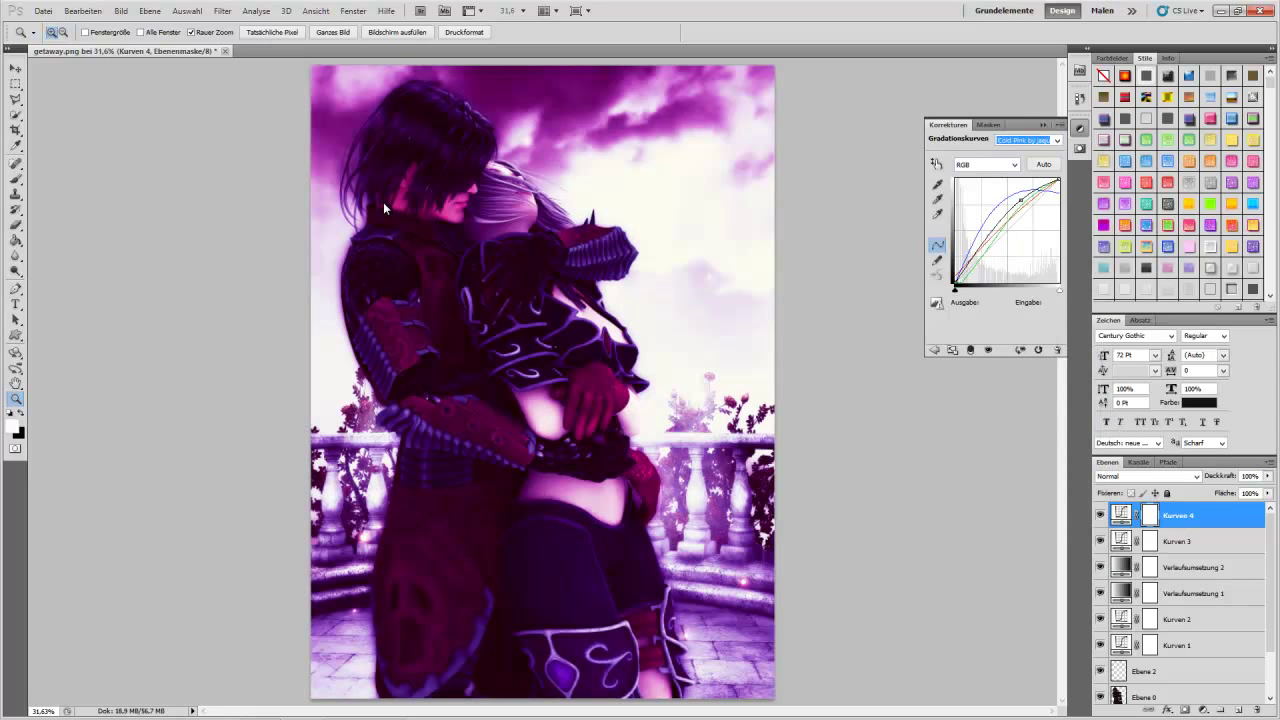
{"action": "key", "text": "alt+Down"}
{"action": "key", "text": "Up"}
{"action": "key", "text": "Up"}
{"action": "key", "text": "Up"}
{"action": "key", "text": "Down"}
{"action": "key", "text": "Down"}
{"action": "key", "text": "Return"}
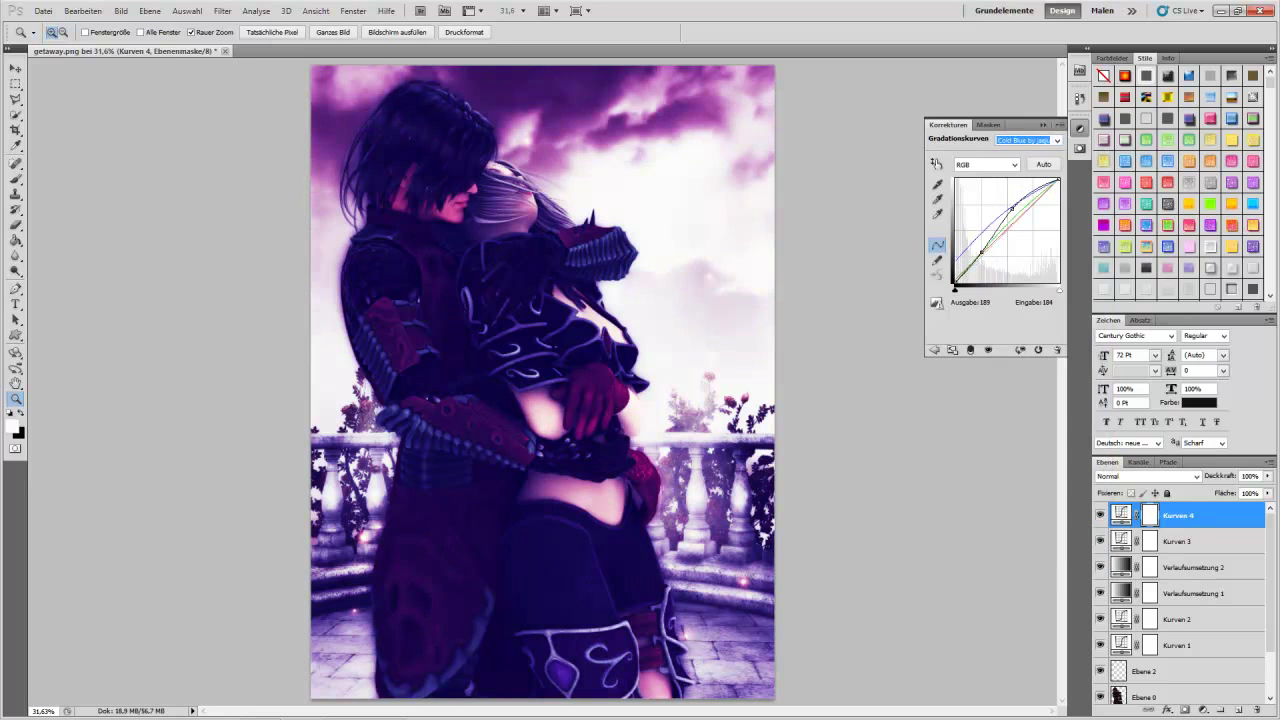
{"action": "key", "text": "alt+Down"}
{"action": "key", "text": "Down"}
{"action": "key", "text": "Down"}
{"action": "key", "text": "Down"}
{"action": "key", "text": "Down"}
{"action": "key", "text": "Up"}
{"action": "key", "text": "Up"}
{"action": "key", "text": "Up"}
{"action": "key", "text": "Up"}
{"action": "key", "text": "Up"}
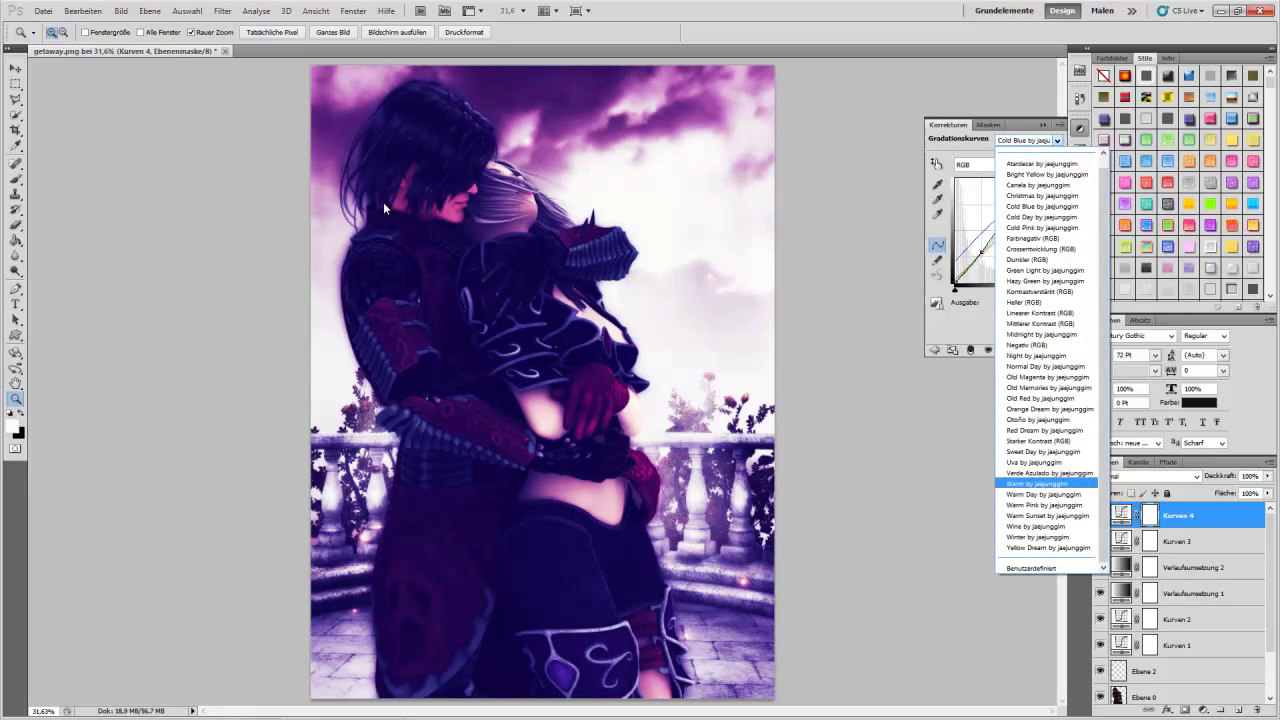
{"action": "key", "text": "Return"}
Try Warm Pink, Wine, Verde Azulado, Starker Kontrast, Orange Dream, Night and Midnight presets.
{"action": "key", "text": "Down"}
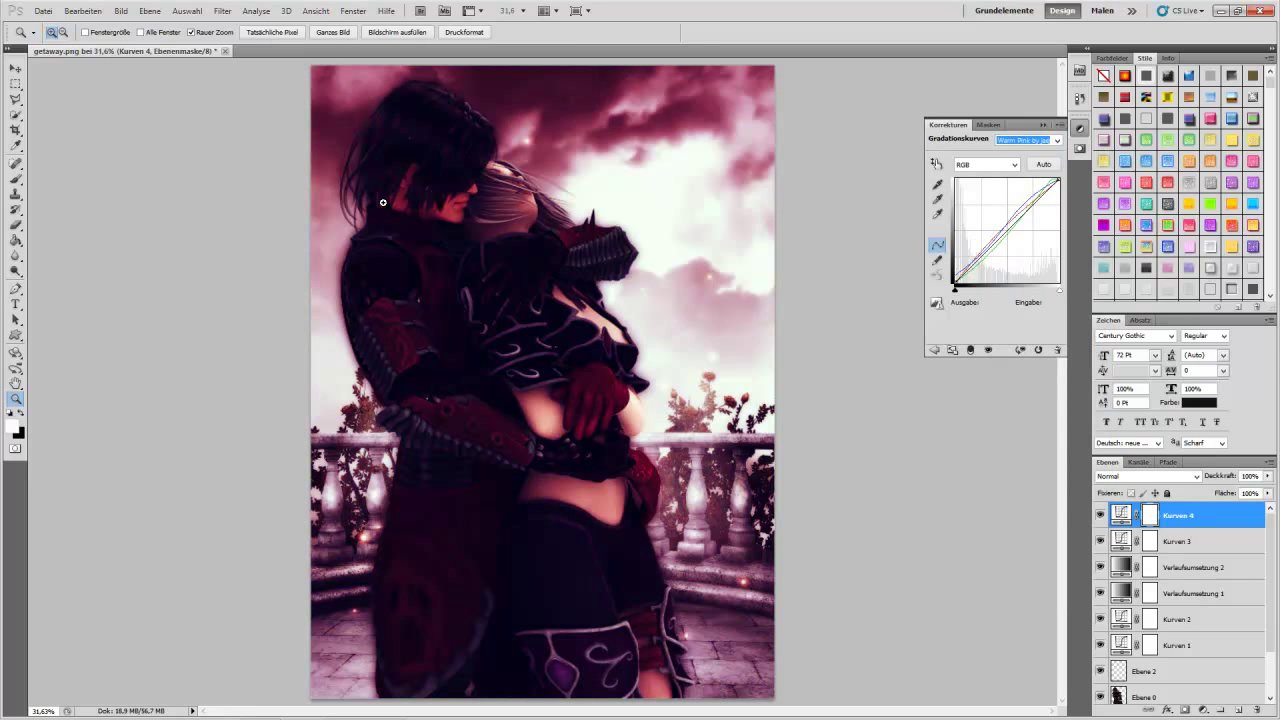
{"action": "key", "text": "Down"}
{"action": "key", "text": "Down"}
{"action": "key", "text": "Up"}
{"action": "key", "text": "Up"}
{"action": "key", "text": "Up"}
{"action": "key", "text": "Down"}
{"action": "key", "text": "Up"}
{"action": "key", "text": "Up"}
{"action": "key", "text": "Up"}
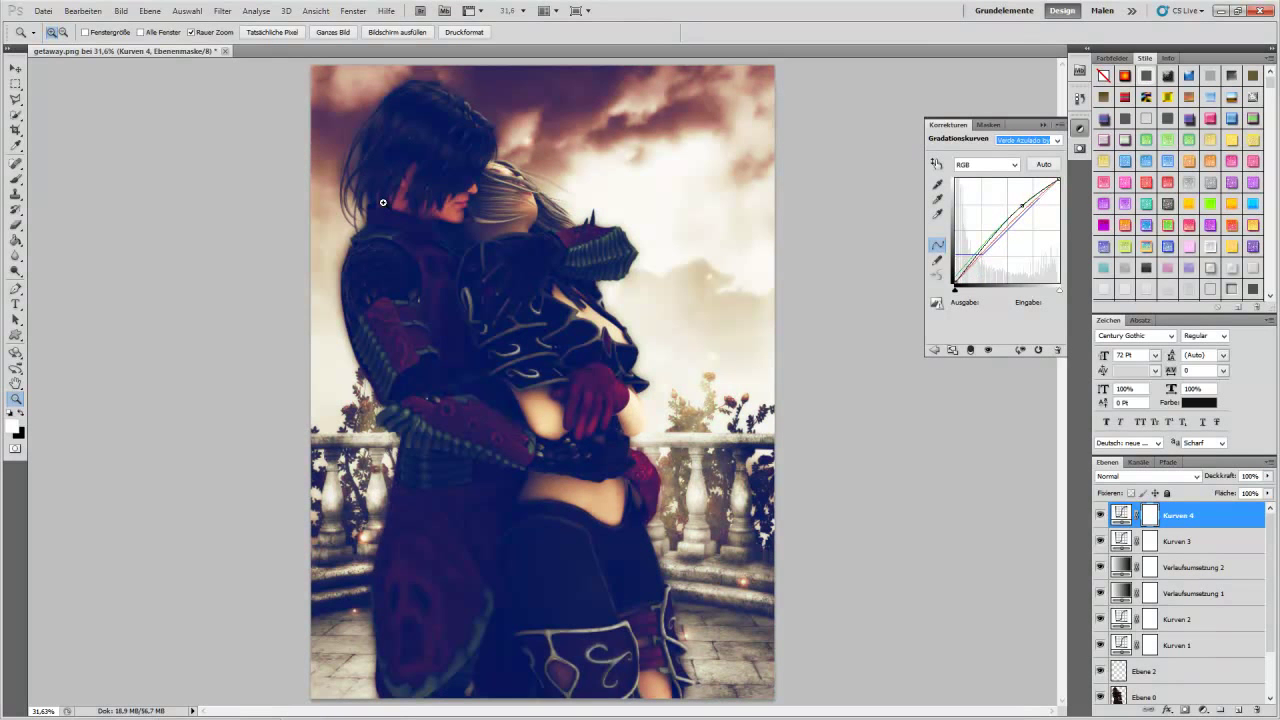
{"action": "key", "text": "Up"}
{"action": "key", "text": "Up"}
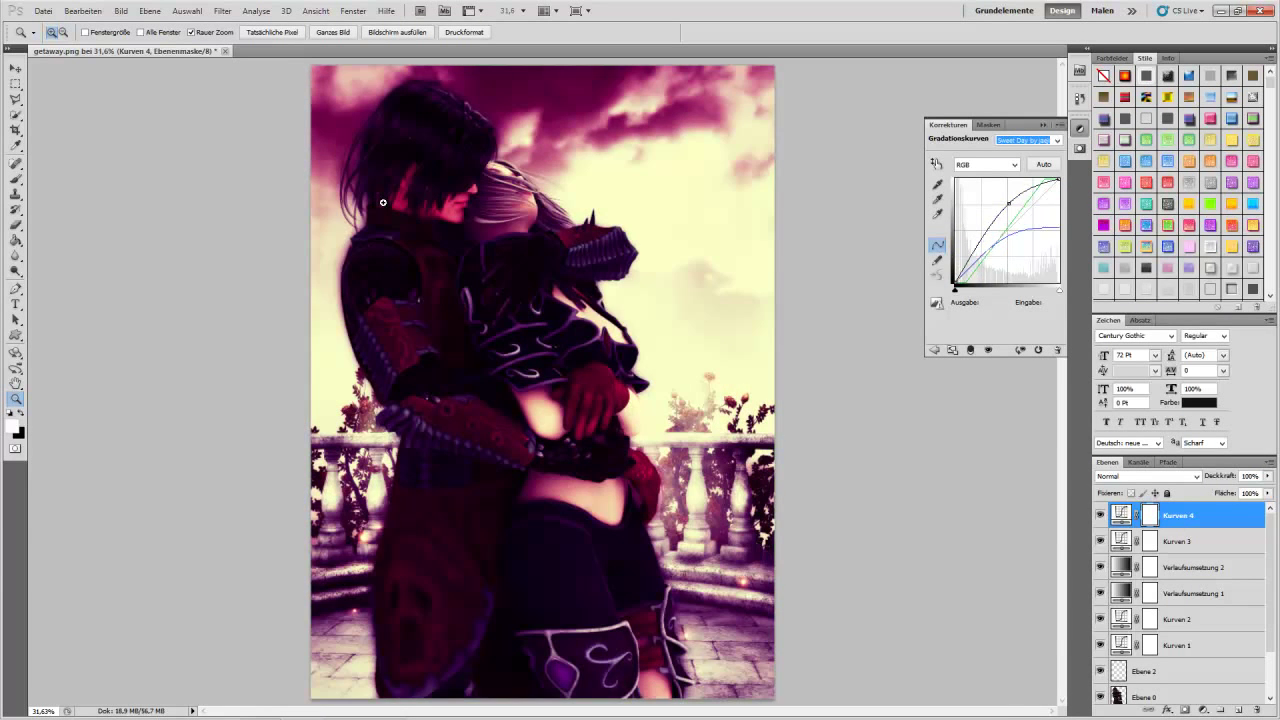
{"action": "key", "text": "Up"}
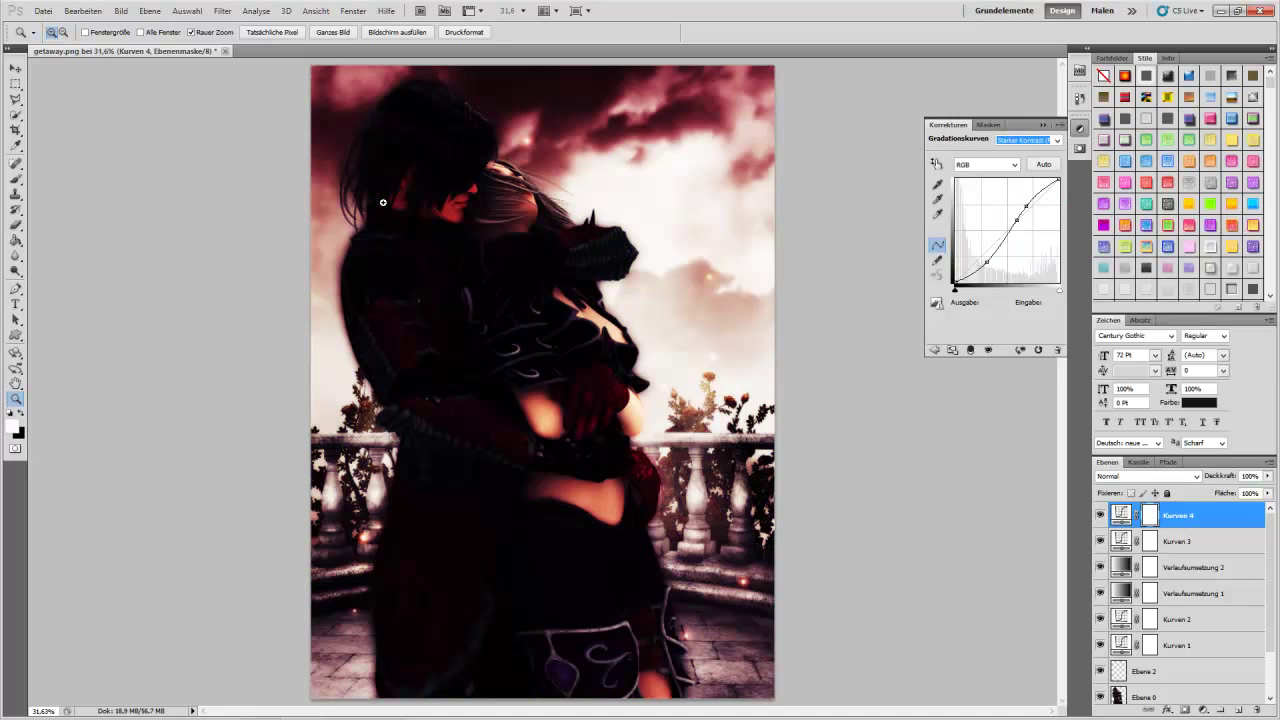
{"action": "key", "text": "Up"}
{"action": "key", "text": "Up"}
{"action": "key", "text": "Up"}
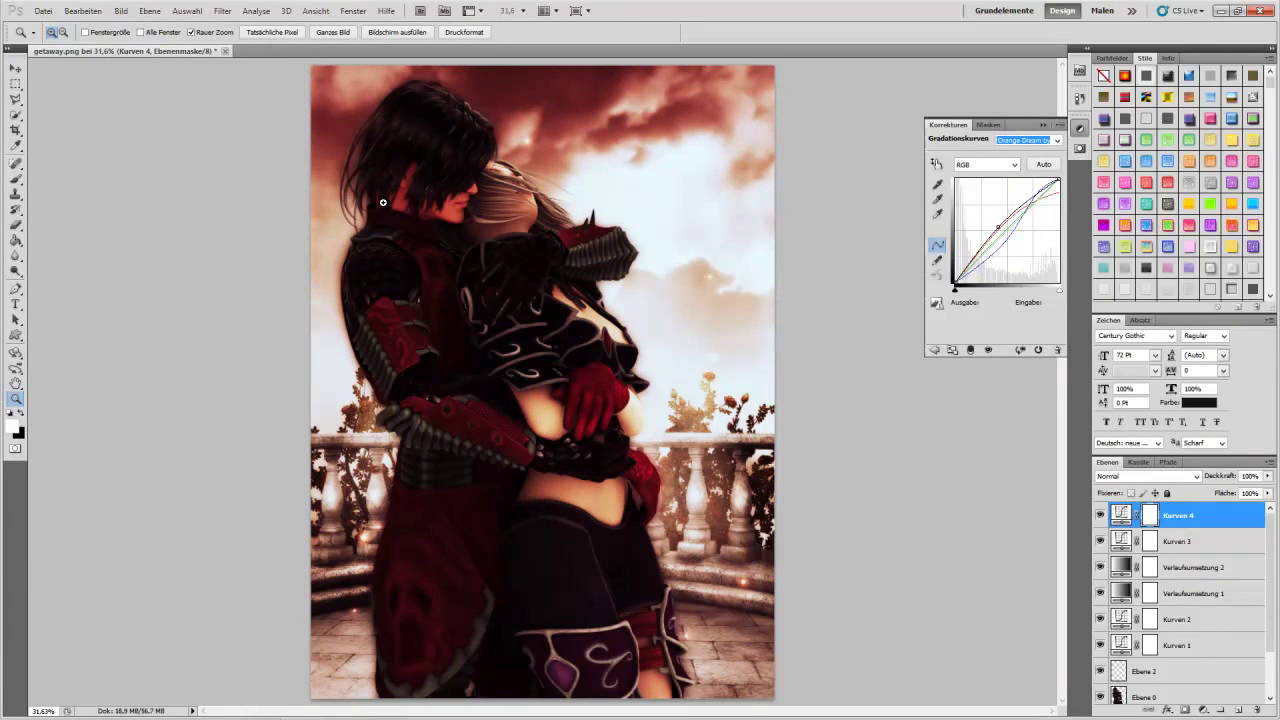
{"action": "key", "text": "Up"}
{"action": "key", "text": "Up"}
{"action": "key", "text": "Up"}
{"action": "key", "text": "Up"}
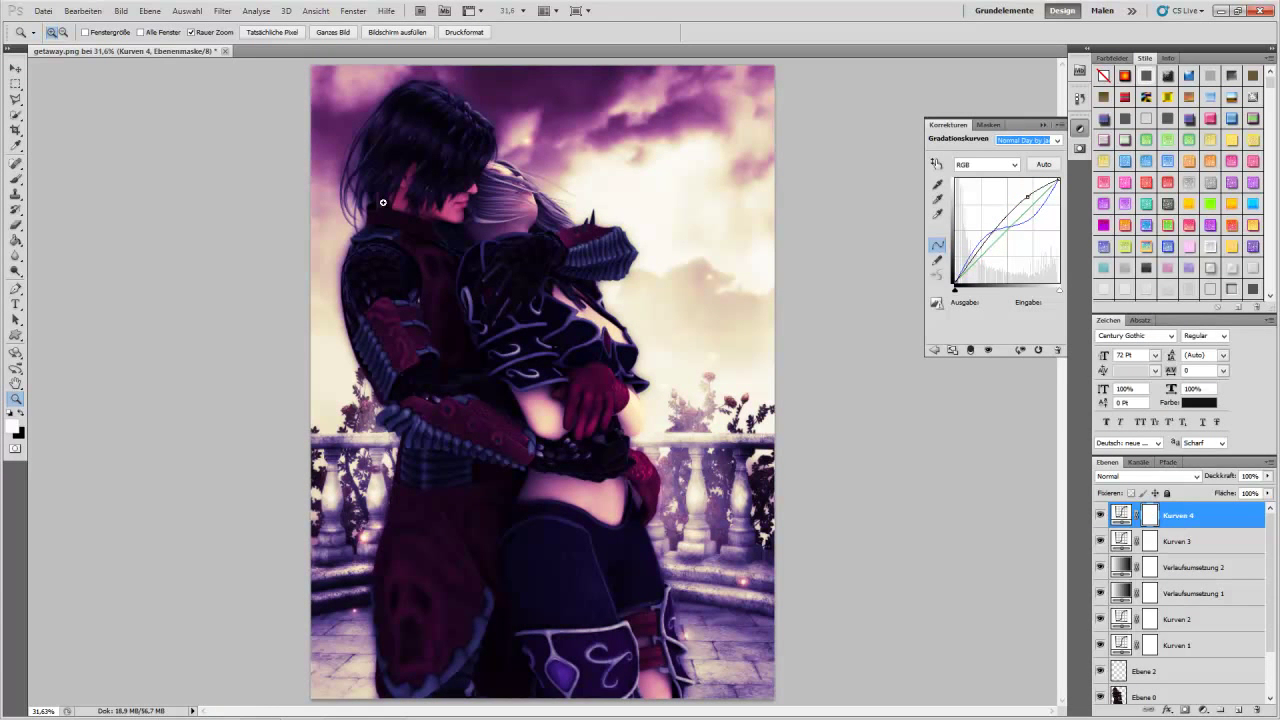
{"action": "key", "text": "Up"}
{"action": "key", "text": "Up"}
{"action": "key", "text": "Up"}
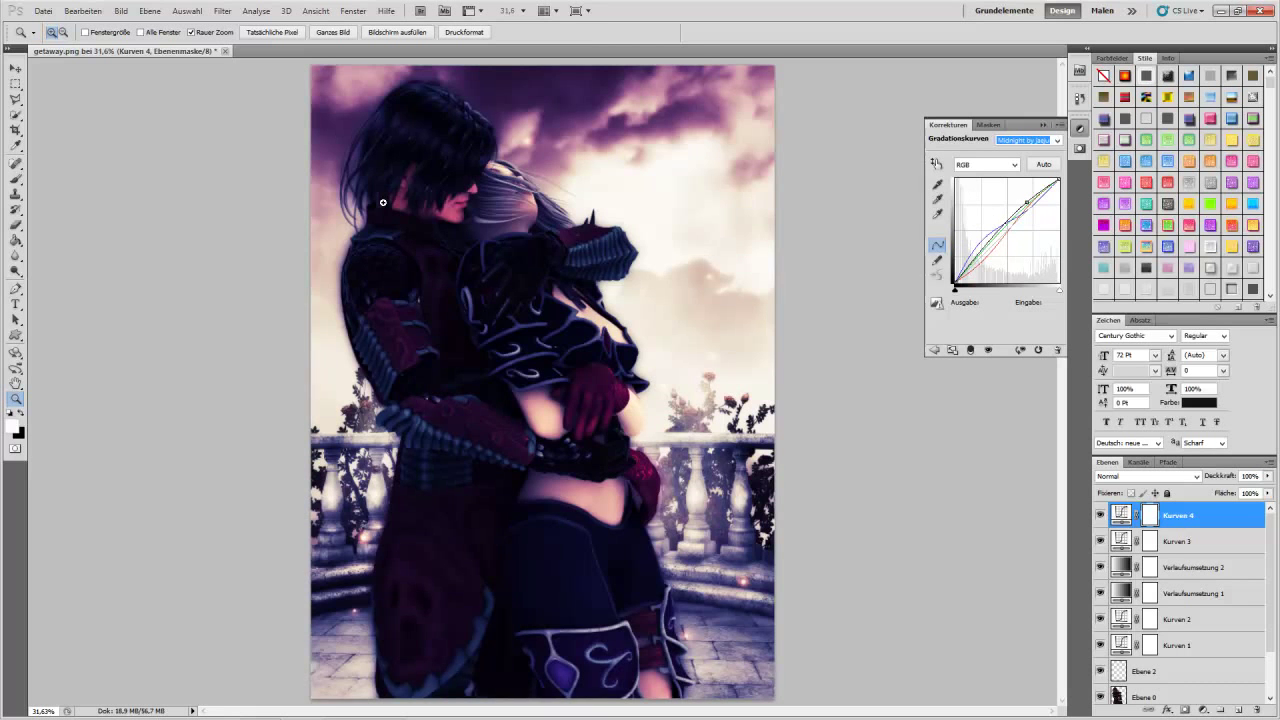
{"action": "key", "text": "Up"}
{"action": "key", "text": "Up"}
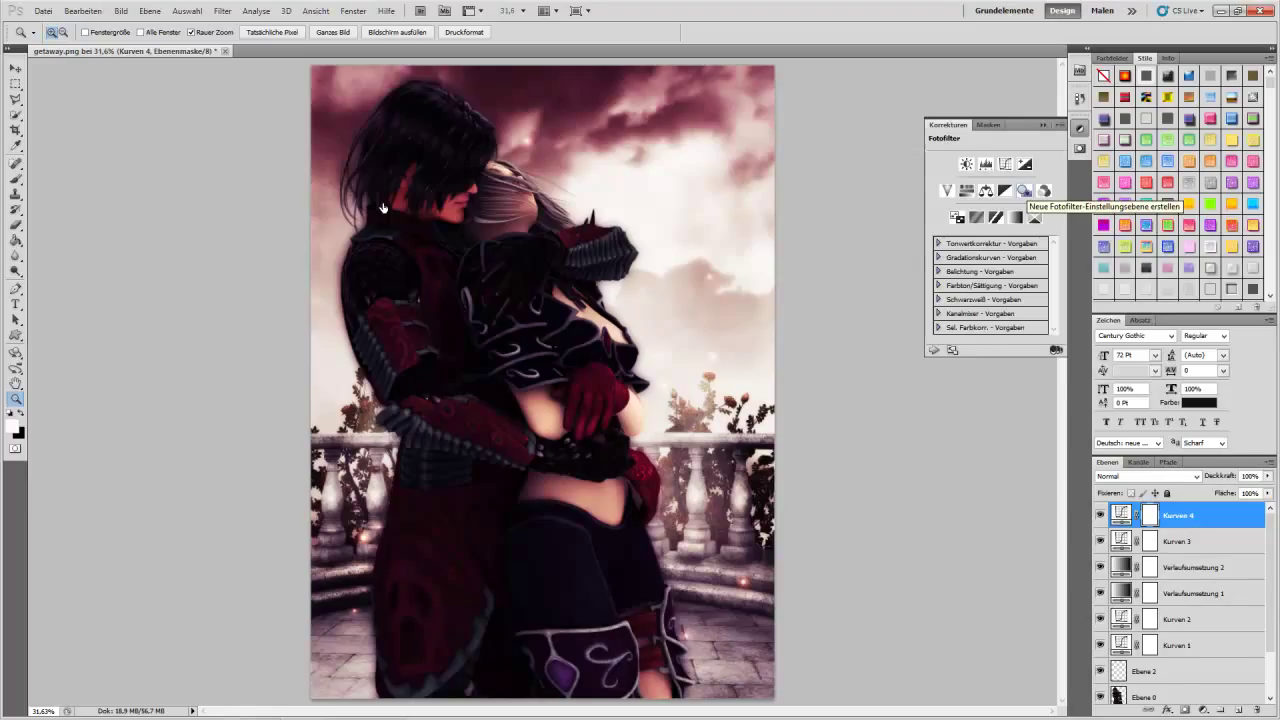
Add a Sepia Fotofilter layer at 25% density, then a new empty Ebene 3 above it.
{"action": "left_click", "coordinate": [1024, 190]}
{"action": "left_click", "coordinate": [1010, 168]}
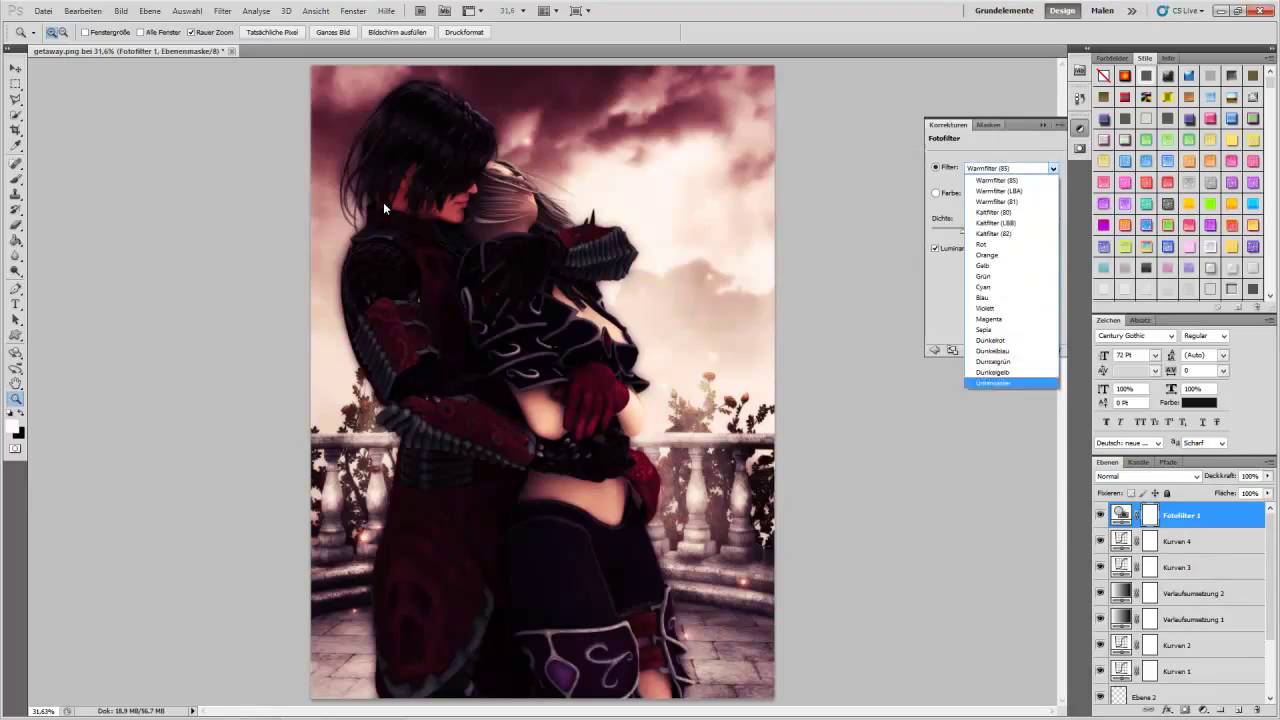
{"action": "key", "text": "Up"}
{"action": "key", "text": "Up"}
{"action": "key", "text": "Up"}
{"action": "key", "text": "Up"}
{"action": "key", "text": "Up"}
{"action": "key", "text": "Return"}
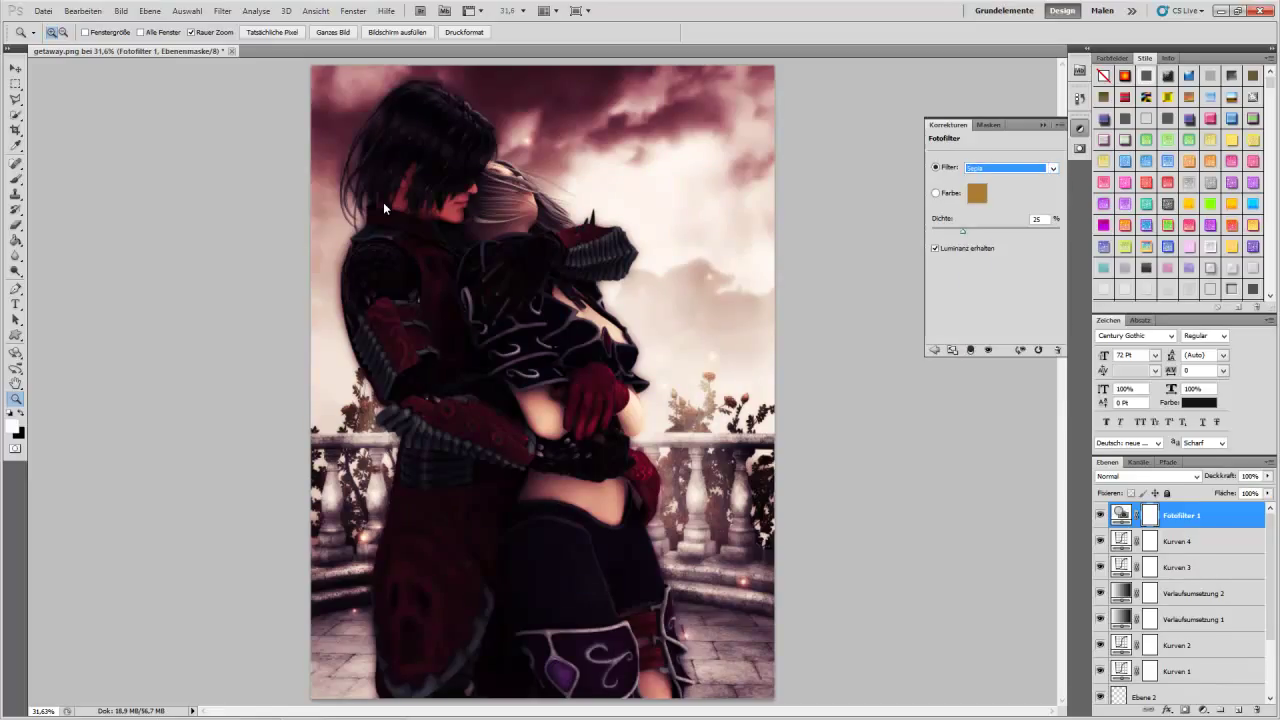
{"action": "key", "text": "Return"}
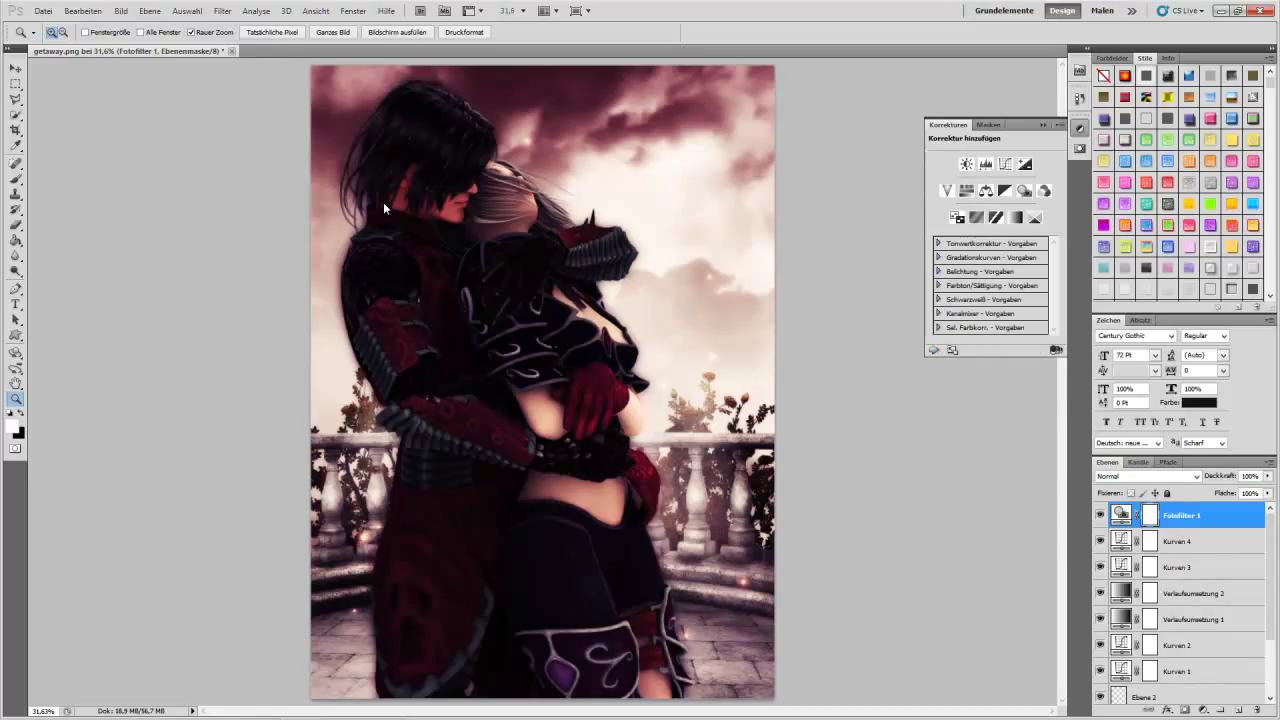
{"action": "key", "text": "ctrl+shift+alt+n"}
Reset colours to black and white and bring up the Brush Preset Picker.
{"action": "key", "text": "d"}
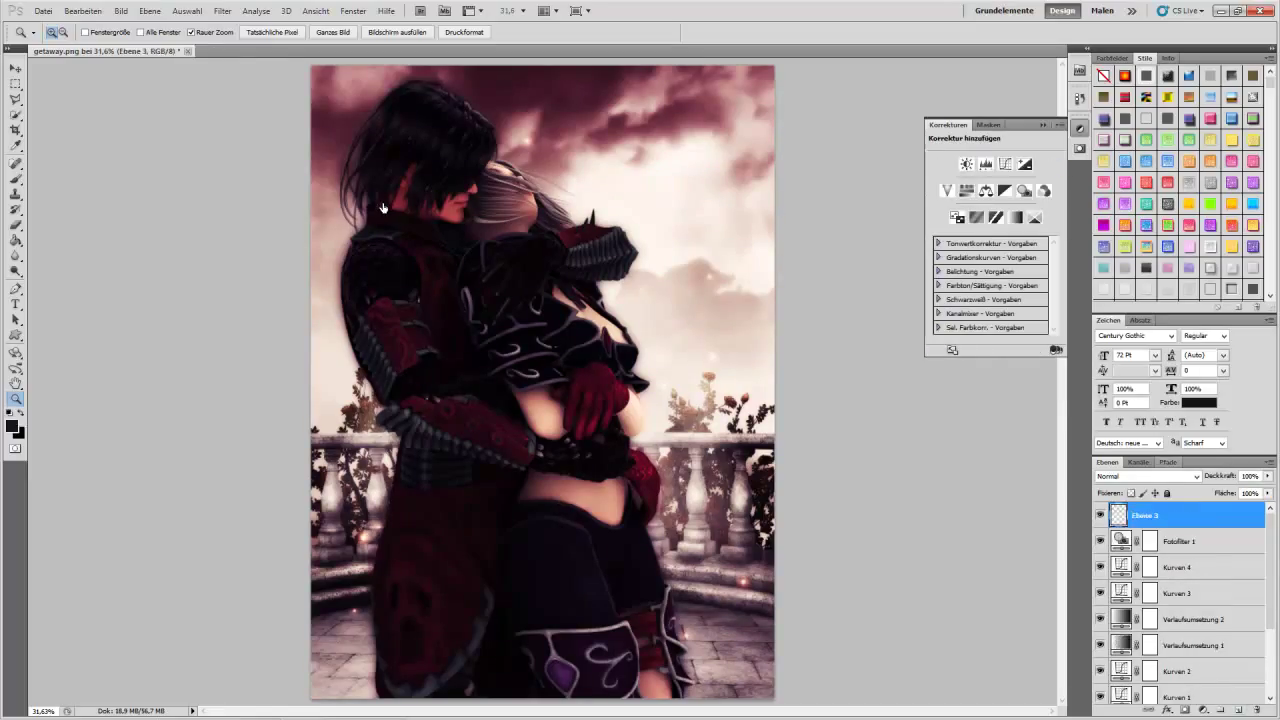
{"action": "key", "text": "b"}
{"action": "right_click", "coordinate": [383, 208]}
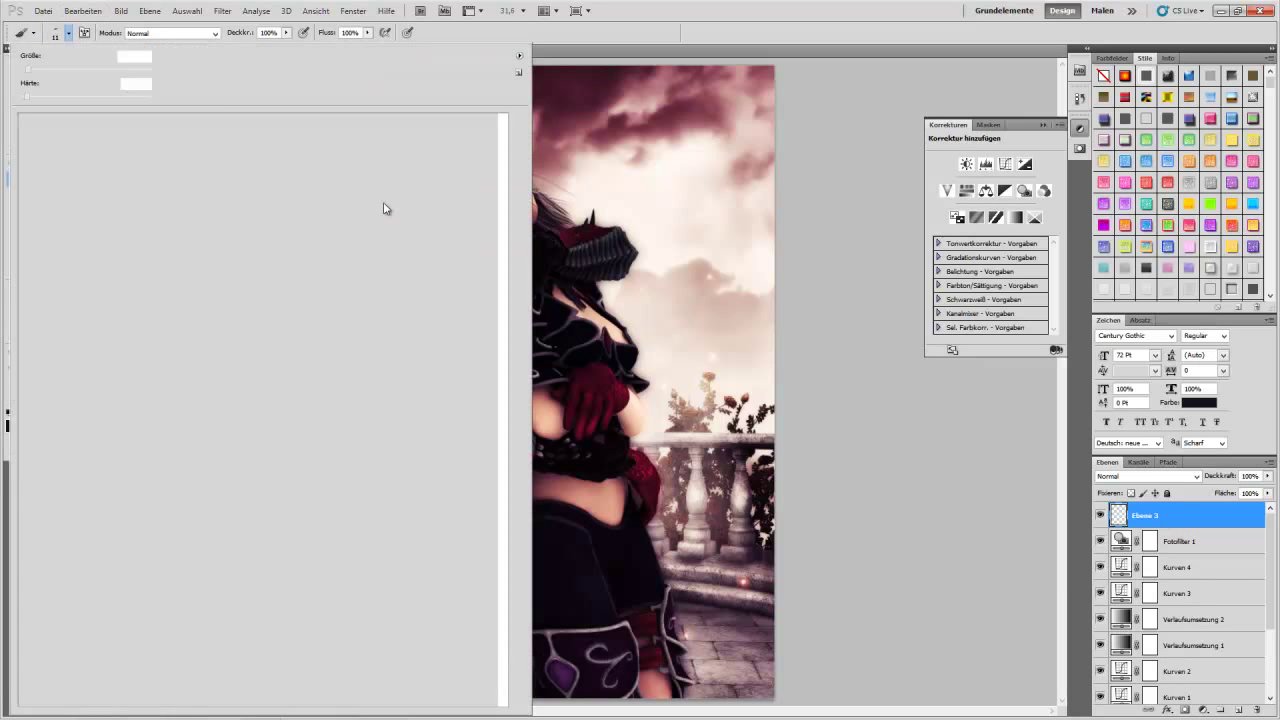
Pick a soft hexagon-shaped brush tip and size it to 190 px.
{"action": "scroll", "coordinate": [383, 205], "scroll_direction": "down", "scroll_amount": 10}
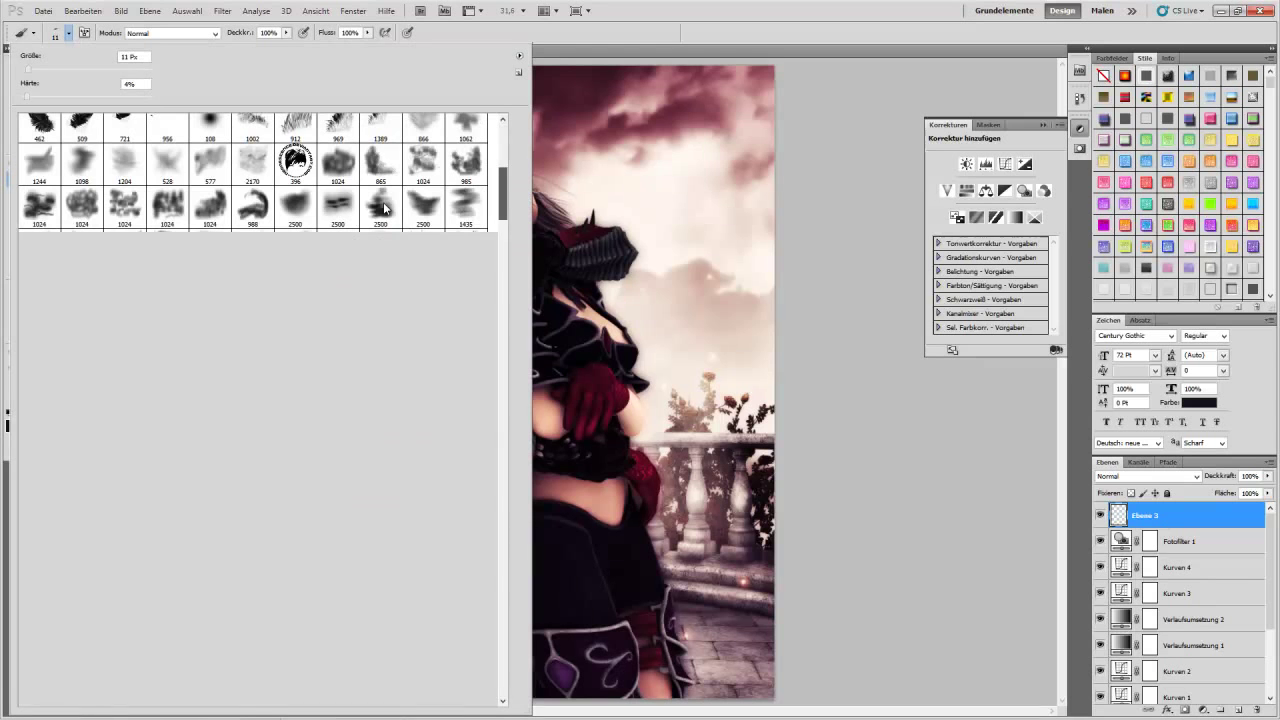
{"action": "scroll", "coordinate": [383, 208], "scroll_direction": "down", "scroll_amount": 3}
{"action": "scroll", "coordinate": [383, 208], "scroll_direction": "down", "scroll_amount": 3}
{"action": "scroll", "coordinate": [383, 208], "scroll_direction": "down", "scroll_amount": 3}
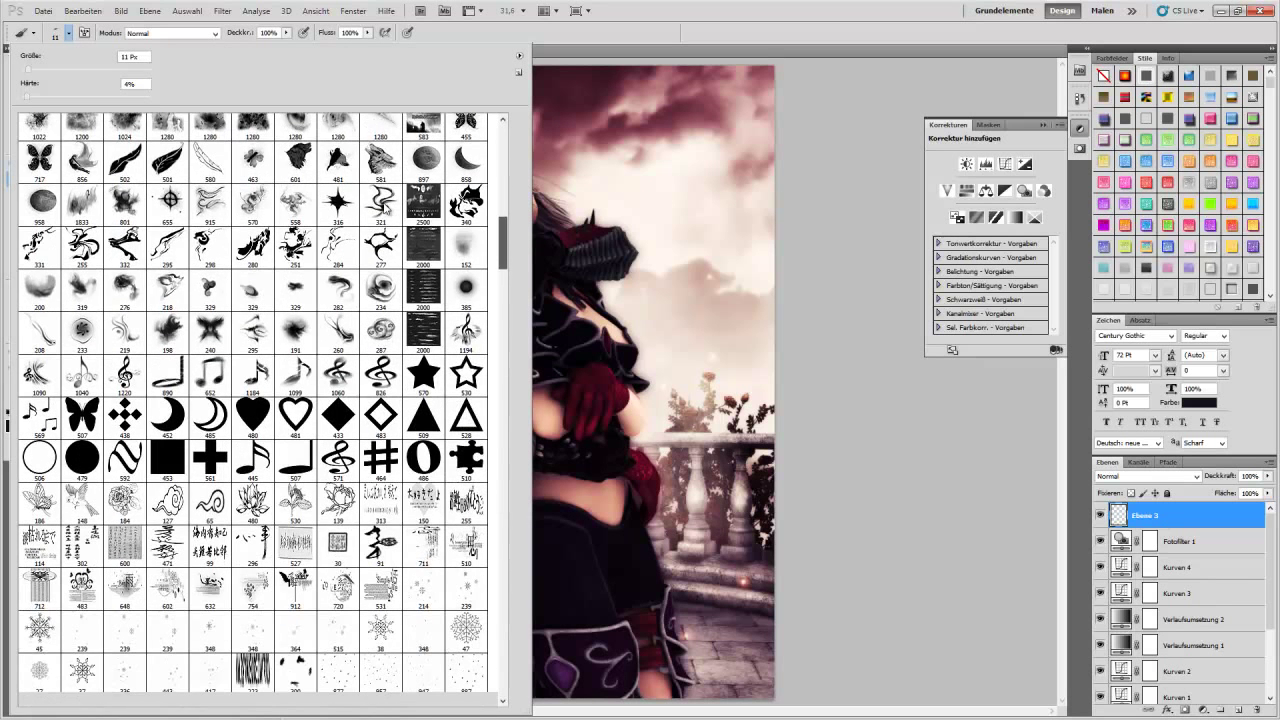
{"action": "scroll", "coordinate": [383, 205], "scroll_direction": "down", "scroll_amount": 5}
{"action": "scroll", "coordinate": [383, 205], "scroll_direction": "down", "scroll_amount": 3}
{"action": "scroll", "coordinate": [385, 207], "scroll_direction": "down", "scroll_amount": 5}
{"action": "scroll", "coordinate": [385, 207], "scroll_direction": "down", "scroll_amount": 8}
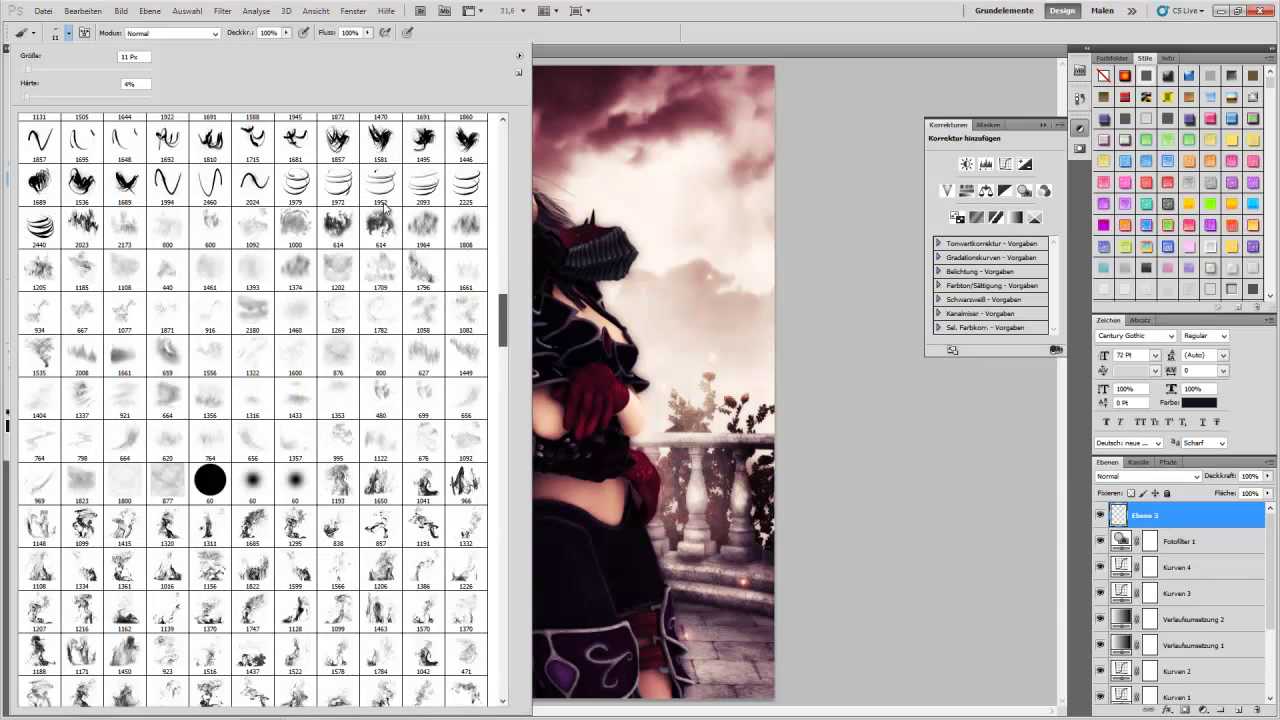
{"action": "scroll", "coordinate": [385, 207], "scroll_direction": "down", "scroll_amount": 5}
{"action": "scroll", "coordinate": [385, 207], "scroll_direction": "down", "scroll_amount": 5}
{"action": "scroll", "coordinate": [385, 207], "scroll_direction": "down", "scroll_amount": 5}
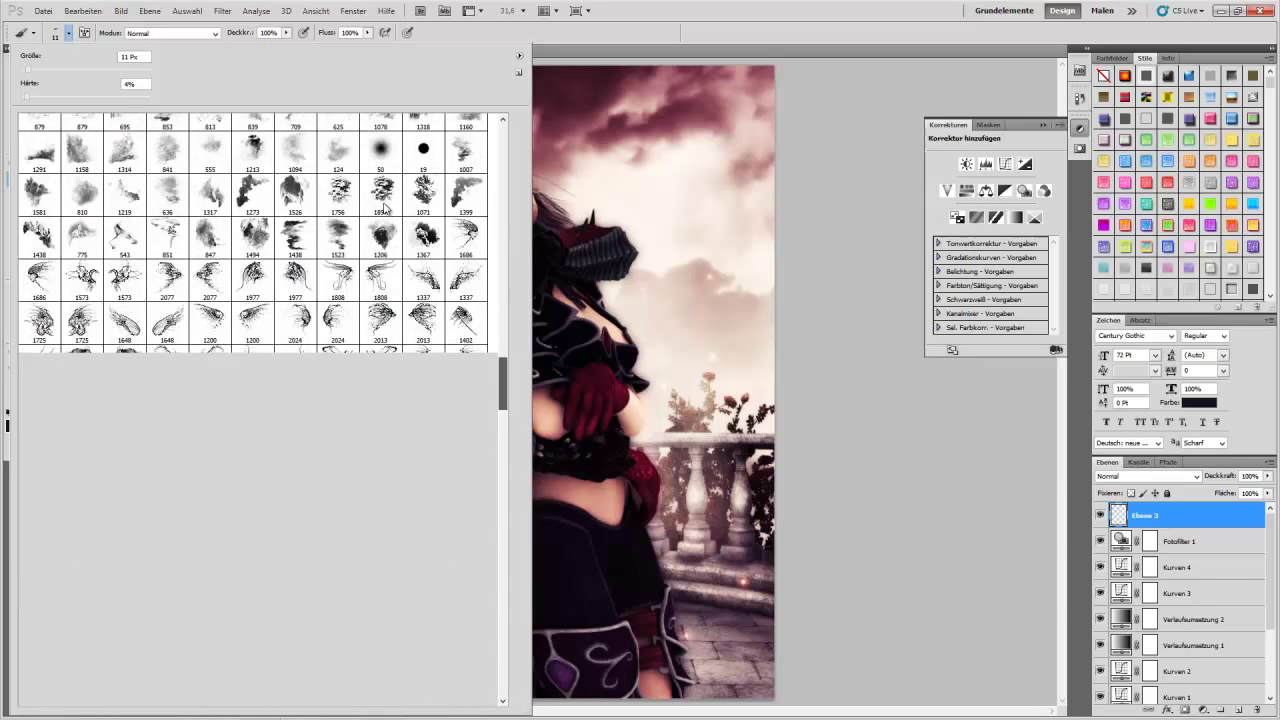
{"action": "scroll", "coordinate": [385, 207], "scroll_direction": "down", "scroll_amount": 4}
{"action": "scroll", "coordinate": [385, 207], "scroll_direction": "down", "scroll_amount": 3}
{"action": "scroll", "coordinate": [385, 207], "scroll_direction": "down", "scroll_amount": 4}
{"action": "scroll", "coordinate": [385, 207], "scroll_direction": "down", "scroll_amount": 3}
{"action": "scroll", "coordinate": [385, 207], "scroll_direction": "down", "scroll_amount": 4}
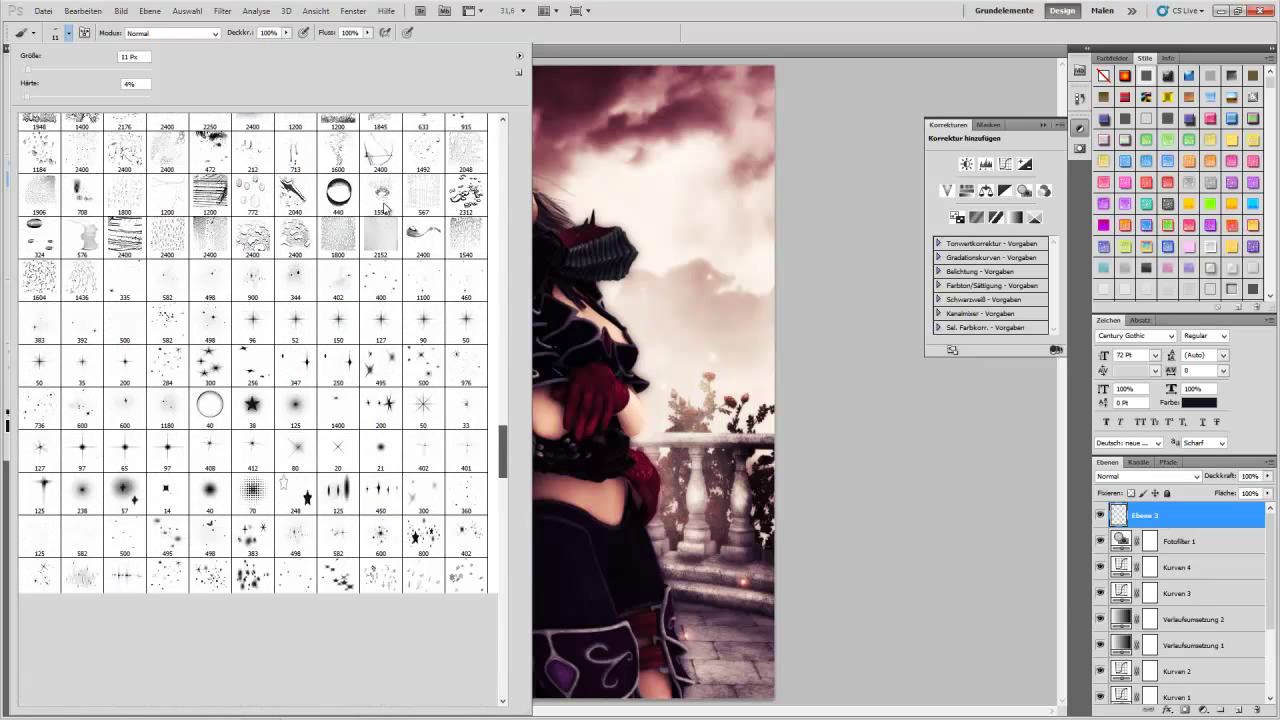
{"action": "scroll", "coordinate": [385, 207], "scroll_direction": "down", "scroll_amount": 4}
{"action": "scroll", "coordinate": [385, 207], "scroll_direction": "down", "scroll_amount": 2}
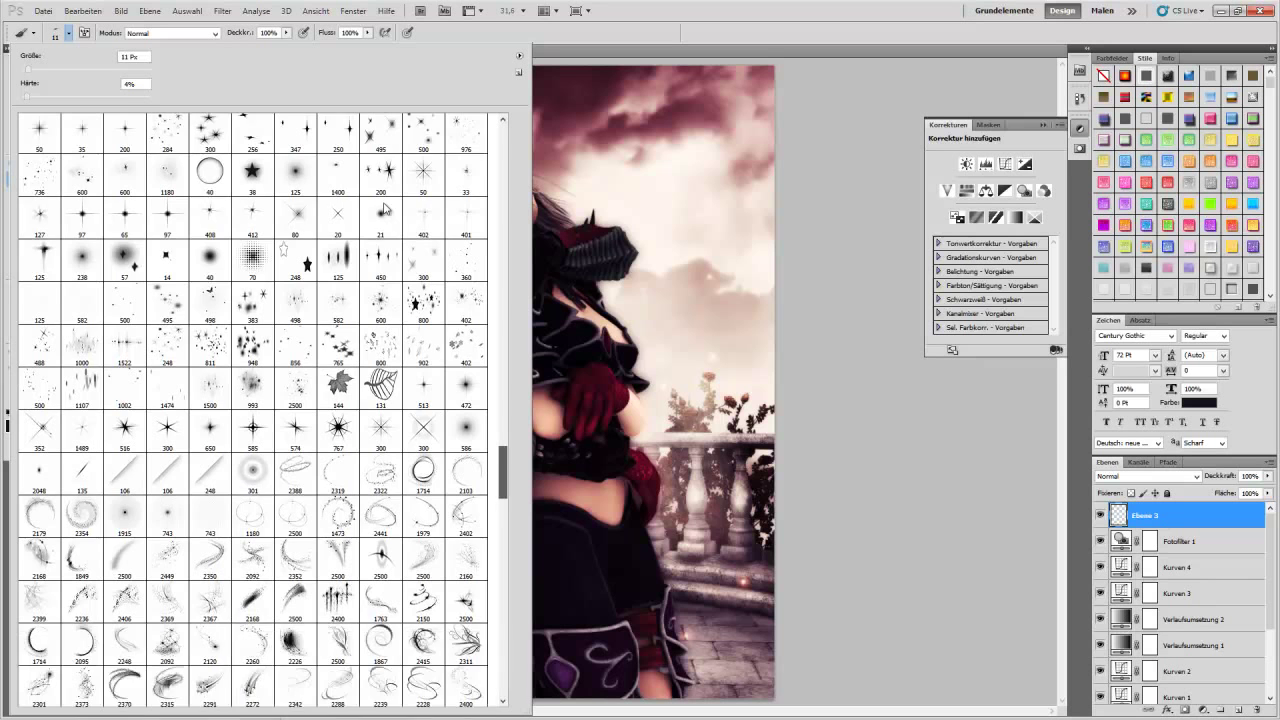
{"action": "scroll", "coordinate": [385, 207], "scroll_direction": "down", "scroll_amount": 4}
{"action": "scroll", "coordinate": [385, 207], "scroll_direction": "down", "scroll_amount": 3}
{"action": "scroll", "coordinate": [385, 207], "scroll_direction": "down", "scroll_amount": 4}
{"action": "scroll", "coordinate": [385, 207], "scroll_direction": "down", "scroll_amount": 3}
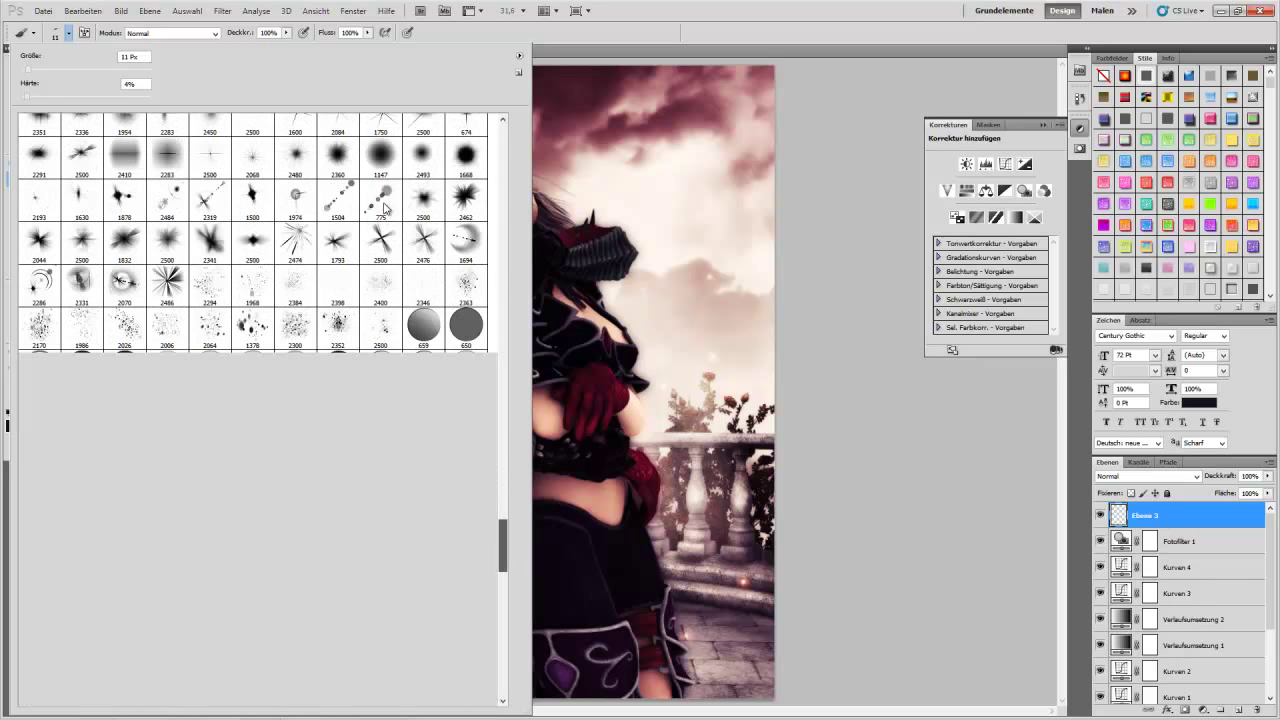
{"action": "scroll", "coordinate": [385, 207], "scroll_direction": "down", "scroll_amount": 3}
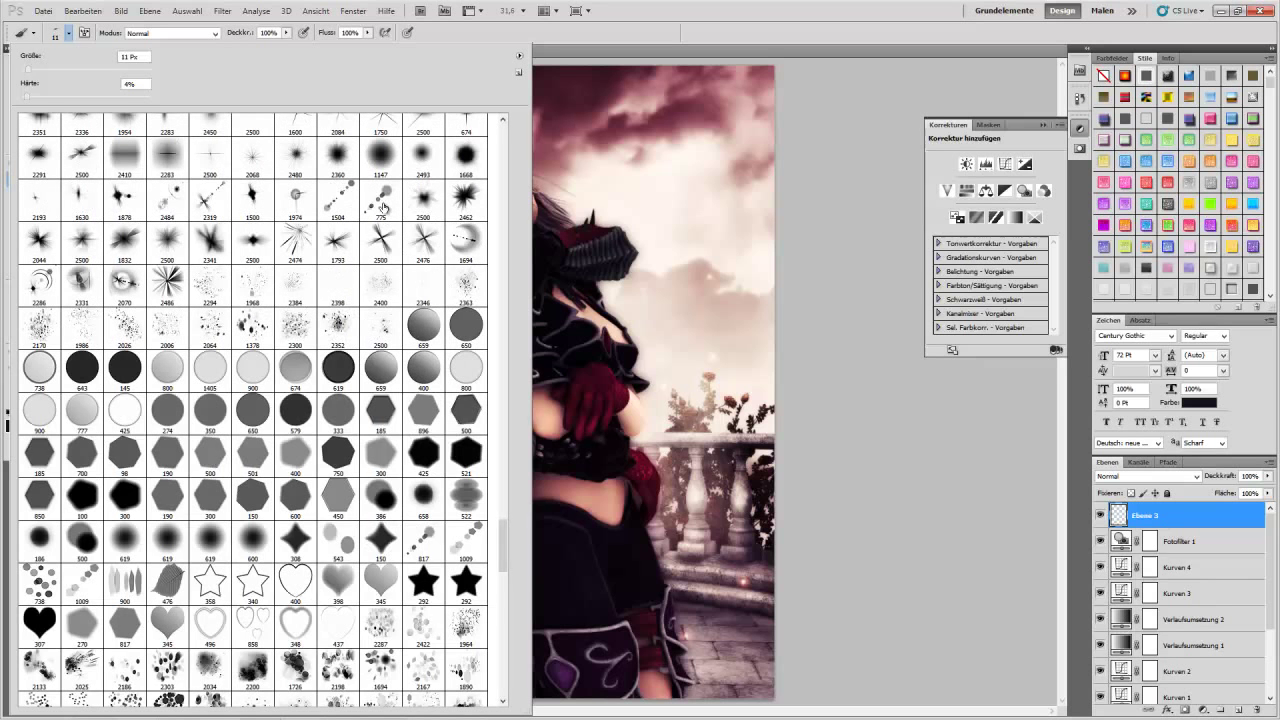
{"action": "left_click", "coordinate": [210, 540]}
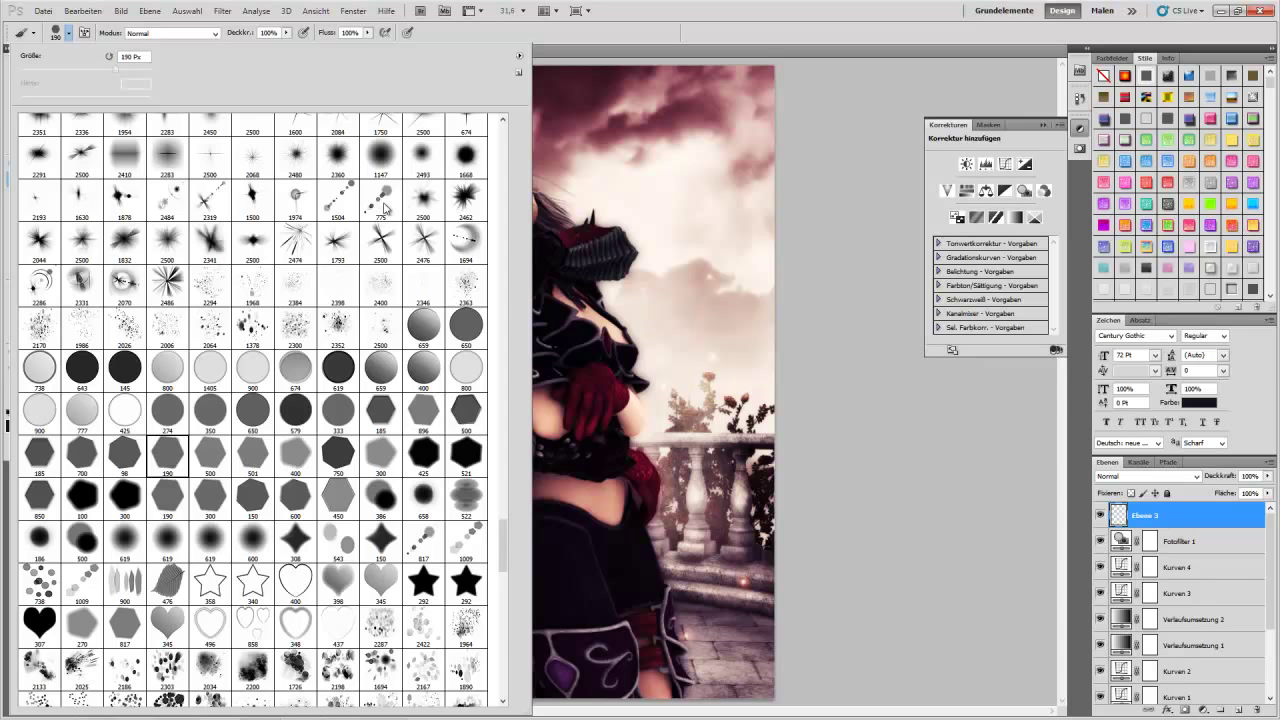
{"action": "key", "text": "Return"}
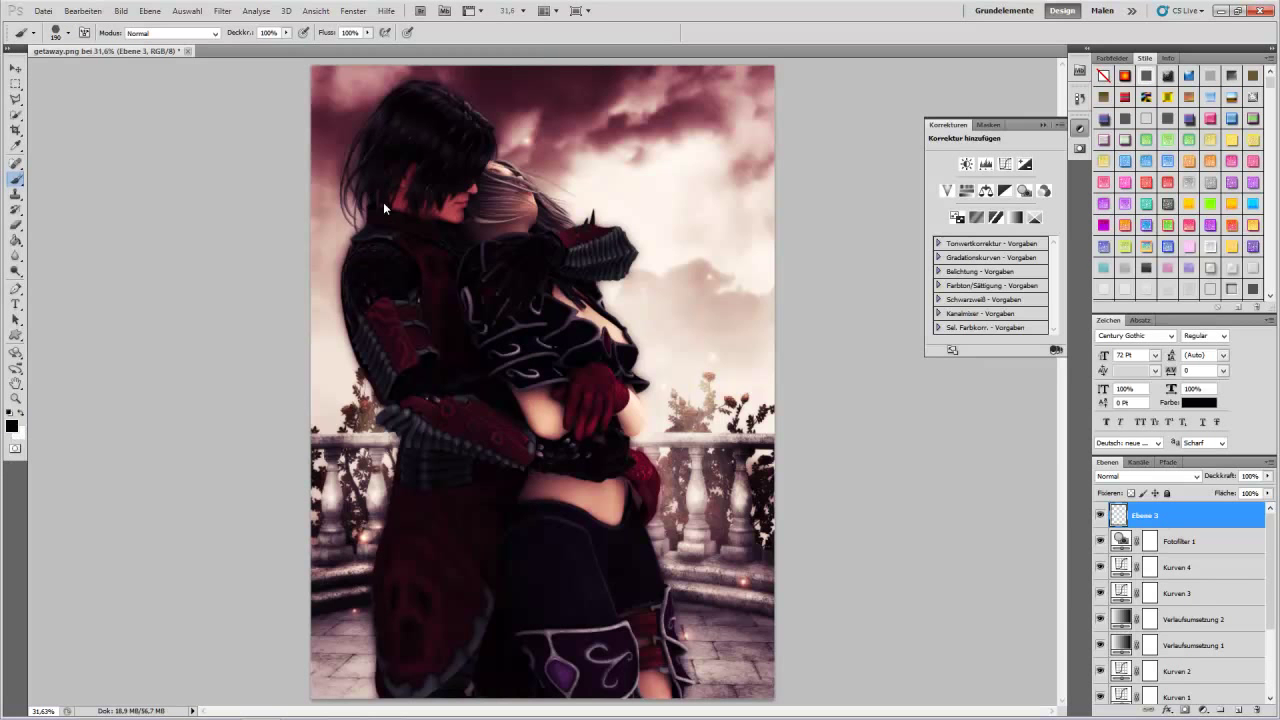
With white as the paint colour, stamp hexagon bokeh dabs in the sky and near the man's head.
{"action": "key", "text": "x"}
{"action": "left_click", "coordinate": [655, 110]}
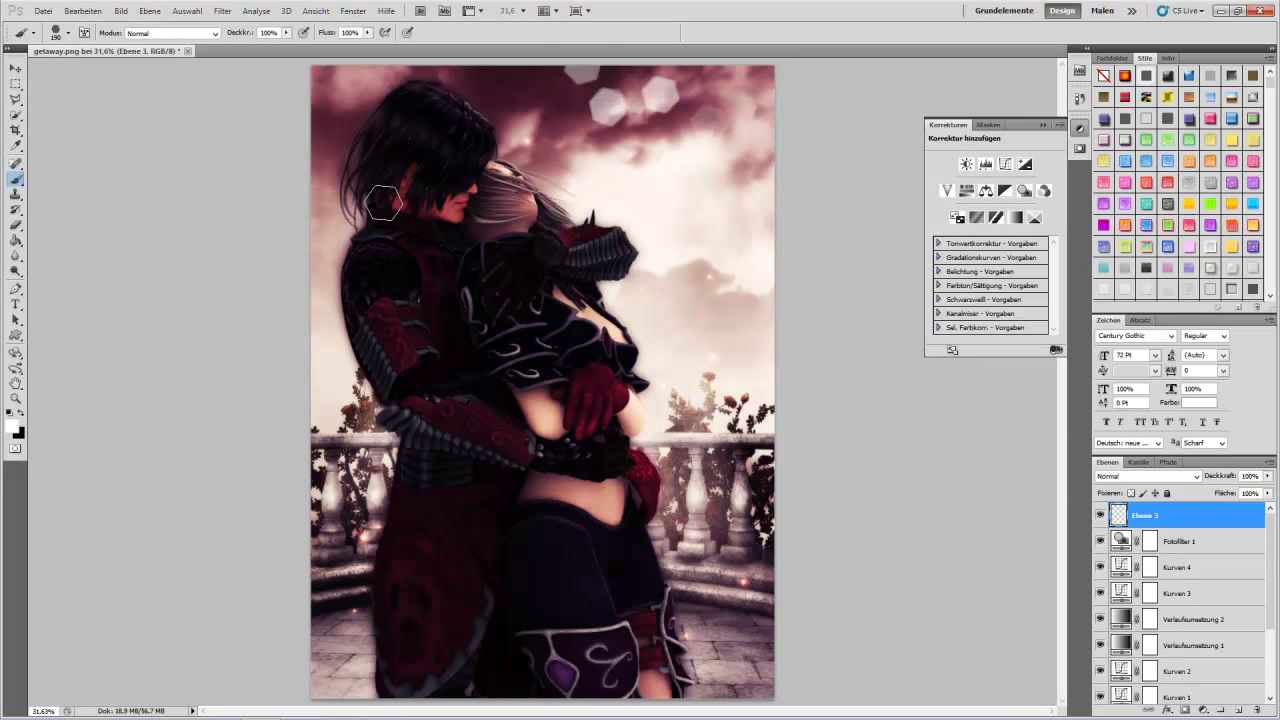
{"action": "left_click", "coordinate": [385, 185]}
{"action": "left_click", "coordinate": [390, 215]}
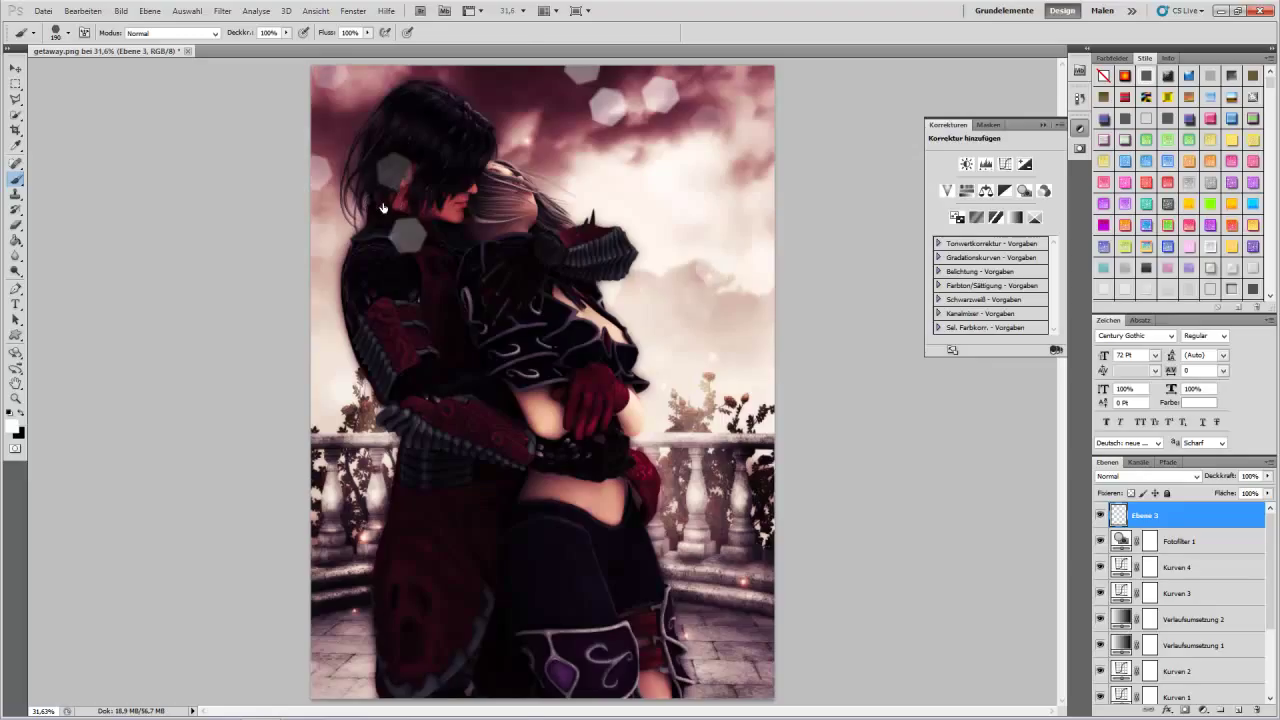
Switch to the 100 px hexagon brush and scatter small bokeh dots over the sky.
{"action": "left_click", "coordinate": [67, 32]}
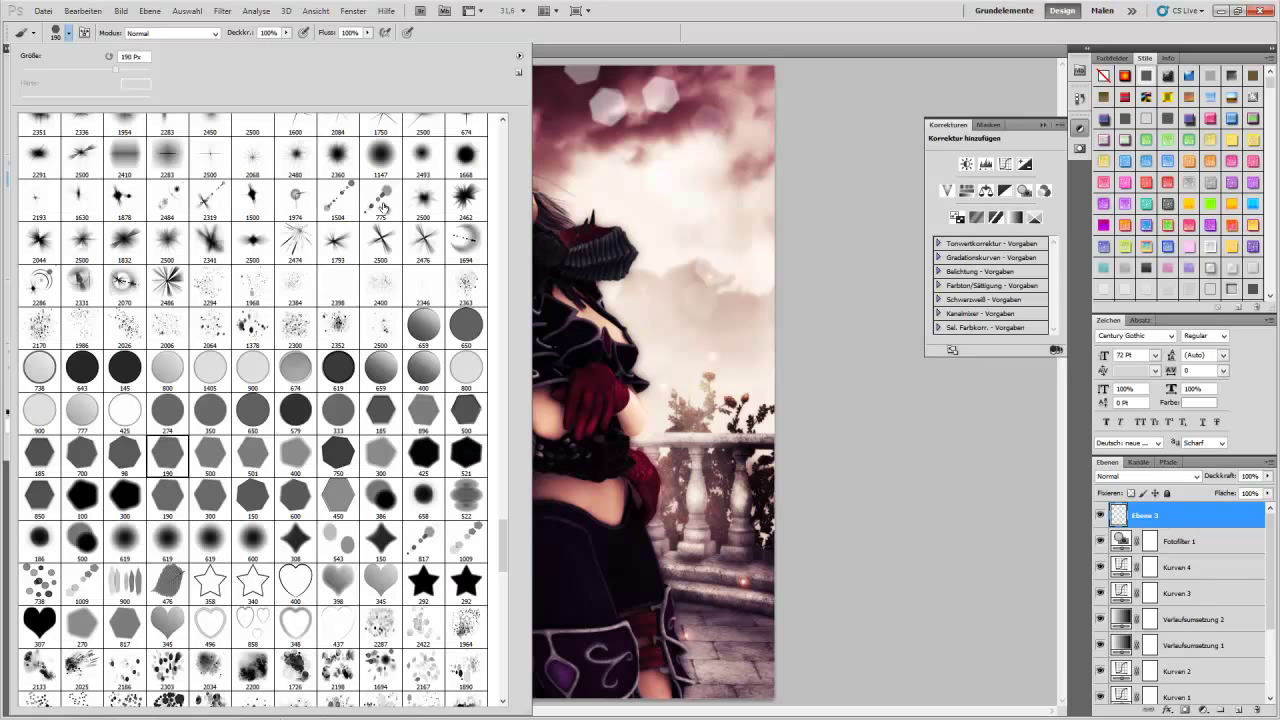
{"action": "left_click", "coordinate": [39, 583]}
{"action": "scroll", "coordinate": [383, 207], "scroll_direction": "down", "scroll_amount": 1}
{"action": "scroll", "coordinate": [383, 207], "scroll_direction": "down", "scroll_amount": 1}
{"action": "scroll", "coordinate": [383, 207], "scroll_direction": "down", "scroll_amount": 1}
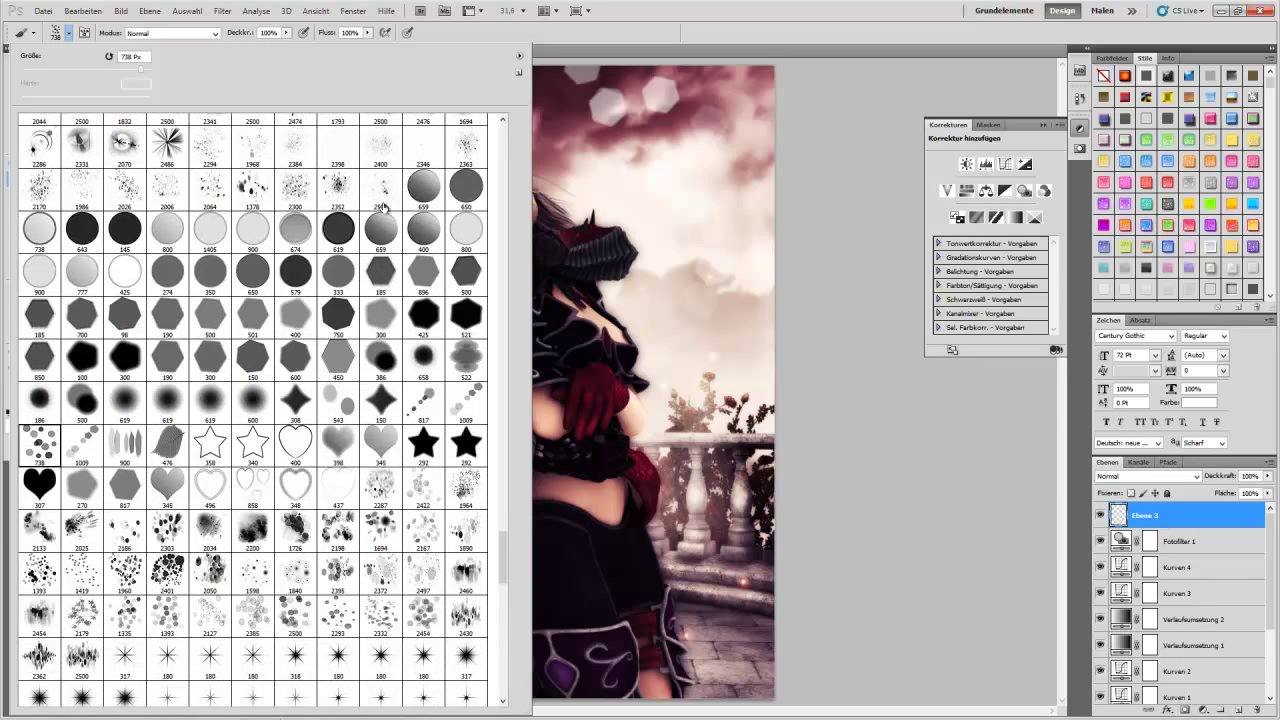
{"action": "scroll", "coordinate": [383, 207], "scroll_direction": "up", "scroll_amount": 1}
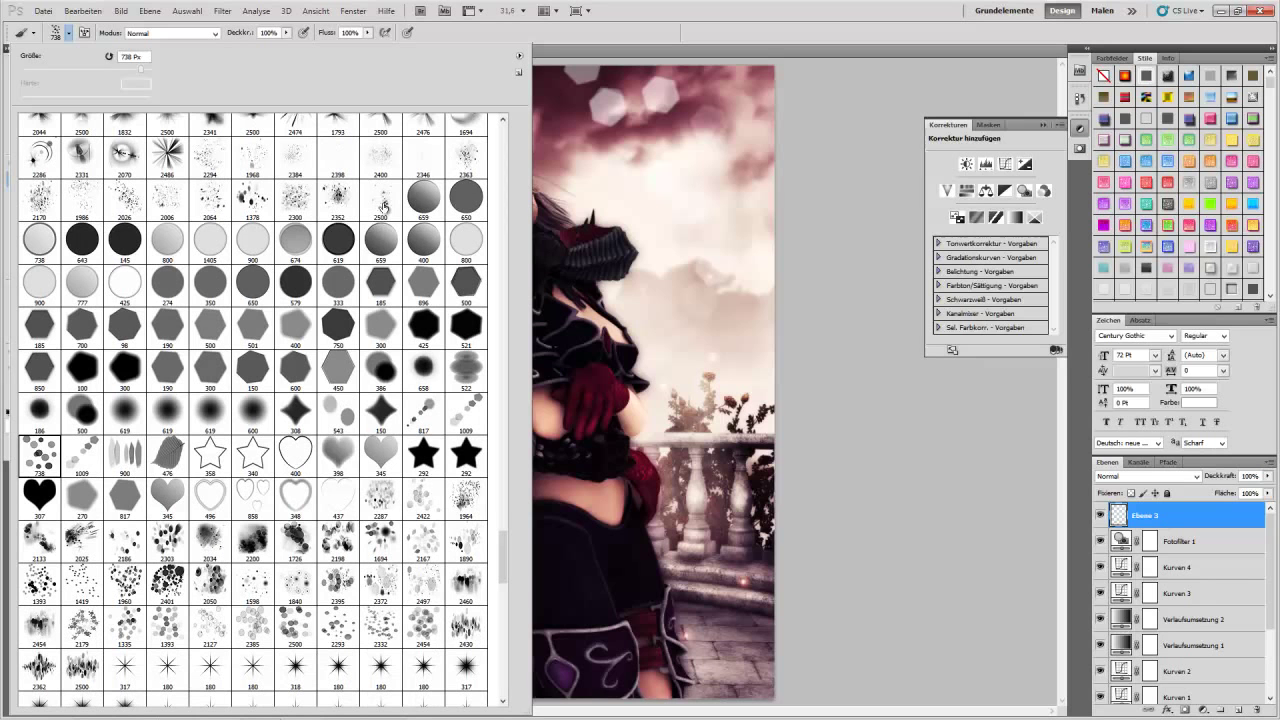
{"action": "key", "text": "comma"}
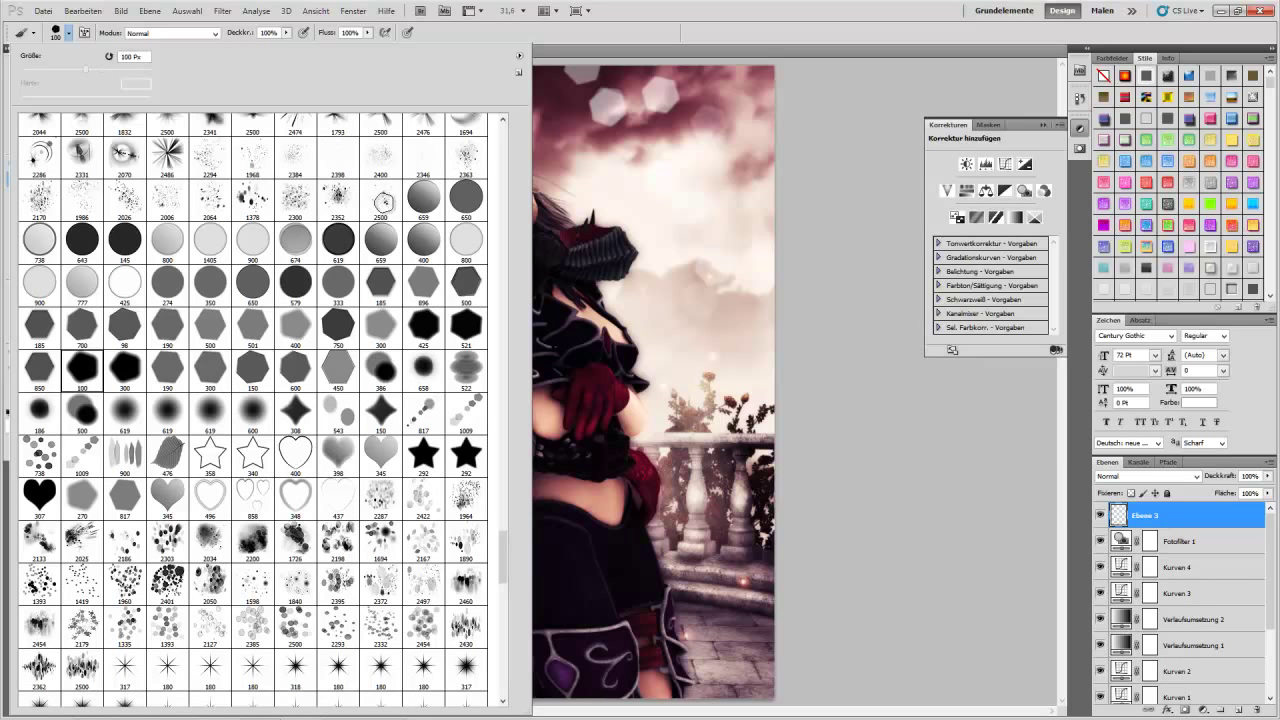
{"action": "key", "text": "Return"}
{"action": "left_click_drag", "start_coordinate": [383, 203], "coordinate": [383, 203]}
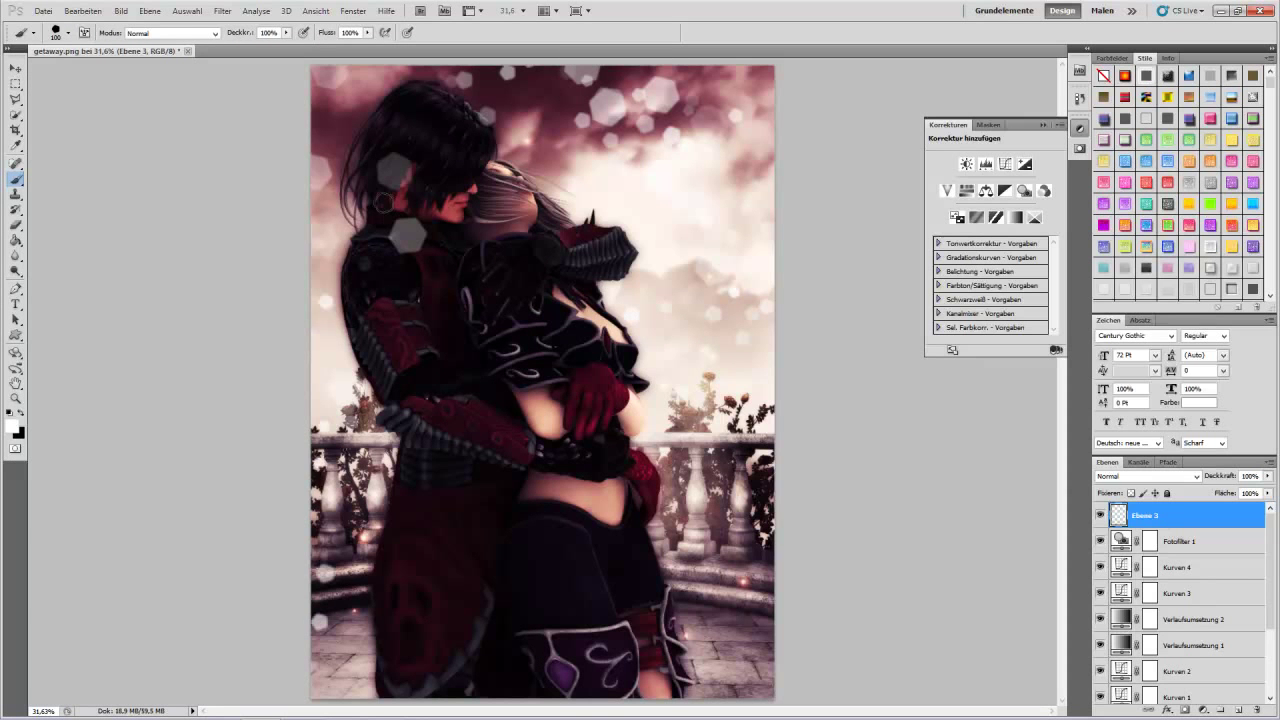
{"action": "left_click", "coordinate": [1148, 476]}
Blend the bokeh layer Ebene 3 as Ineinanderkopieren and add a soft dot near the man's head.
{"action": "key", "text": "Down"}
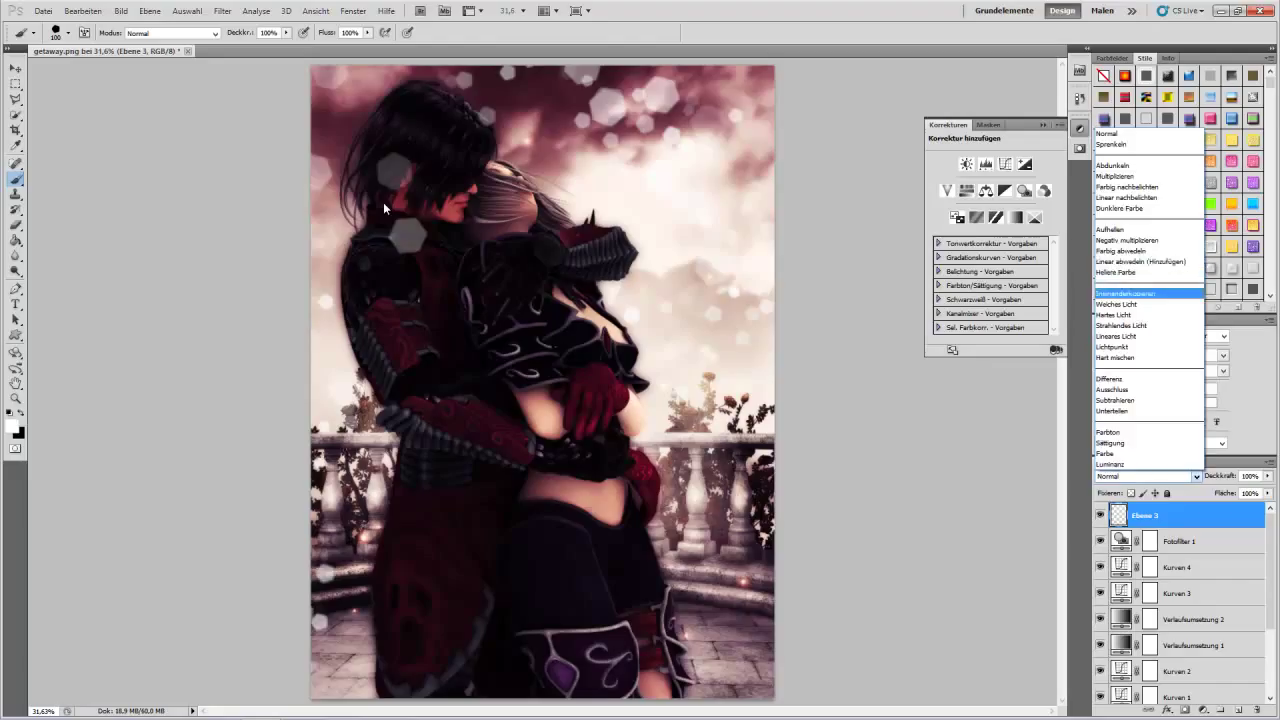
{"action": "key", "text": "Return"}
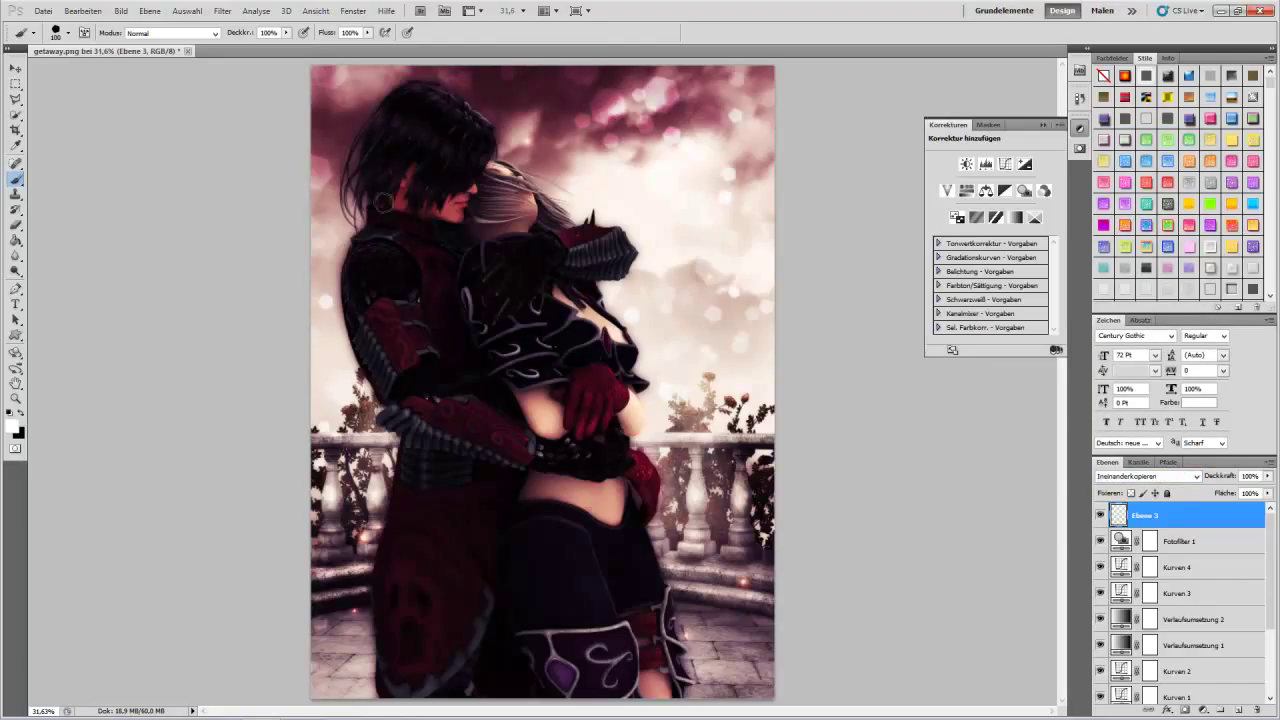
{"action": "left_click", "coordinate": [322, 167]}
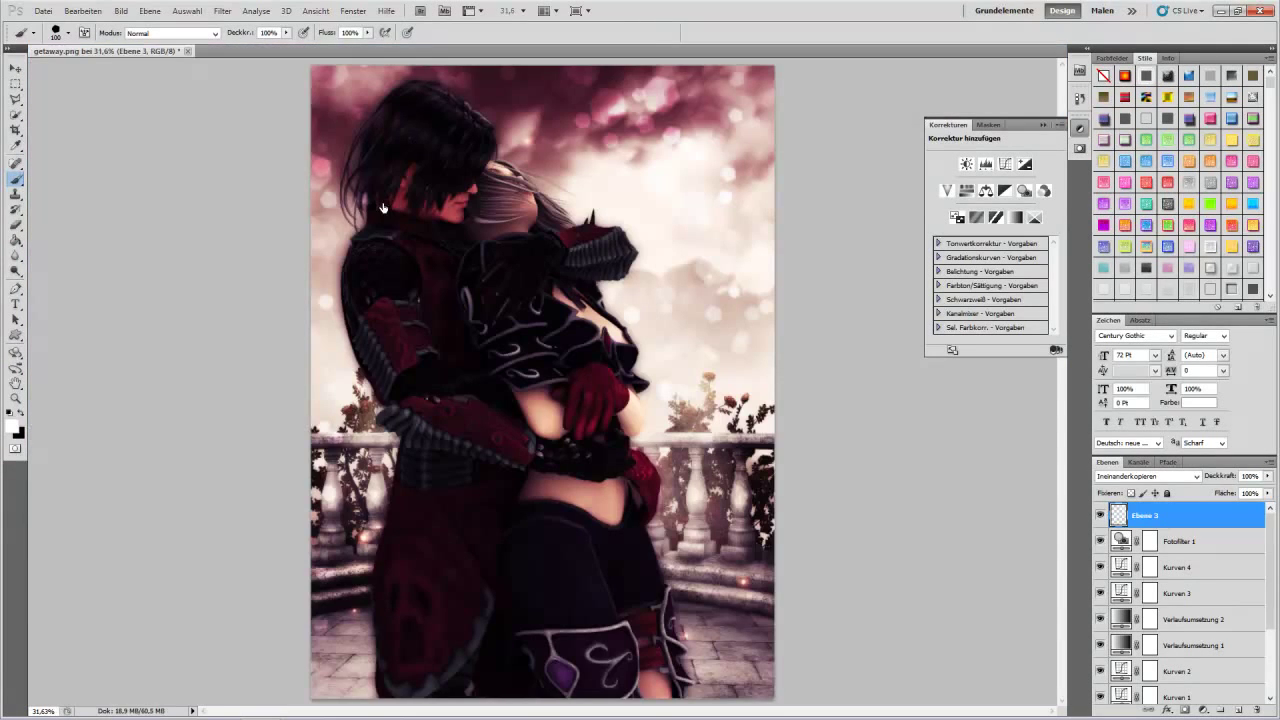
On a new Weiches Licht layer, darken several sky bokeh spots and the cloak's left edge in black.
{"action": "key", "text": "ctrl+shift+alt+n"}
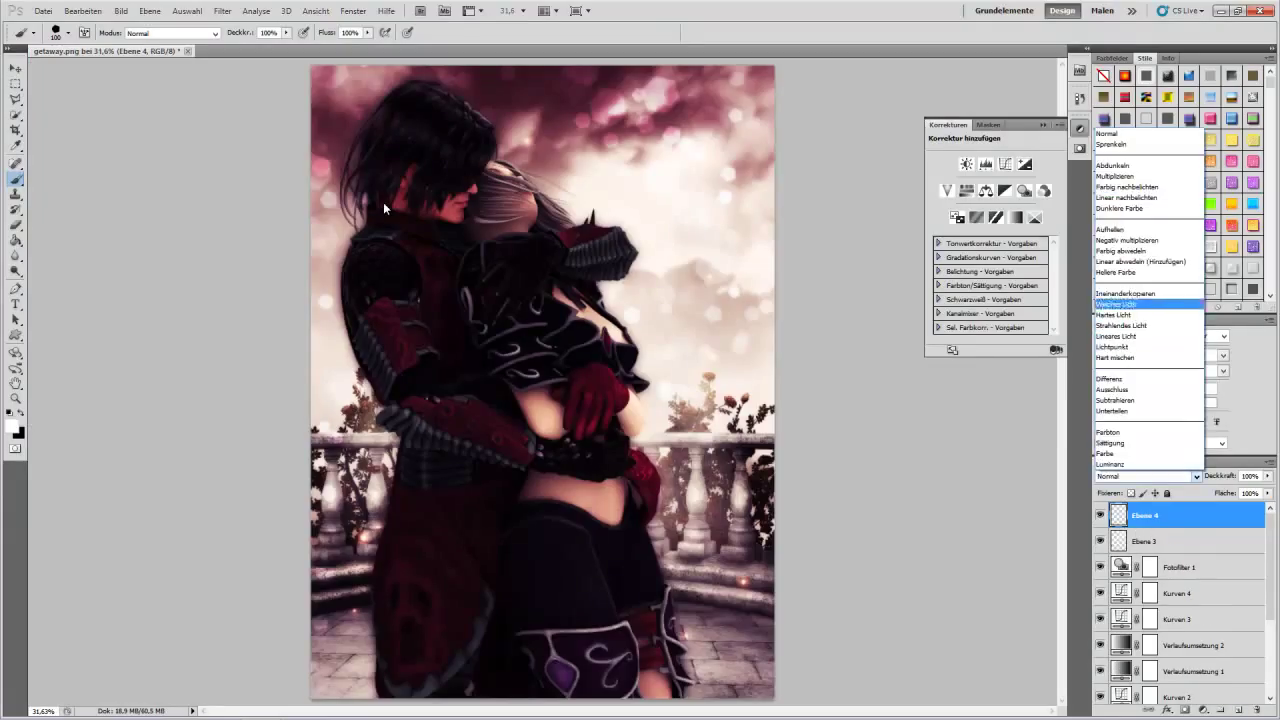
{"action": "key", "text": "Return"}
{"action": "key", "text": "x"}
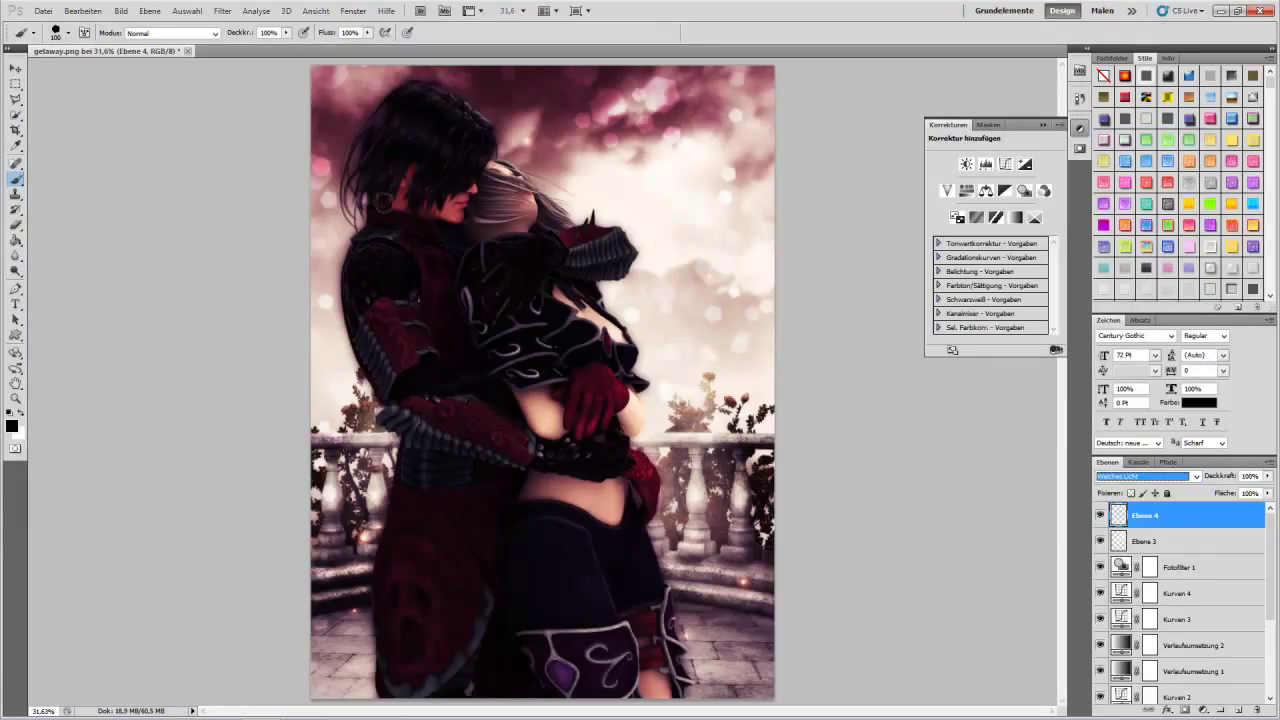
{"action": "left_click", "coordinate": [697, 87]}
{"action": "left_click", "coordinate": [700, 121]}
{"action": "left_click", "coordinate": [521, 129]}
{"action": "left_click", "coordinate": [699, 281]}
{"action": "left_click", "coordinate": [715, 339]}
{"action": "left_click", "coordinate": [689, 342]}
{"action": "left_click", "coordinate": [348, 426]}
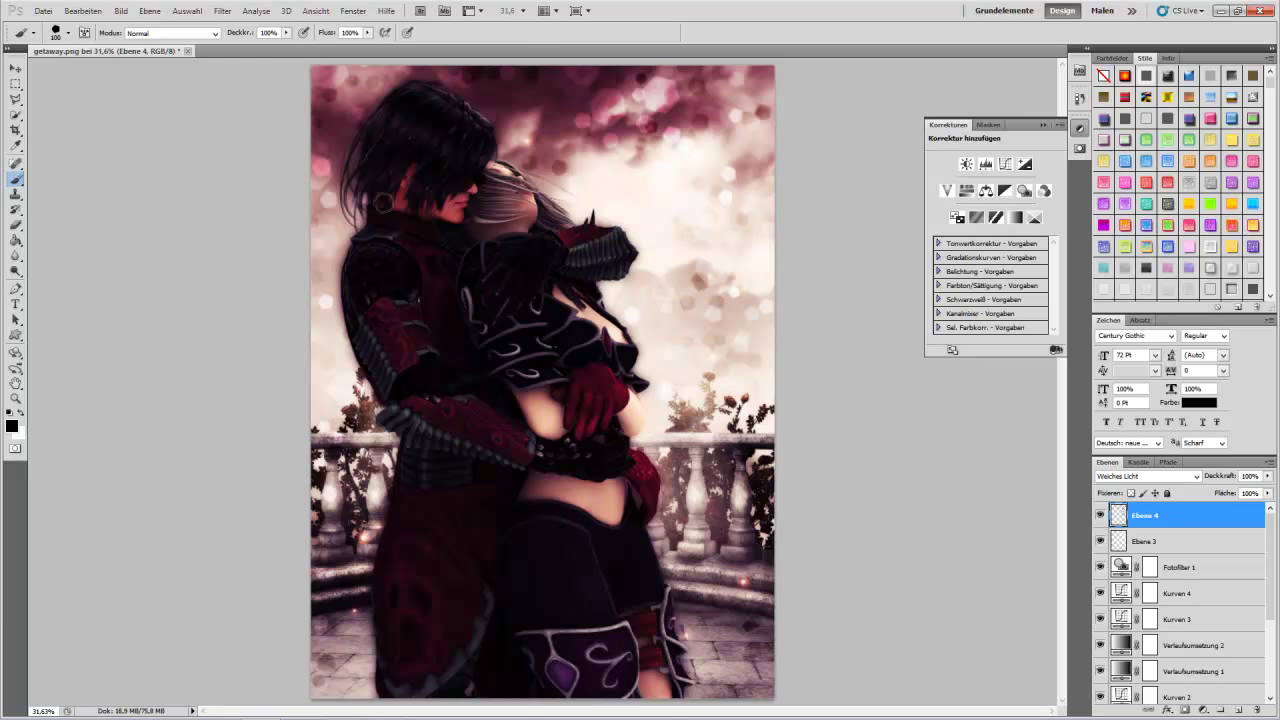
{"action": "left_click", "coordinate": [68, 33]}
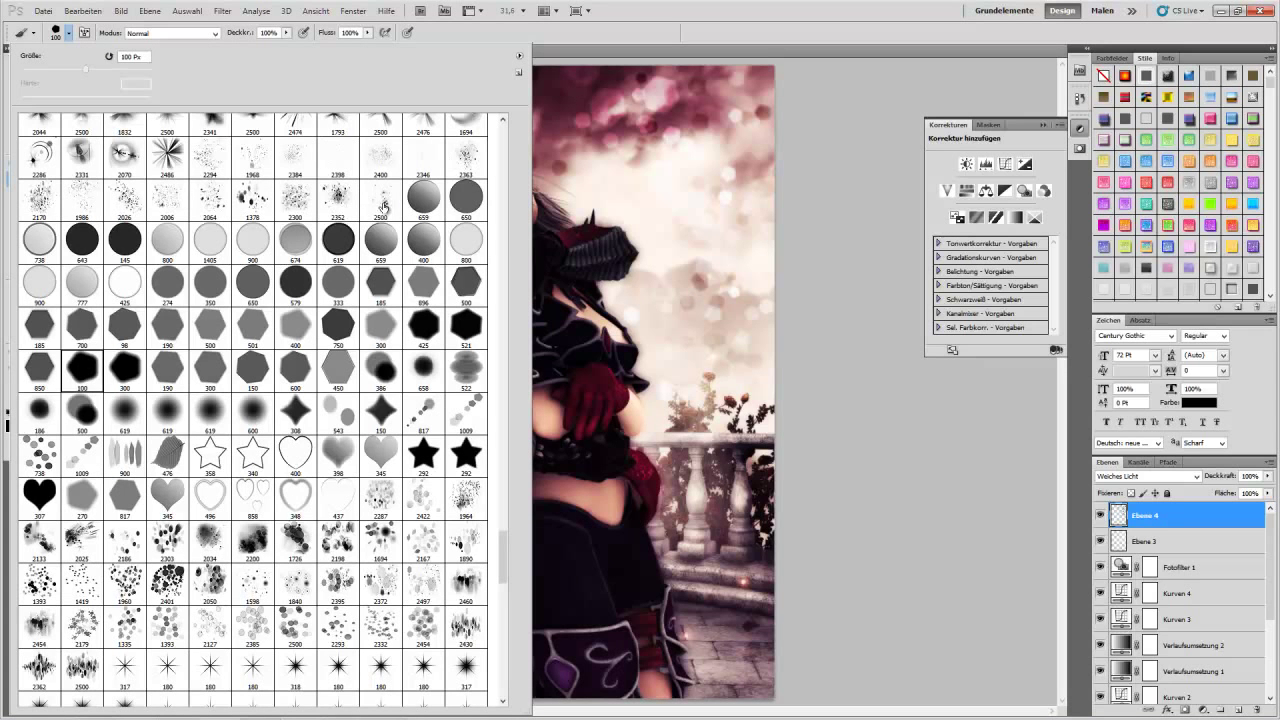
Create a new layer, paint a few white test dabs, then delete them.
{"action": "key", "text": "Return"}
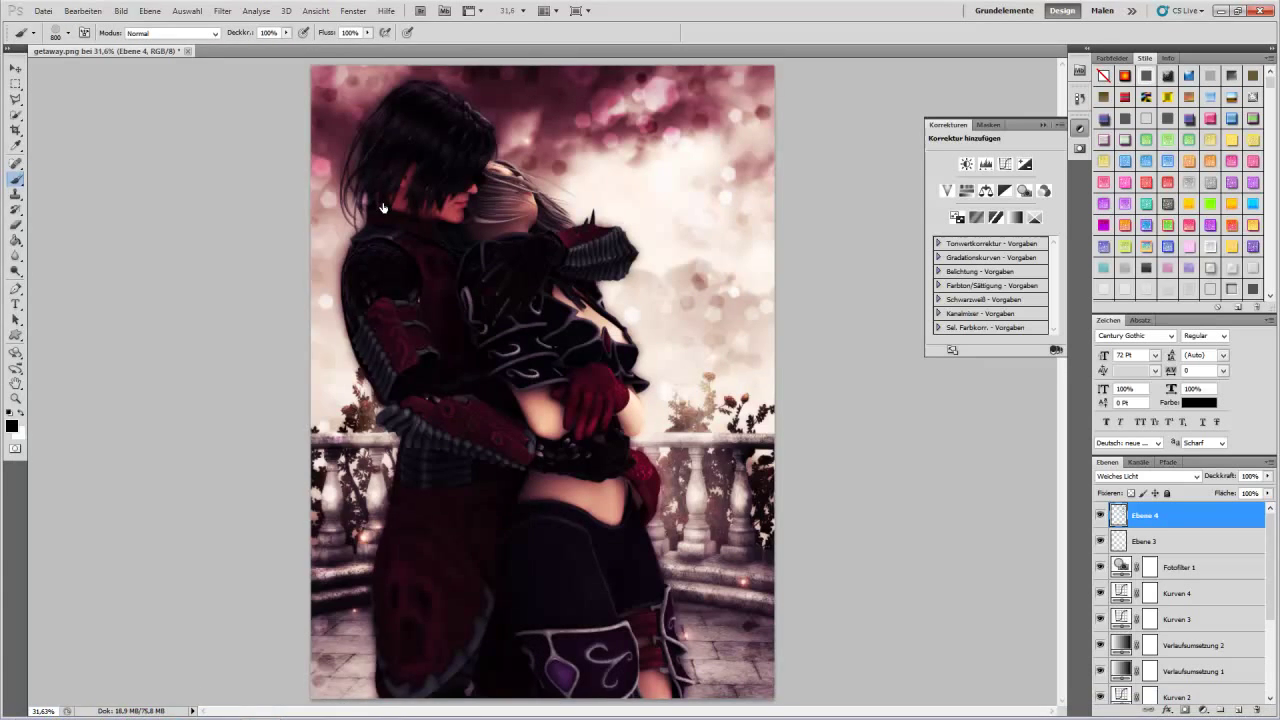
{"action": "key", "text": "ctrl+shift+alt+n"}
{"action": "key", "text": "t"}
{"action": "key", "text": "b"}
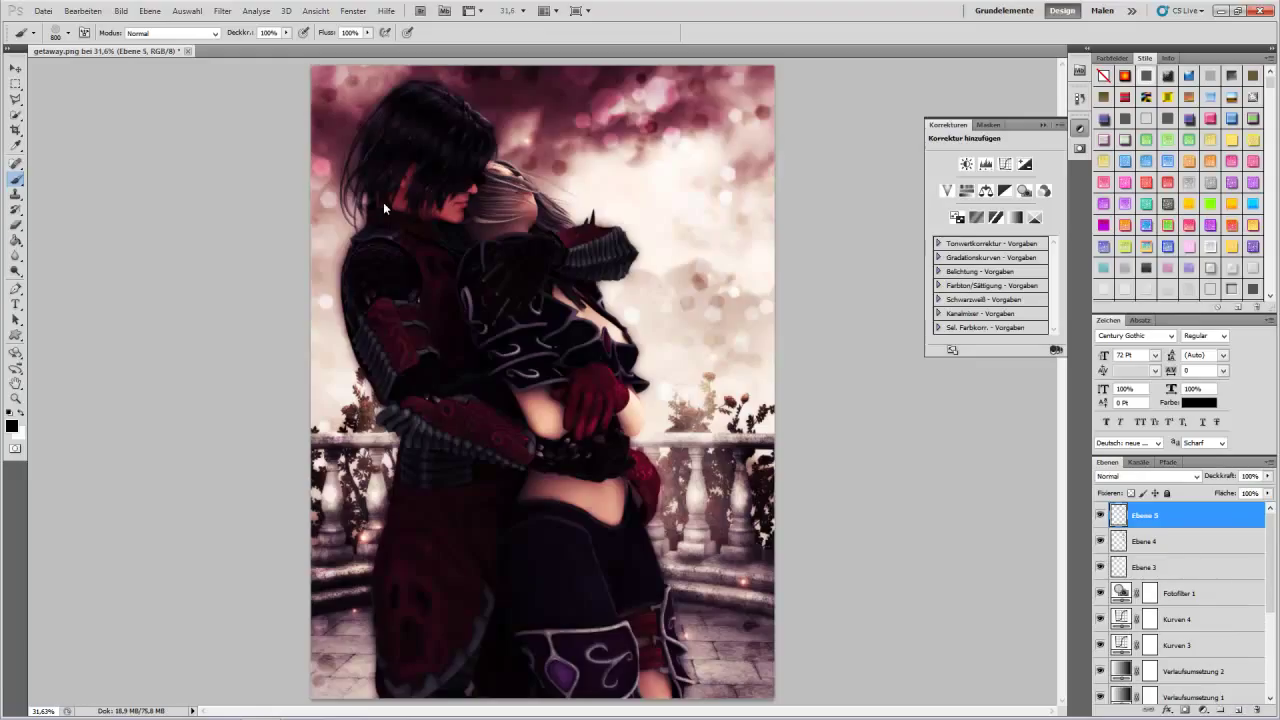
{"action": "key", "text": "x"}
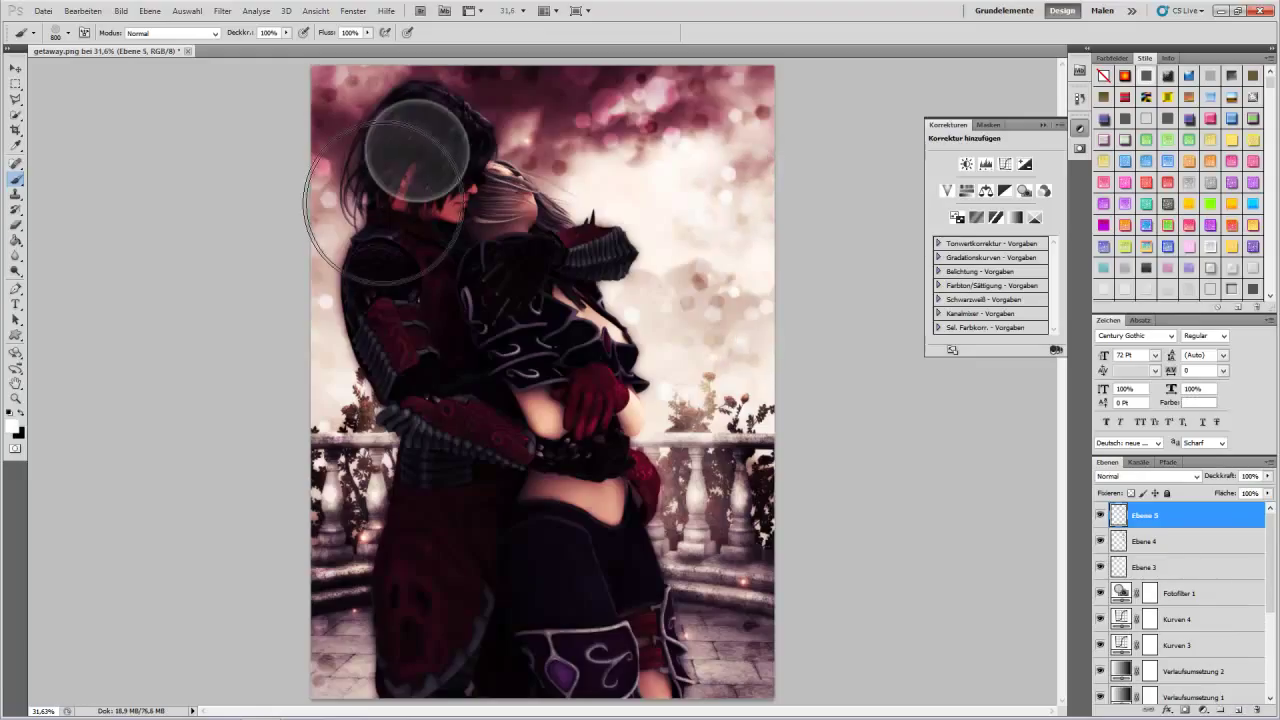
{"action": "left_click", "coordinate": [519, 327]}
{"action": "left_click", "coordinate": [384, 203]}
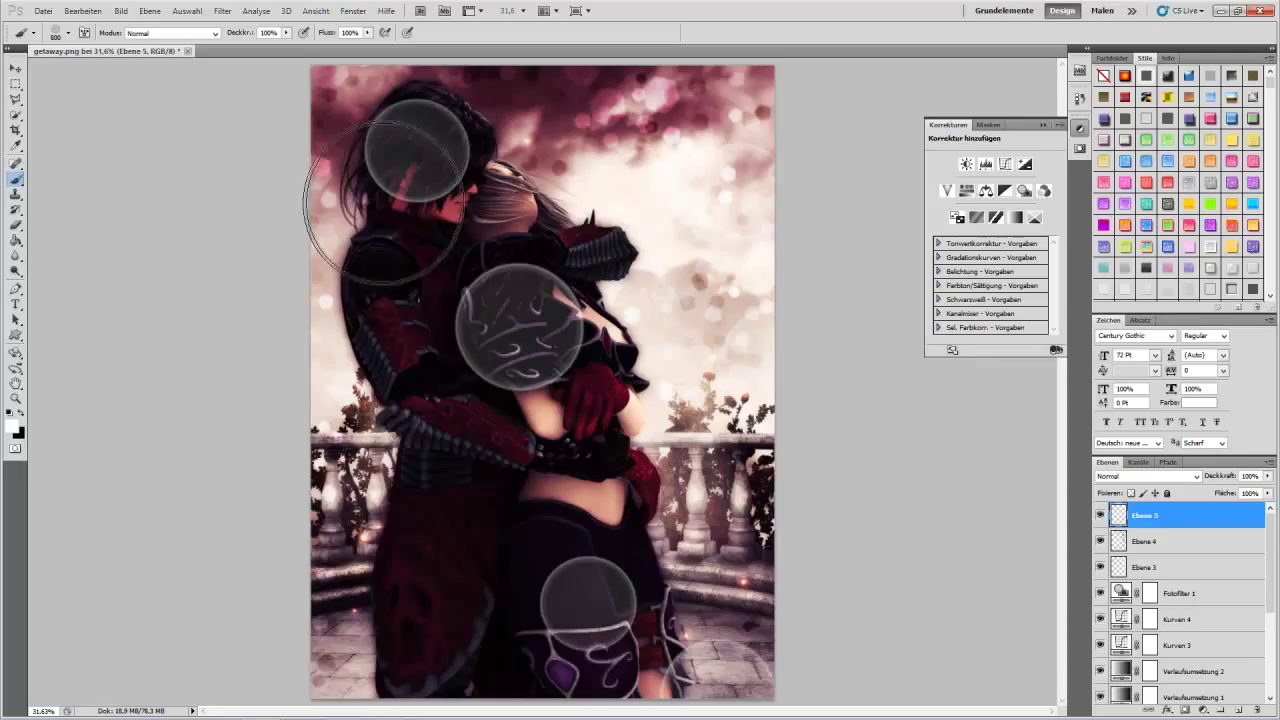
{"action": "left_click", "coordinate": [384, 203]}
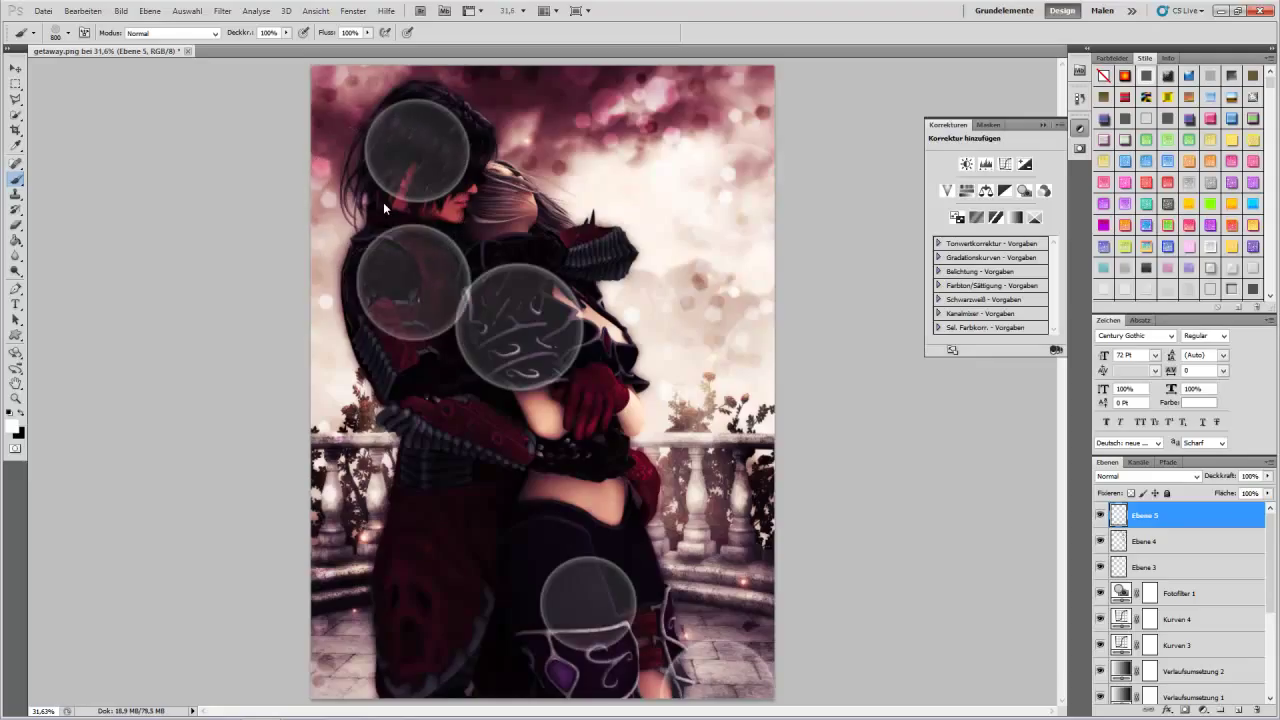
{"action": "key", "text": "Delete"}
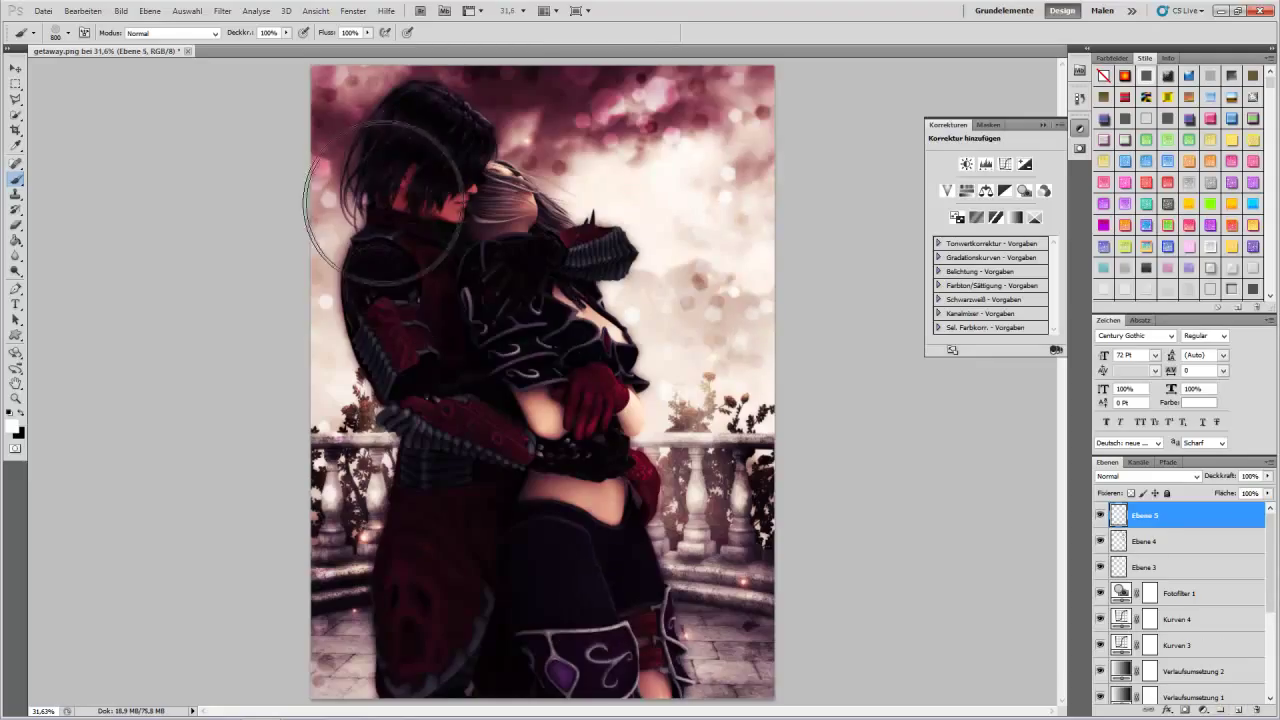
With the 659 px soft brush, dab white bokeh circles on balustrades, floor and sky, blended Weiches Licht.
{"action": "key", "text": "F5"}
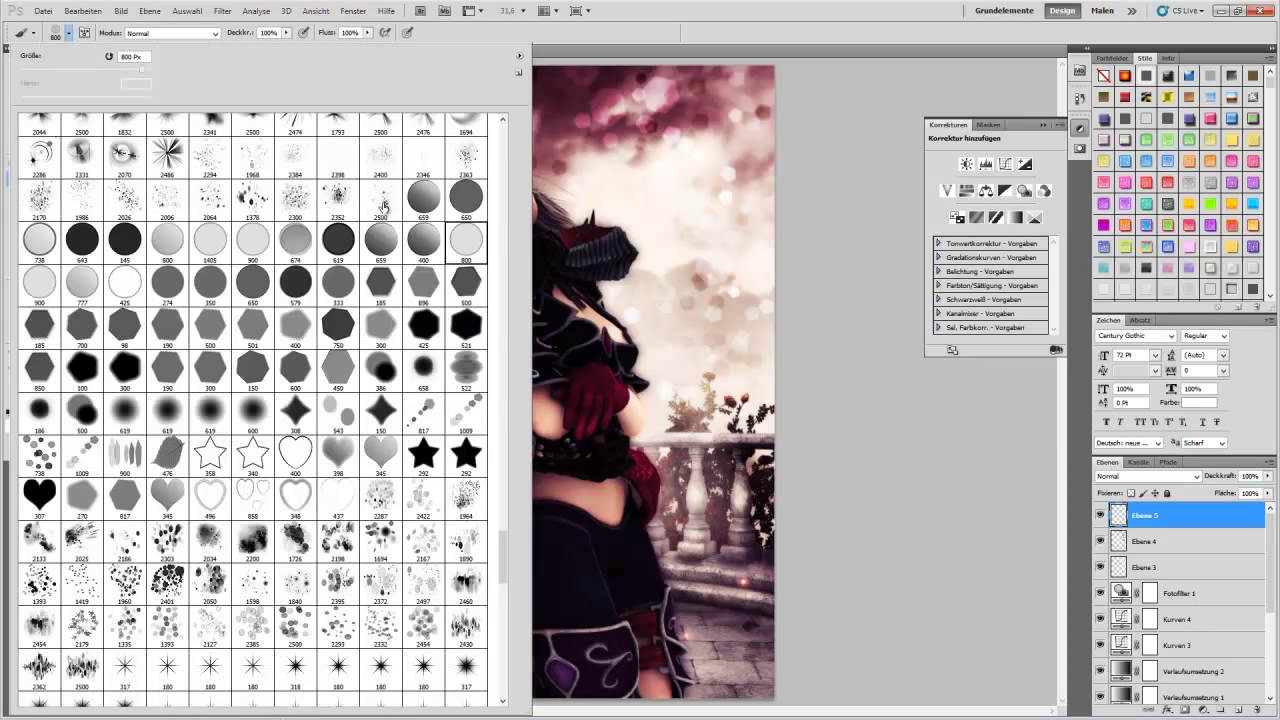
{"action": "double_click", "coordinate": [424, 197]}
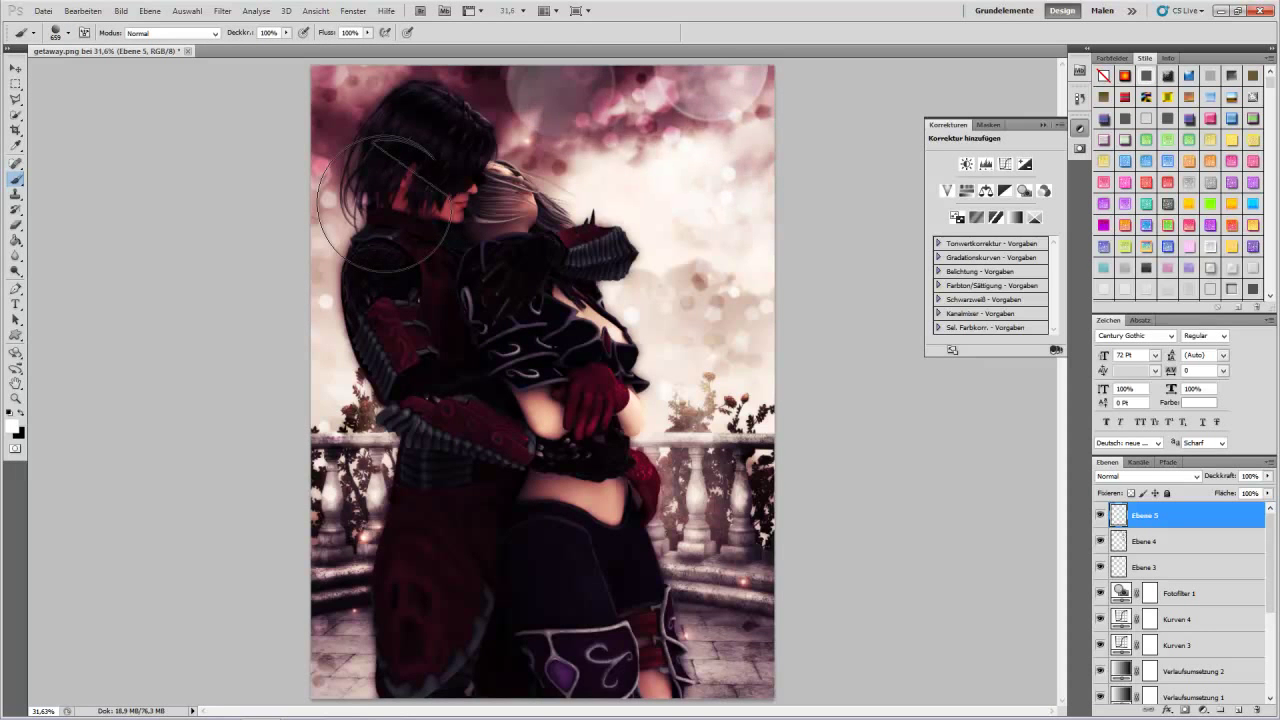
{"action": "left_click", "coordinate": [357, 492]}
{"action": "left_click", "coordinate": [340, 666]}
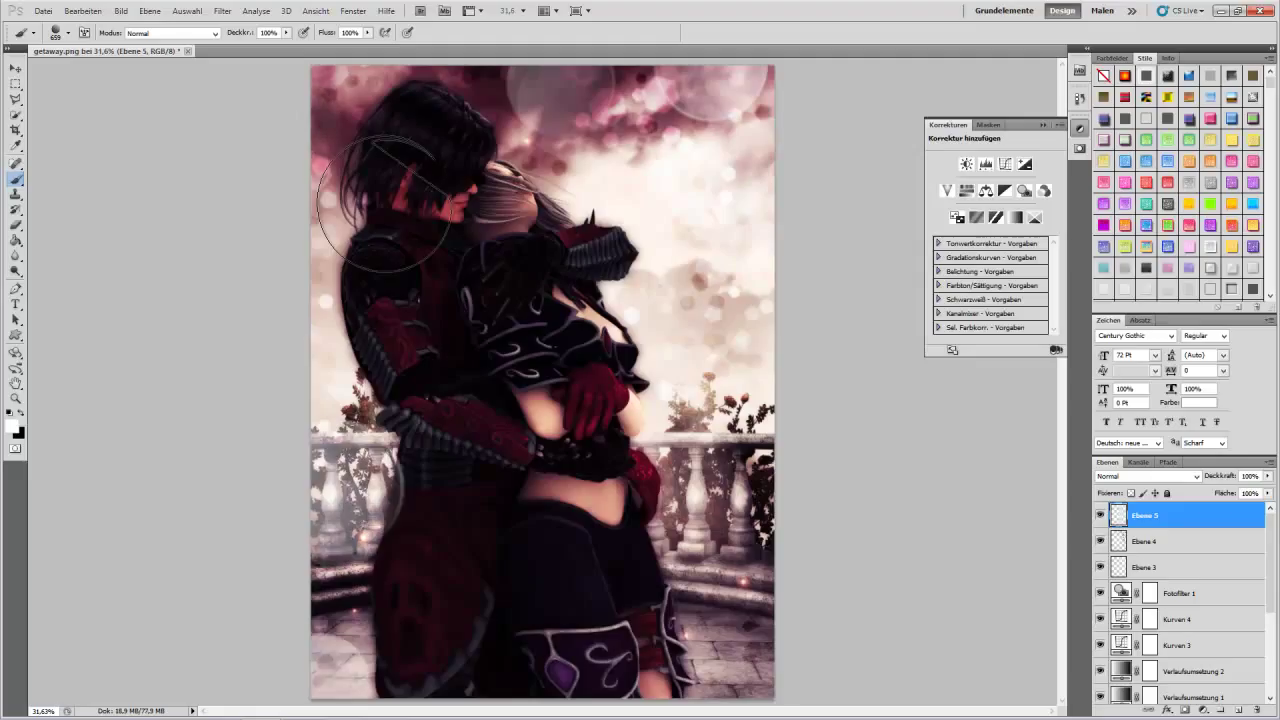
{"action": "left_click", "coordinate": [740, 317]}
{"action": "left_click", "coordinate": [715, 430]}
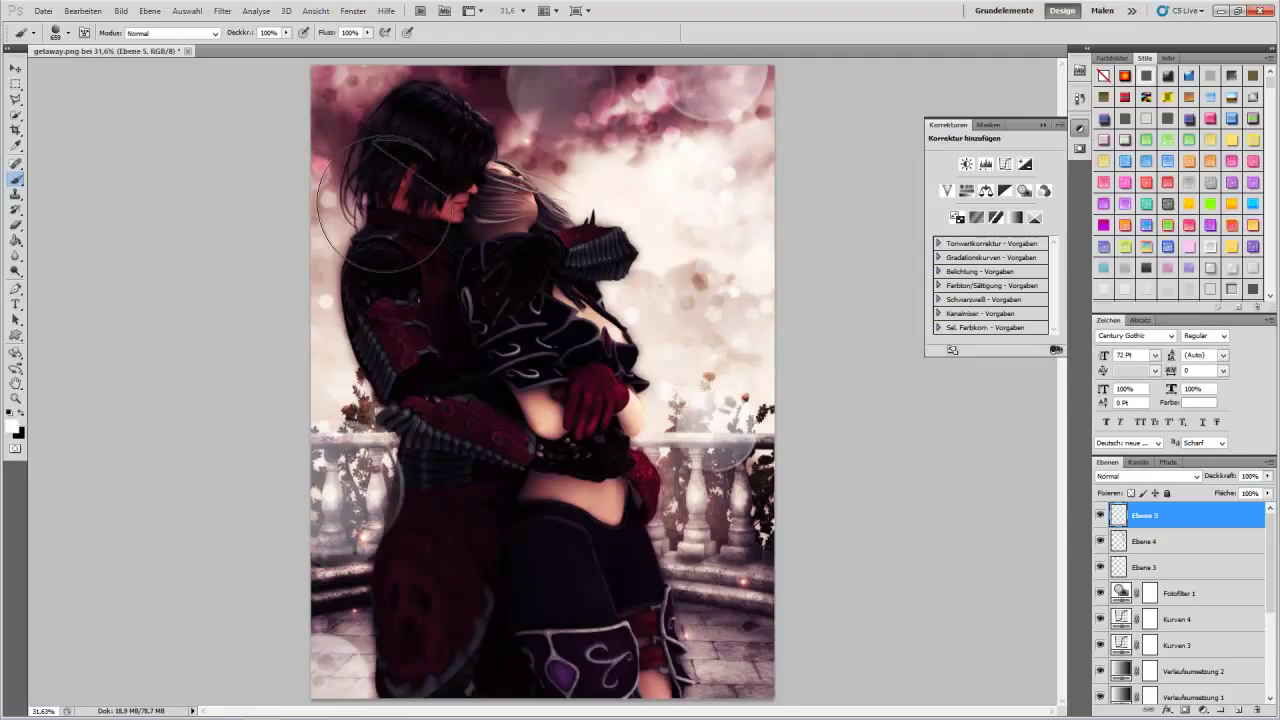
{"action": "left_click", "coordinate": [644, 117]}
{"action": "left_click", "coordinate": [358, 112]}
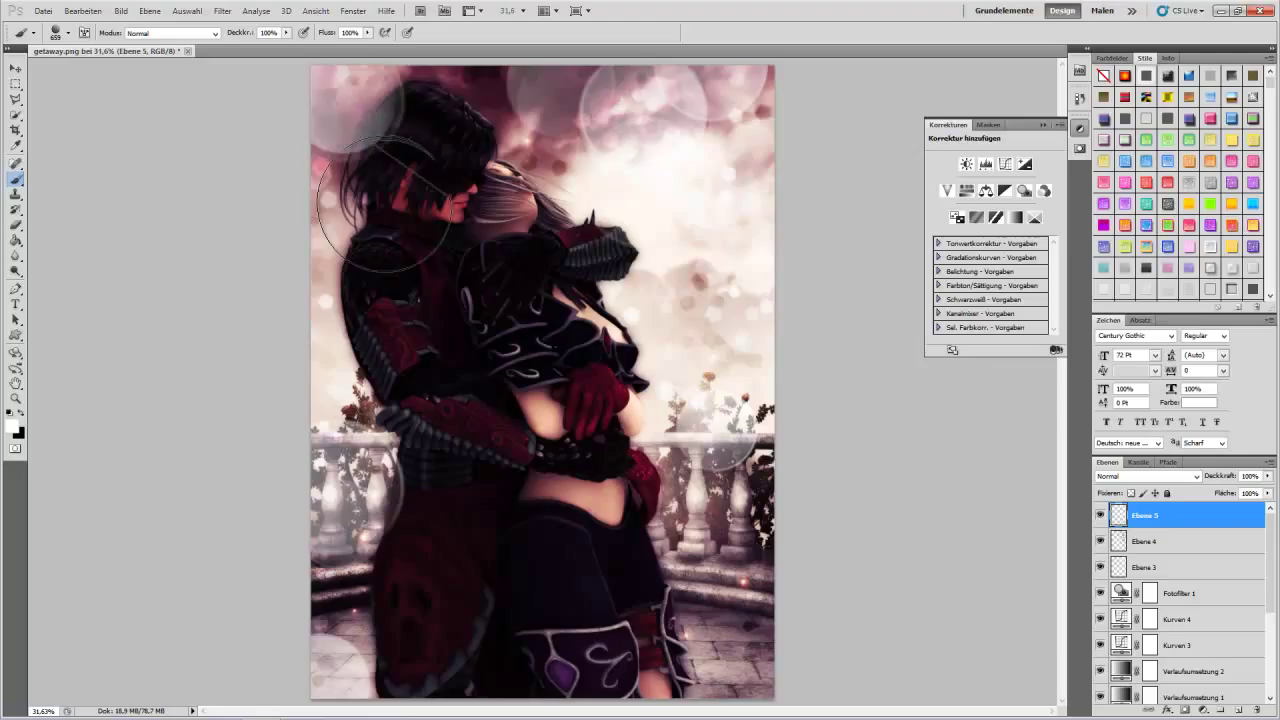
{"action": "left_click", "coordinate": [451, 105]}
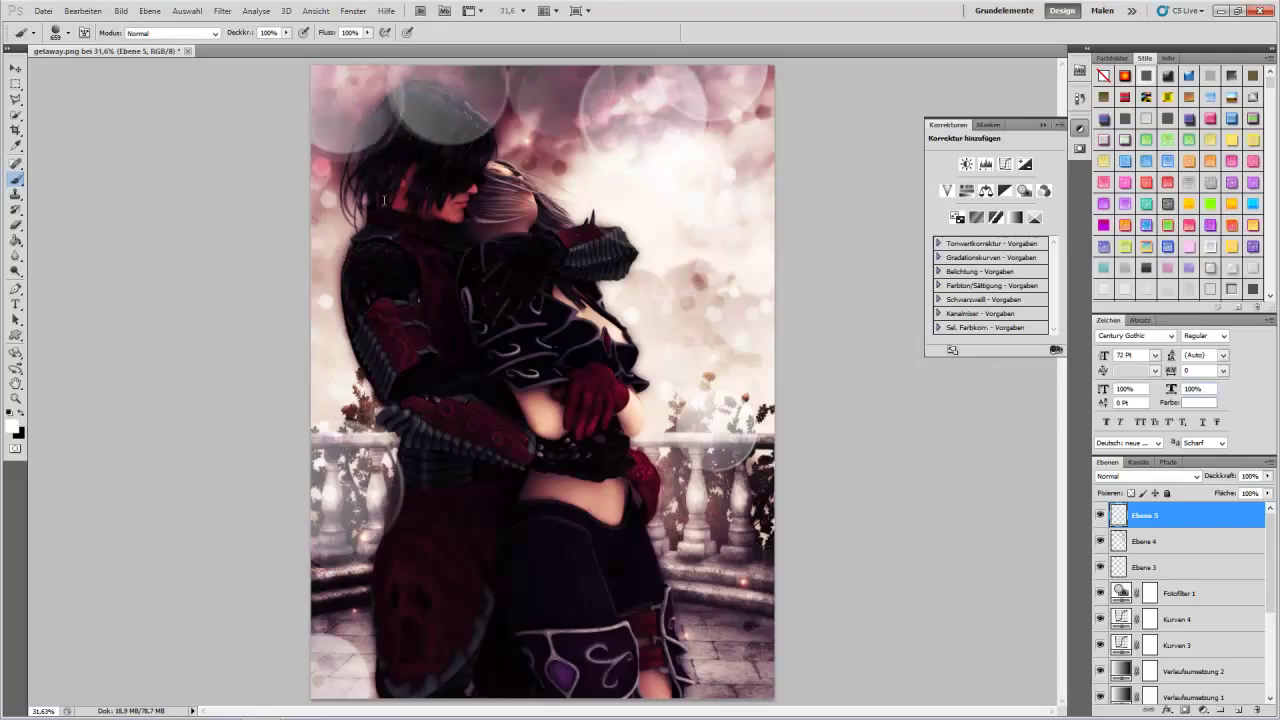
{"action": "left_click", "coordinate": [1147, 476]}
{"action": "left_click", "coordinate": [1130, 300]}
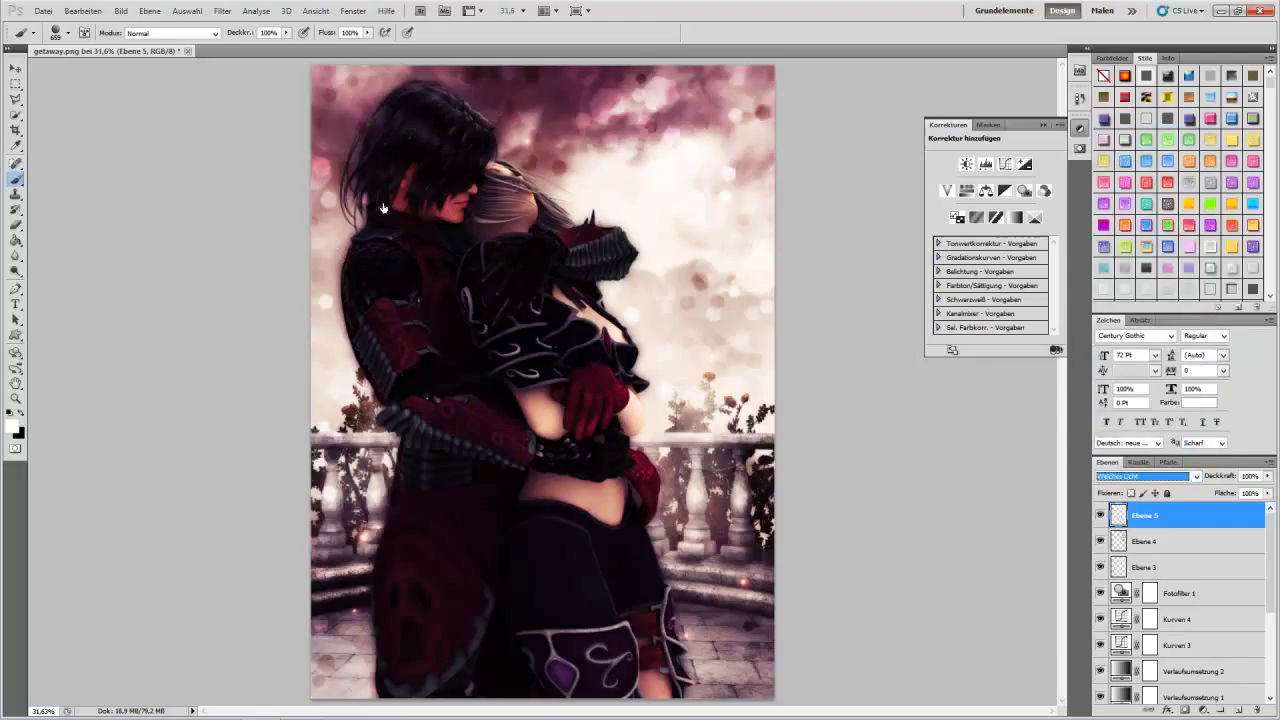
{"action": "key", "text": "Return"}
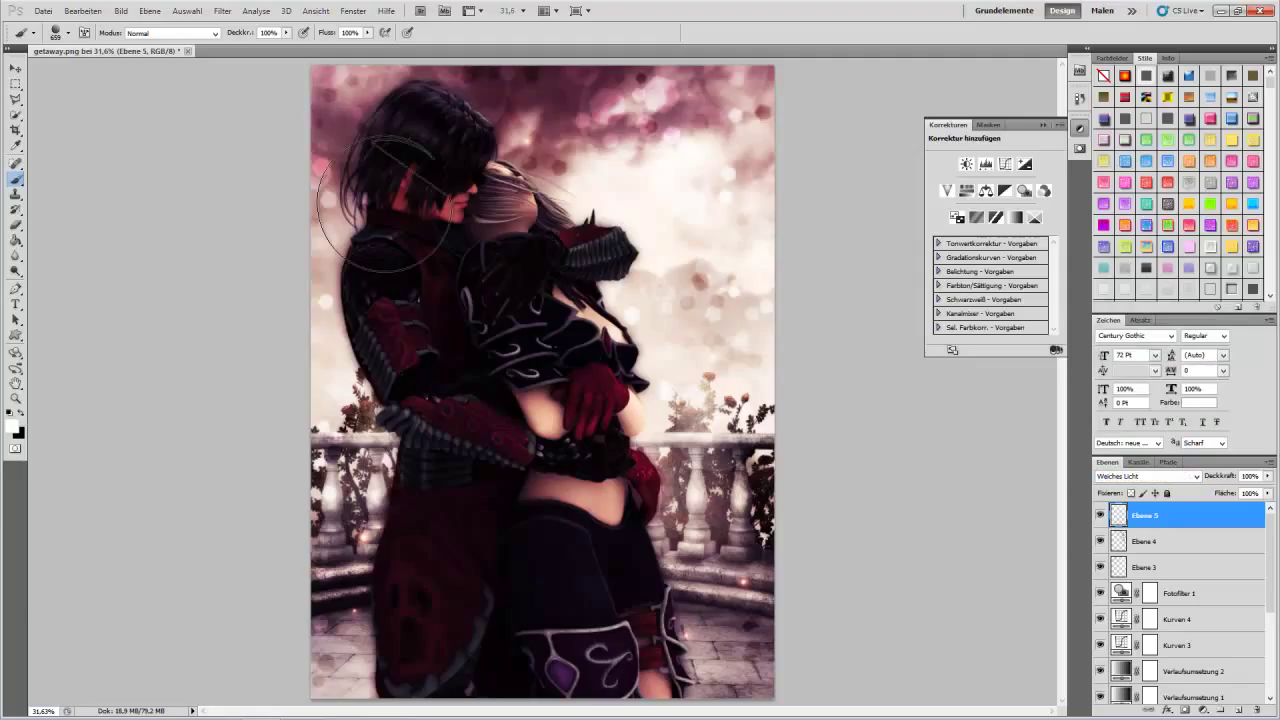
On a new layer, paint a 619 px soft white glow at the top at 100% opacity, fill 70%.
{"action": "key", "text": "ctrl+shift+alt+n"}
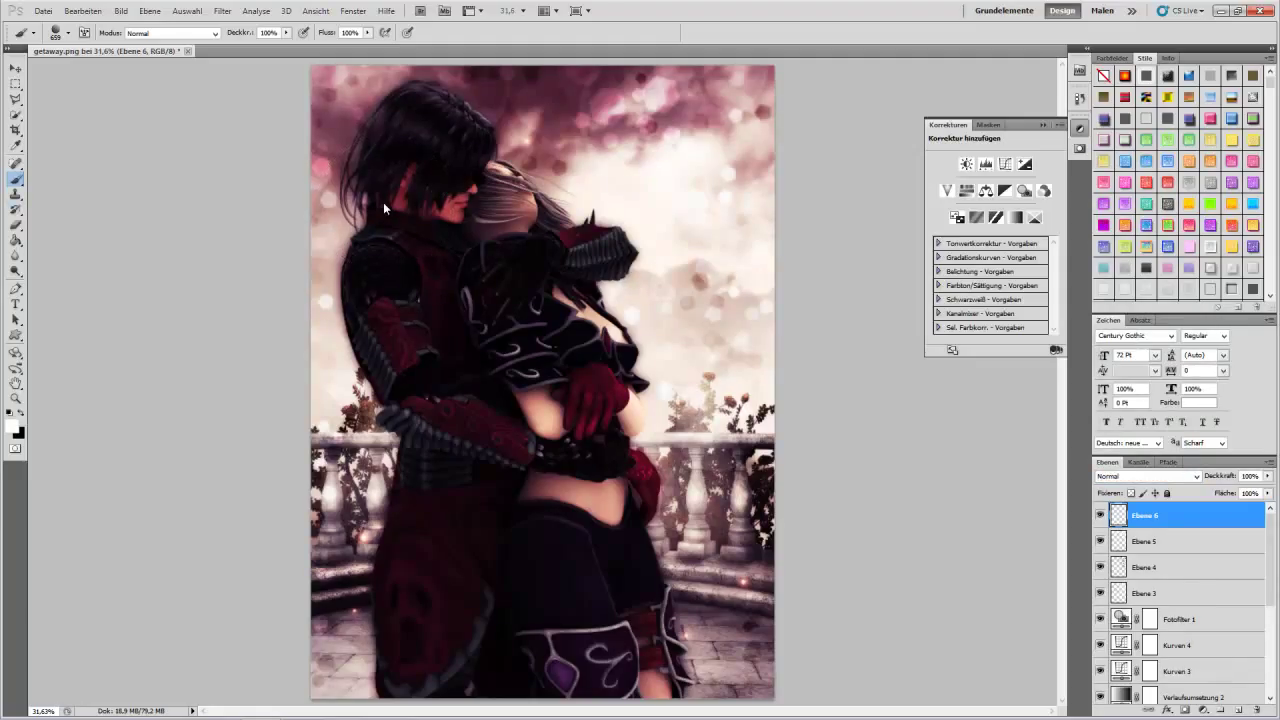
{"action": "right_click", "coordinate": [383, 208]}
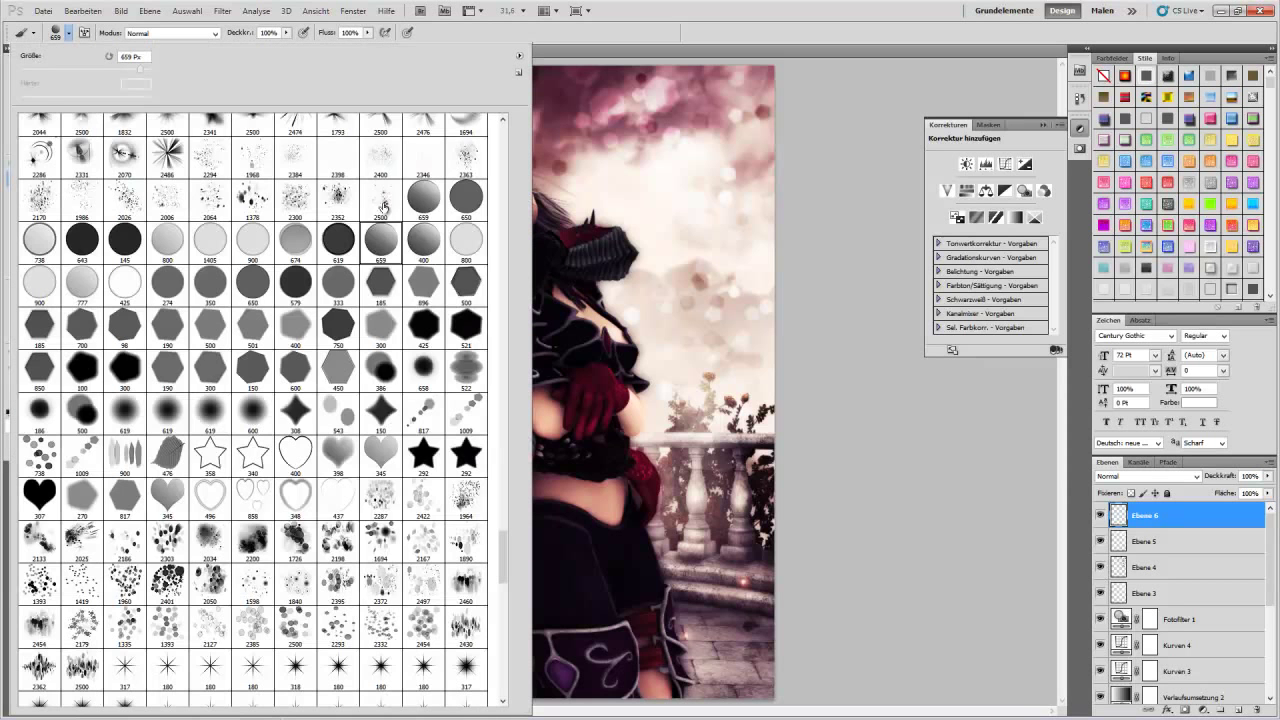
{"action": "double_click", "coordinate": [384, 205]}
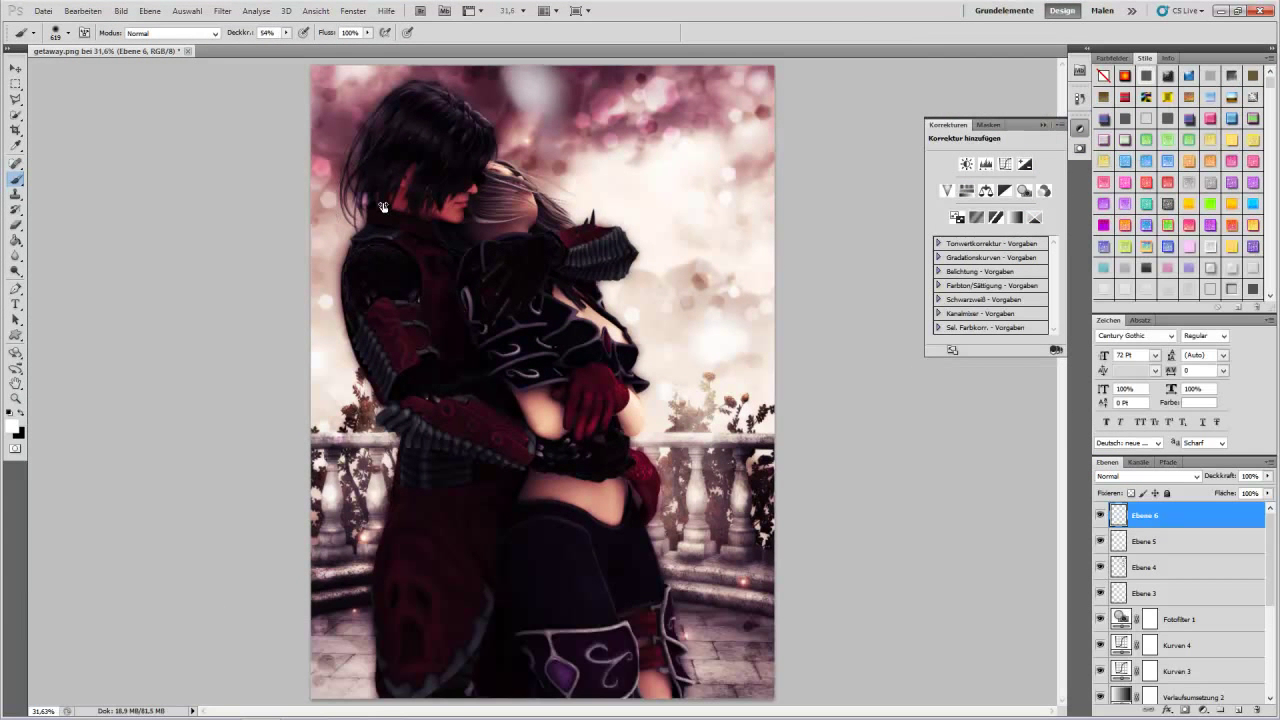
{"action": "key", "text": "0"}
{"action": "type", "text": "29"}
{"action": "key", "text": "Up"}
{"action": "key", "text": "Up"}
{"action": "key", "text": "Up"}
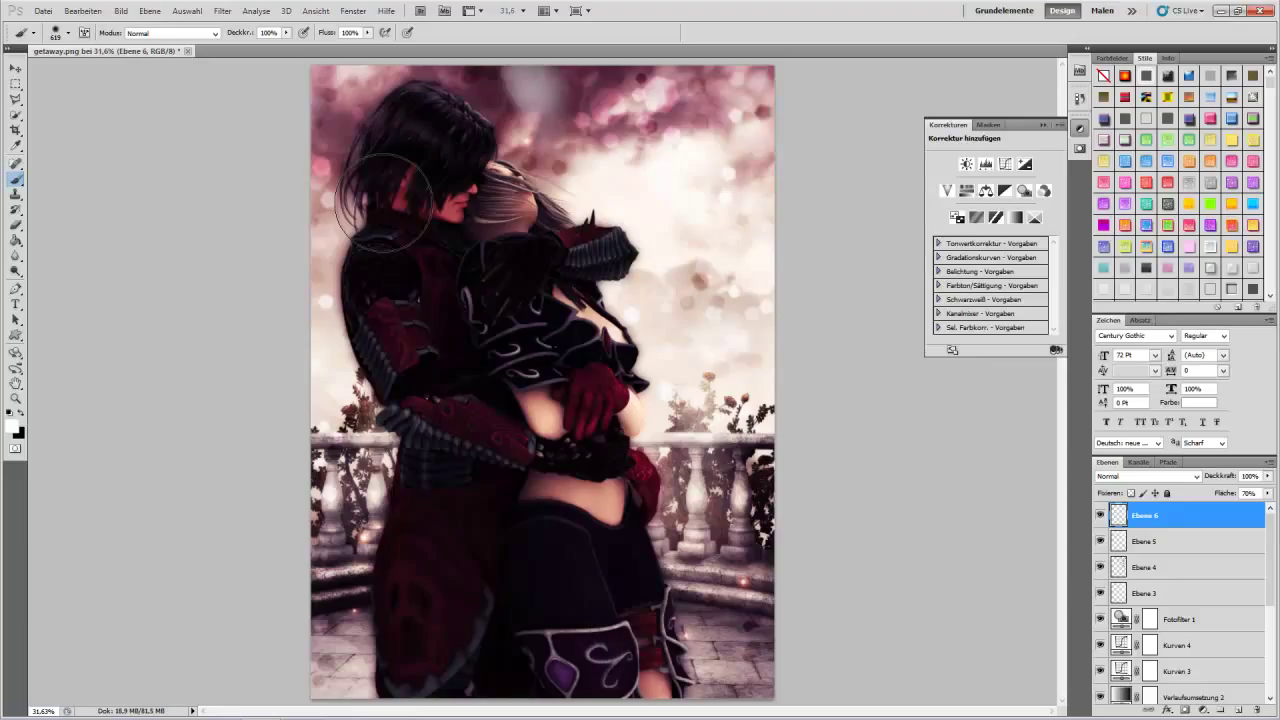
Select the 300 px hexagon brush from the brush presets.
{"action": "right_click", "coordinate": [385, 200]}
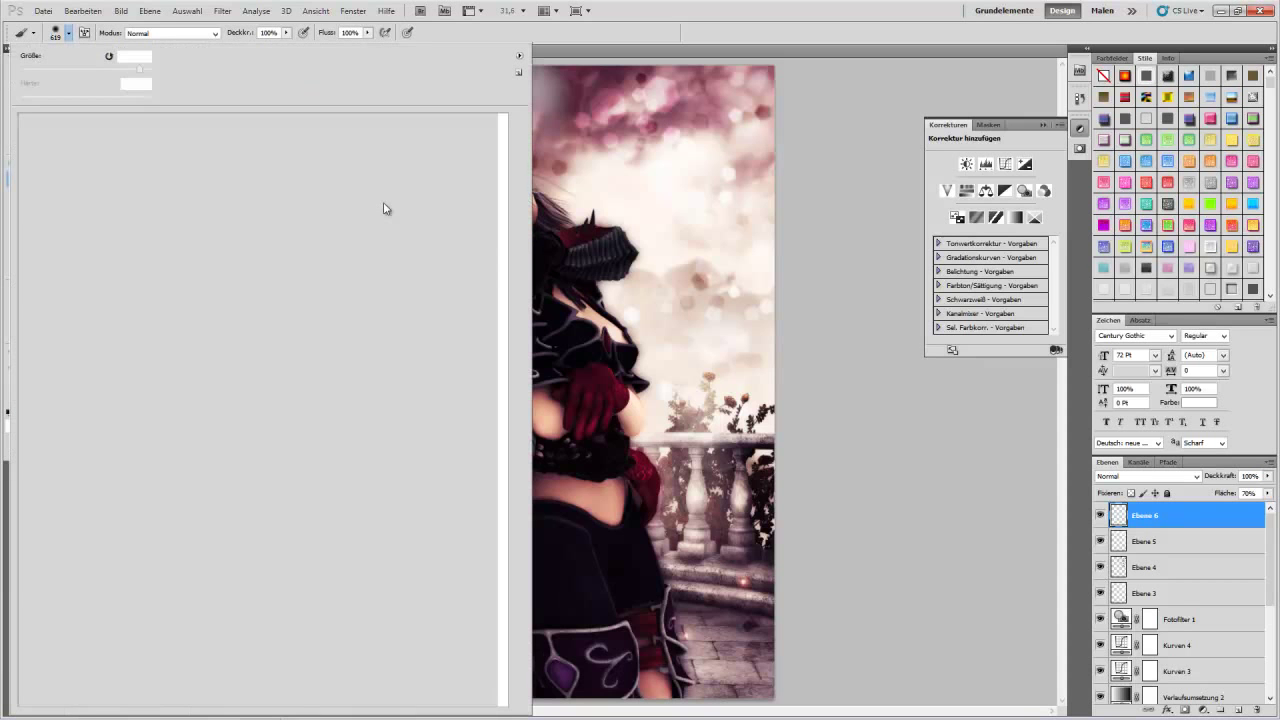
{"action": "left_click", "coordinate": [338, 456]}
{"action": "left_click", "coordinate": [82, 497]}
{"action": "left_click", "coordinate": [167, 370]}
{"action": "key", "text": "comma"}
{"action": "key", "text": "comma"}
{"action": "key", "text": "period"}
{"action": "key", "text": "period"}
{"action": "key", "text": "comma"}
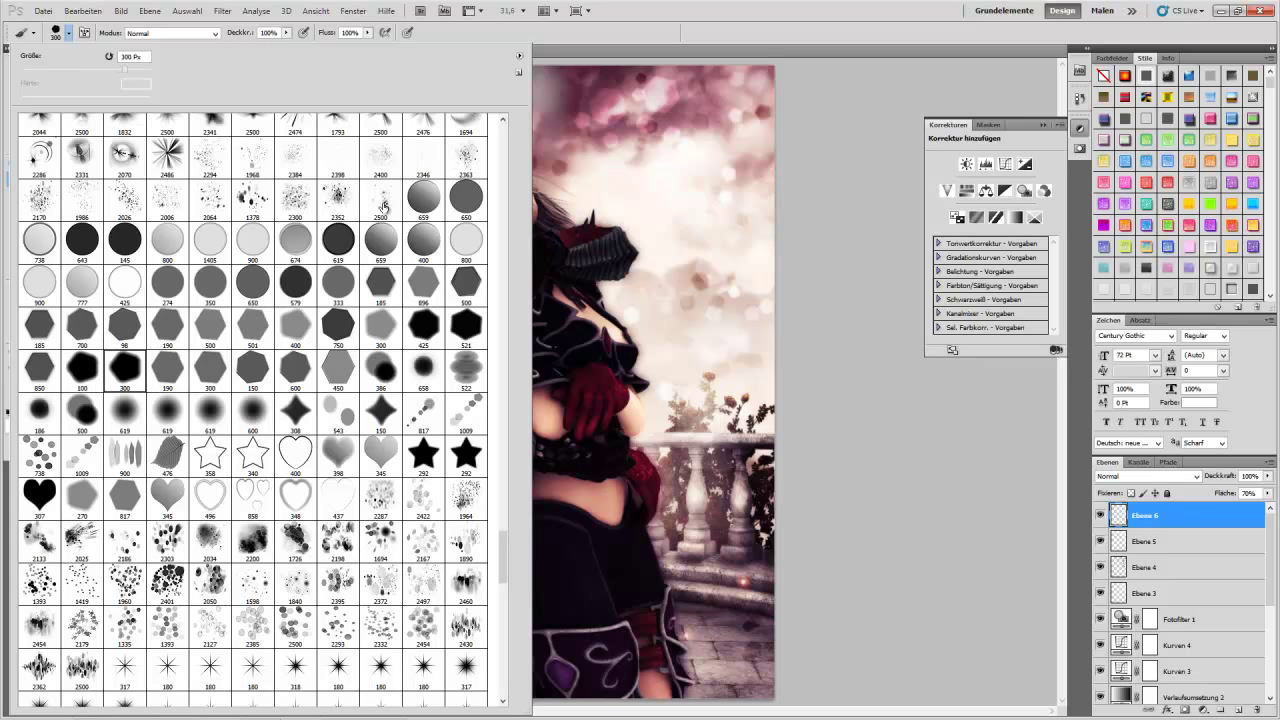
{"action": "key", "text": "Return"}
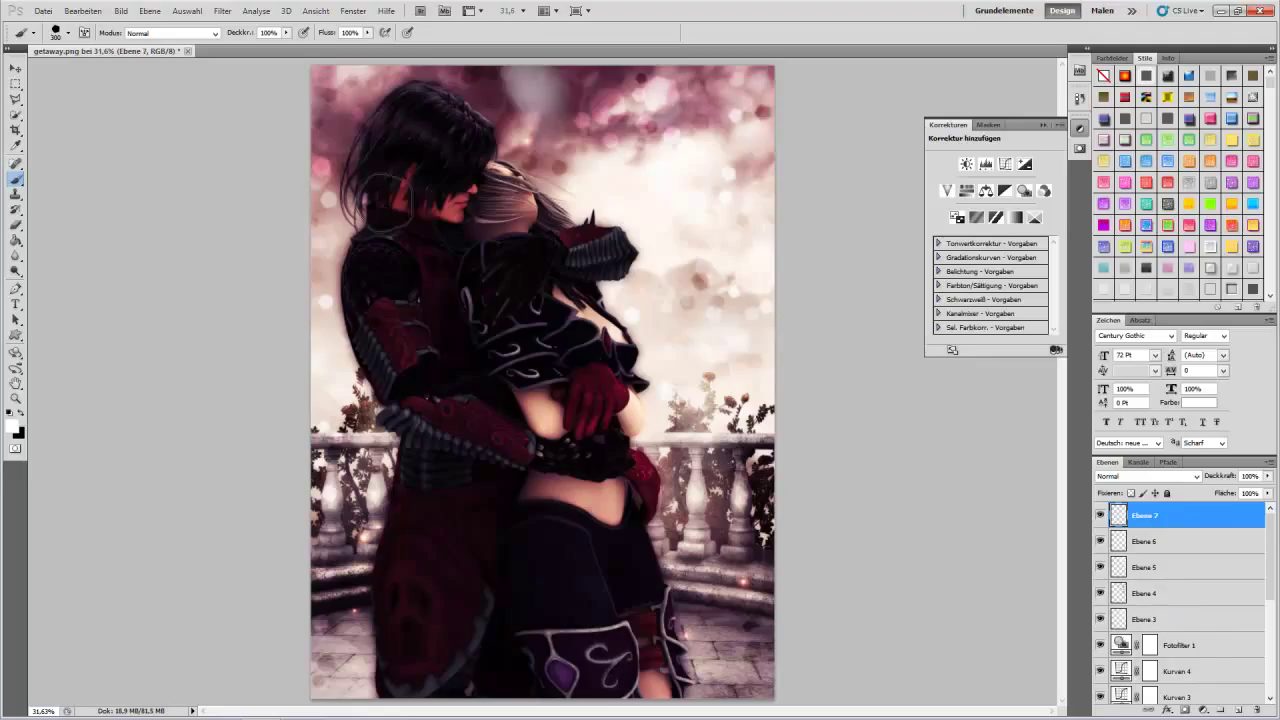
On a new Weiches Licht layer, stamp bright hexagon bokeh around the image edges and right railing.
{"action": "key", "text": "ctrl+shift+alt+n"}
{"action": "left_click_drag", "start_coordinate": [385, 203], "coordinate": [385, 205]}
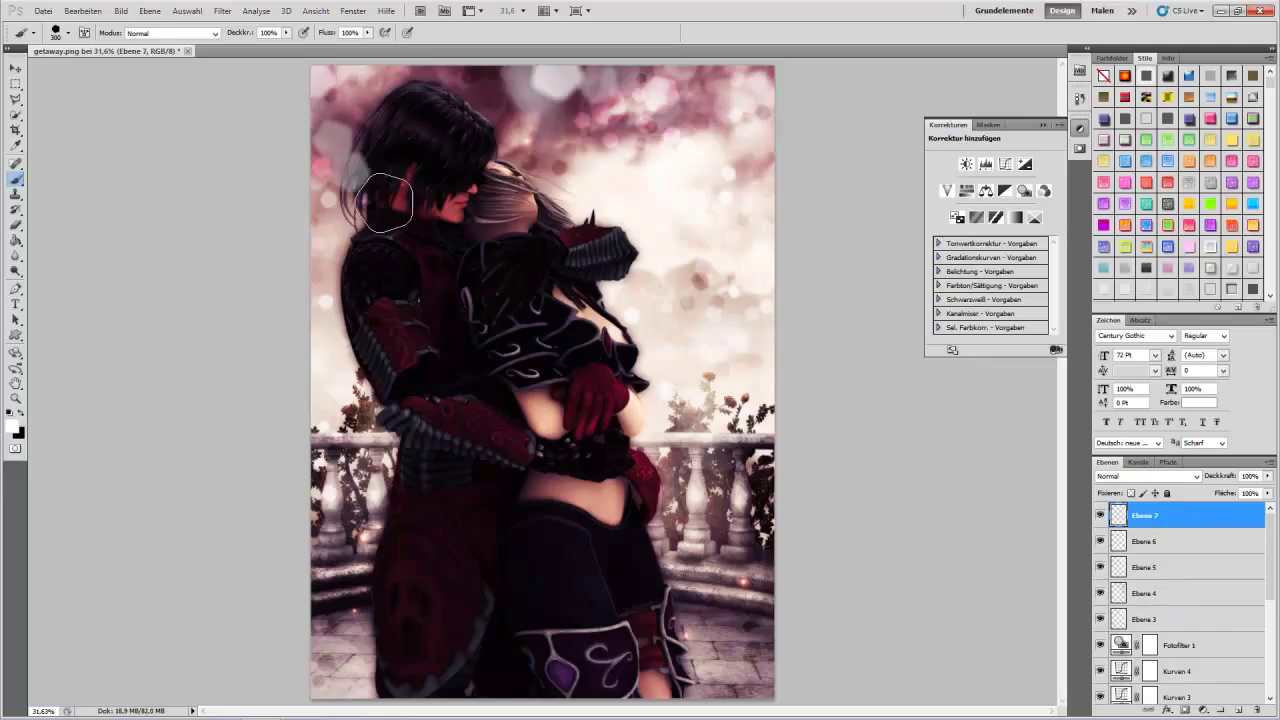
{"action": "left_click", "coordinate": [340, 555]}
{"action": "left_click", "coordinate": [718, 679]}
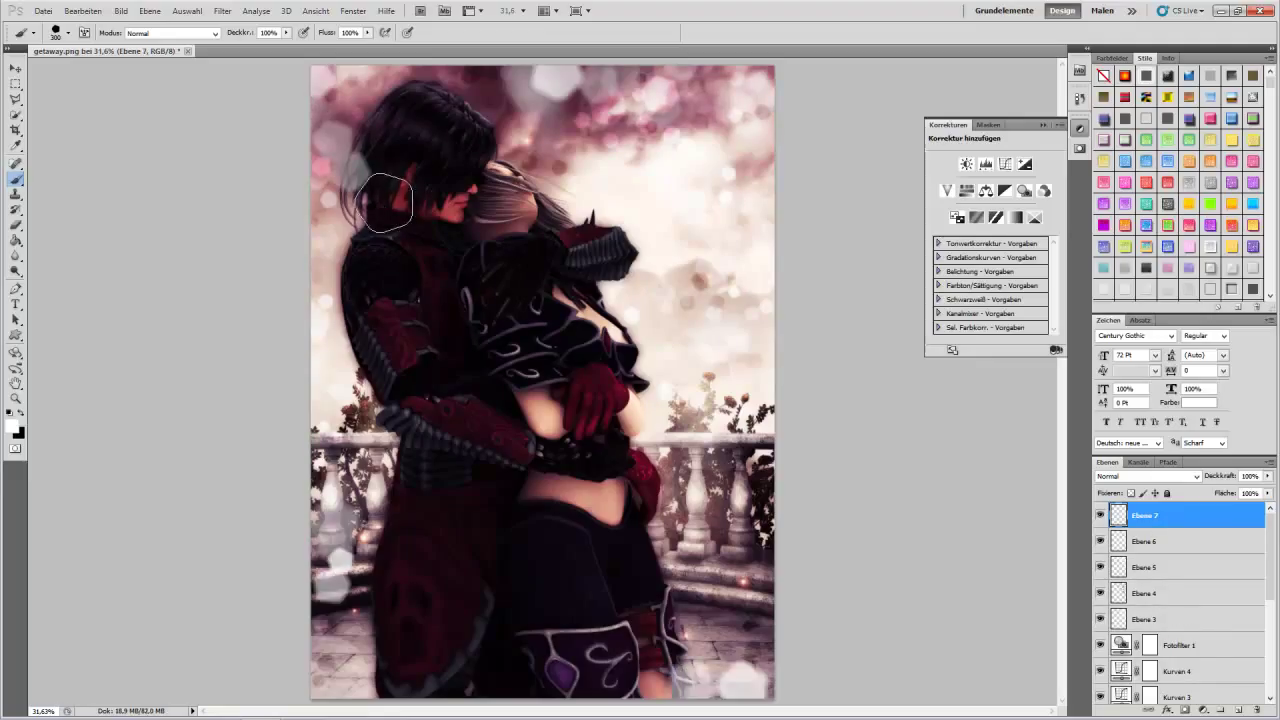
{"action": "left_click", "coordinate": [703, 620]}
{"action": "left_click", "coordinate": [707, 367]}
{"action": "left_click", "coordinate": [742, 468]}
{"action": "left_click", "coordinate": [748, 577]}
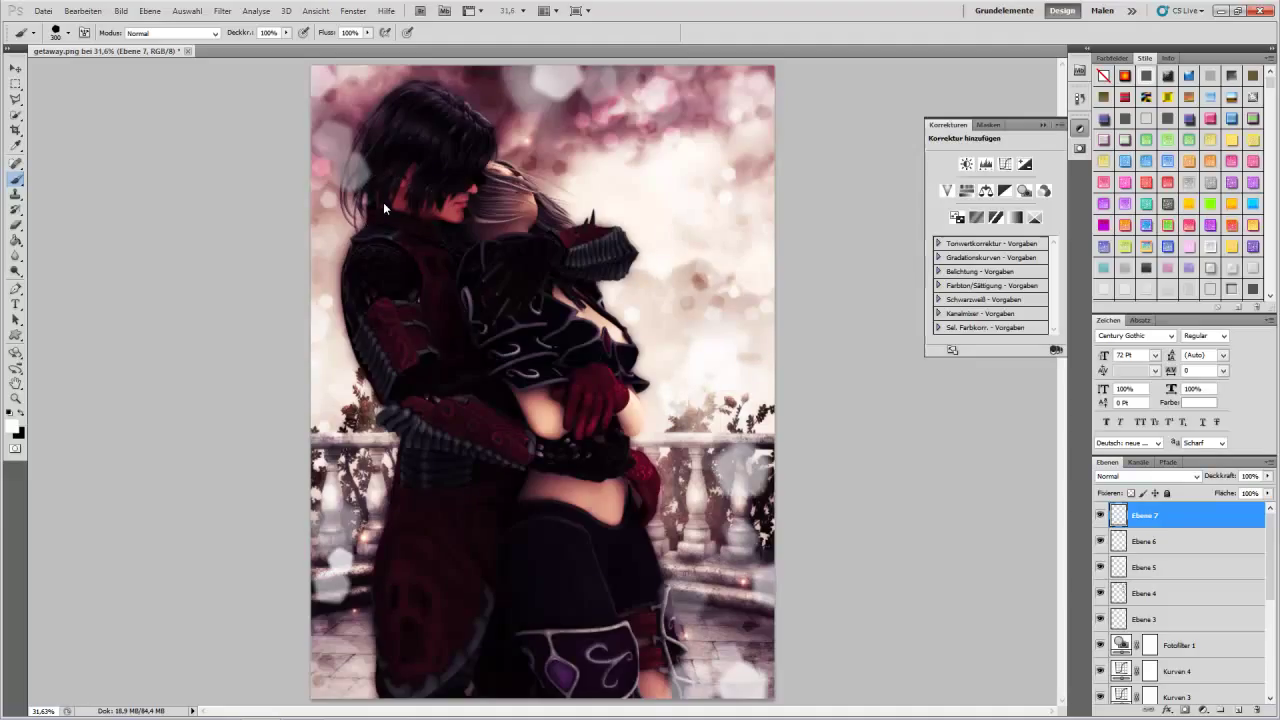
{"action": "left_click", "coordinate": [1145, 476]}
{"action": "left_click", "coordinate": [1140, 309]}
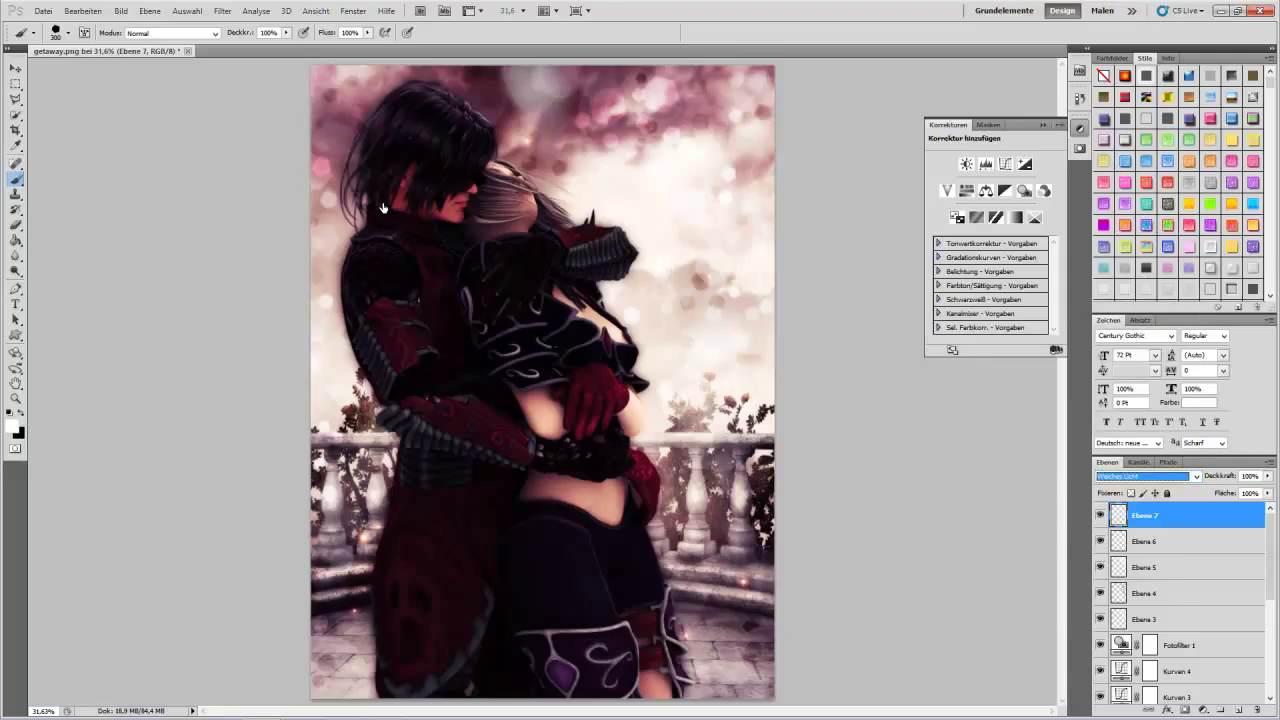
On new layer Ebene 8, stamp dark hexagons by the upper right and balustrades, blended Weiches Licht.
{"action": "key", "text": "ctrl+shift+alt+n"}
{"action": "key", "text": "d"}
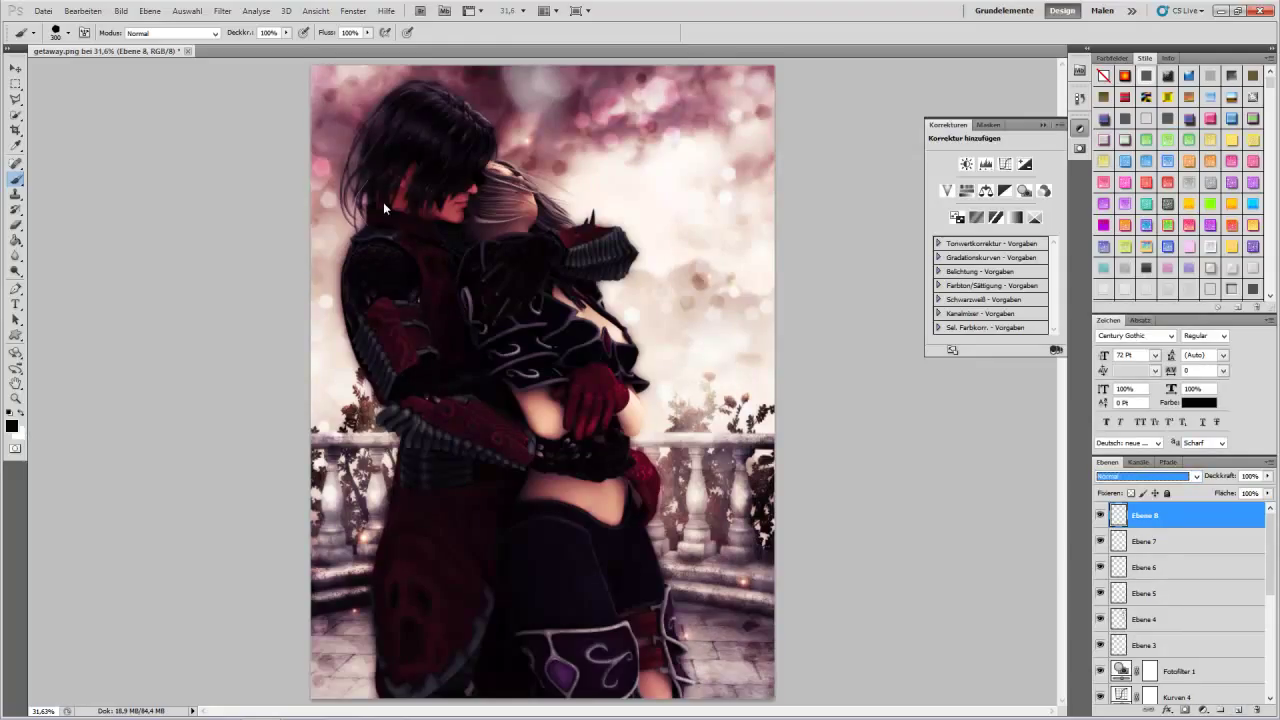
{"action": "mouse_move", "coordinate": [700, 248]}
{"action": "left_mouse_down"}
{"action": "mouse_move", "coordinate": [640, 120]}
{"action": "mouse_move", "coordinate": [600, 84]}
{"action": "left_mouse_up"}
{"action": "left_click_drag", "start_coordinate": [720, 440], "coordinate": [675, 420]}
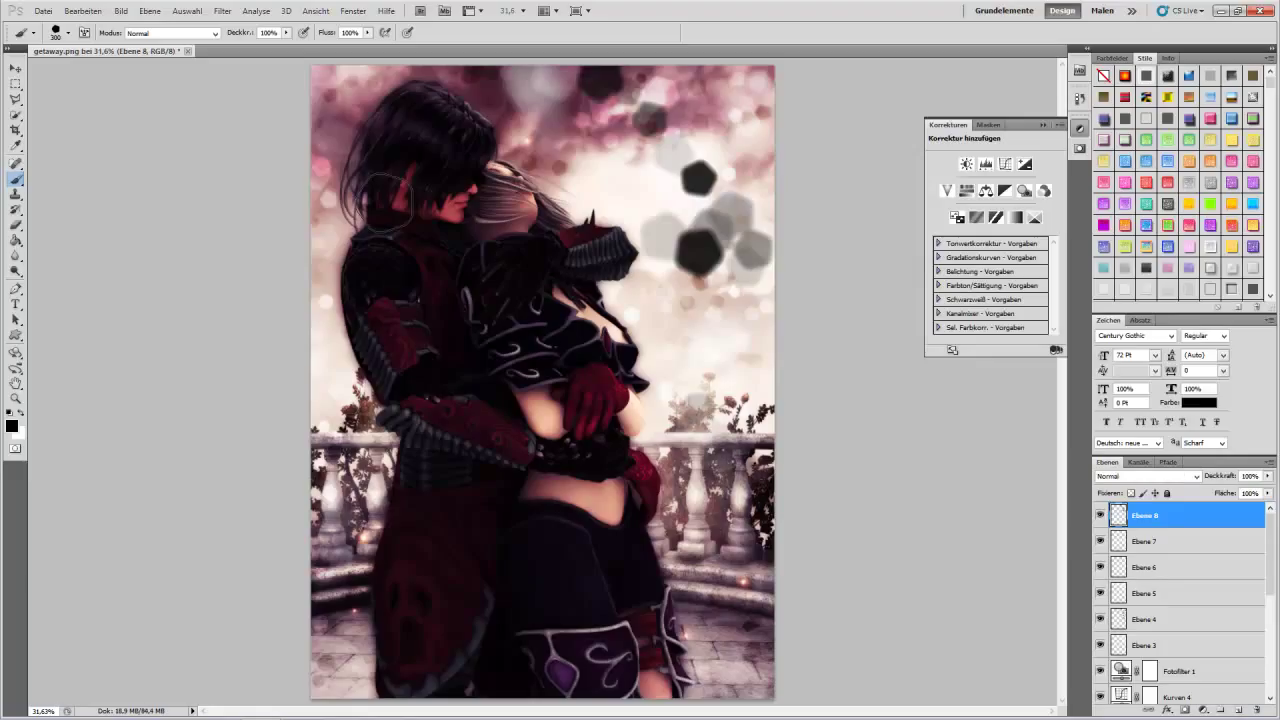
{"action": "left_click", "coordinate": [328, 405]}
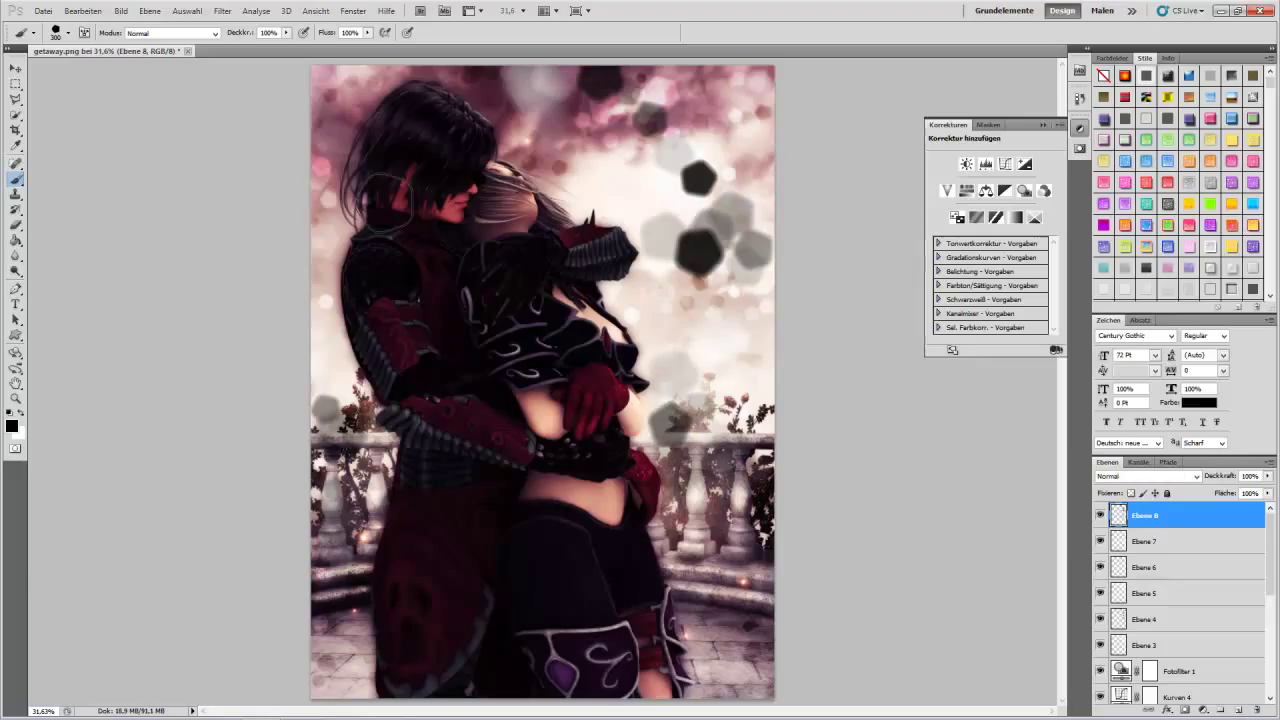
{"action": "left_click", "coordinate": [1148, 476]}
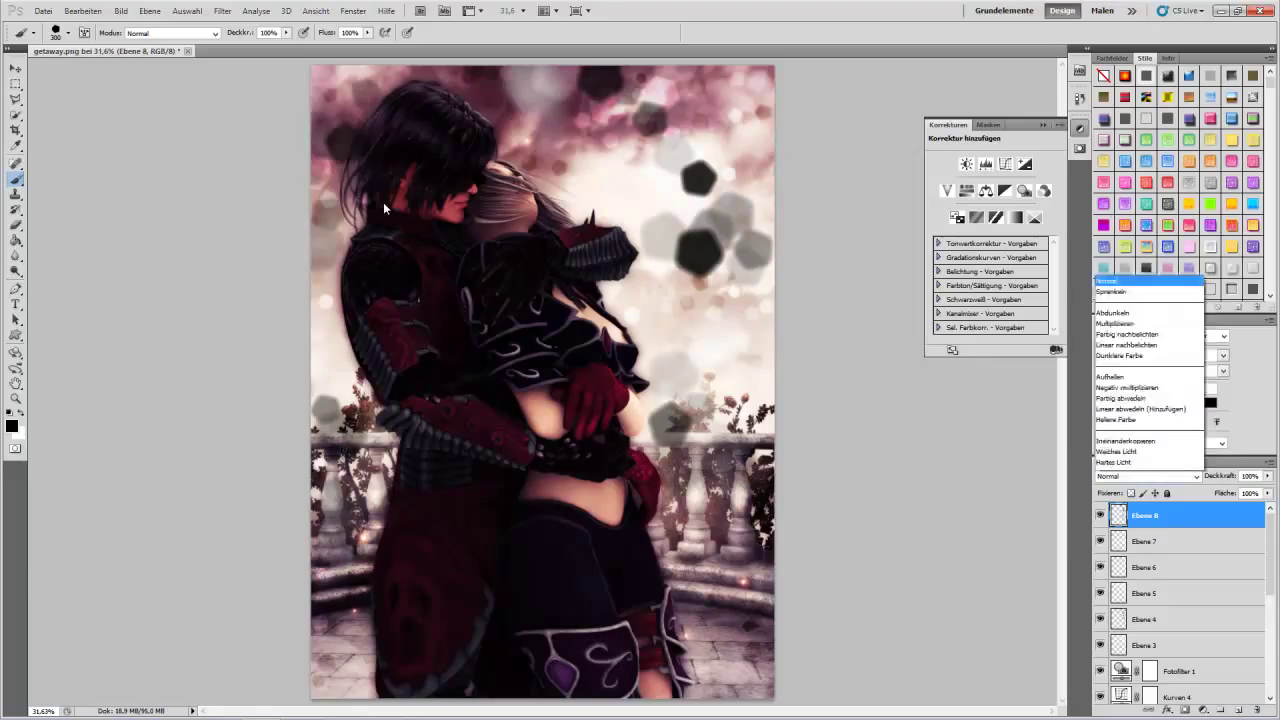
{"action": "key", "text": "Return"}
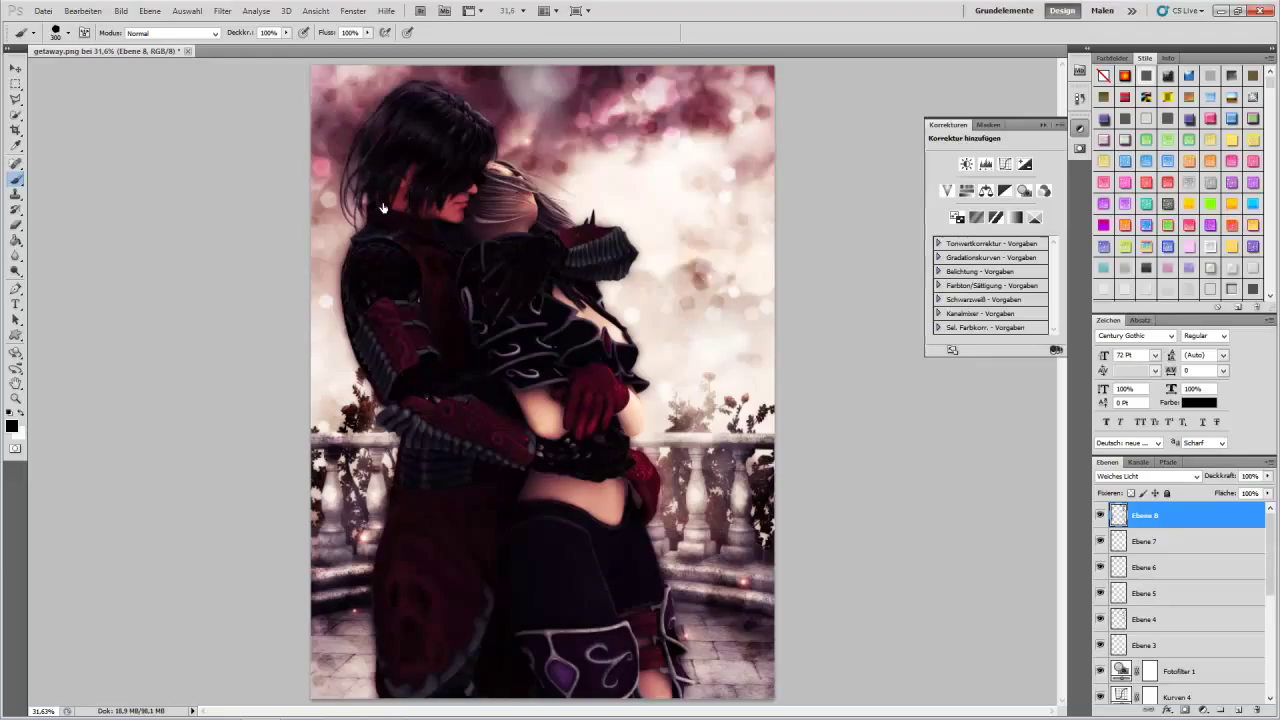
Add a new layer and sample a light pinkish beige from the image as the paint colour.
{"action": "key", "text": "ctrl+shift+alt+n"}
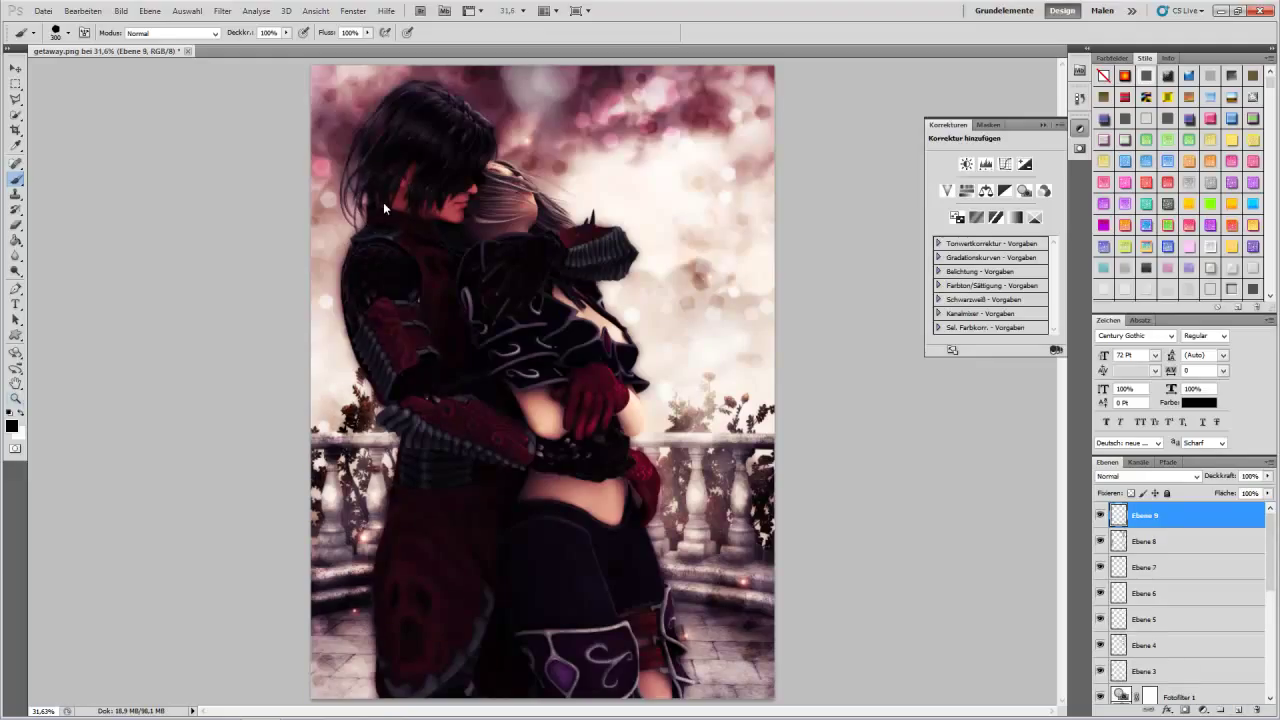
{"action": "key", "text": "x"}
{"action": "key", "text": "i"}
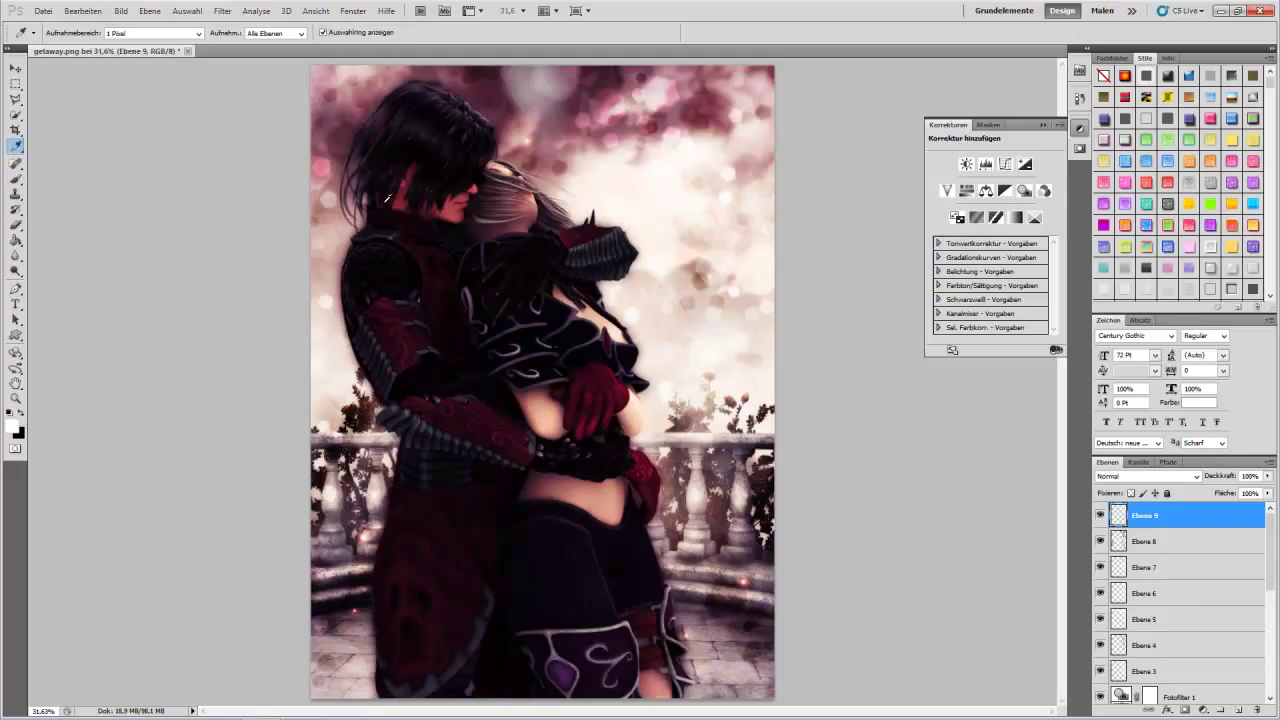
{"action": "left_click", "coordinate": [332, 577]}
{"action": "left_click", "coordinate": [385, 201]}
{"action": "left_click", "coordinate": [385, 199]}
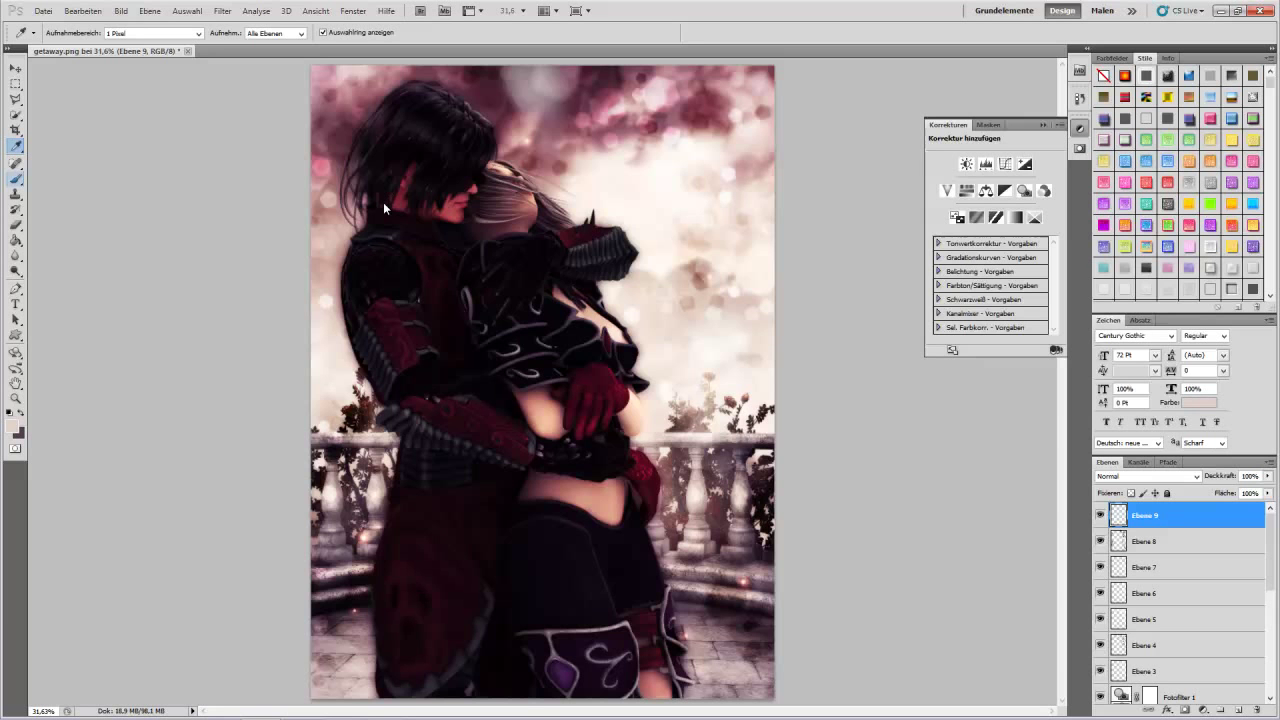
{"action": "key", "text": "s"}
{"action": "right_click", "coordinate": [385, 207]}
{"action": "key", "text": "Escape"}
{"action": "key", "text": "b"}
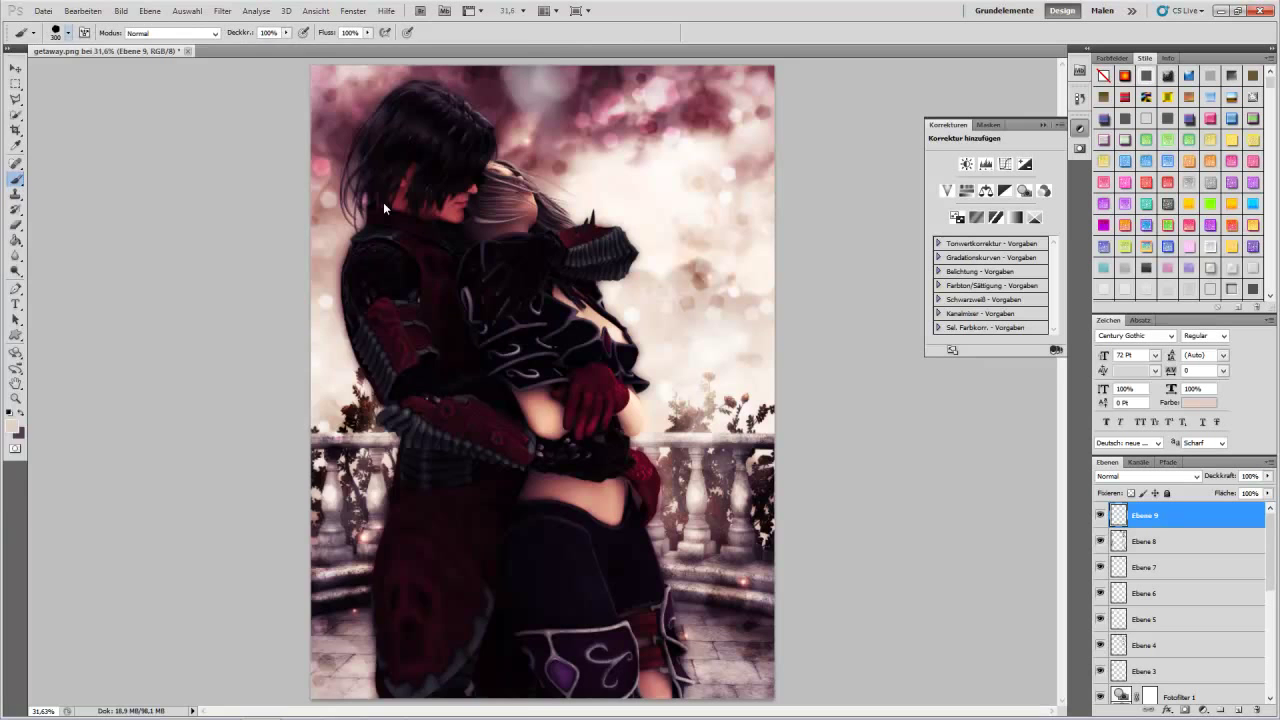
Stamp pinkish smoke along the bottom of the image with the 1435 px smoke brush.
{"action": "right_click", "coordinate": [385, 207]}
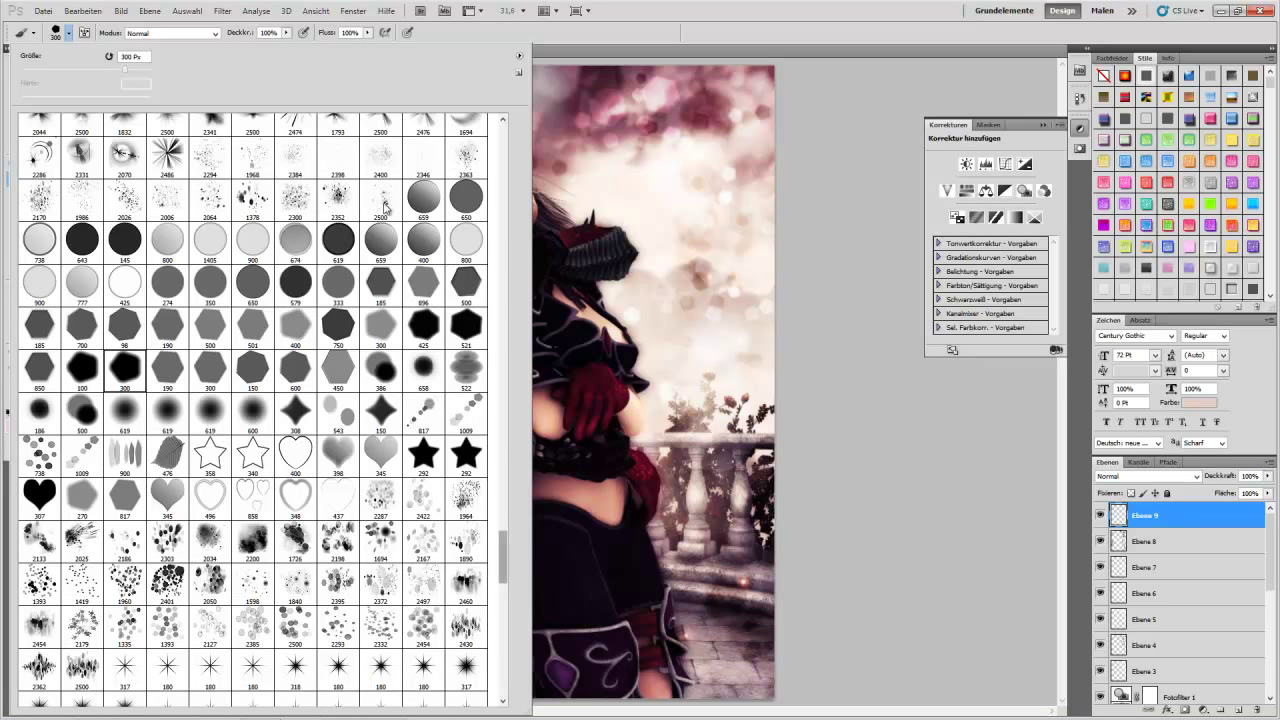
{"action": "scroll", "coordinate": [385, 207], "scroll_direction": "up", "scroll_amount": 10}
{"action": "scroll", "coordinate": [385, 207], "scroll_direction": "up", "scroll_amount": 3}
{"action": "scroll", "coordinate": [385, 207], "scroll_direction": "up", "scroll_amount": 3}
{"action": "scroll", "coordinate": [385, 207], "scroll_direction": "up", "scroll_amount": 5}
{"action": "left_click", "coordinate": [380, 358]}
{"action": "key", "text": "Return"}
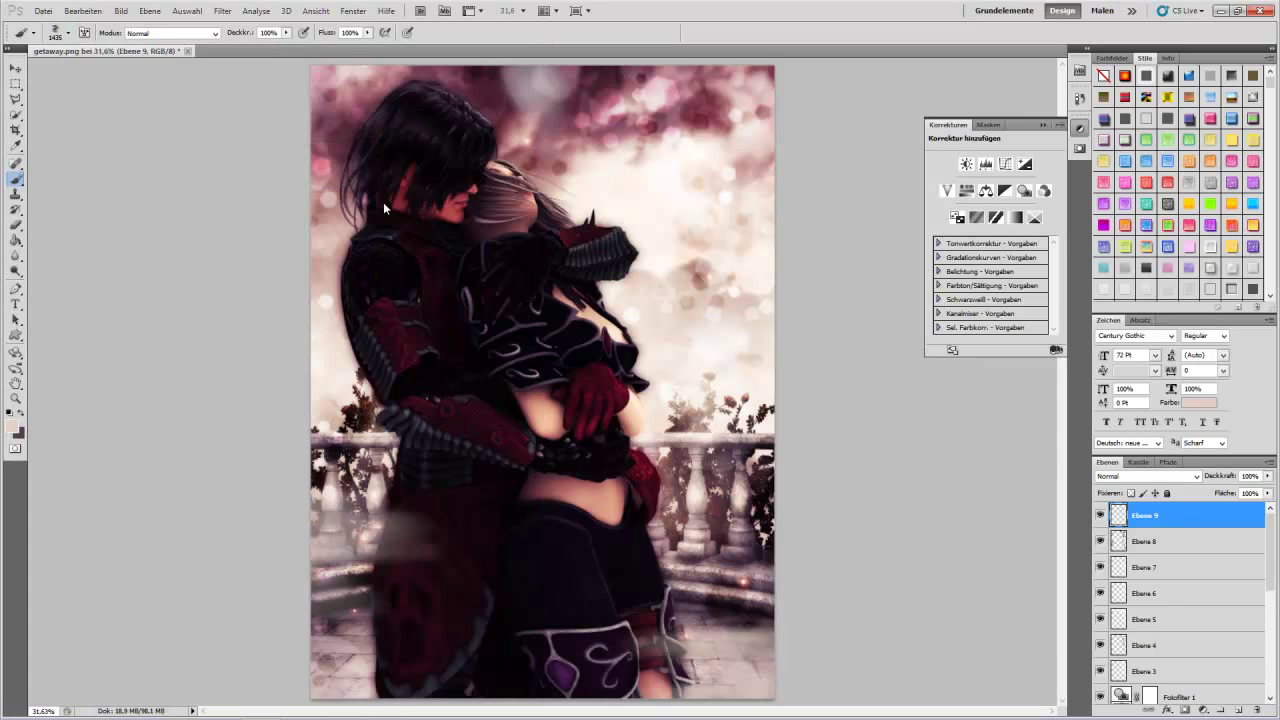
{"action": "left_click", "coordinate": [385, 207]}
{"action": "left_click", "coordinate": [385, 207]}
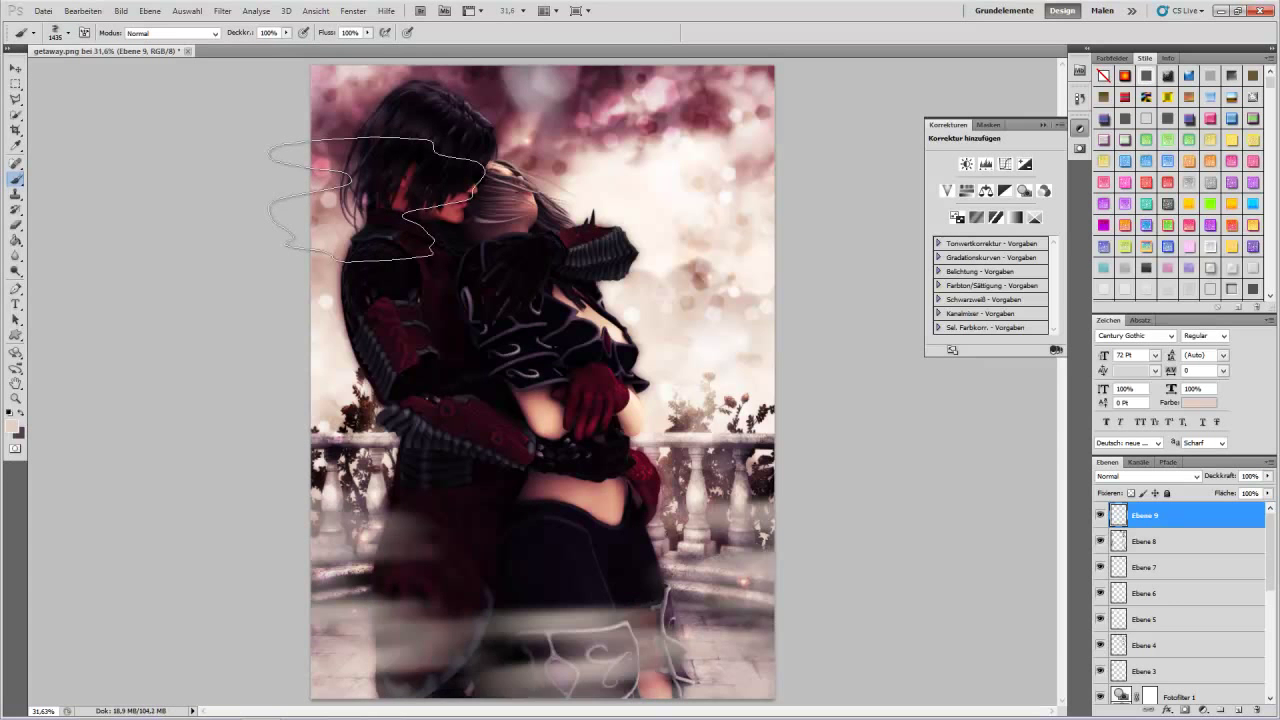
{"action": "left_click", "coordinate": [385, 207]}
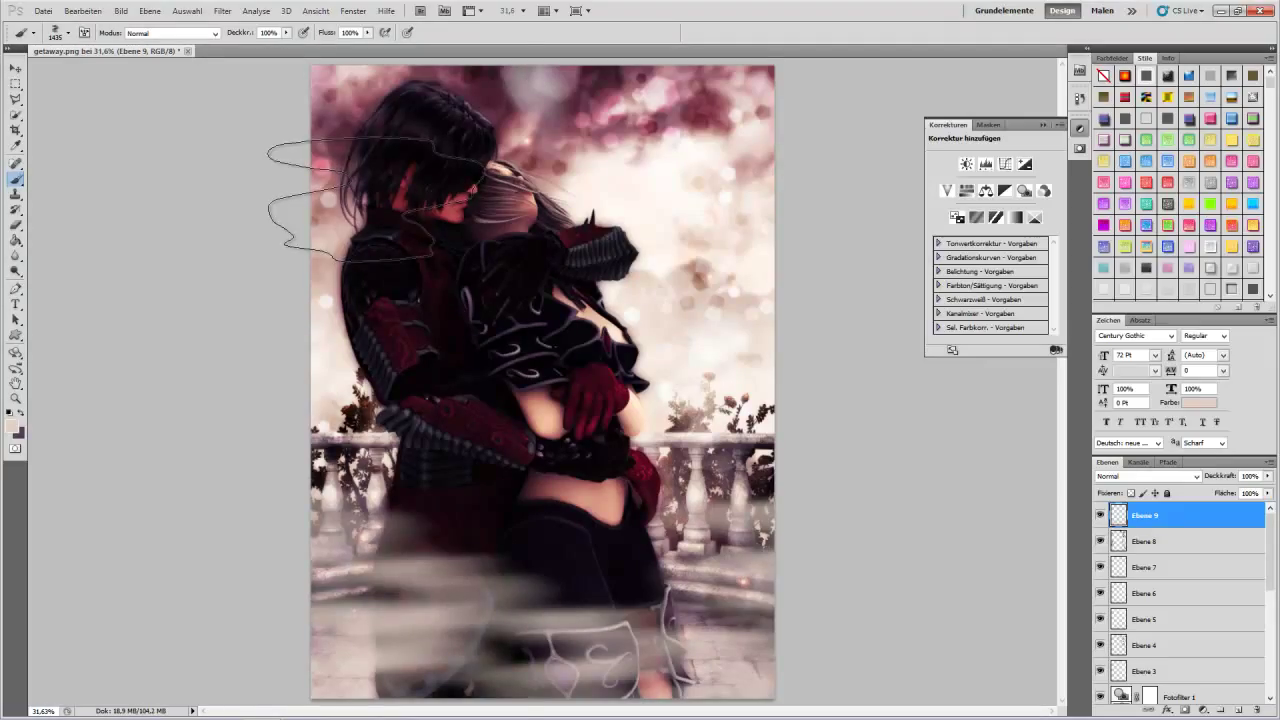
{"action": "left_click", "coordinate": [385, 207], "text": "alt"}
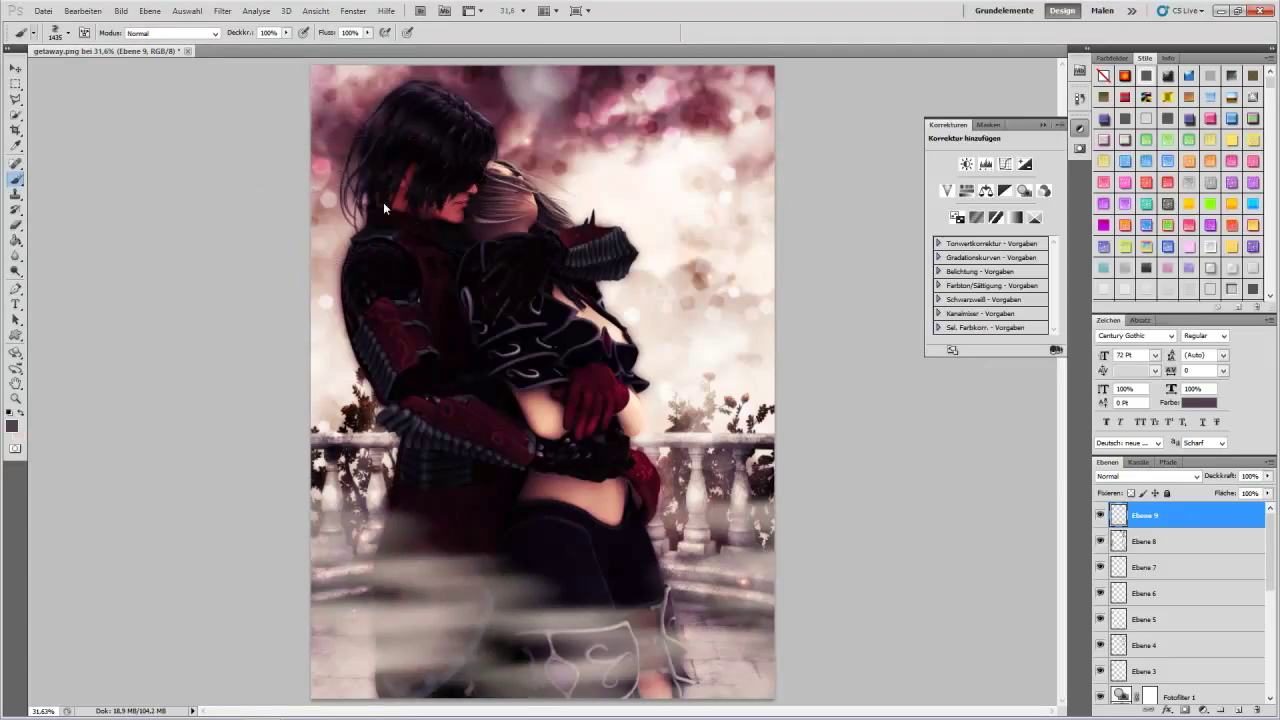
{"action": "key", "text": "Return"}
Stamp darker mauve fog across the bottom with the 2500 px brush, then pick the 1055 px brush.
{"action": "key", "text": "comma"}
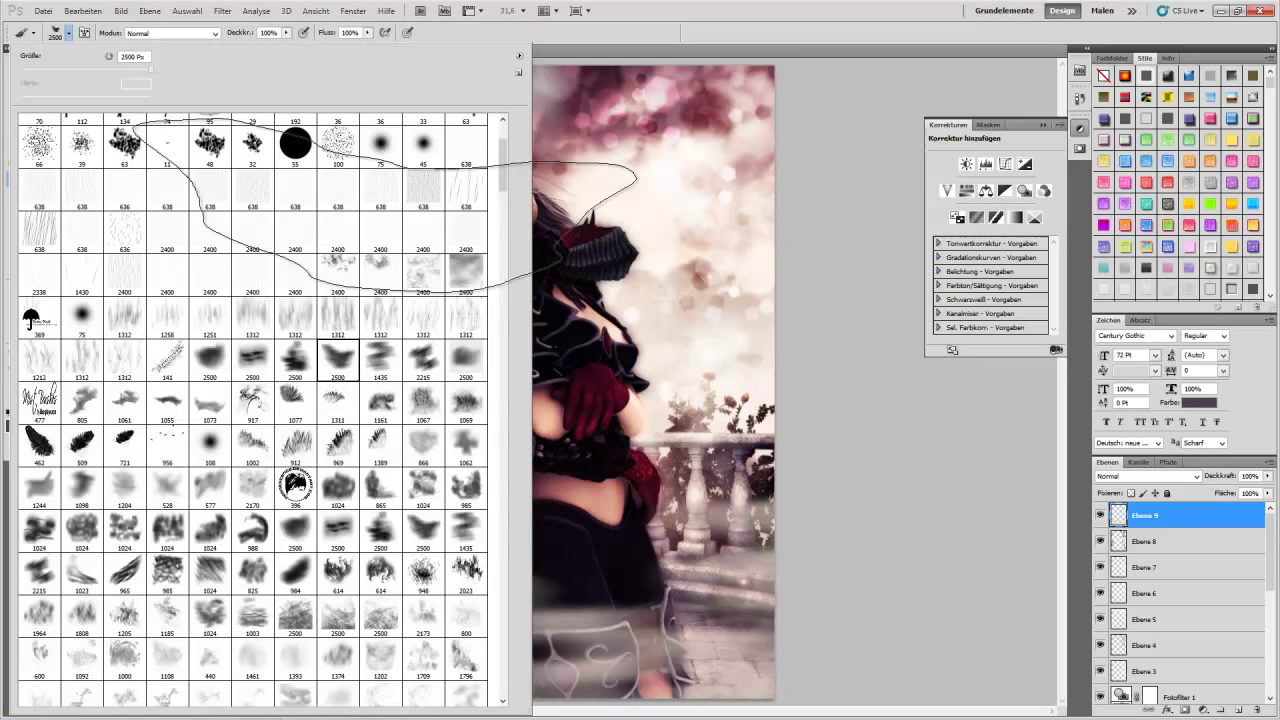
{"action": "key", "text": "Return"}
{"action": "left_click", "coordinate": [385, 207]}
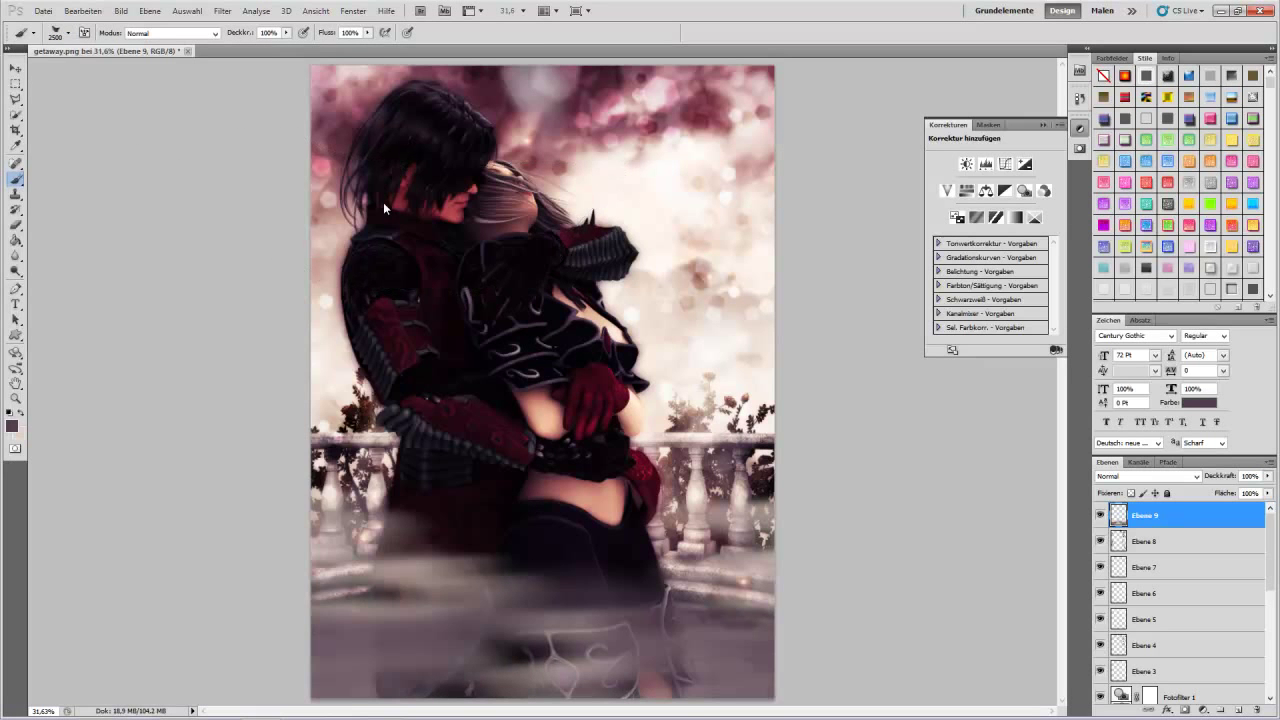
{"action": "key", "text": "Return"}
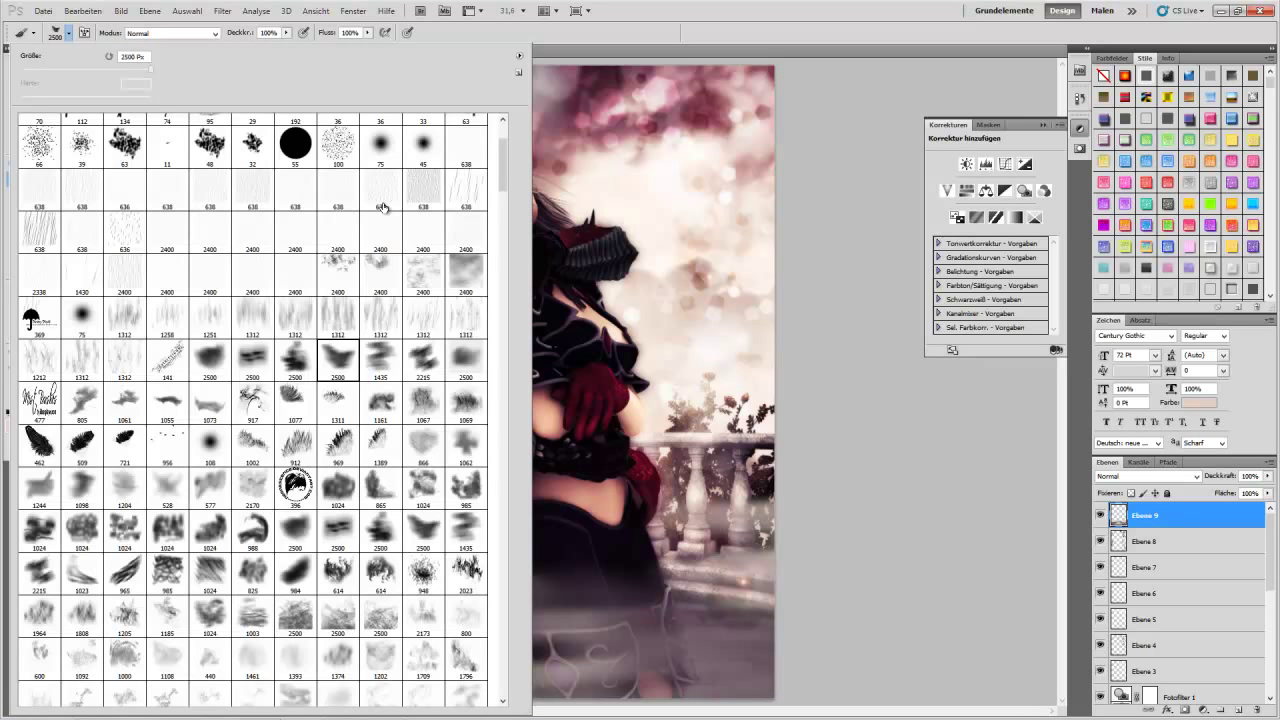
{"action": "double_click", "coordinate": [167, 403]}
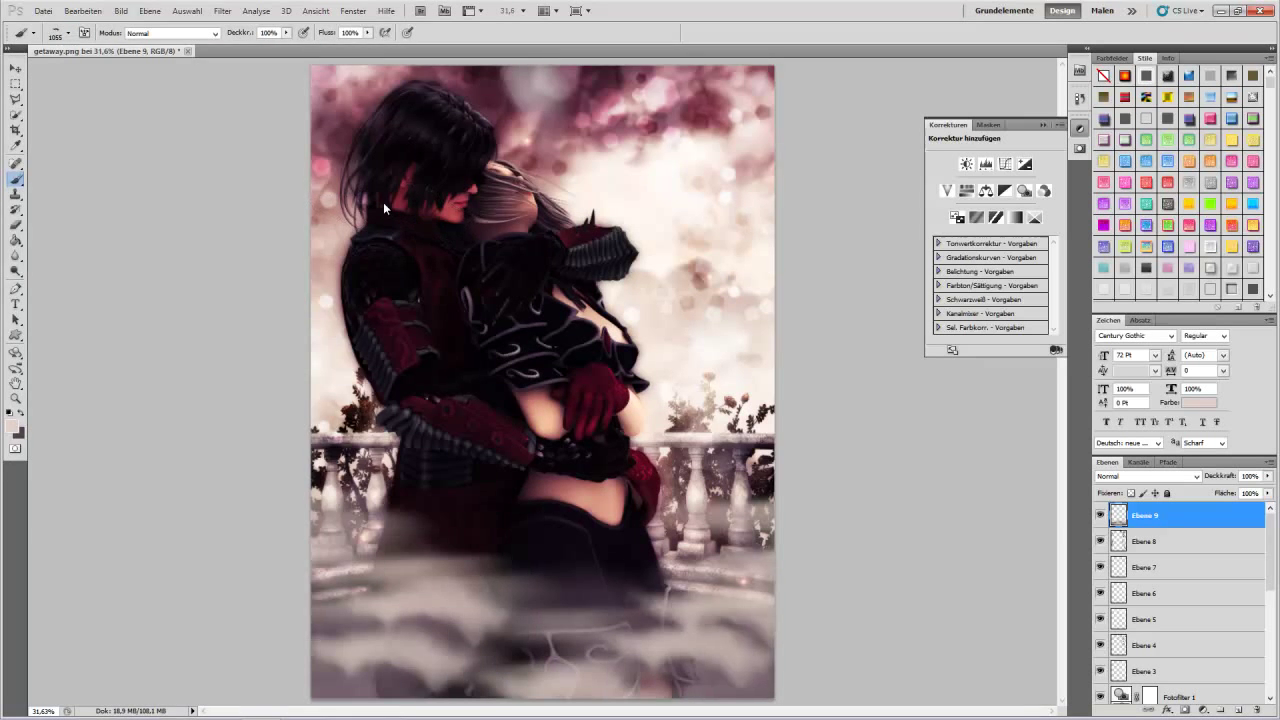
Lower the Ebene 9 fog layer's fill to 43%.
{"action": "left_click", "coordinate": [1118, 515], "text": "ctrl"}
{"action": "key", "text": "ctrl+d"}
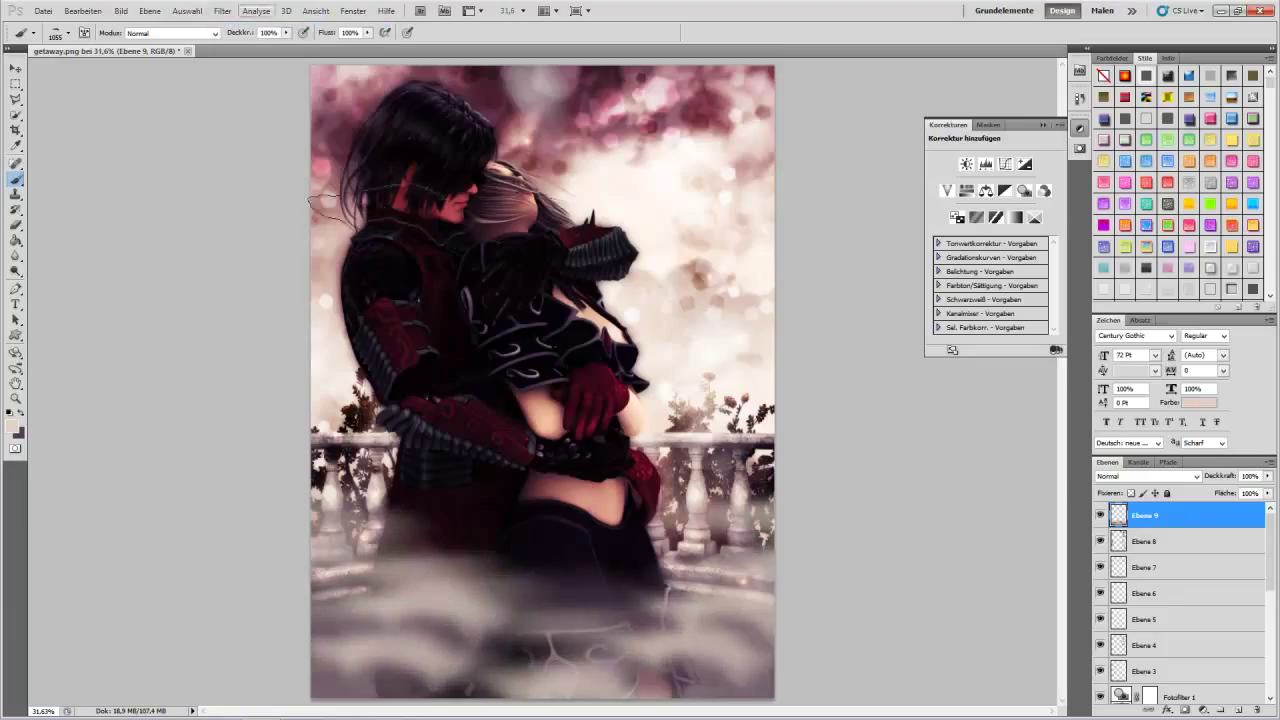
{"action": "type", "text": "67"}
{"action": "key", "text": "Return"}
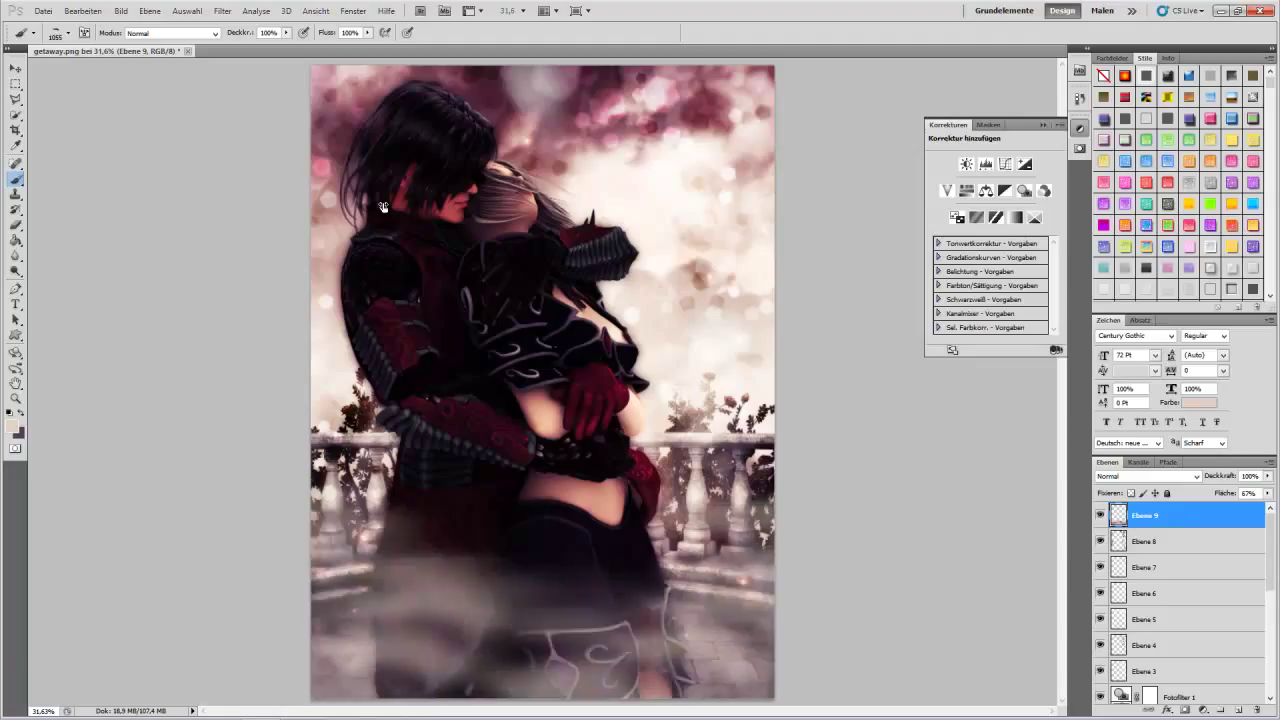
{"action": "type", "text": "43"}
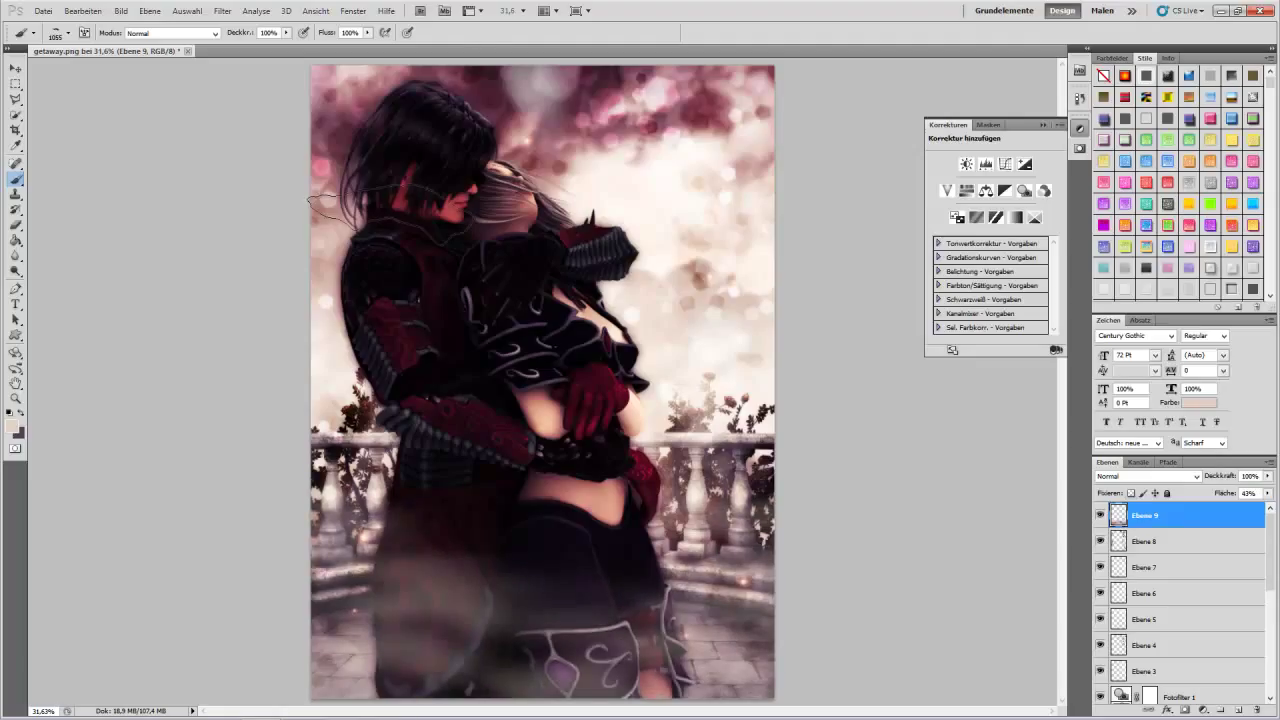
{"action": "type", "text": "v"}
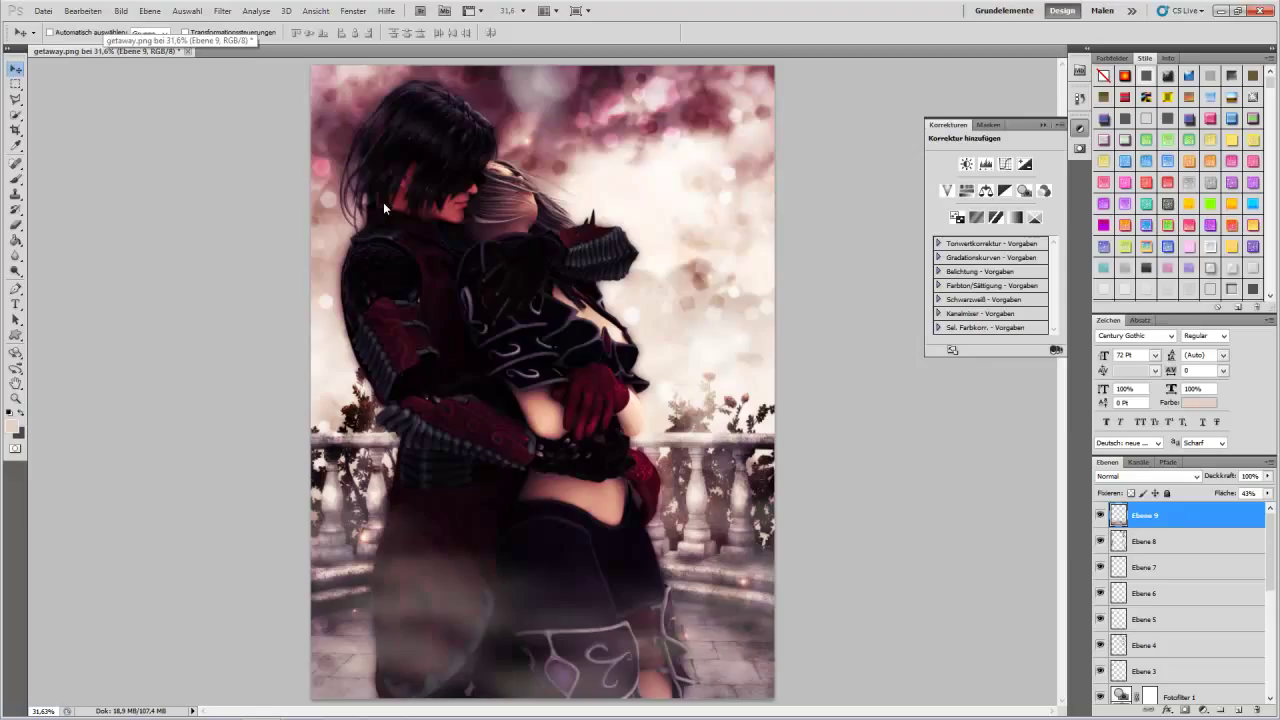
Add a new empty layer directly above the bottom layer Ebene 1.
{"action": "key", "text": "b"}
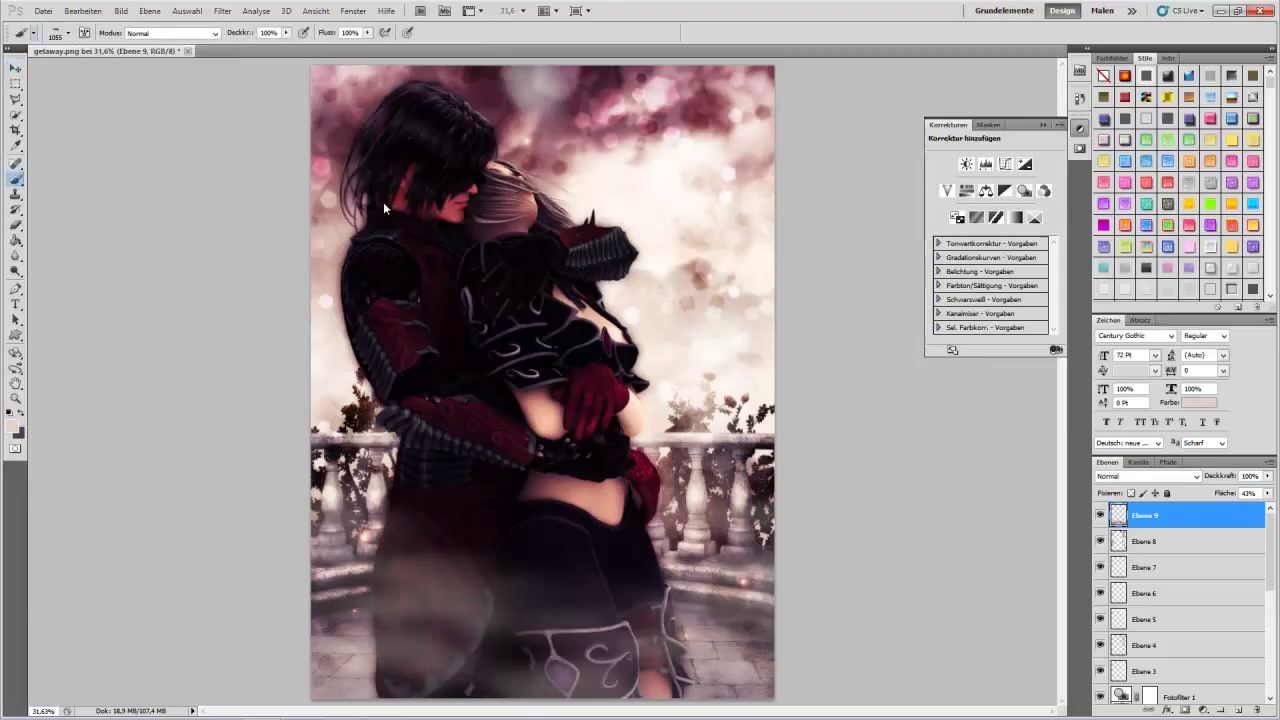
{"action": "key", "text": "F5"}
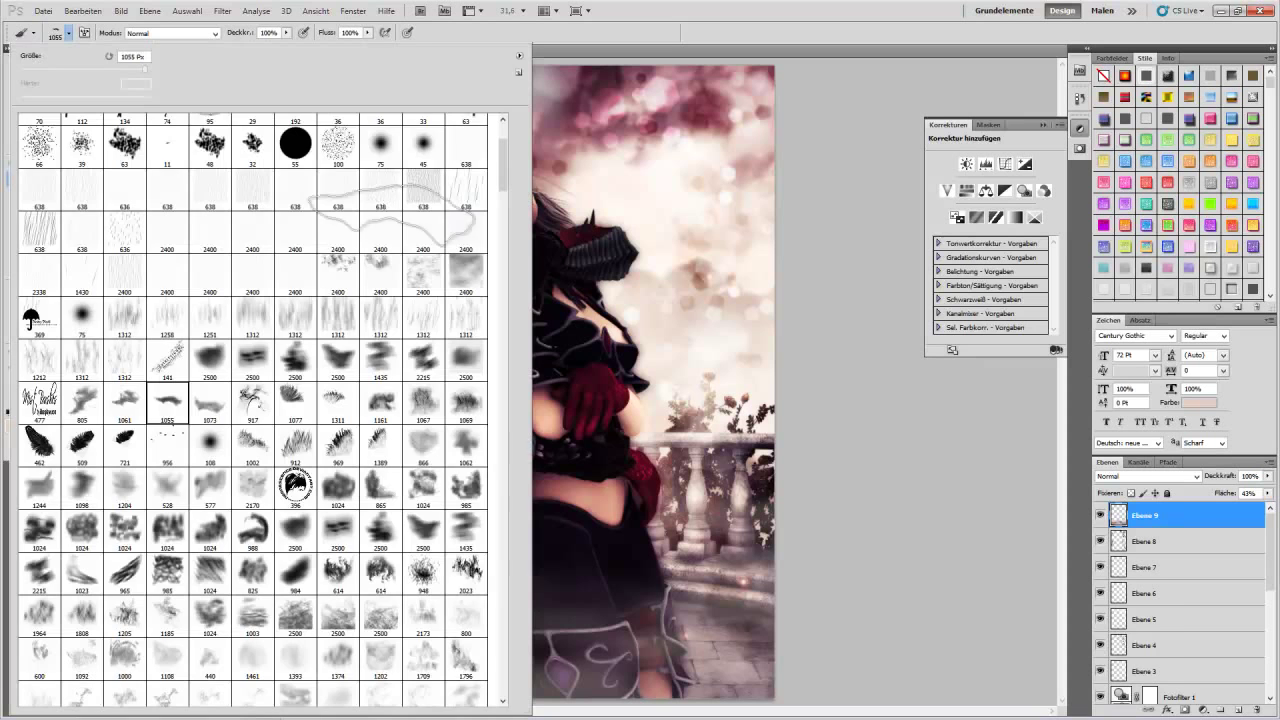
{"action": "key", "text": "F5"}
{"action": "key", "text": "alt+comma"}
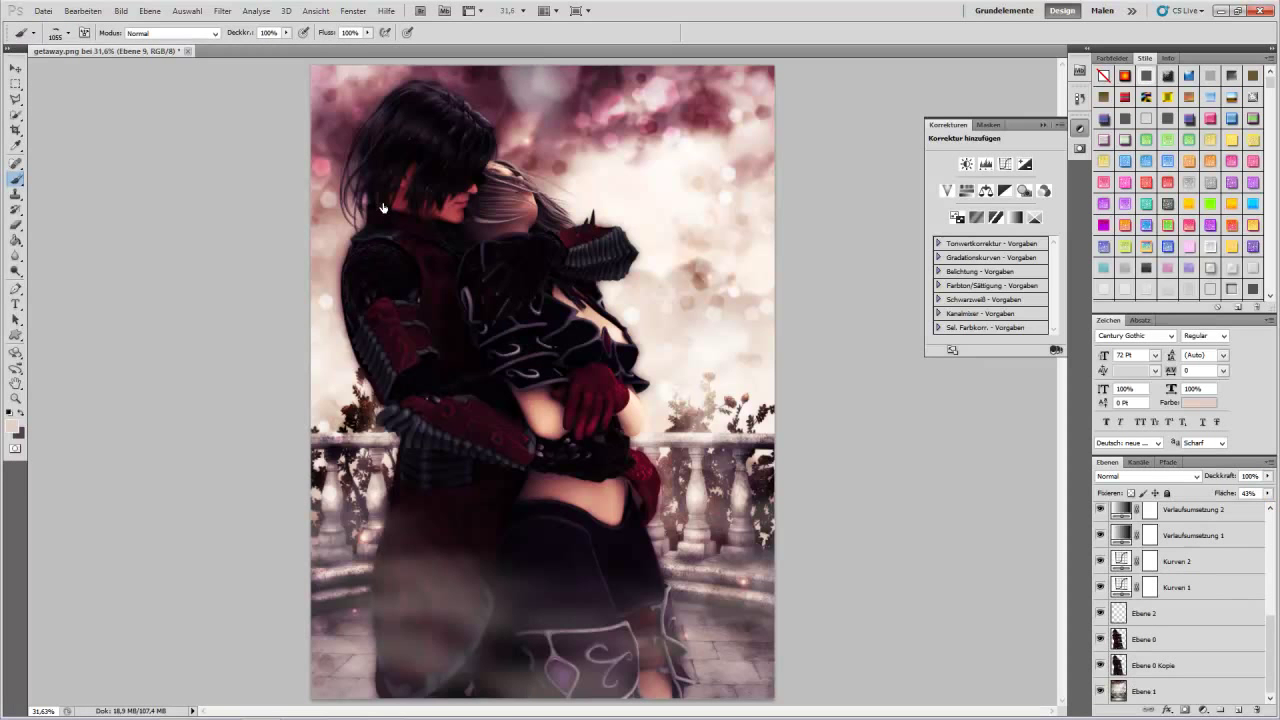
{"action": "key", "text": "ctrl+shift+alt+n"}
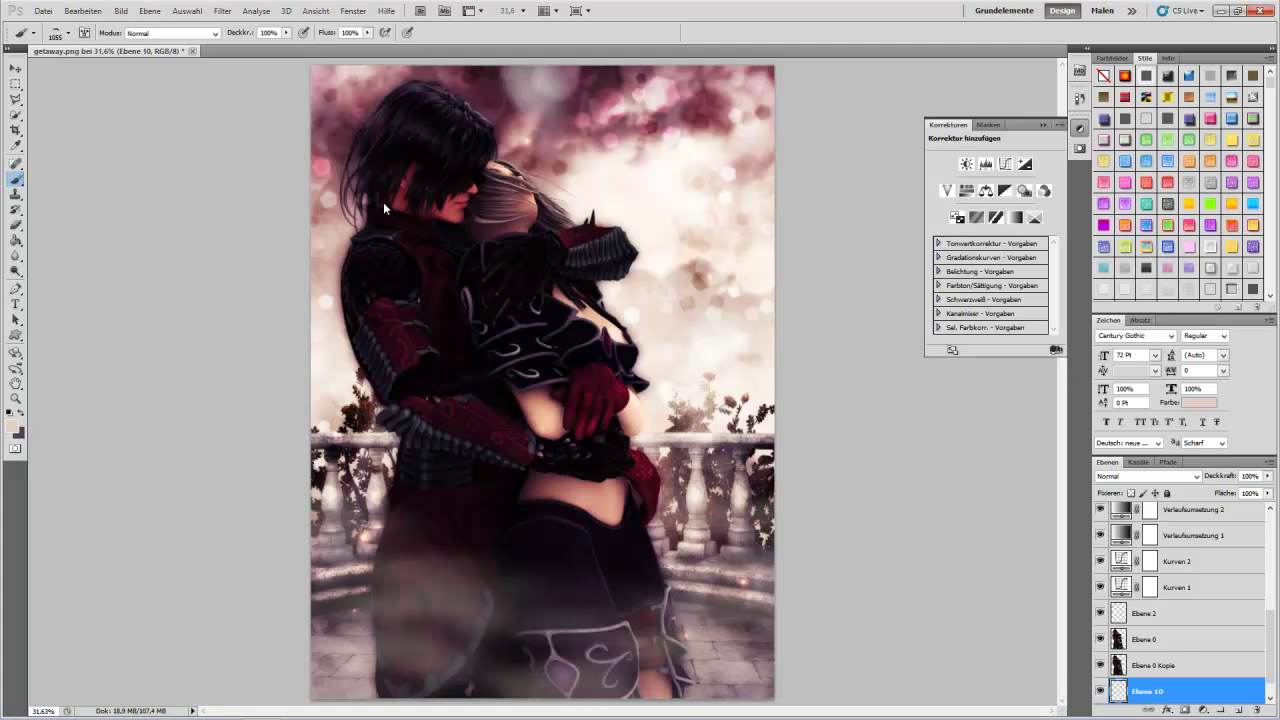
Paint dark purple haze along the left edge and lower right with a 494 px soft brush, blended Weiches Licht.
{"action": "left_click", "coordinate": [384, 208], "text": "alt"}
{"action": "right_click", "coordinate": [386, 208]}
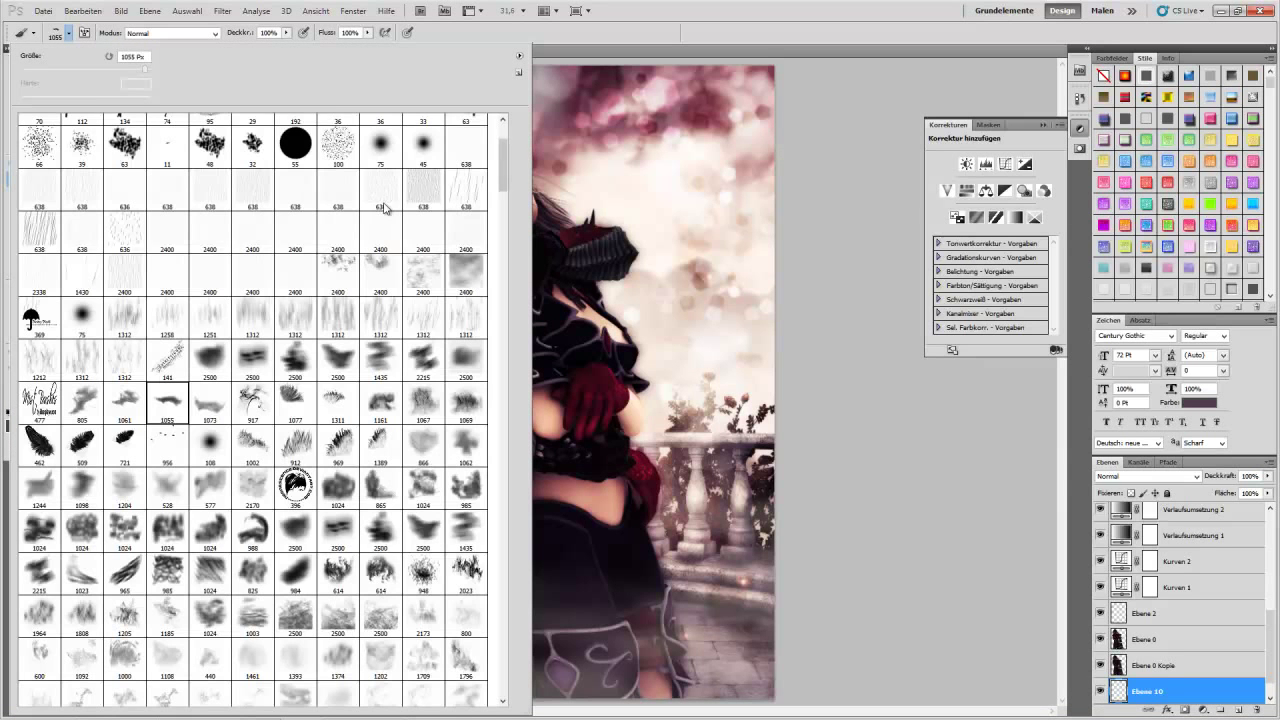
{"action": "scroll", "coordinate": [384, 208], "scroll_direction": "up", "scroll_amount": 3}
{"action": "left_click", "coordinate": [125, 134]}
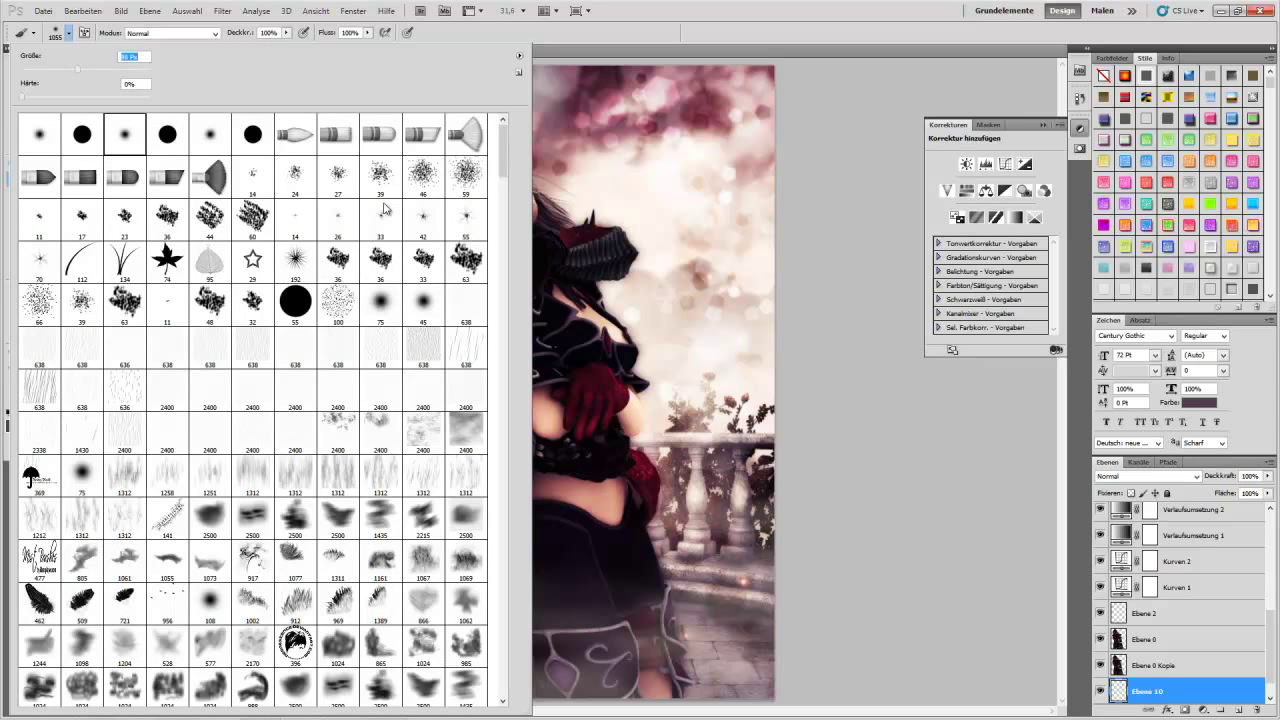
{"action": "key", "text": "Return"}
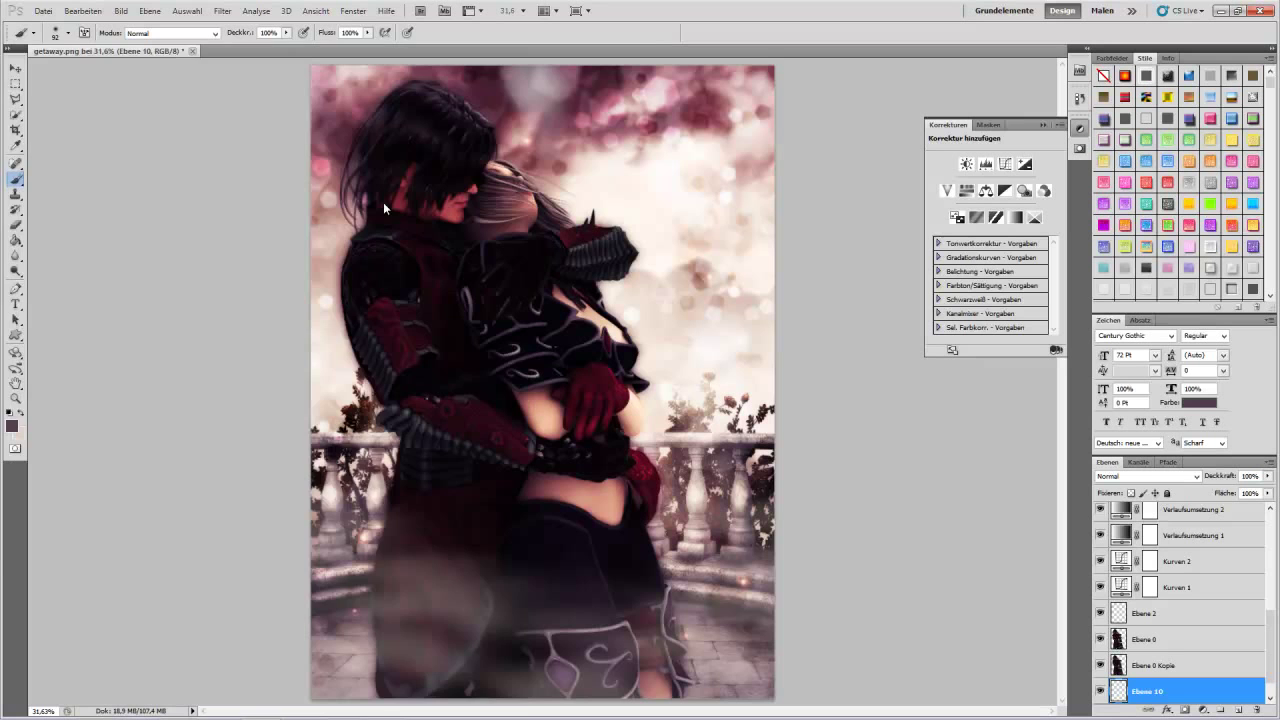
{"action": "key", "text": "Return"}
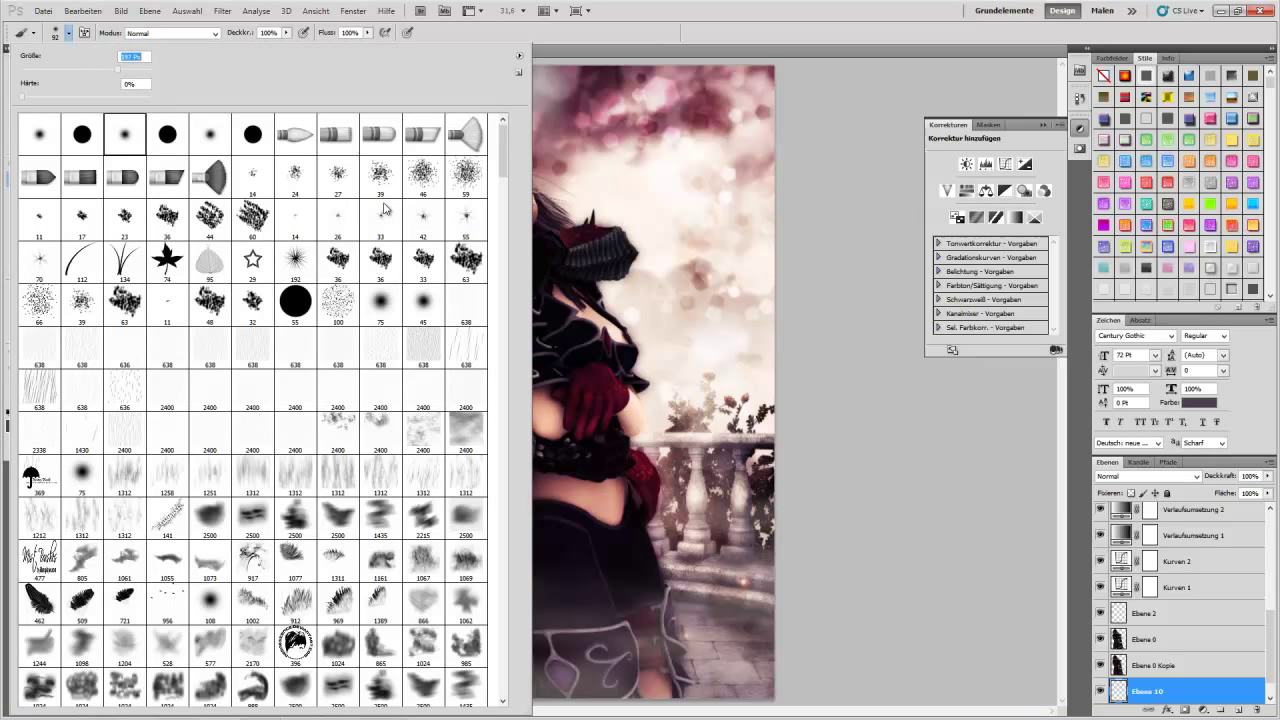
{"action": "key", "text": "Return"}
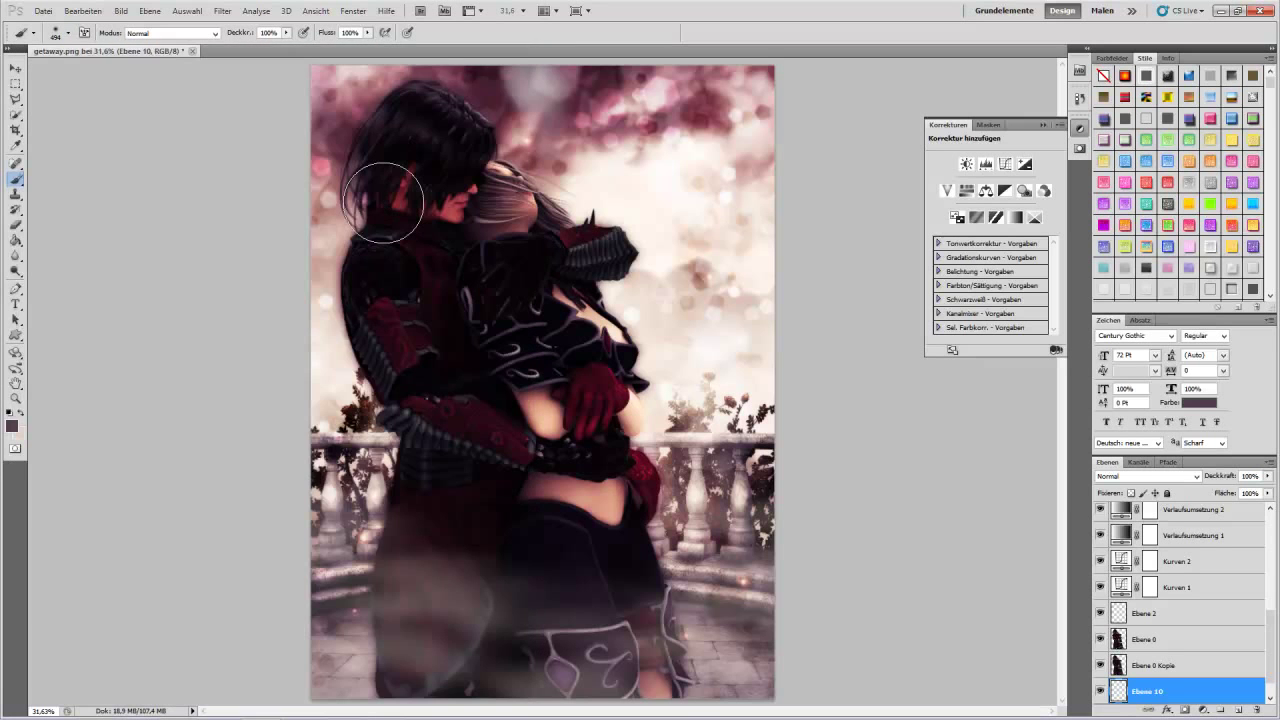
{"action": "left_click_drag", "start_coordinate": [383, 203], "coordinate": [700, 560]}
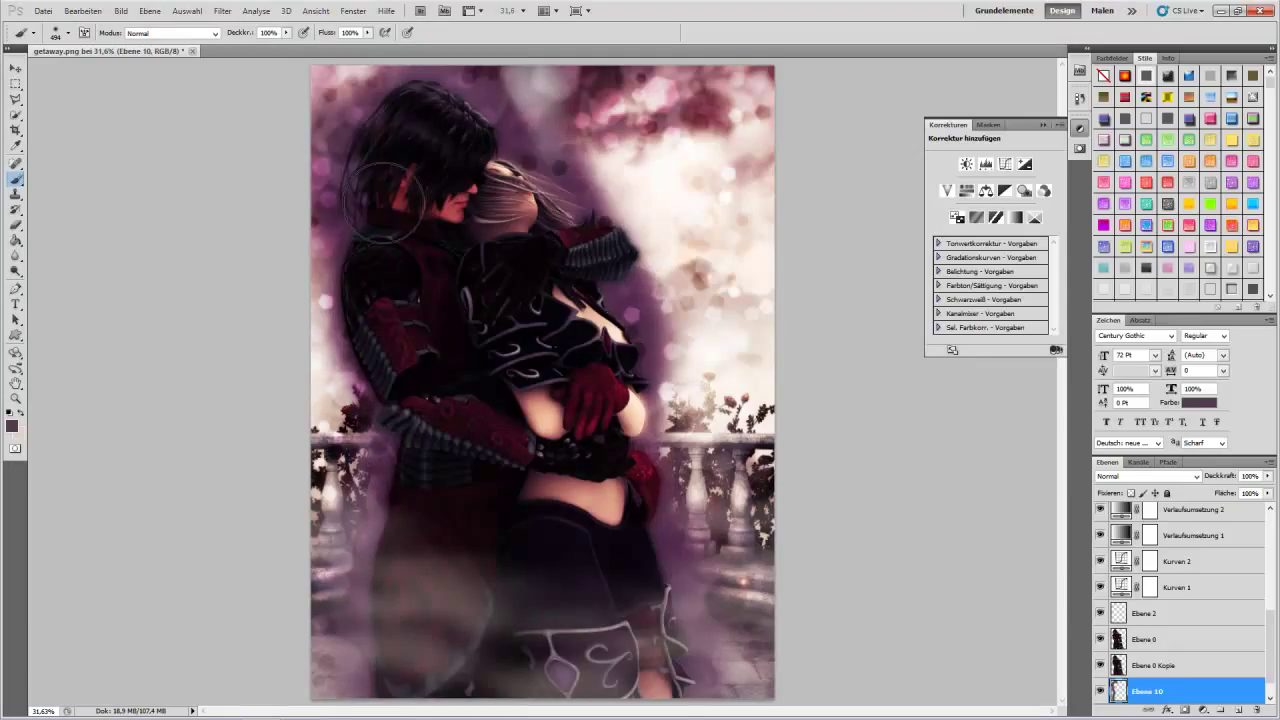
{"action": "left_click", "coordinate": [1147, 476]}
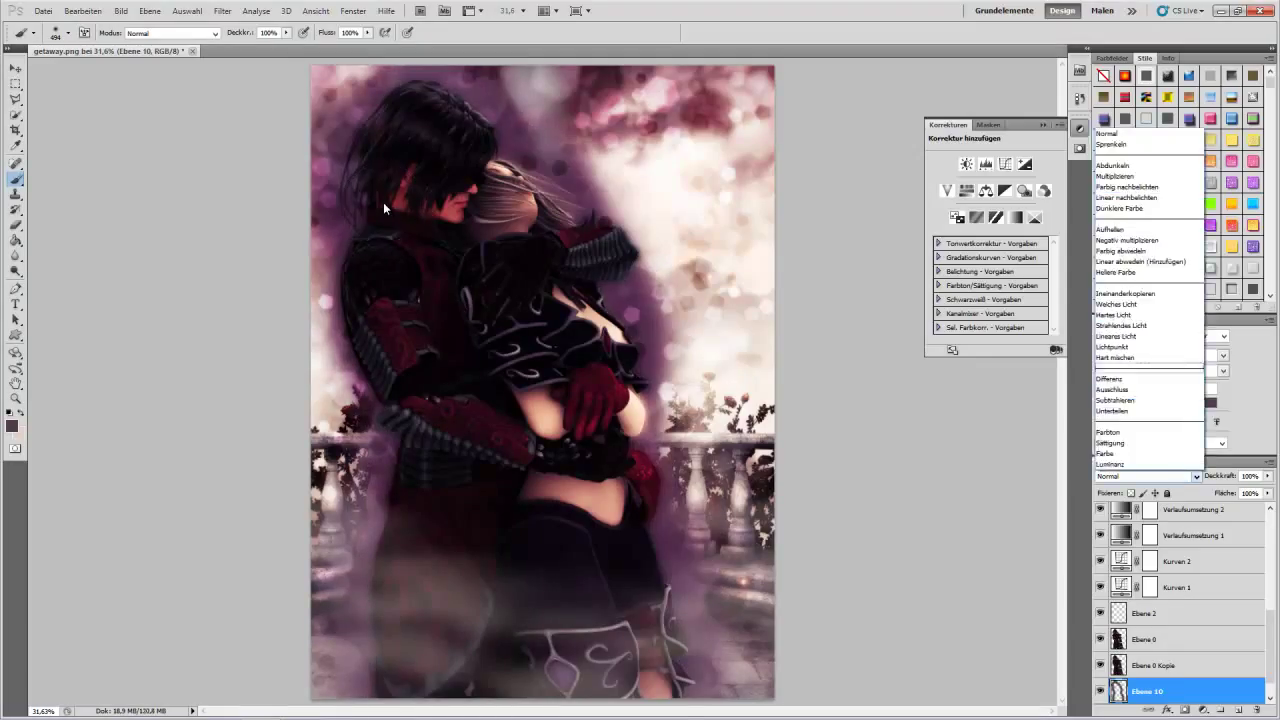
{"action": "left_click", "coordinate": [1140, 303]}
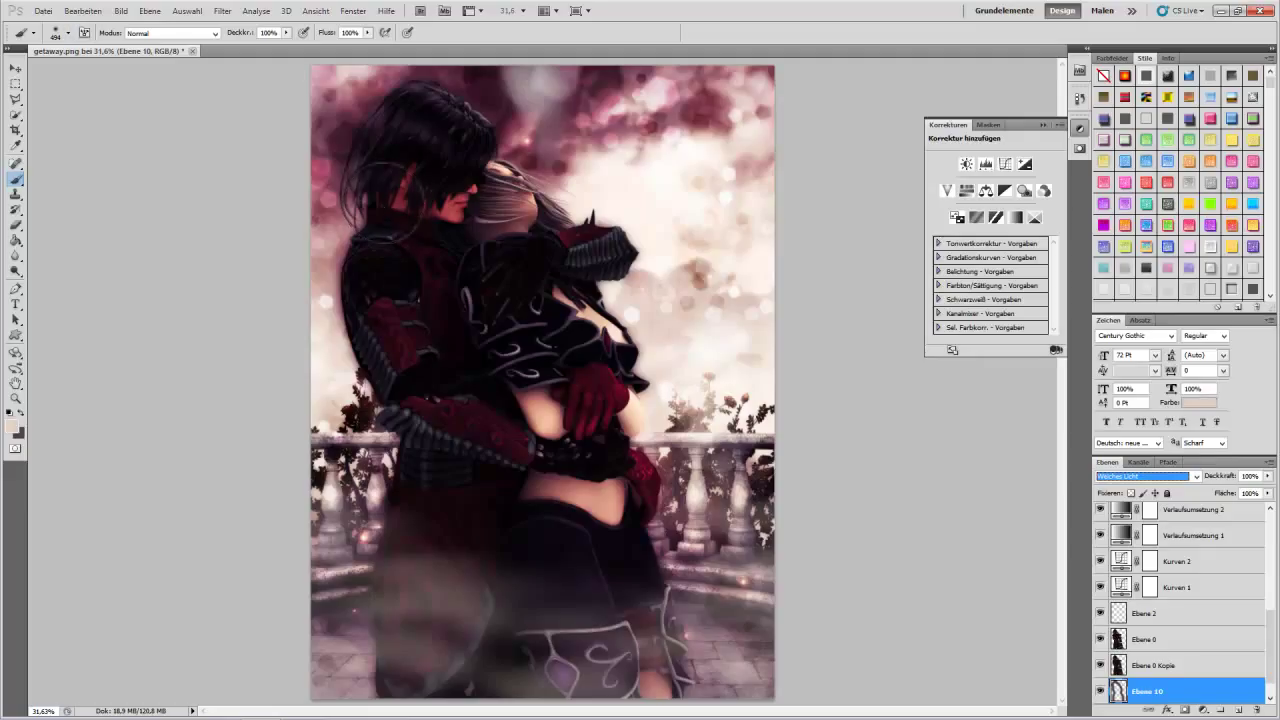
Set the brush to 195 px, step back the last stroke, and add empty layer Ebene 11.
{"action": "left_click", "coordinate": [68, 33]}
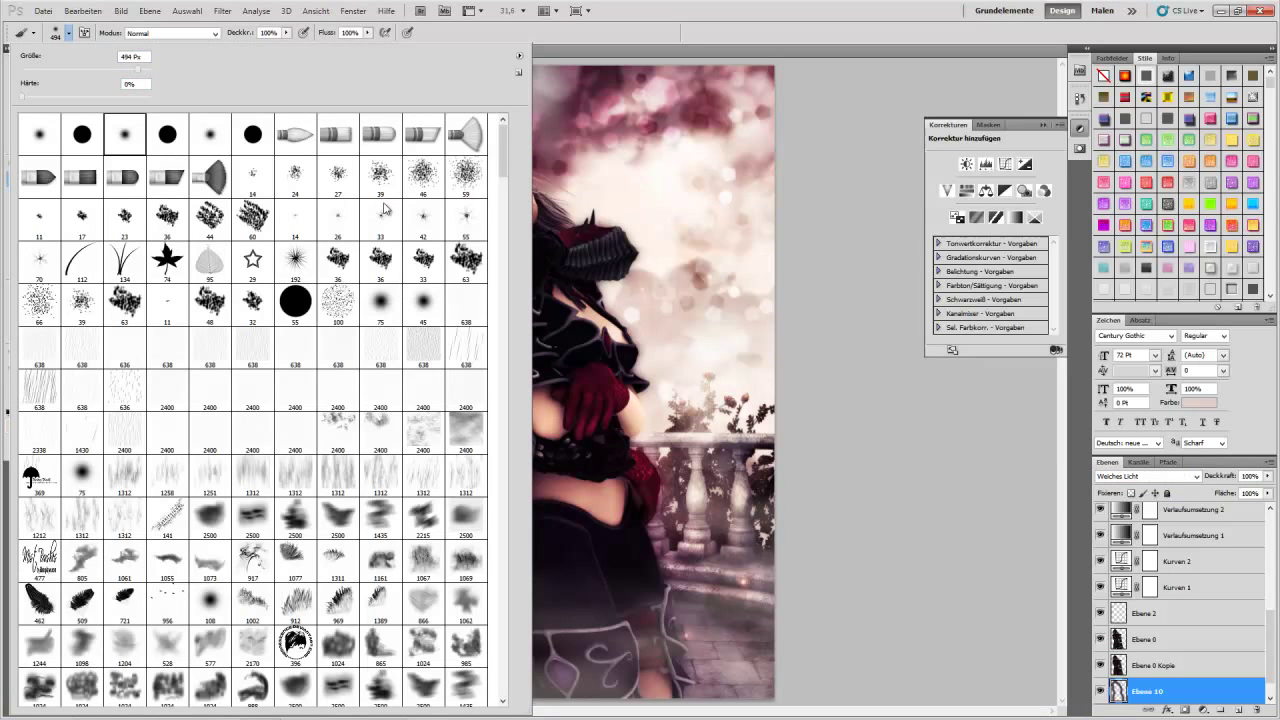
{"action": "key", "text": "Down"}
{"action": "key", "text": "Return"}
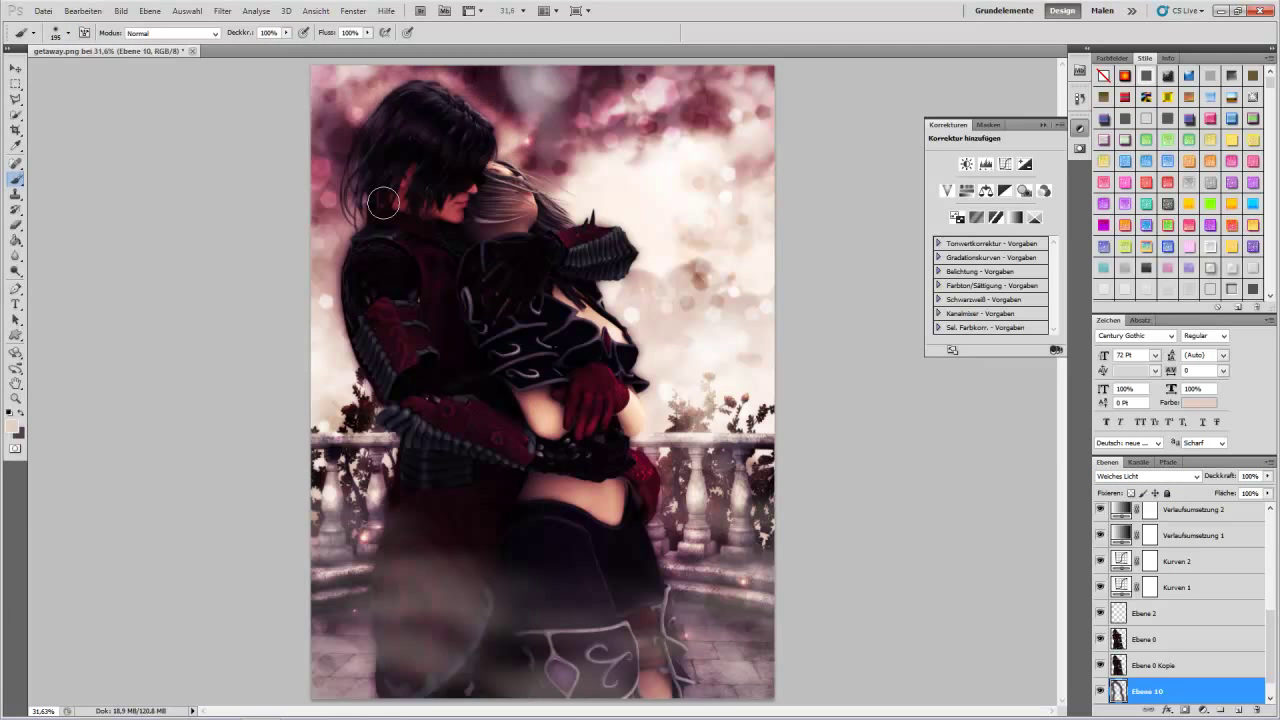
{"action": "key", "text": "ctrl+alt+z"}
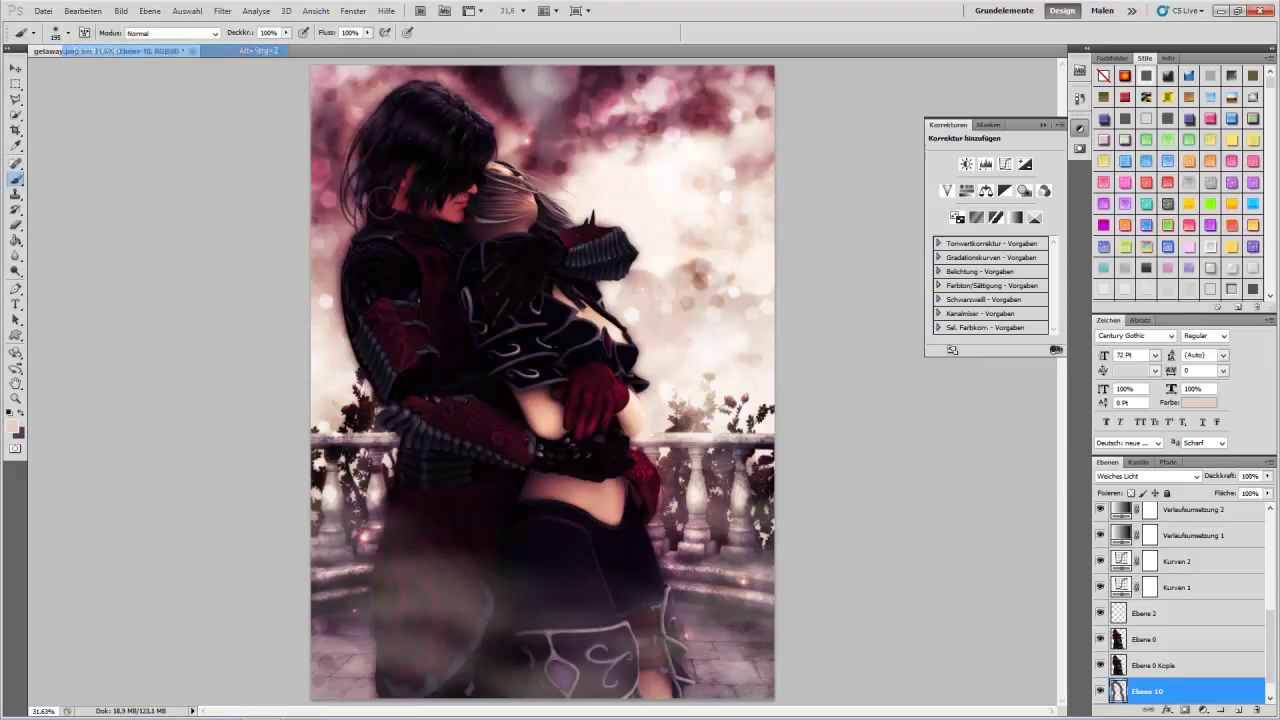
{"action": "key", "text": "ctrl+shift+alt+n"}
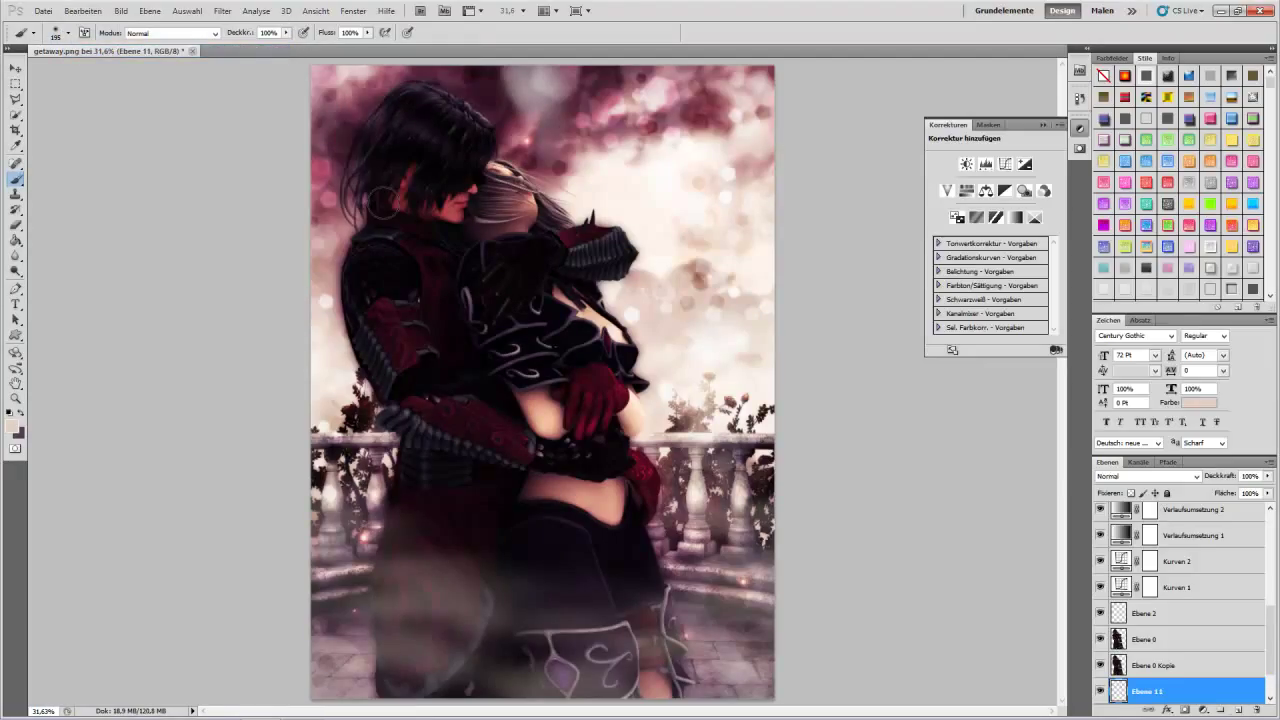
Paint white glow strokes along the couple's right edge and hair outline on Ebene 11, blended Weiches Licht.
{"action": "mouse_move", "coordinate": [680, 600]}
{"action": "left_mouse_down"}
{"action": "mouse_move", "coordinate": [640, 490]}
{"action": "mouse_move", "coordinate": [638, 446]}
{"action": "mouse_move", "coordinate": [652, 462]}
{"action": "mouse_move", "coordinate": [625, 300]}
{"action": "left_mouse_up"}
{"action": "mouse_move", "coordinate": [602, 224]}
{"action": "left_mouse_down"}
{"action": "mouse_move", "coordinate": [490, 122]}
{"action": "mouse_move", "coordinate": [410, 84]}
{"action": "mouse_move", "coordinate": [336, 200]}
{"action": "mouse_move", "coordinate": [352, 175]}
{"action": "mouse_move", "coordinate": [333, 300]}
{"action": "mouse_move", "coordinate": [362, 410]}
{"action": "mouse_move", "coordinate": [370, 555]}
{"action": "left_mouse_up"}
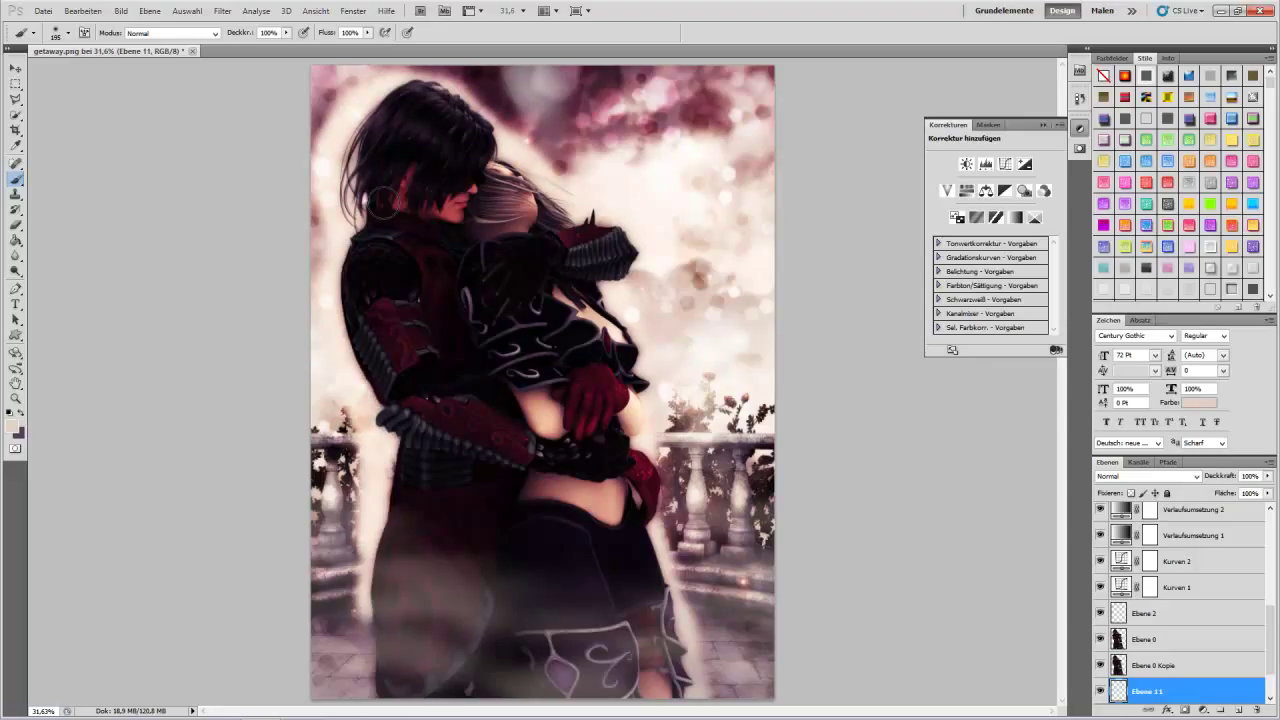
{"action": "key", "text": "Down"}
{"action": "key", "text": "Up"}
{"action": "key", "text": "Up"}
{"action": "key", "text": "Return"}
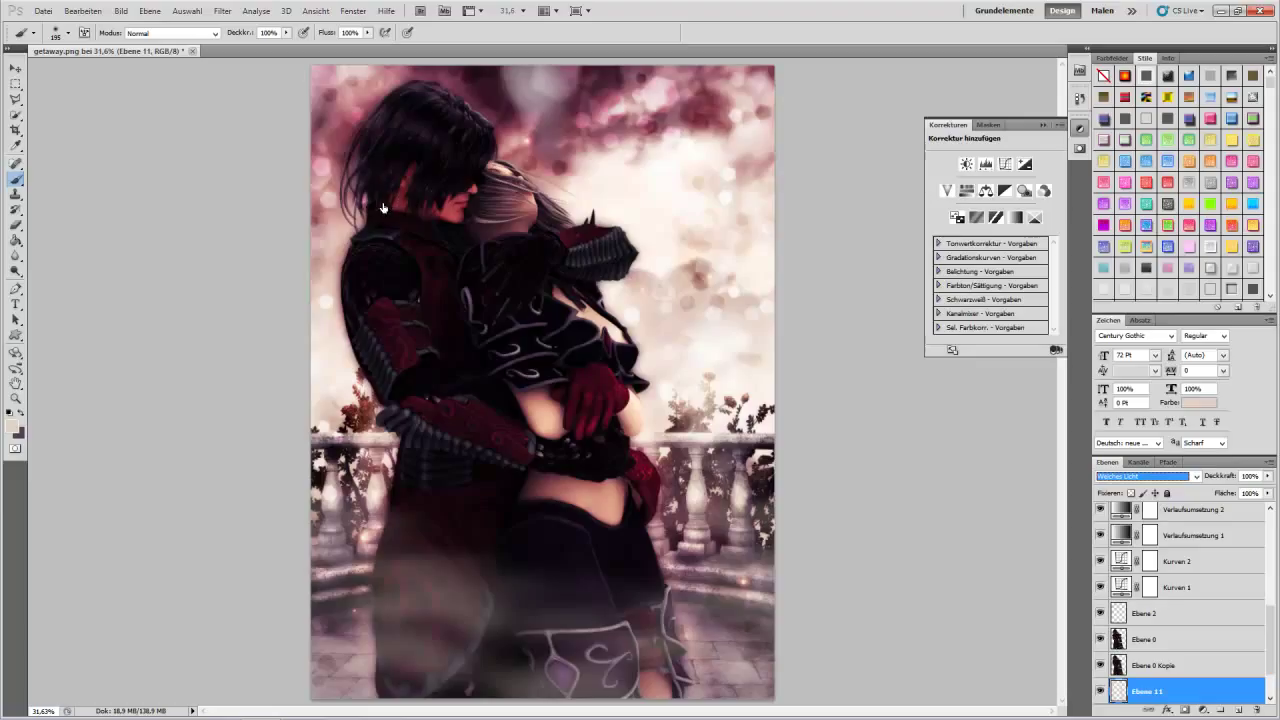
Lower Ebene 11's fill to 84% and add a new empty layer, Ebene 12.
{"action": "key", "text": "Tab"}
{"action": "key", "text": "Tab"}
{"action": "type", "text": "76"}
{"action": "key", "text": "Return"}
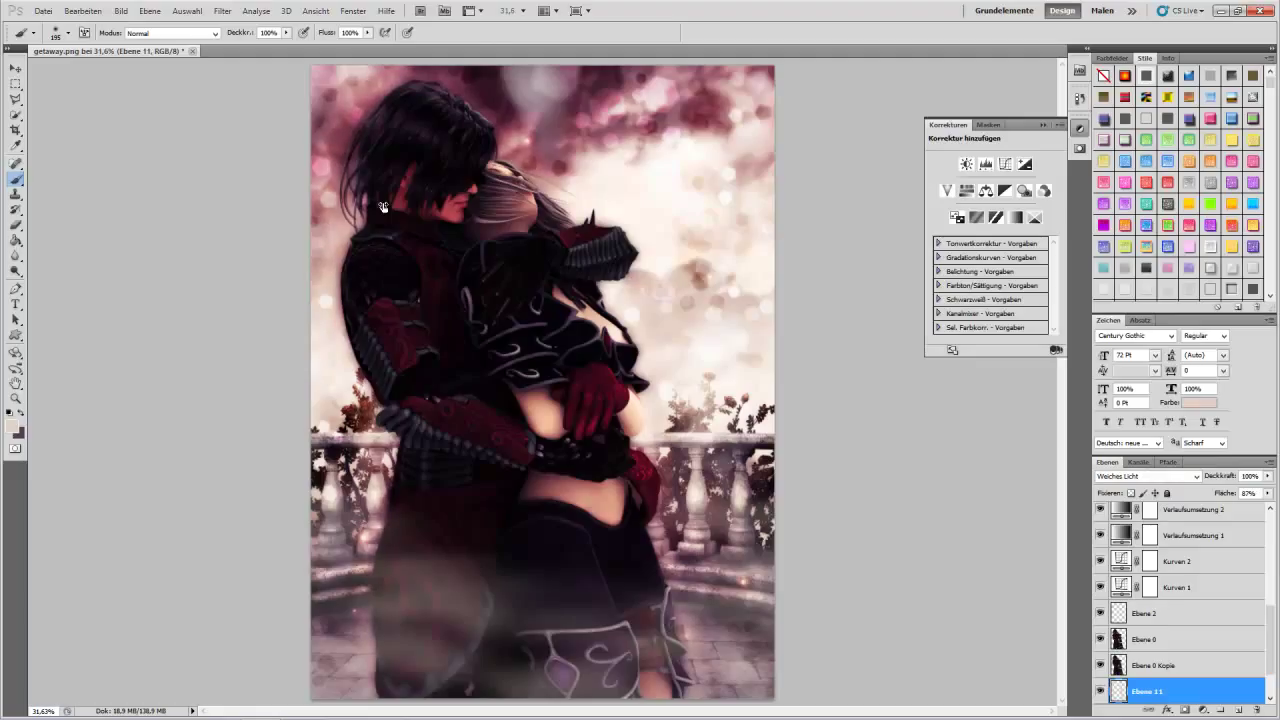
{"action": "key", "text": "v"}
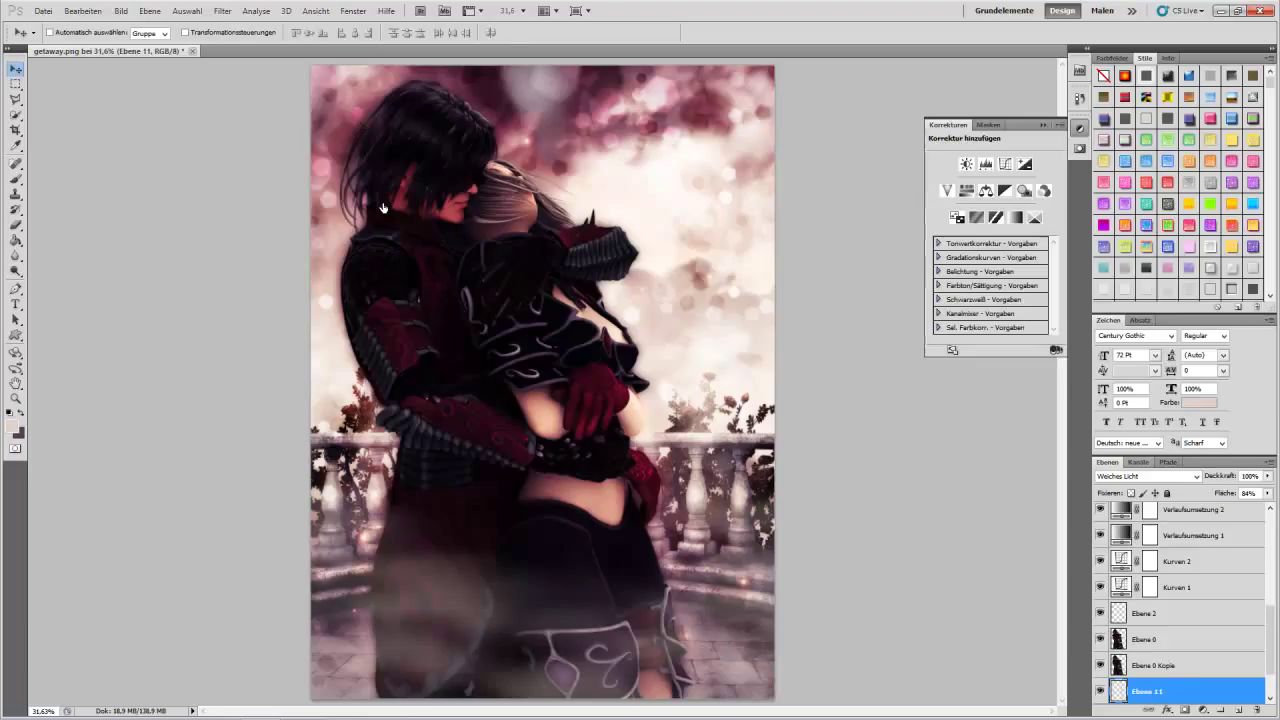
{"action": "key", "text": "ctrl+shift+alt+n"}
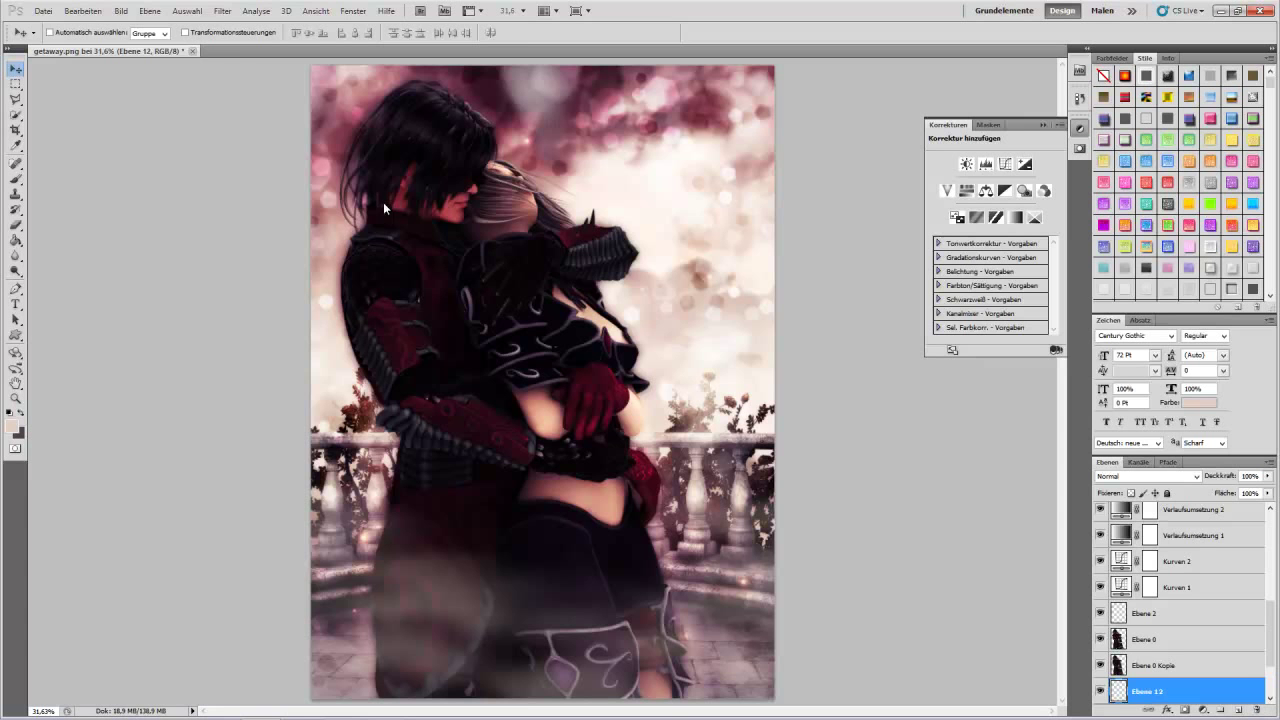
Select the 2500 sparkle brush from the Brush Preset picker.
{"action": "key", "text": "b"}
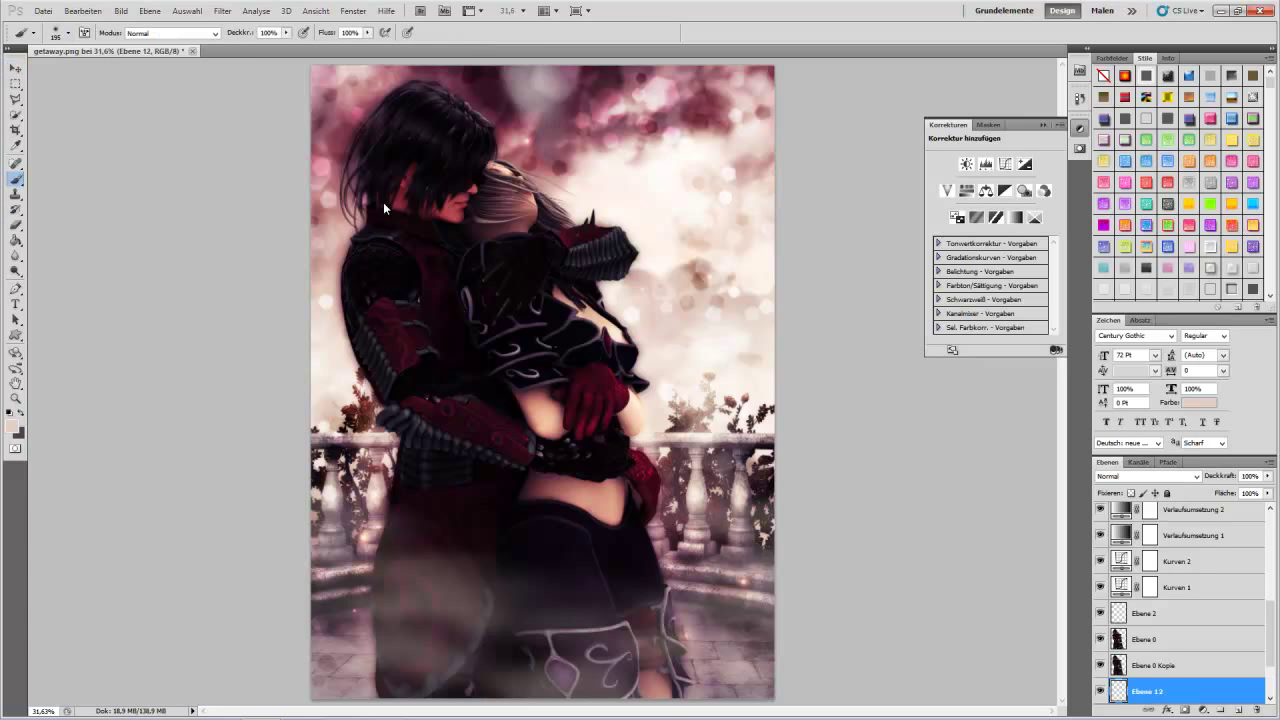
{"action": "right_click", "coordinate": [383, 208]}
{"action": "scroll", "coordinate": [383, 208], "scroll_direction": "down", "scroll_amount": 5}
{"action": "scroll", "coordinate": [383, 208], "scroll_direction": "down", "scroll_amount": 5}
{"action": "scroll", "coordinate": [383, 208], "scroll_direction": "down", "scroll_amount": 5}
{"action": "scroll", "coordinate": [383, 208], "scroll_direction": "down", "scroll_amount": 5}
{"action": "scroll", "coordinate": [383, 208], "scroll_direction": "down", "scroll_amount": 5}
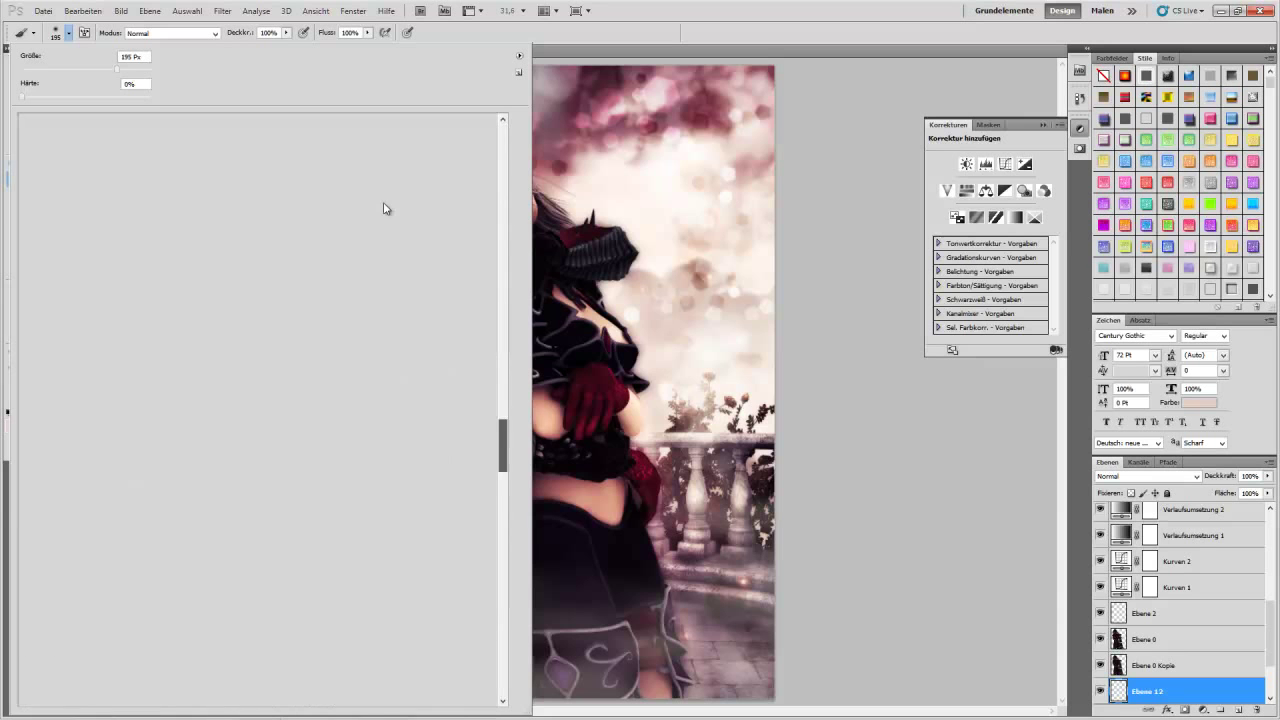
{"action": "scroll", "coordinate": [383, 208], "scroll_direction": "down", "scroll_amount": 2}
{"action": "scroll", "coordinate": [383, 208], "scroll_direction": "down", "scroll_amount": 5}
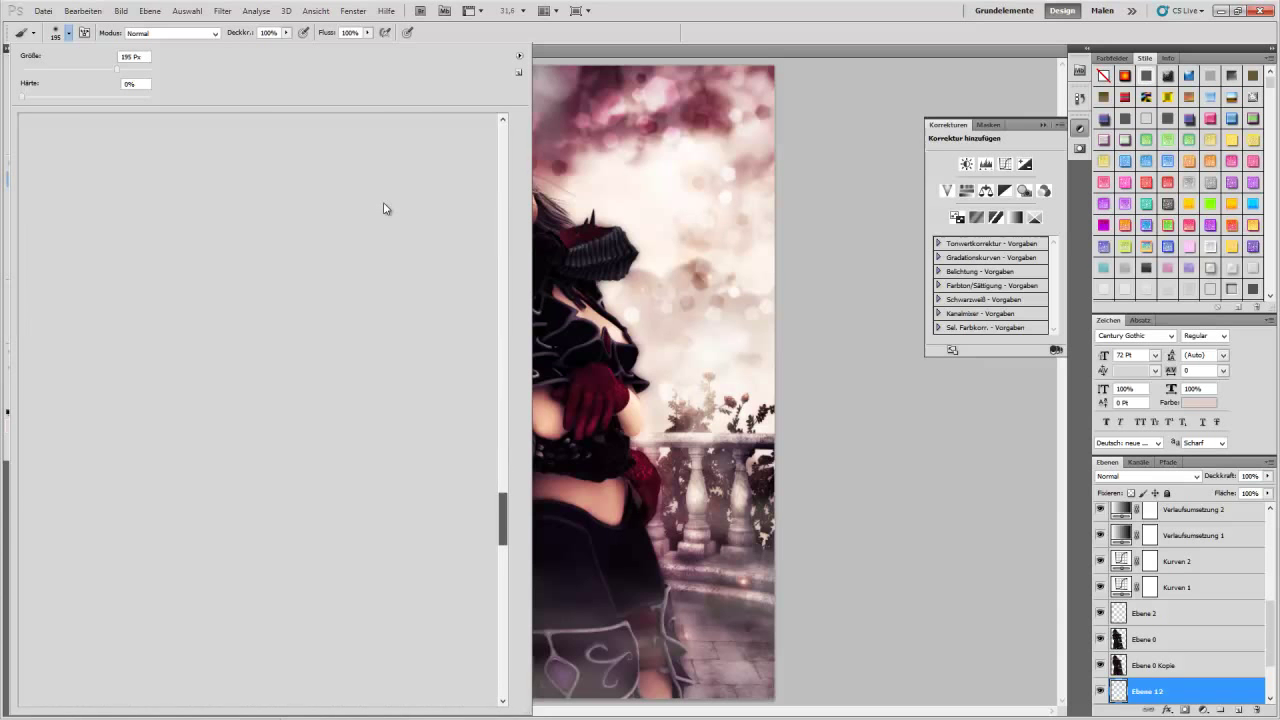
{"action": "scroll", "coordinate": [383, 208], "scroll_direction": "up", "scroll_amount": 5}
{"action": "scroll", "coordinate": [383, 208], "scroll_direction": "up", "scroll_amount": 2}
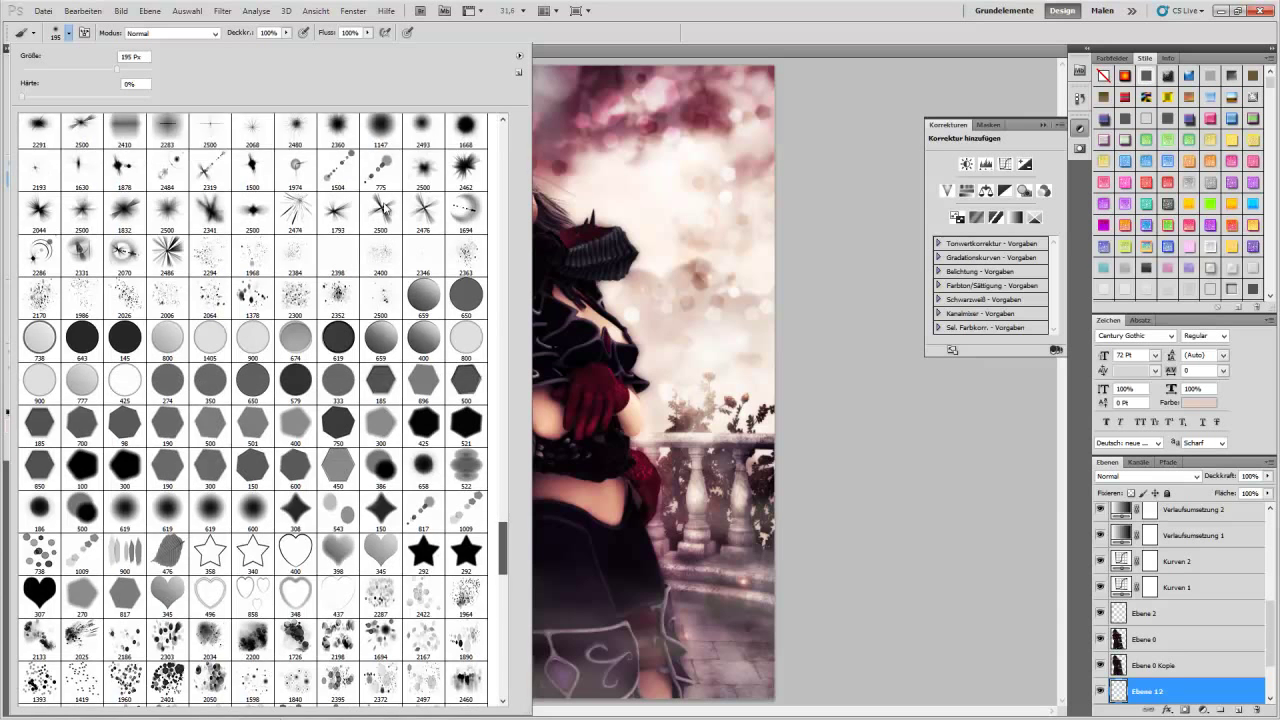
{"action": "scroll", "coordinate": [383, 208], "scroll_direction": "up", "scroll_amount": 3}
{"action": "scroll", "coordinate": [383, 208], "scroll_direction": "up", "scroll_amount": 3}
{"action": "scroll", "coordinate": [383, 208], "scroll_direction": "up", "scroll_amount": 3}
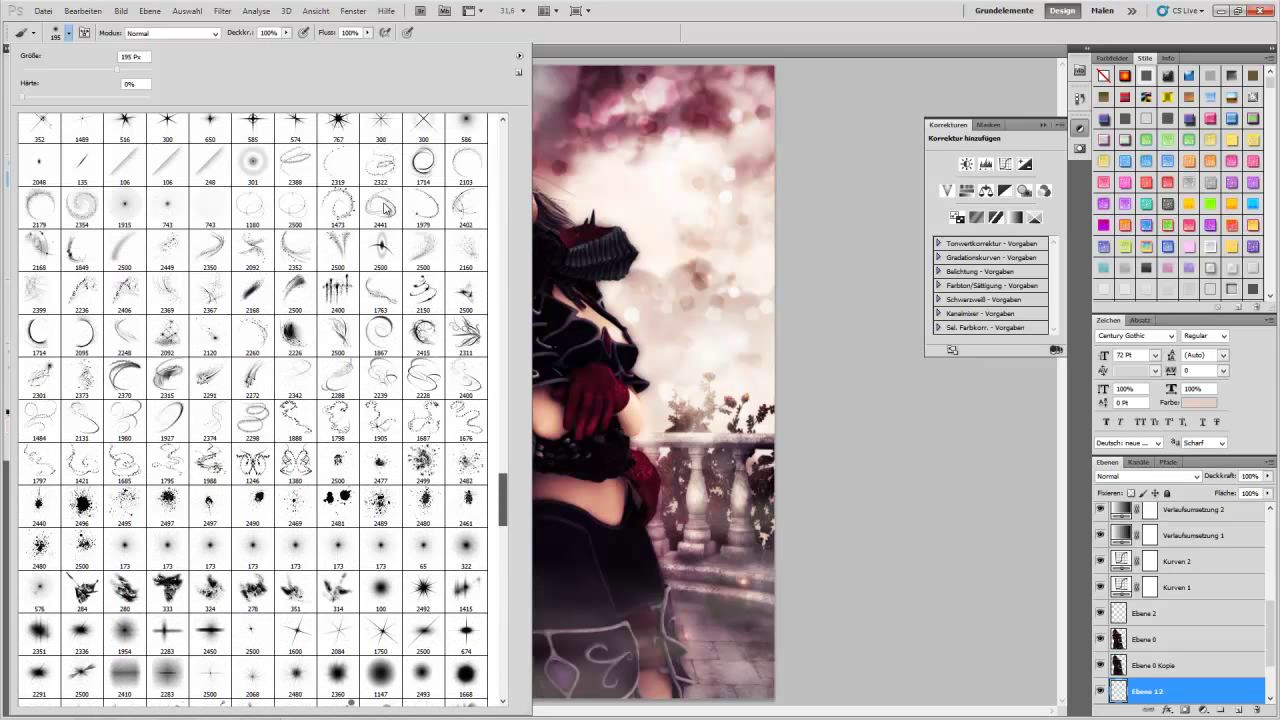
{"action": "left_click", "coordinate": [424, 250]}
{"action": "key", "text": "Return"}
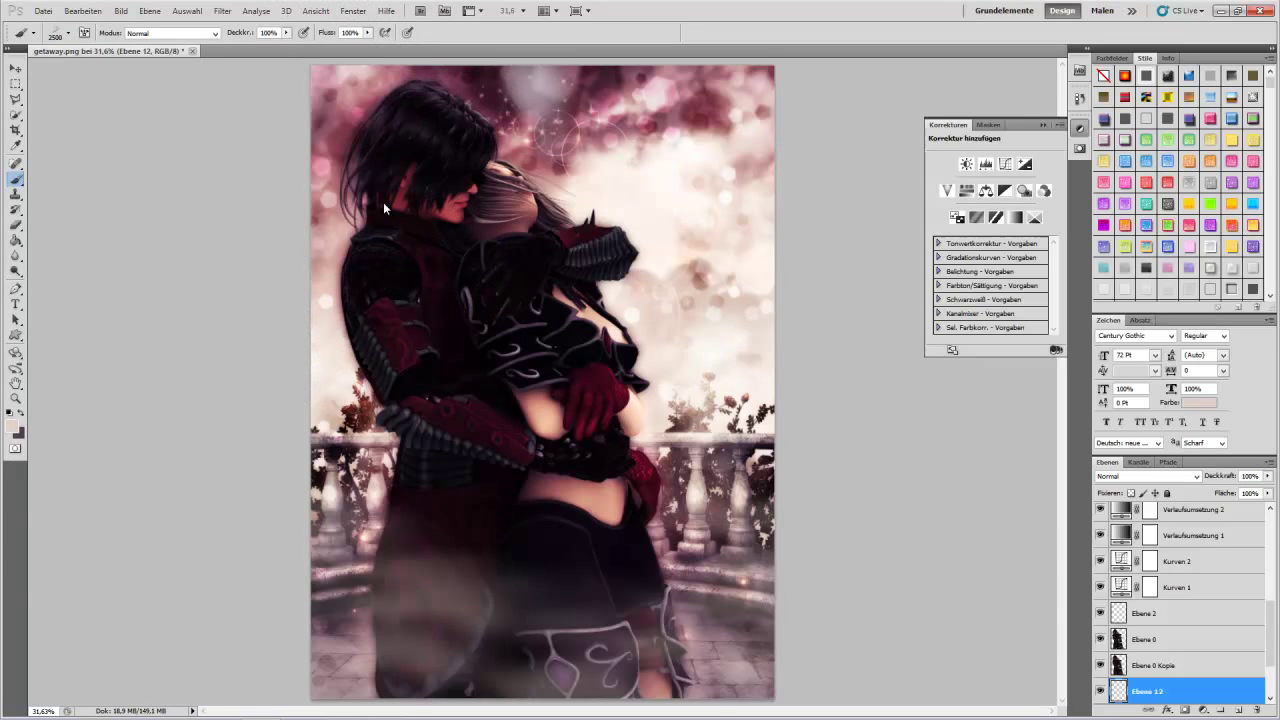
Set the foreground colour to black and switch to the 2092 sparkle brush.
{"action": "key", "text": "alt+e"}
{"action": "key", "text": "Return"}
{"action": "key", "text": "d"}
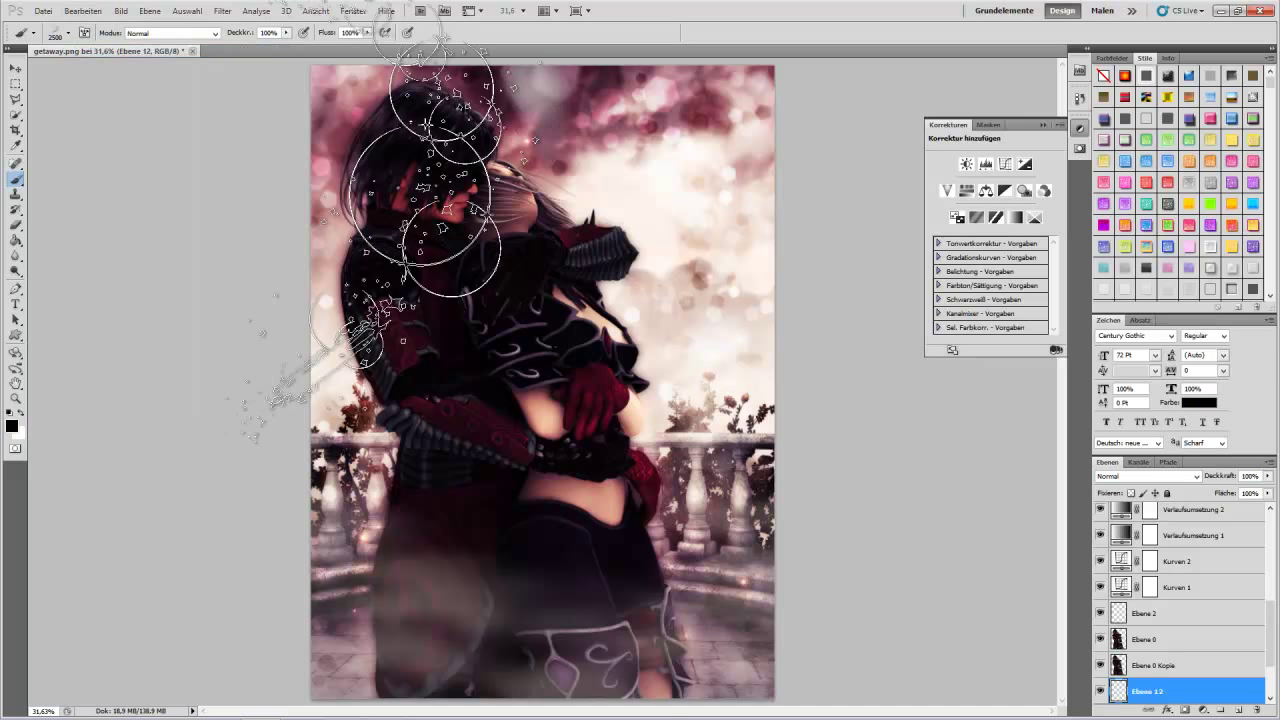
{"action": "right_click", "coordinate": [383, 208]}
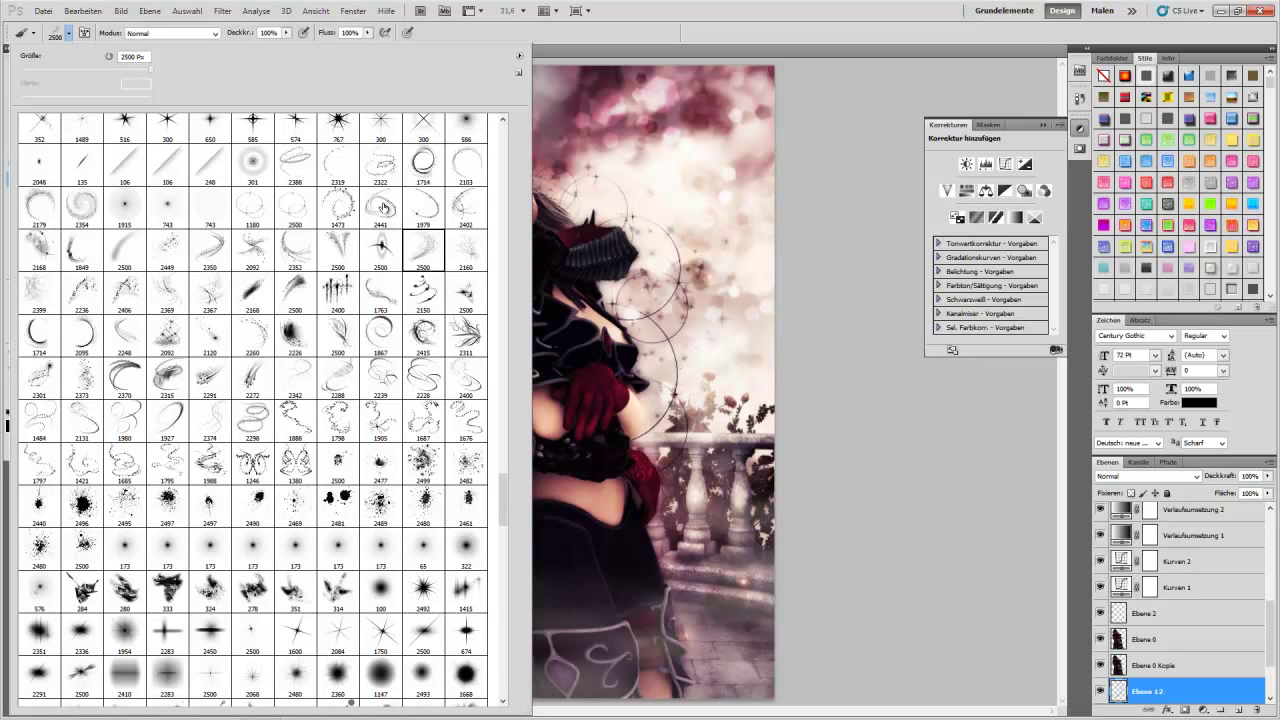
{"action": "left_click", "coordinate": [167, 337]}
{"action": "key", "text": "Return"}
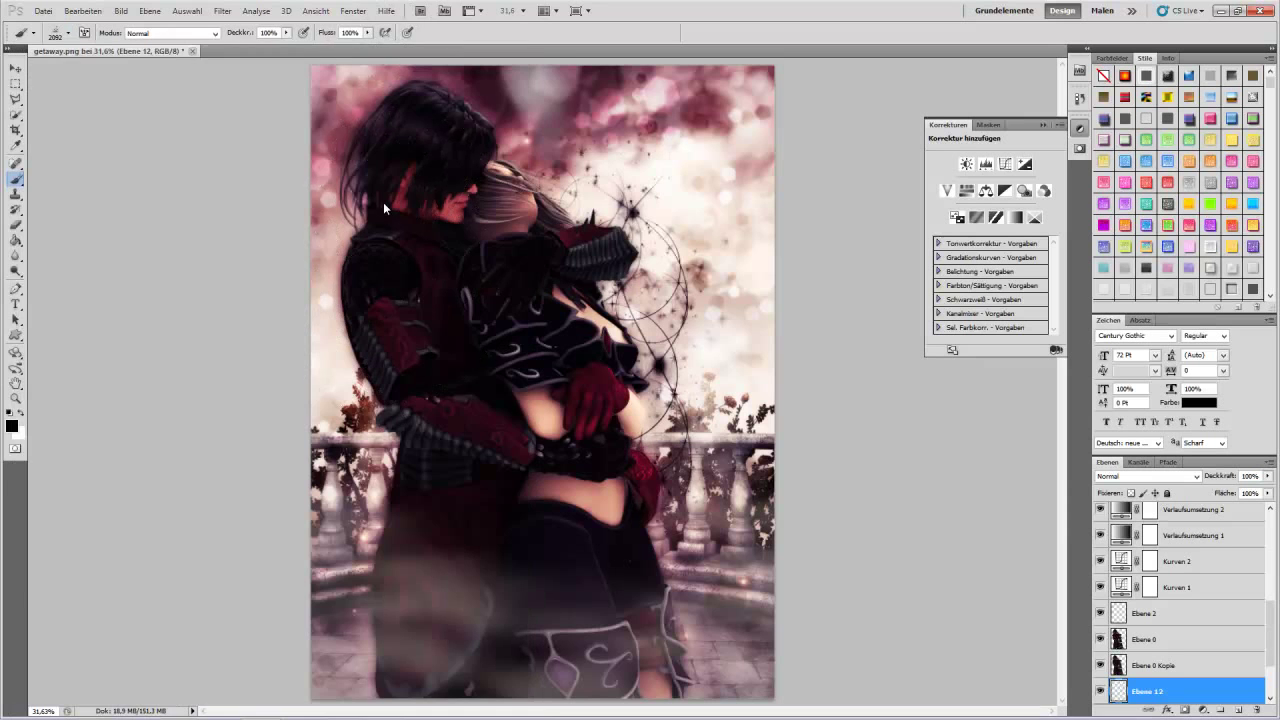
Undo the trial sparkle stroke and delete the test layer Ebene 12.
{"action": "left_click", "coordinate": [383, 208]}
{"action": "key", "text": "ctrl+z"}
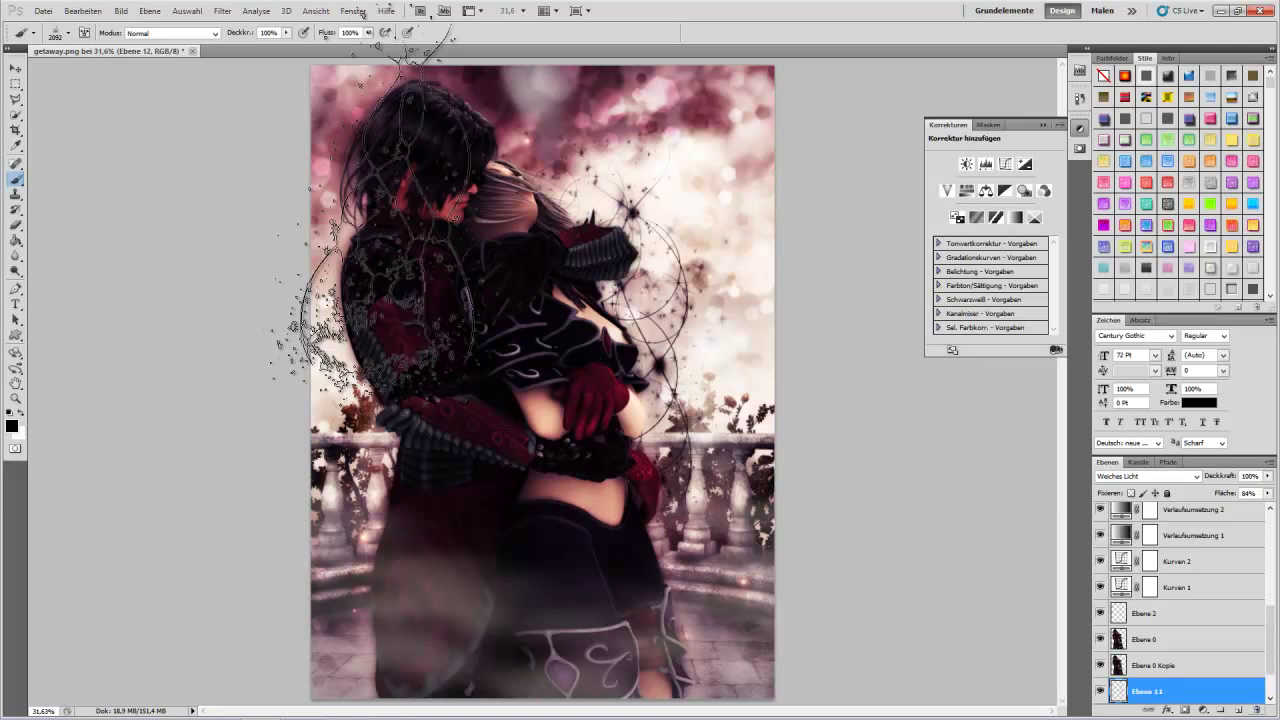
{"action": "key", "text": "ctrl+alt+z"}
{"action": "right_click", "coordinate": [383, 208]}
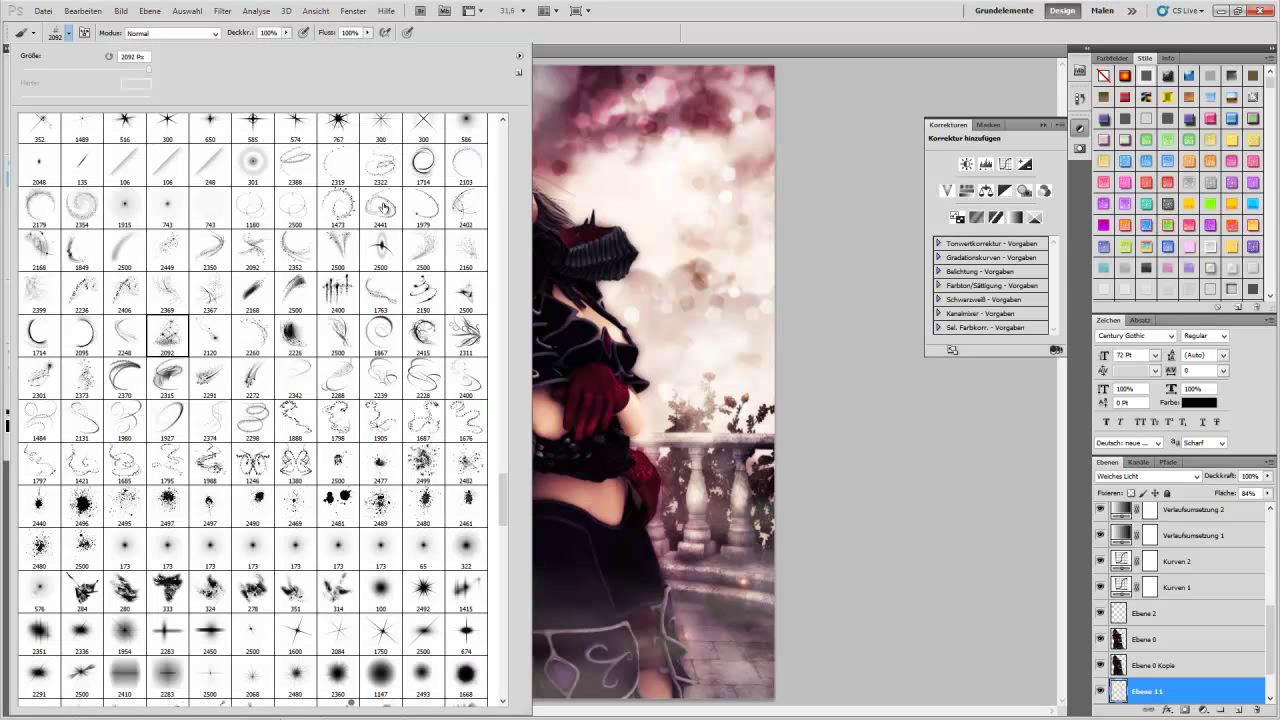
With the 1795 star-trail brush, stamp a star trail over the couple into the right sky on a new layer.
{"action": "double_click", "coordinate": [167, 465]}
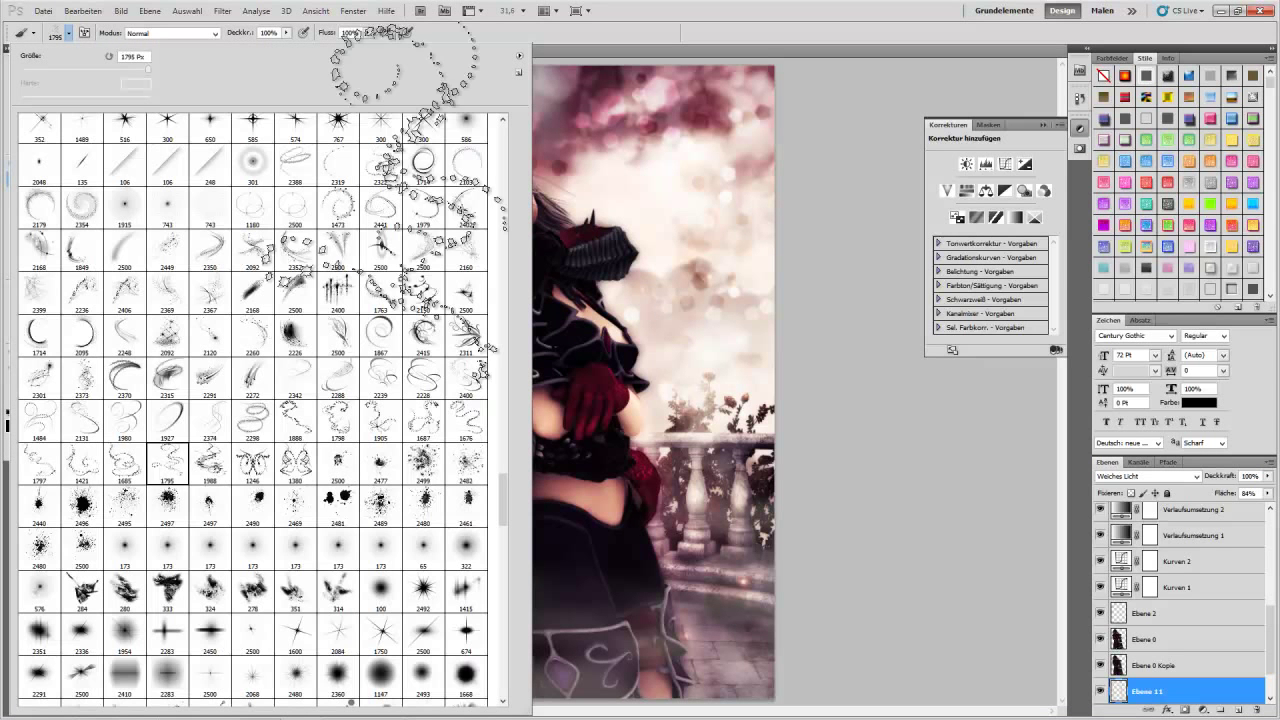
{"action": "key", "text": "Return"}
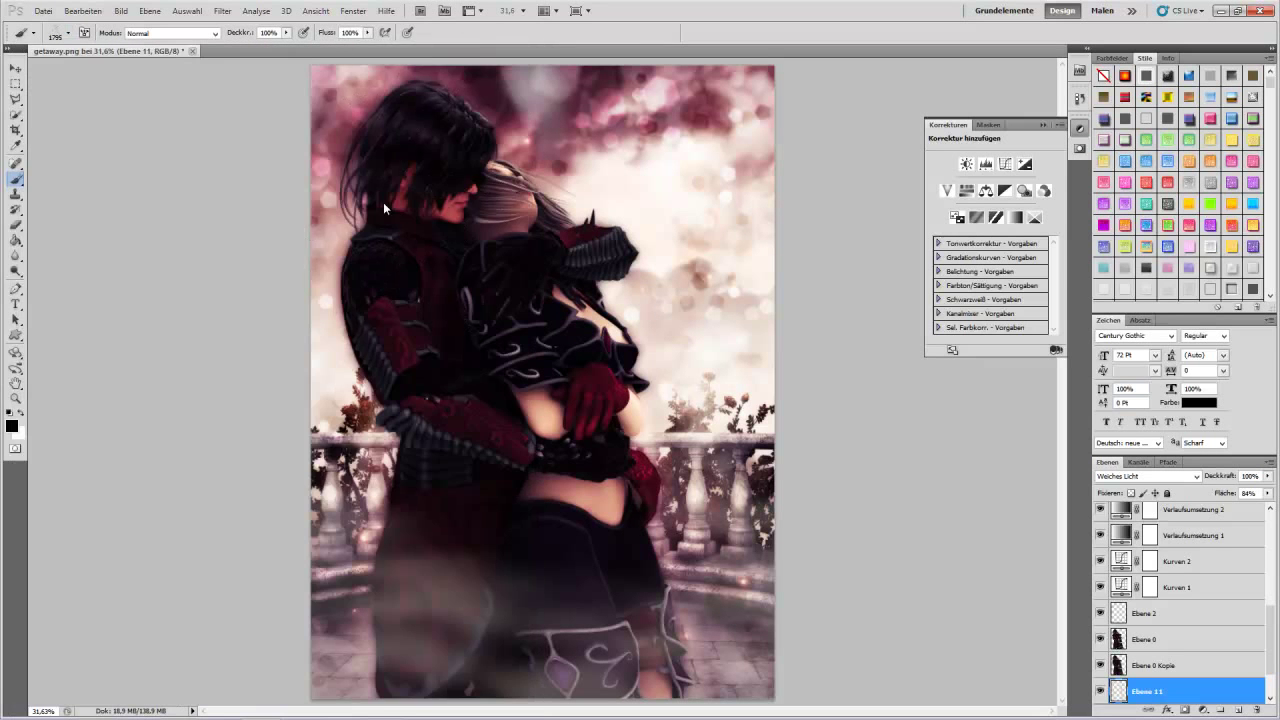
{"action": "left_click", "coordinate": [1238, 709]}
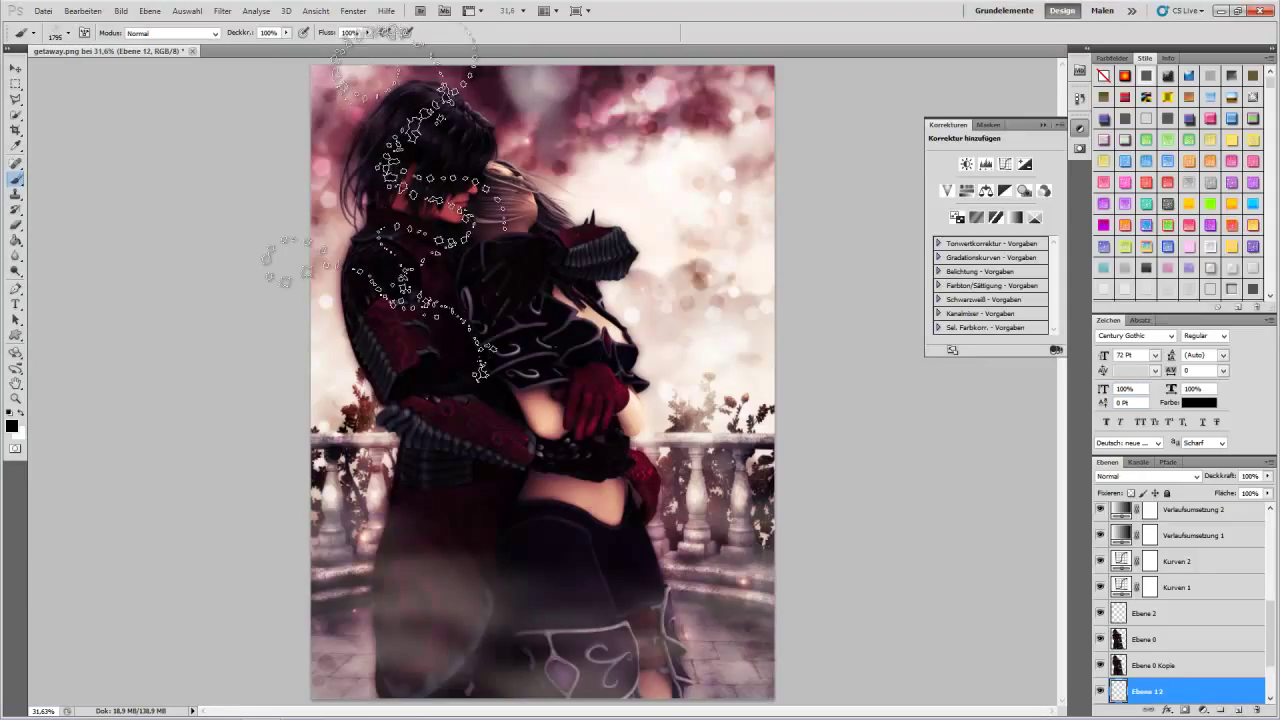
{"action": "left_click", "coordinate": [483, 200]}
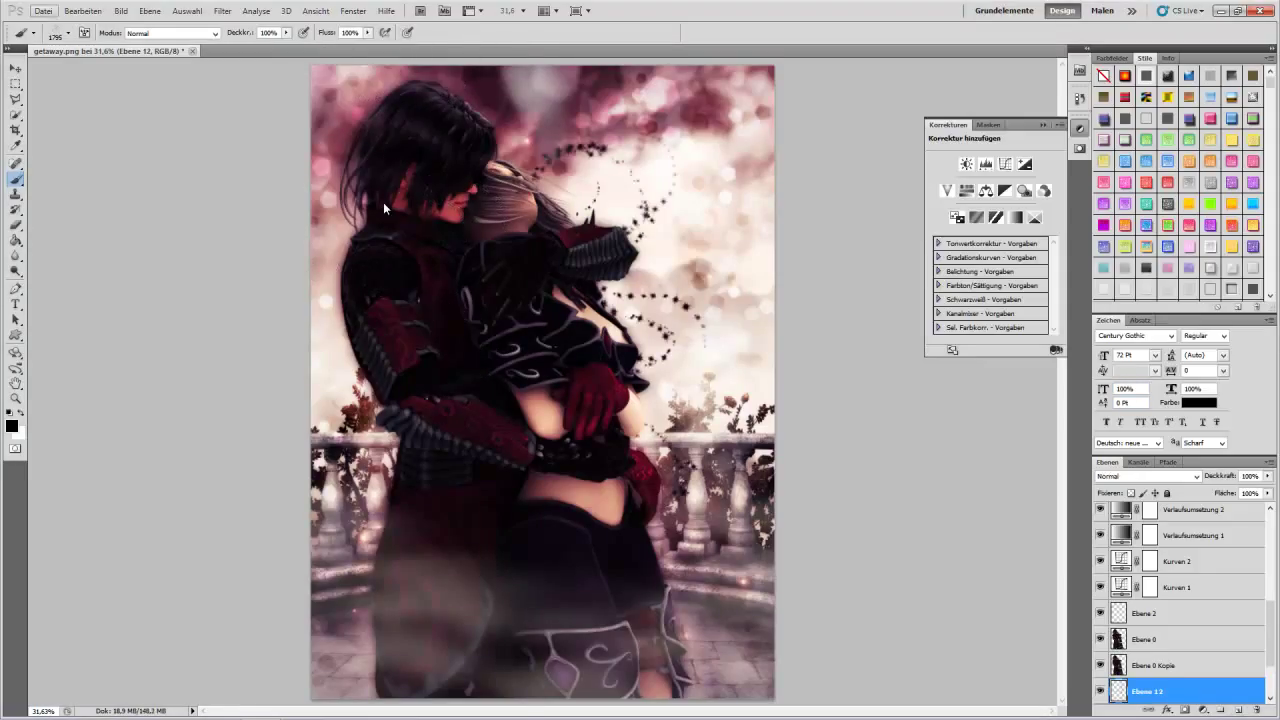
Switch to the neighbouring 1797 star brush and stamp star scatter near the man's hair.
{"action": "left_click", "coordinate": [67, 33]}
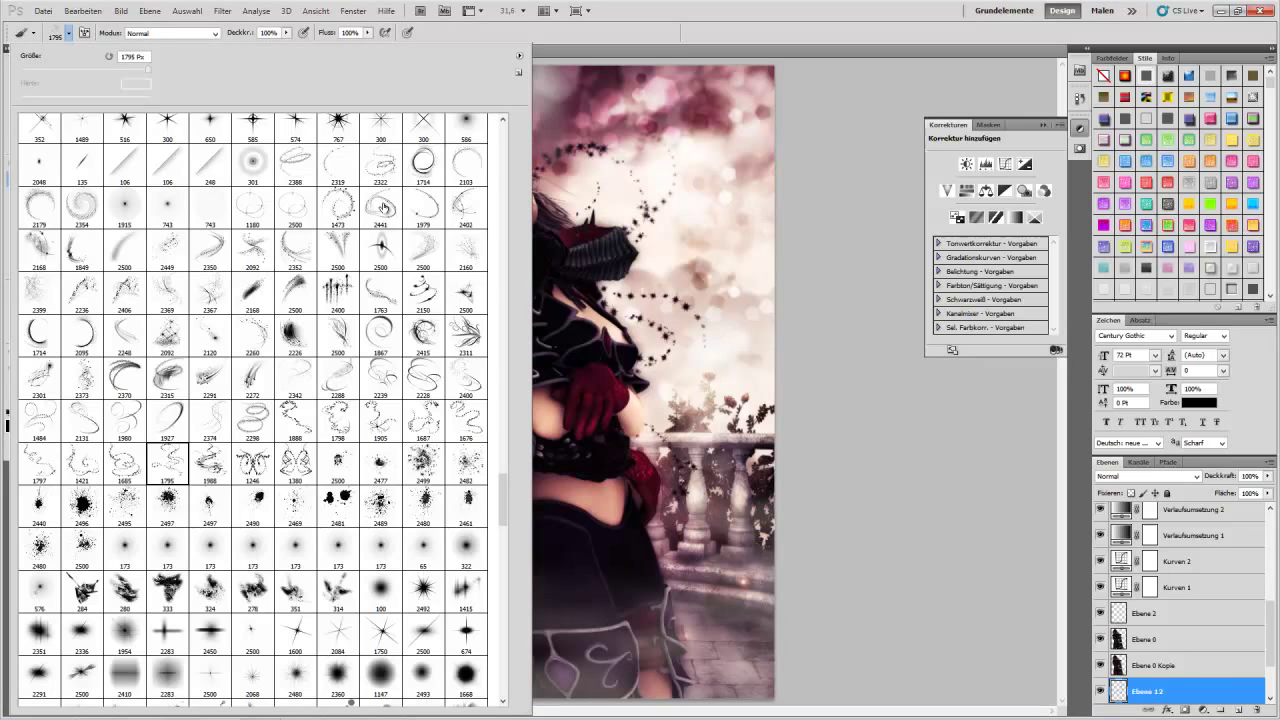
{"action": "key", "text": "comma"}
{"action": "key", "text": "comma"}
{"action": "key", "text": "comma"}
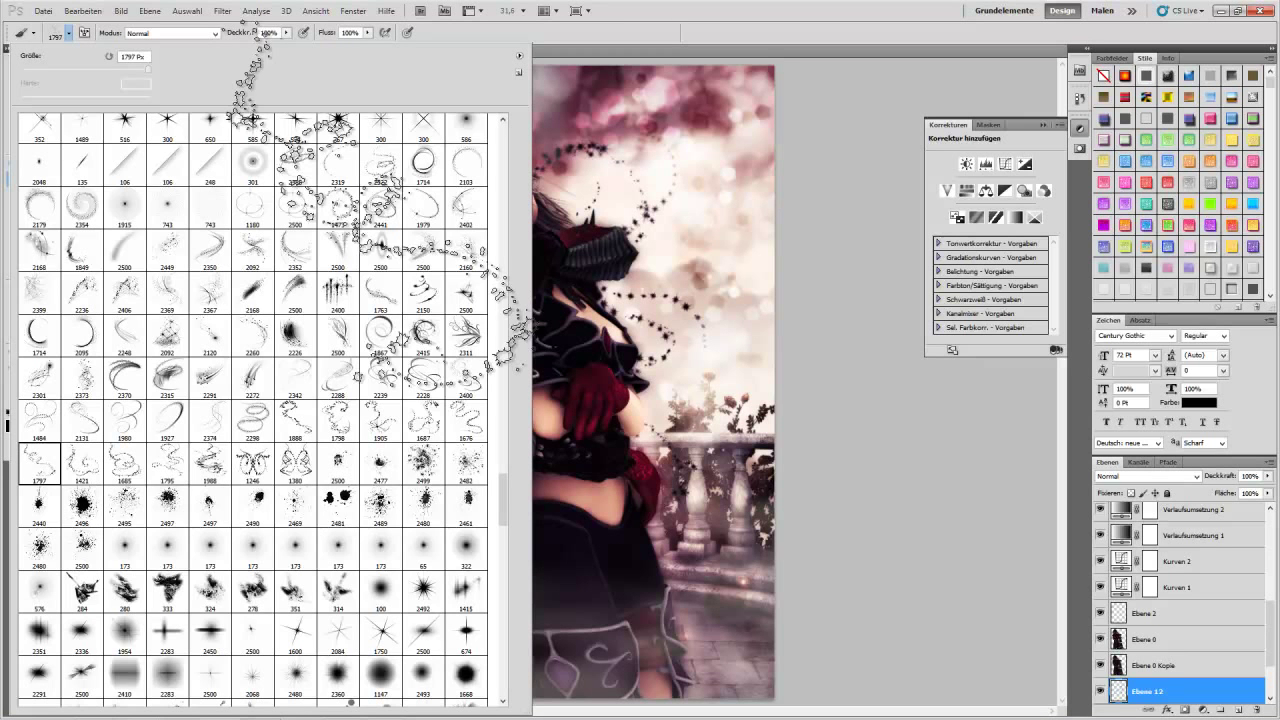
{"action": "key", "text": "Return"}
{"action": "left_click", "coordinate": [384, 206]}
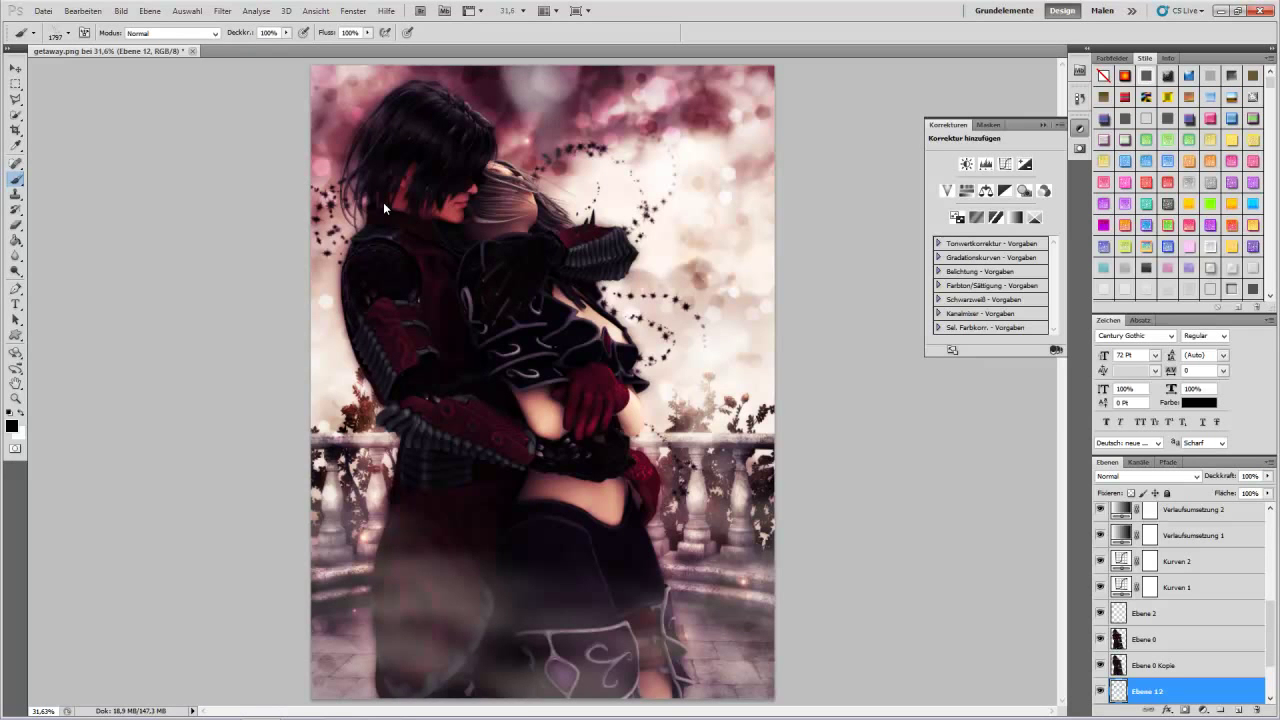
Pick the 1687 px star-trail brush and set Ebene 12's blend mode to Ineinanderkopieren.
{"action": "left_click", "coordinate": [68, 33]}
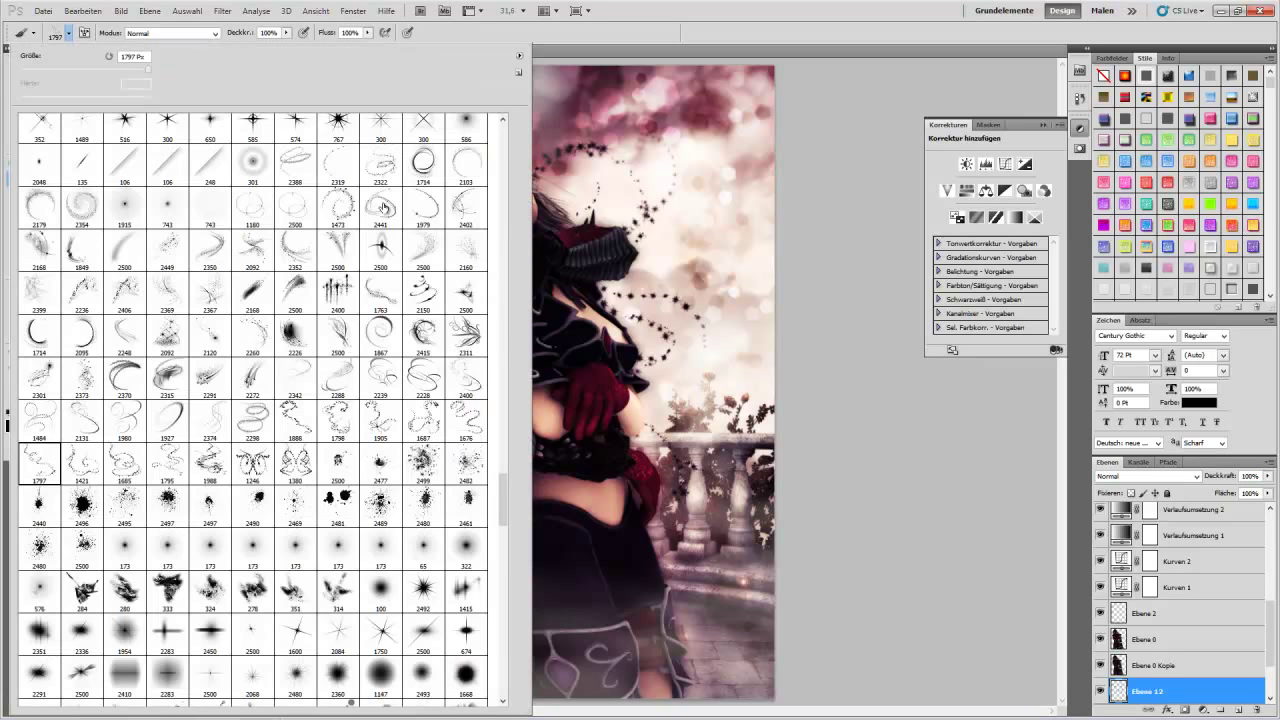
{"action": "left_click", "coordinate": [424, 415]}
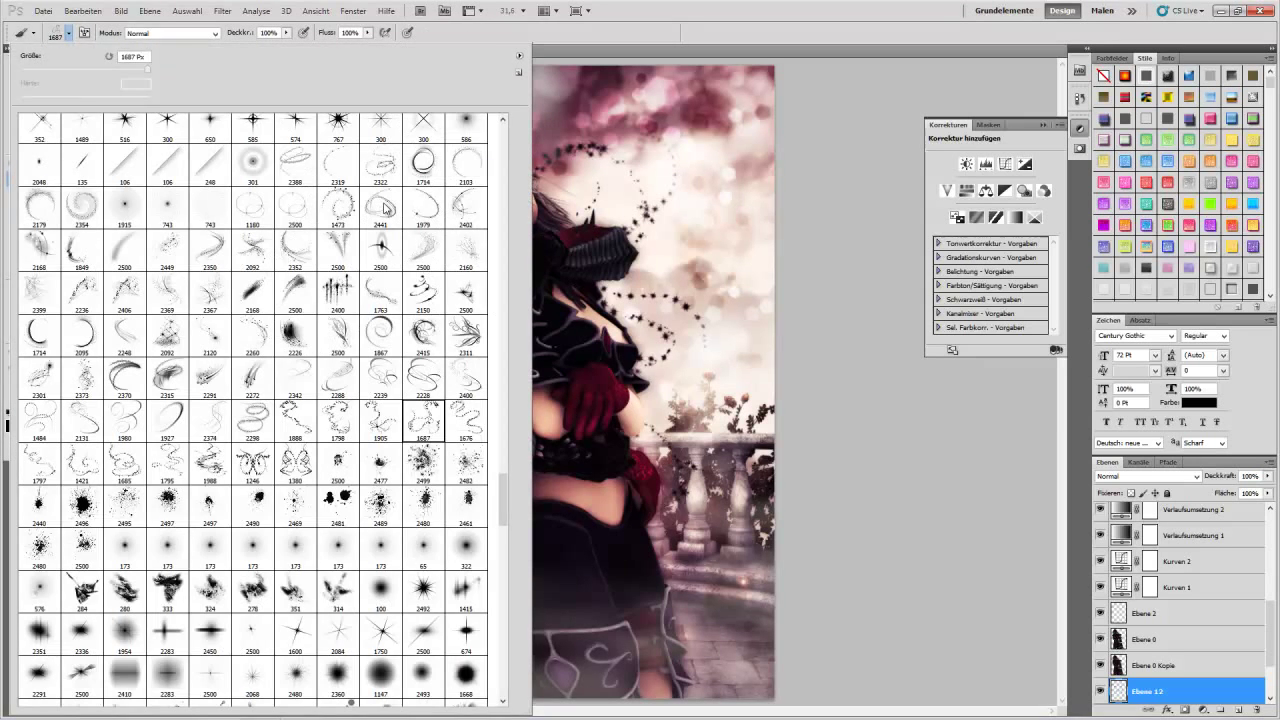
{"action": "key", "text": "Return"}
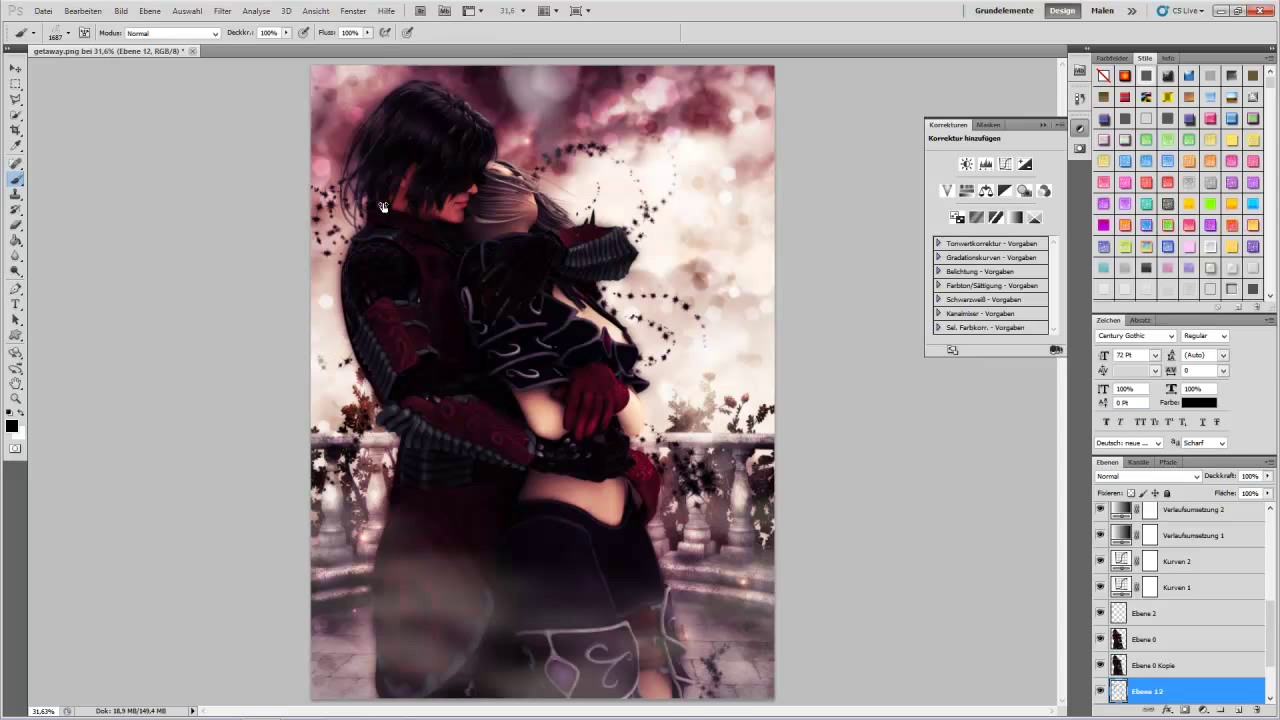
{"action": "left_click", "coordinate": [1145, 476]}
{"action": "left_click", "coordinate": [1149, 294]}
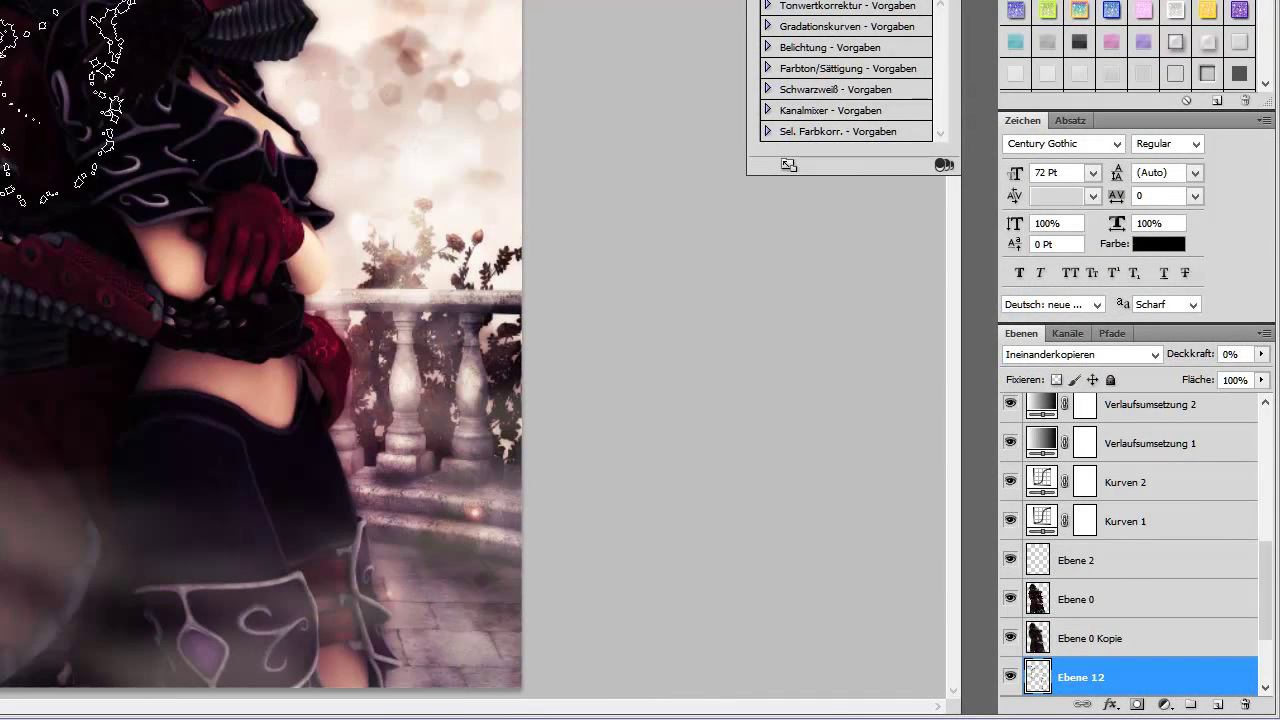
Set Ebene 12's fill to 0% in its blending options.
{"action": "right_click", "coordinate": [1080, 675]}
{"action": "left_click", "coordinate": [993, 231]}
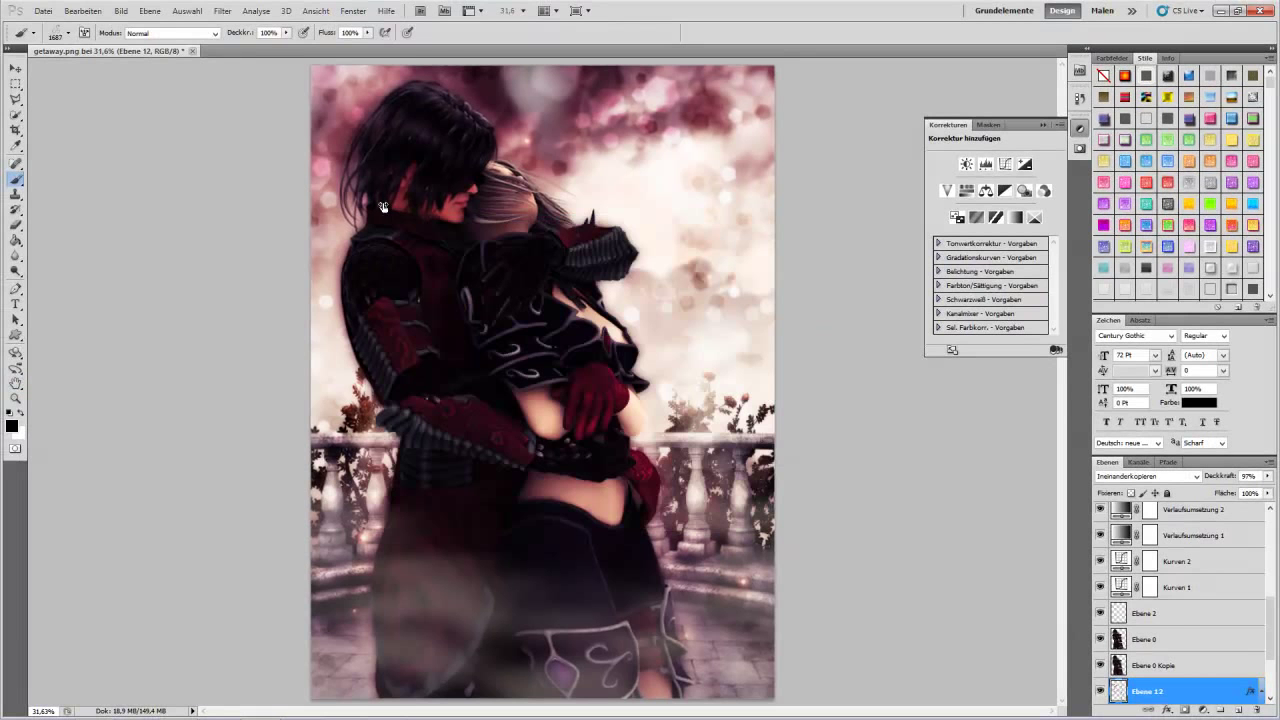
{"action": "key", "text": "shift+0"}
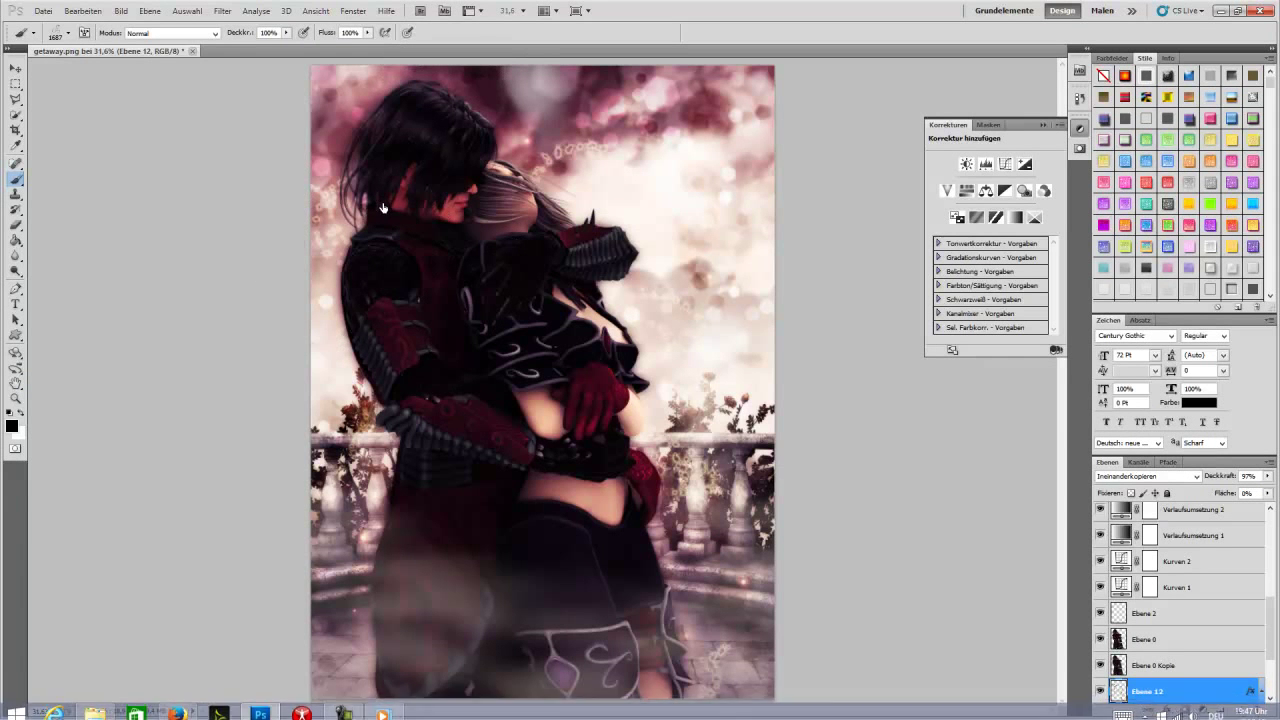
{"action": "right_click", "coordinate": [1110, 690]}
{"action": "left_click", "coordinate": [1097, 392]}
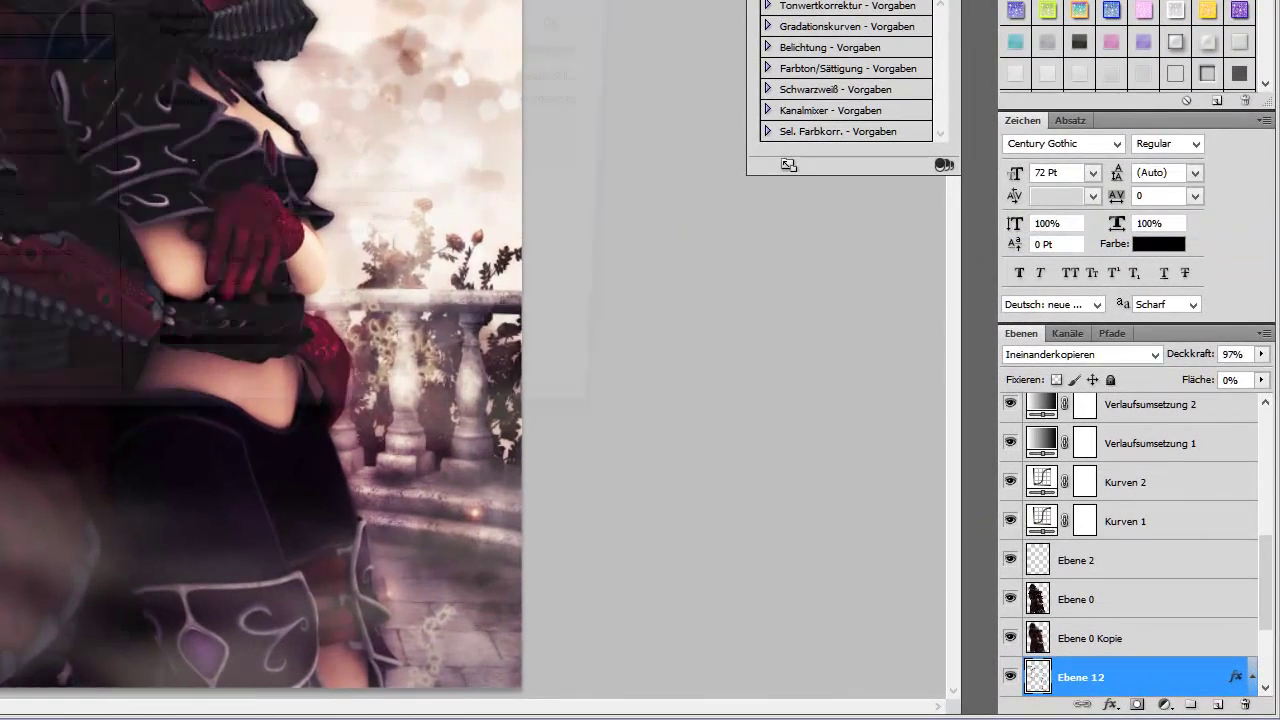
Add a 50 px outer glow in a pink sampled from the image.
{"action": "left_click", "coordinate": [25, 110]}
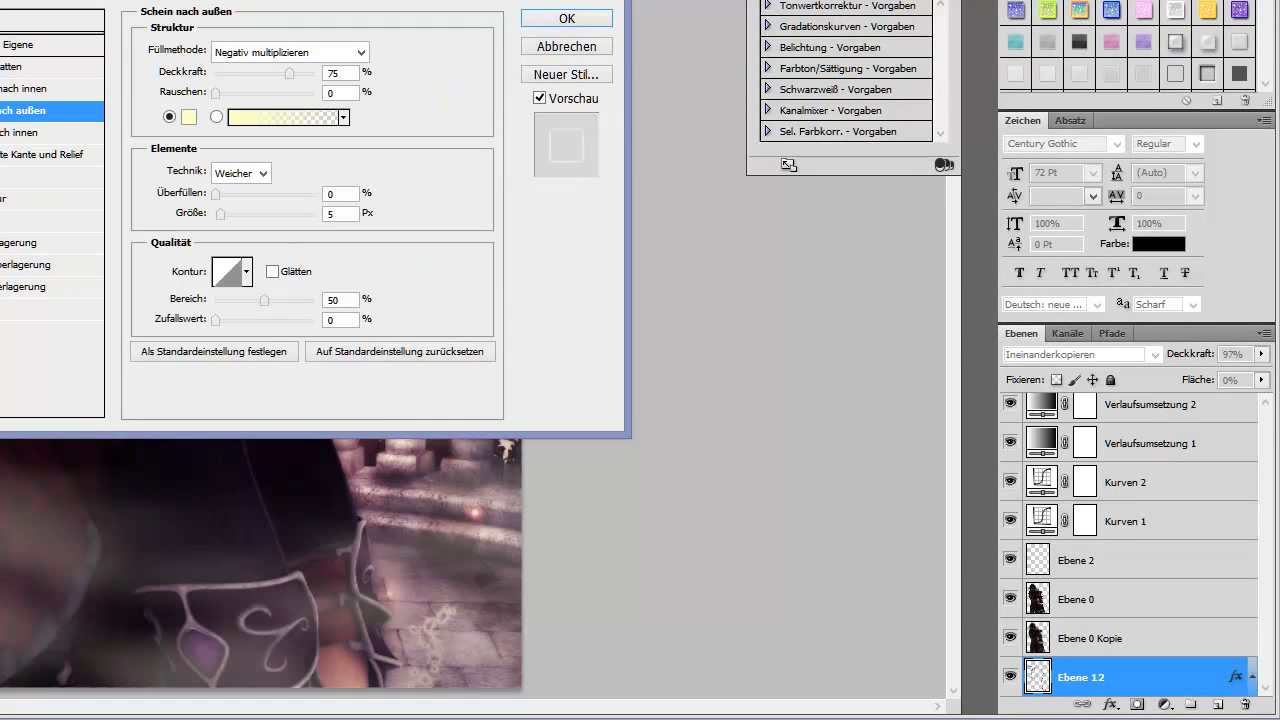
{"action": "left_click", "coordinate": [340, 213]}
{"action": "type", "text": "25"}
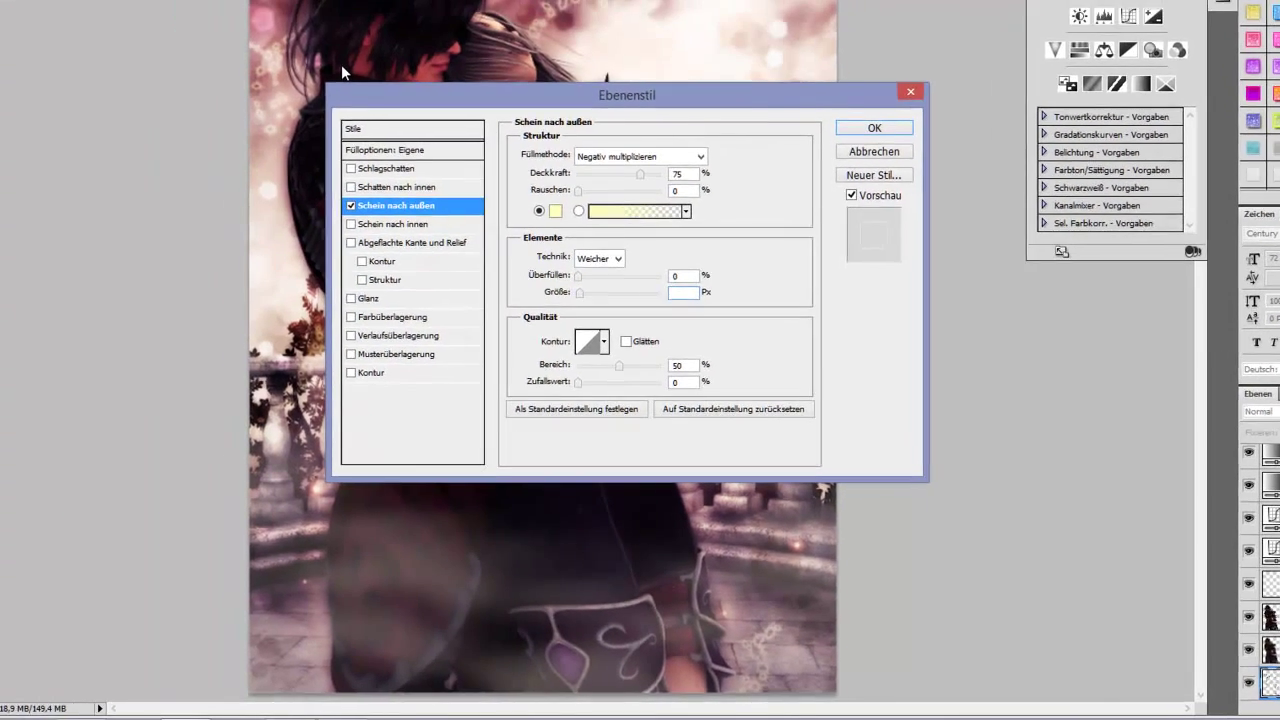
{"action": "key", "text": "BackSpace"}
{"action": "key", "text": "BackSpace"}
{"action": "type", "text": "50"}
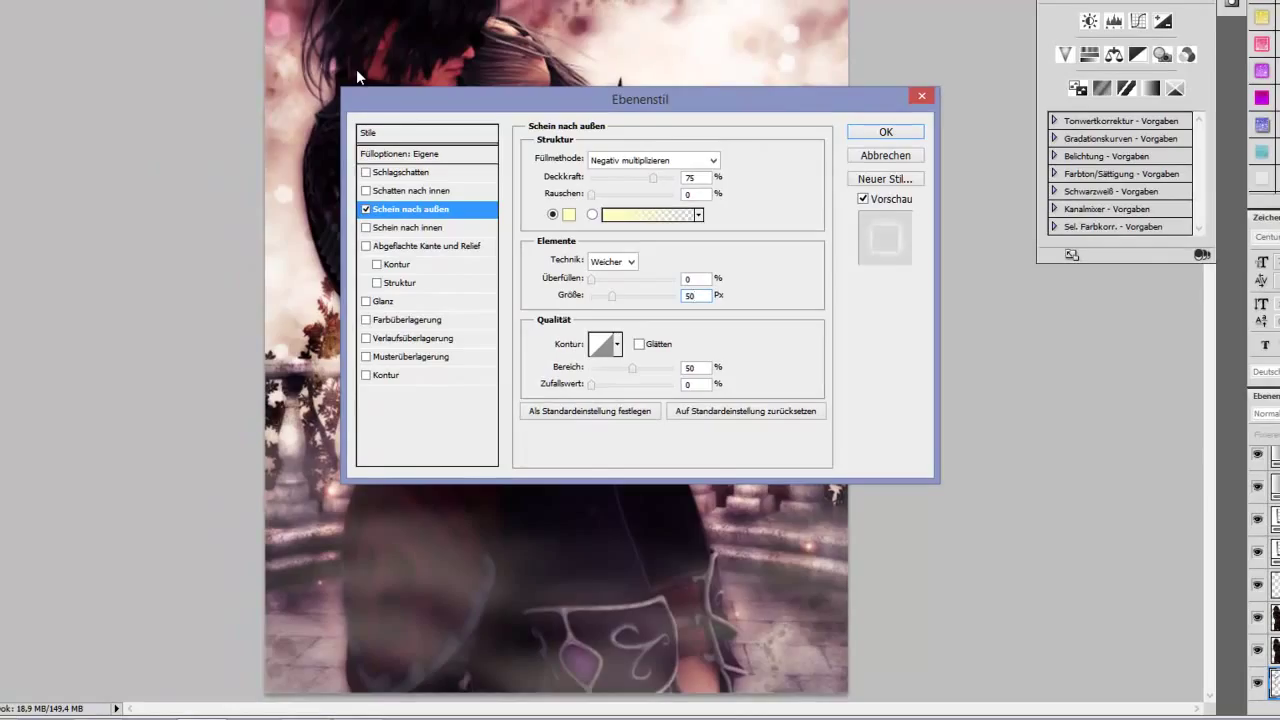
{"action": "left_click", "coordinate": [650, 214]}
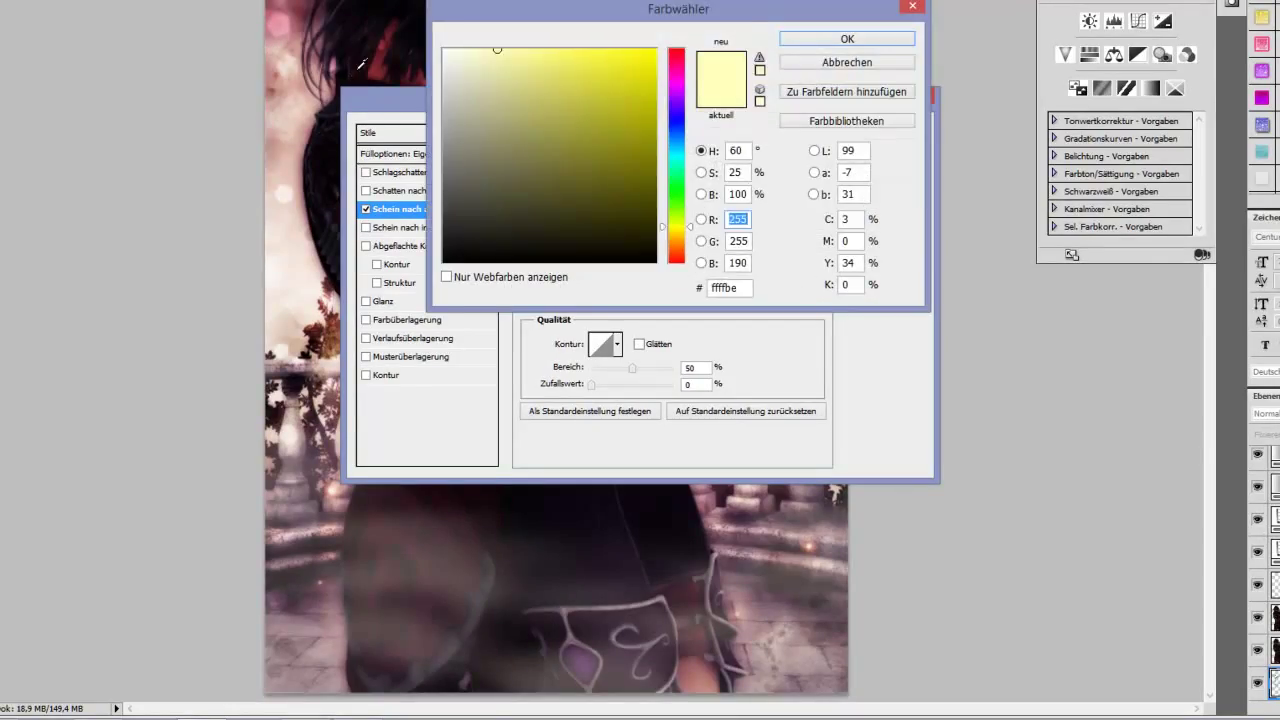
{"action": "left_click", "coordinate": [356, 69]}
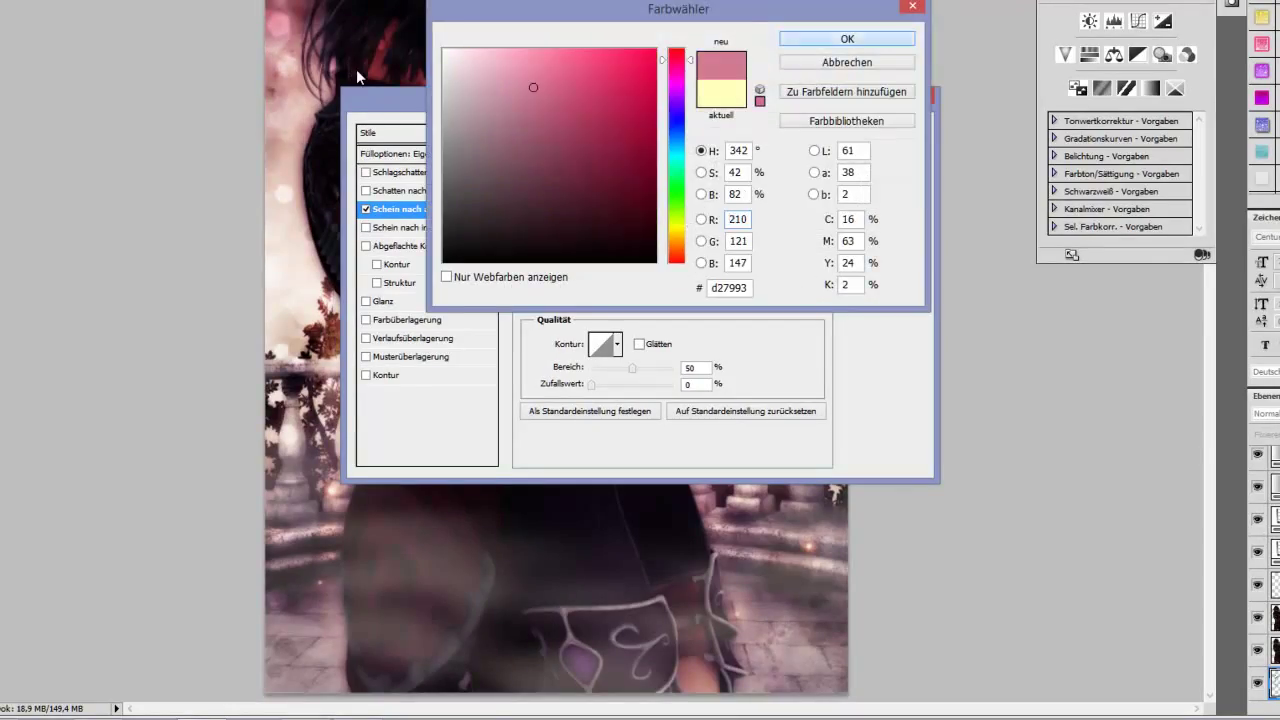
{"action": "key", "text": "Return"}
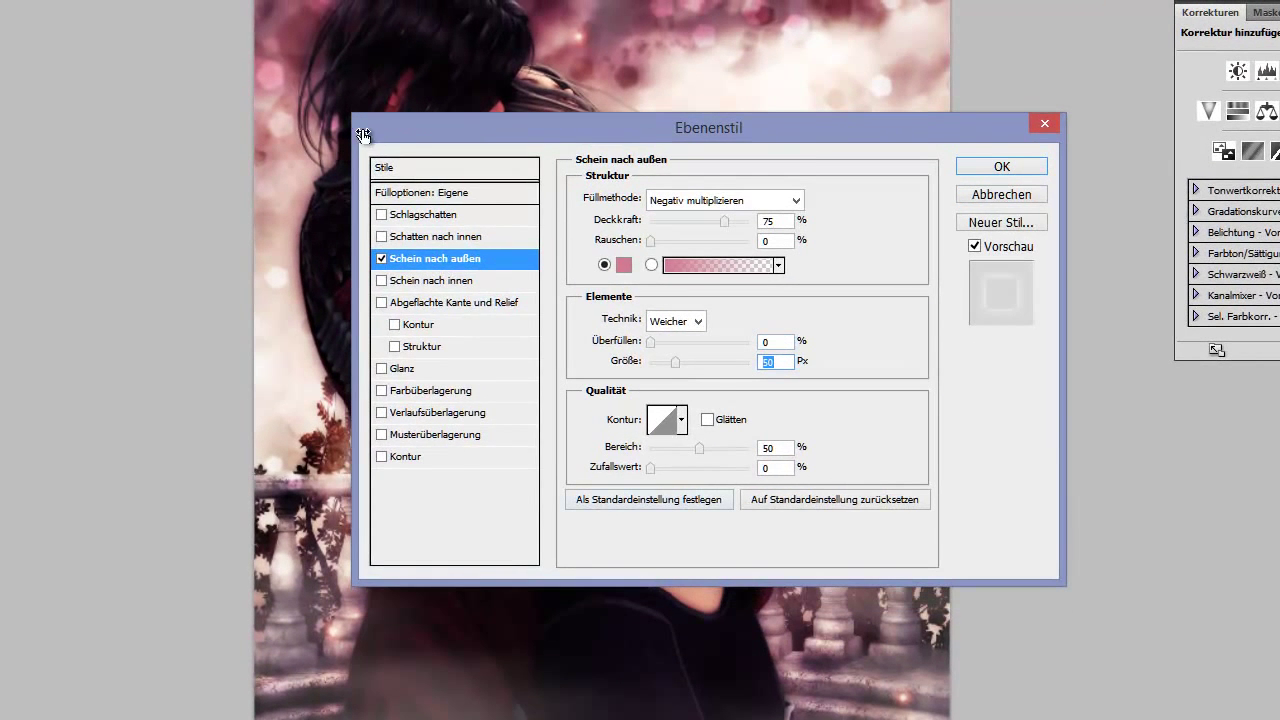
Add a 25 px pale pink inner glow and apply the layer style.
{"action": "key", "text": "shift+Tab"}
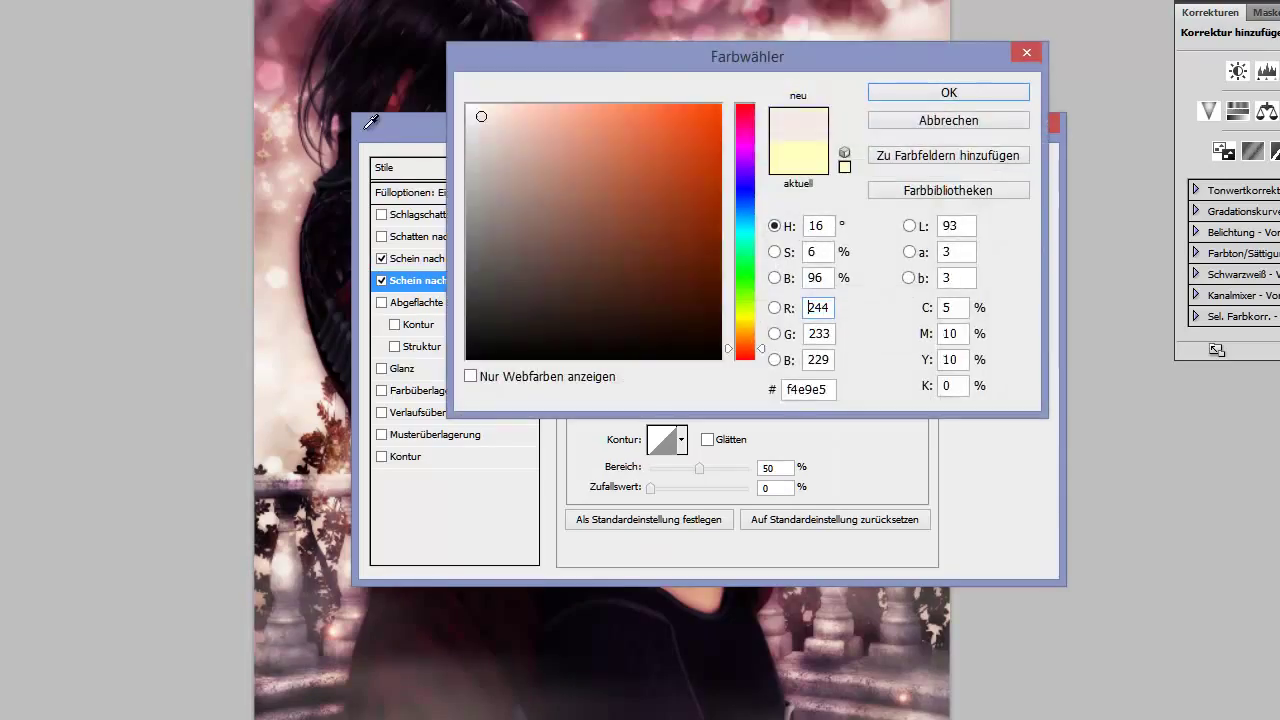
{"action": "key", "text": "Return"}
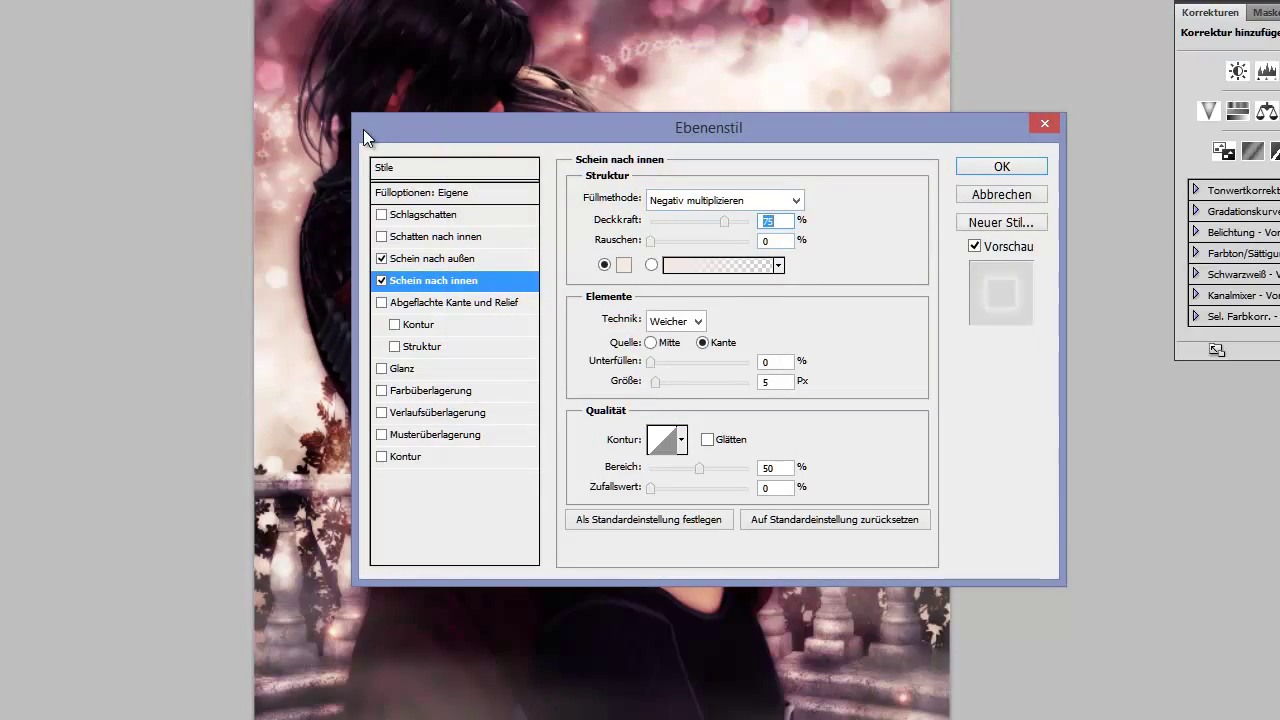
{"action": "key", "text": "Tab"}
{"action": "key", "text": "Tab"}
{"action": "key", "text": "Tab"}
{"action": "type", "text": "25"}
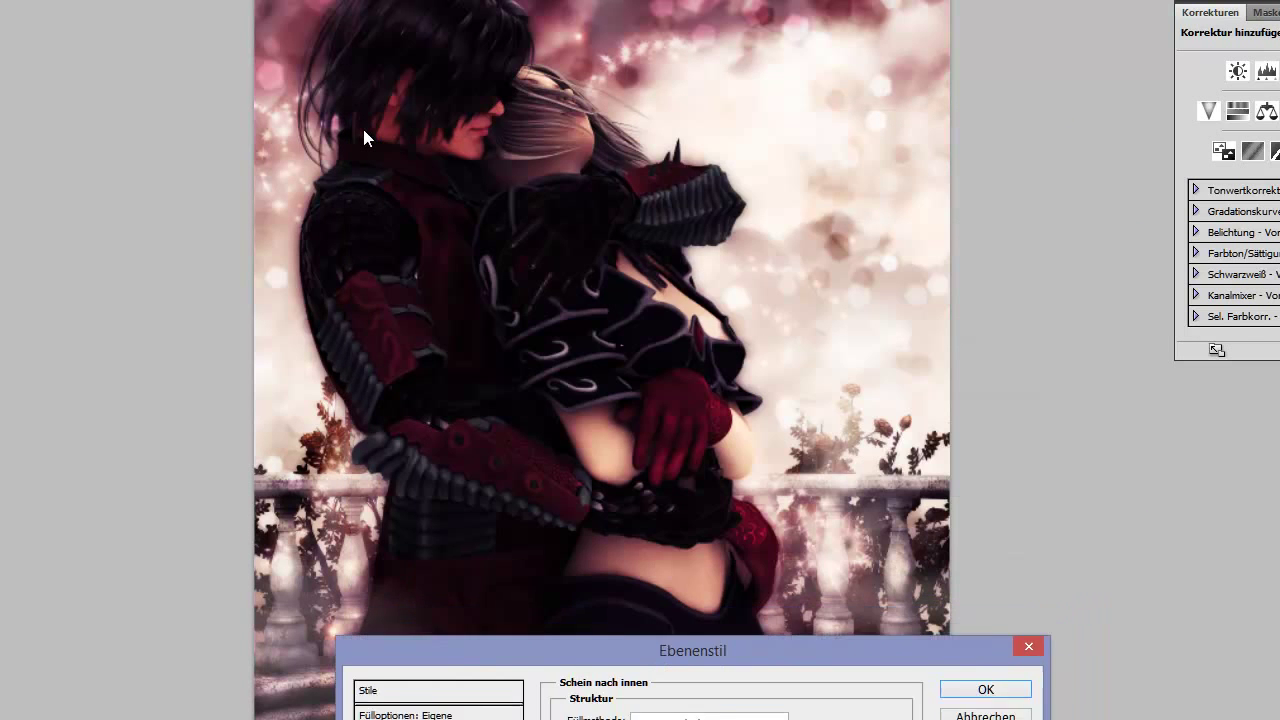
{"action": "left_click_drag", "start_coordinate": [363, 129], "coordinate": [224, 107]}
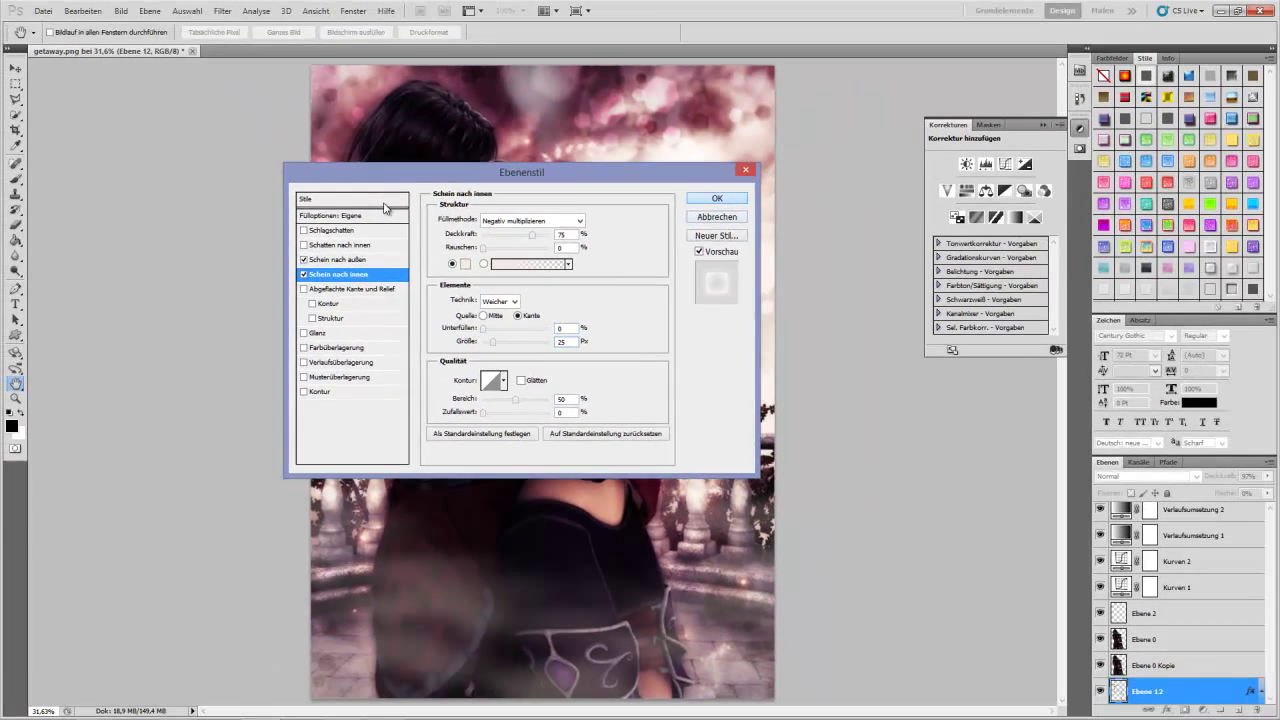
{"action": "key", "text": "Return"}
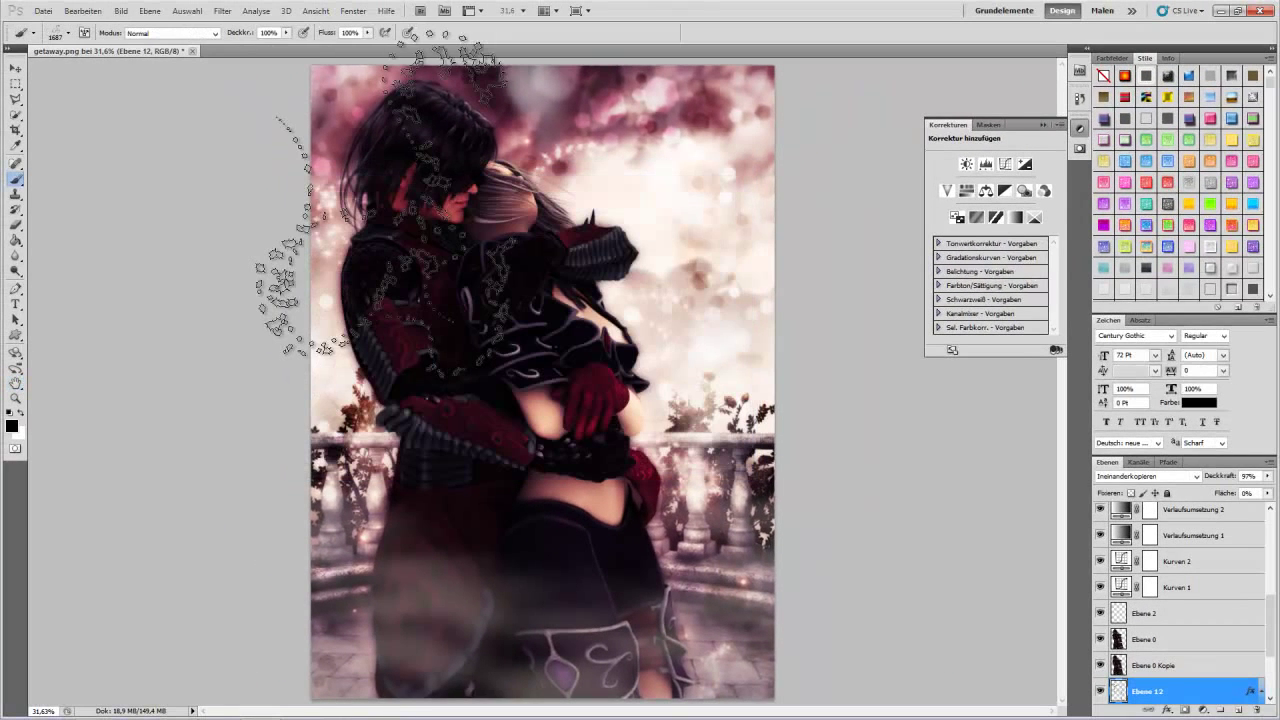
{"action": "key", "text": "v"}
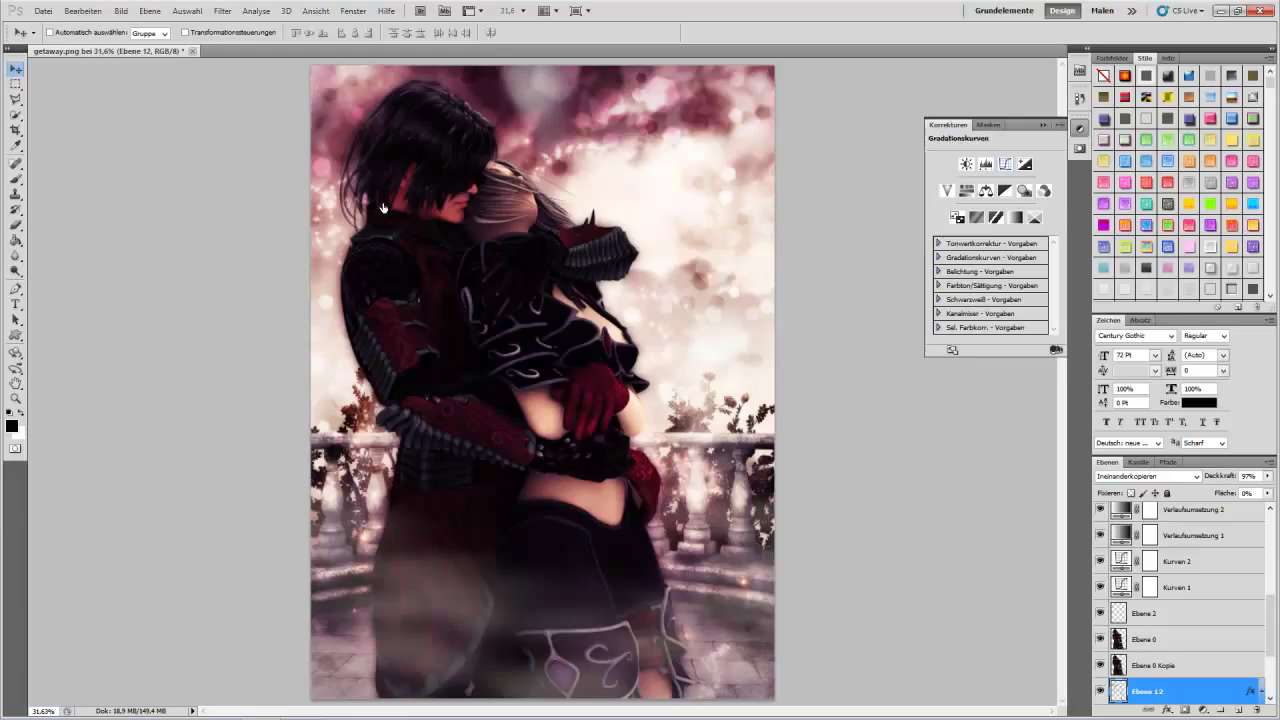
{"action": "key", "text": "alt+bracketleft"}
{"action": "key", "text": "alt+bracketleft"}
{"action": "key", "text": "alt+bracketleft"}
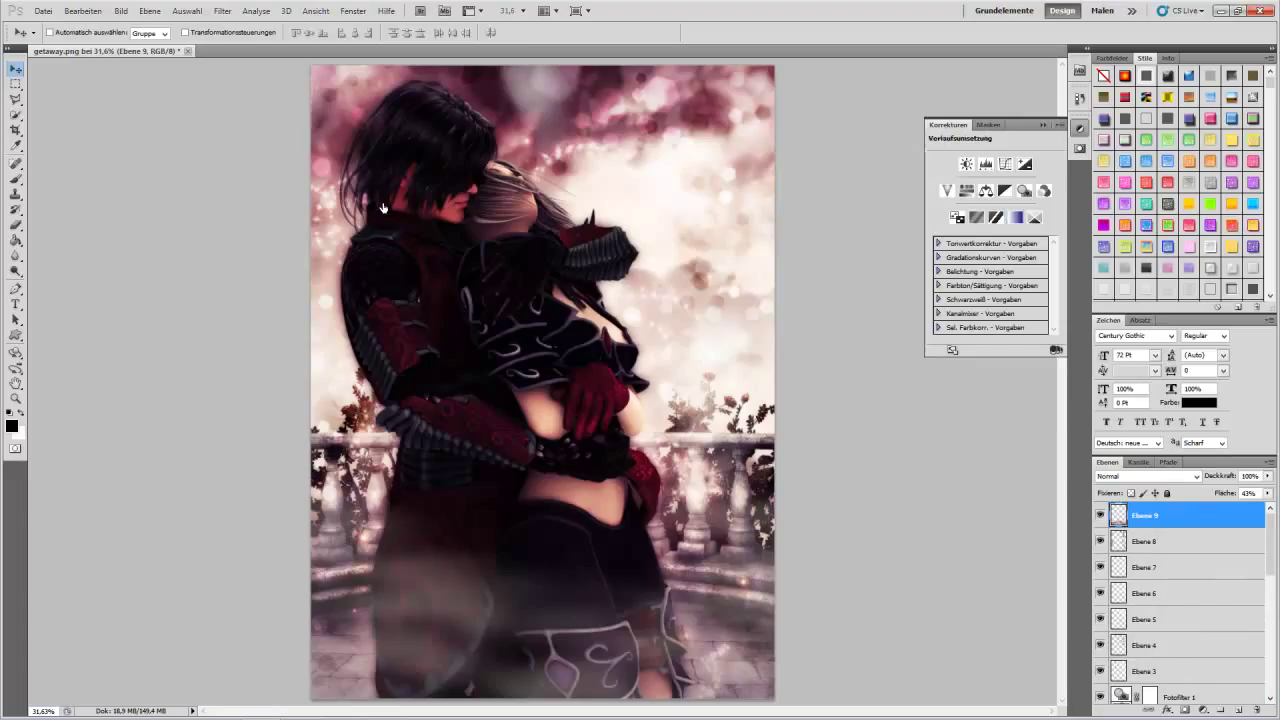
Add a Verlaufsumsetzung gradient map with a blue gradient, blended Farbton.
{"action": "left_click", "coordinate": [1024, 217]}
{"action": "left_click", "coordinate": [1056, 166]}
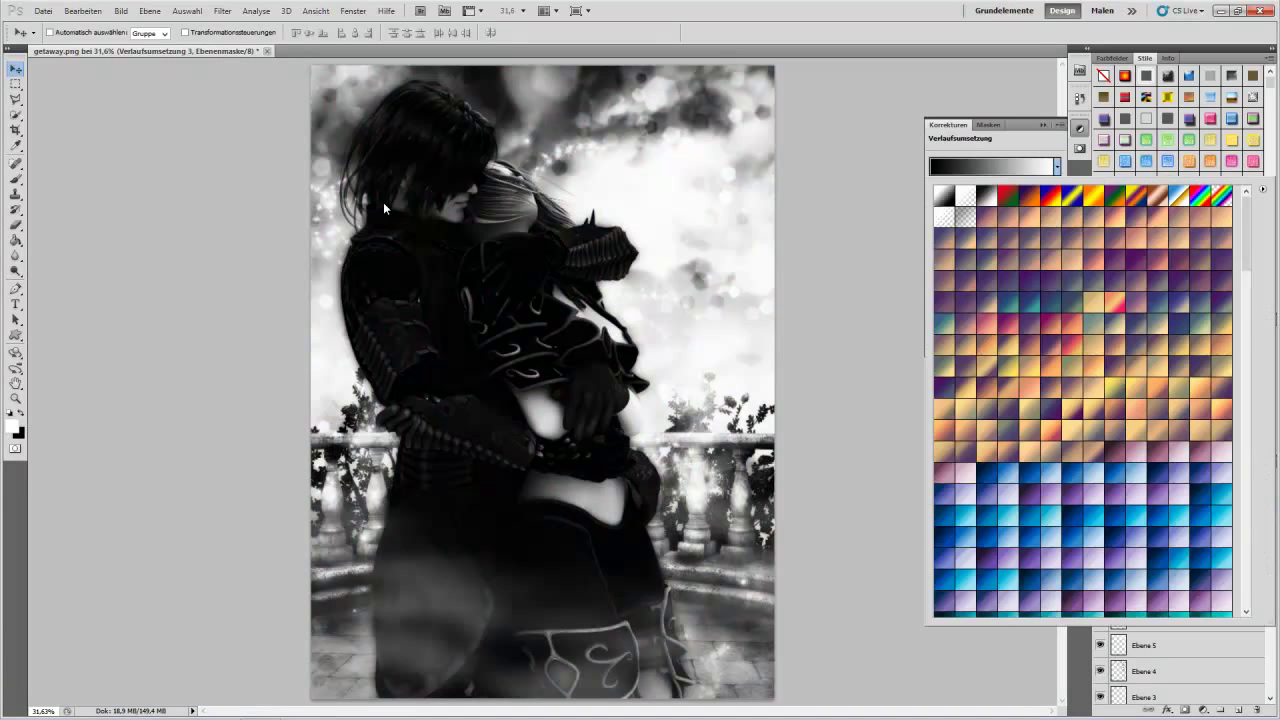
{"action": "scroll", "coordinate": [383, 208], "scroll_direction": "down", "scroll_amount": 1}
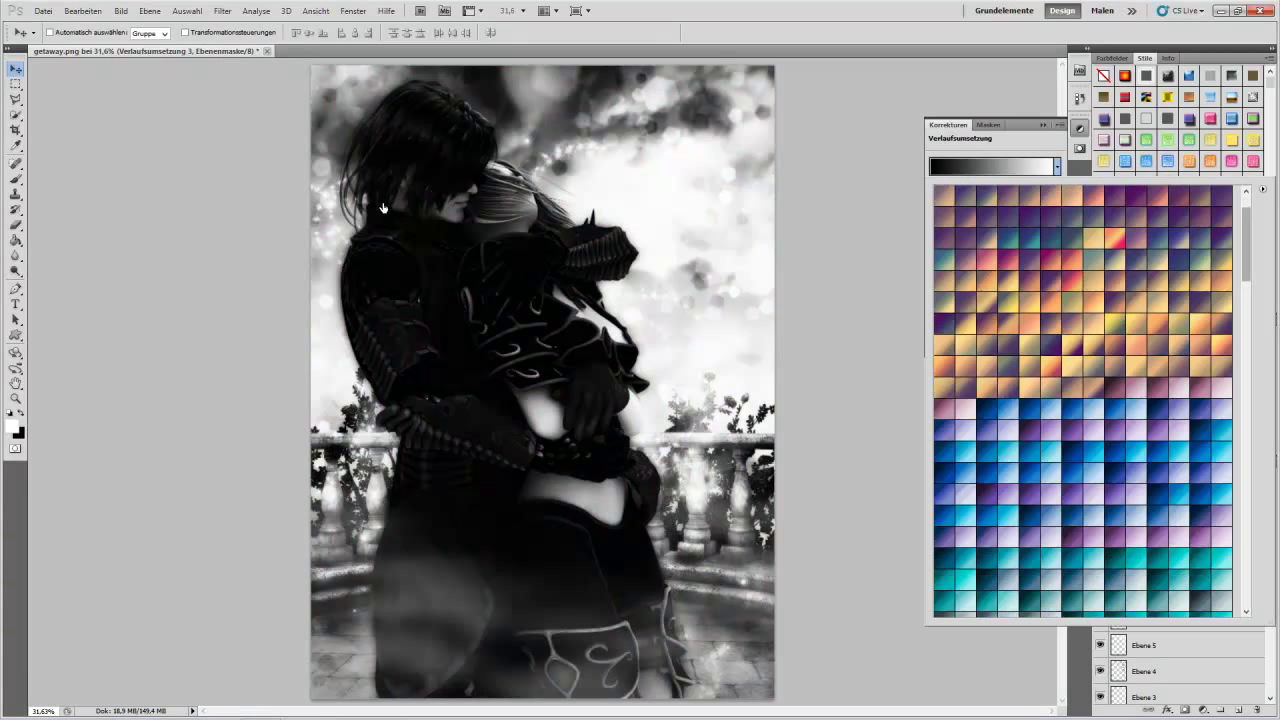
{"action": "key", "text": "Return"}
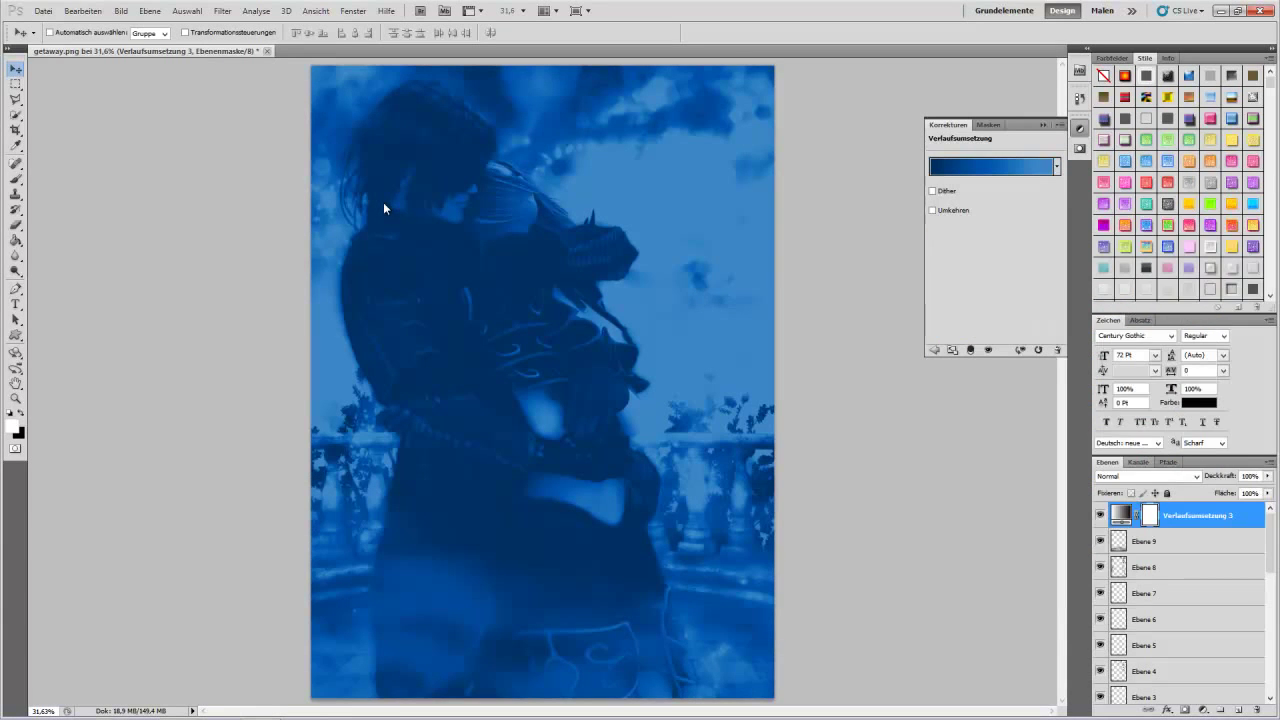
{"action": "key", "text": "shift+alt+u"}
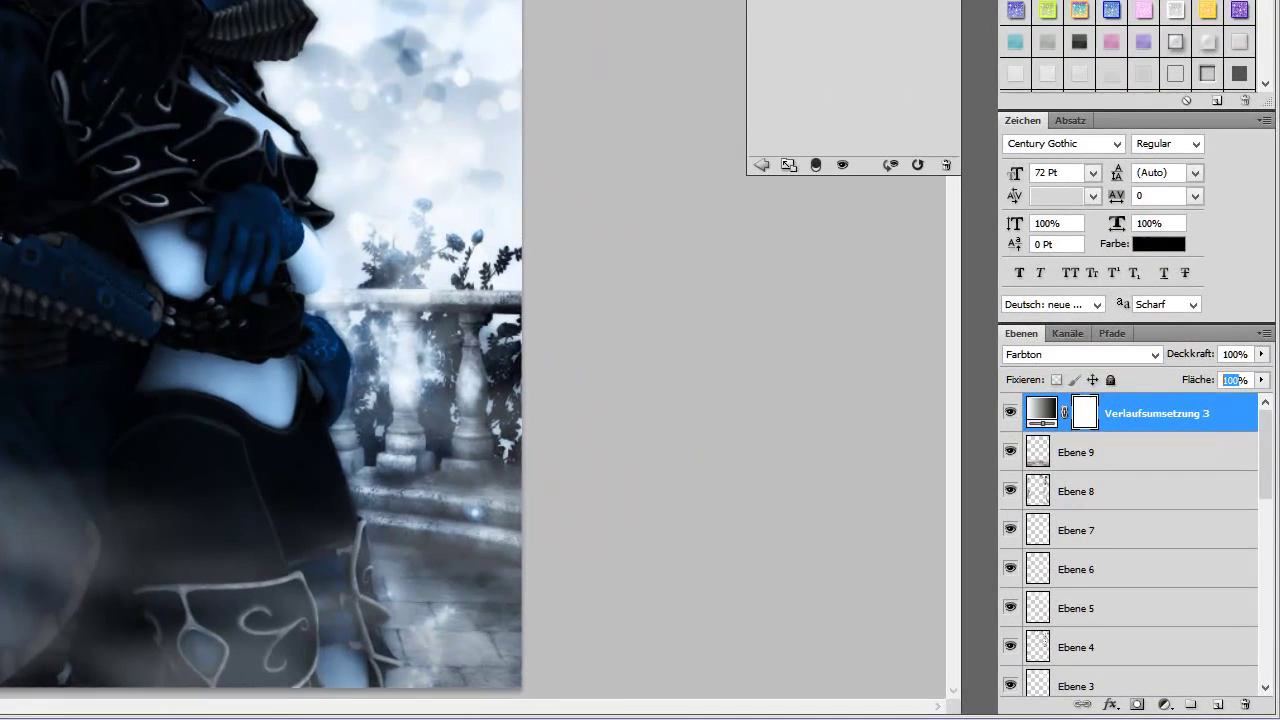
{"action": "type", "text": "20"}
Swap to another gradient preset, lower the gradient map's fill to 6%, and add layer Ebene 13.
{"action": "left_click", "coordinate": [904, 286]}
{"action": "left_click", "coordinate": [1064, 222]}
{"action": "scroll", "coordinate": [1064, 188], "scroll_direction": "down", "scroll_amount": 5}
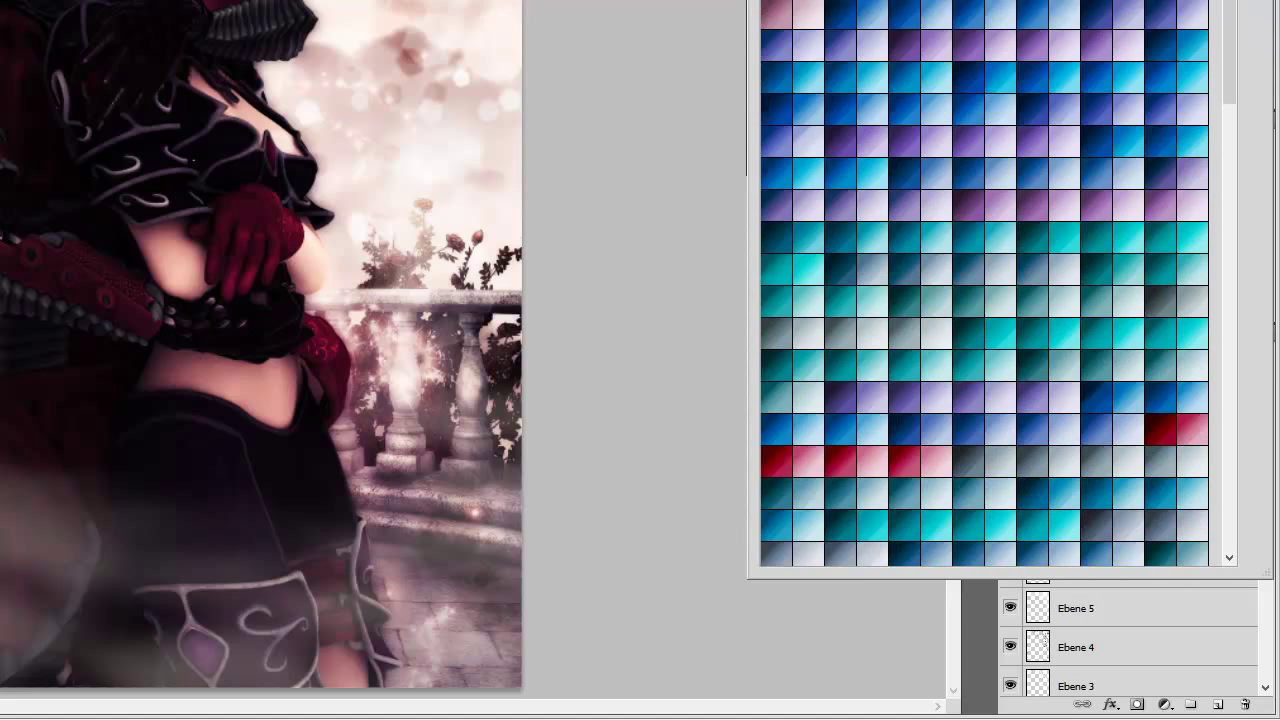
{"action": "scroll", "coordinate": [1090, 300], "scroll_direction": "down", "scroll_amount": 2}
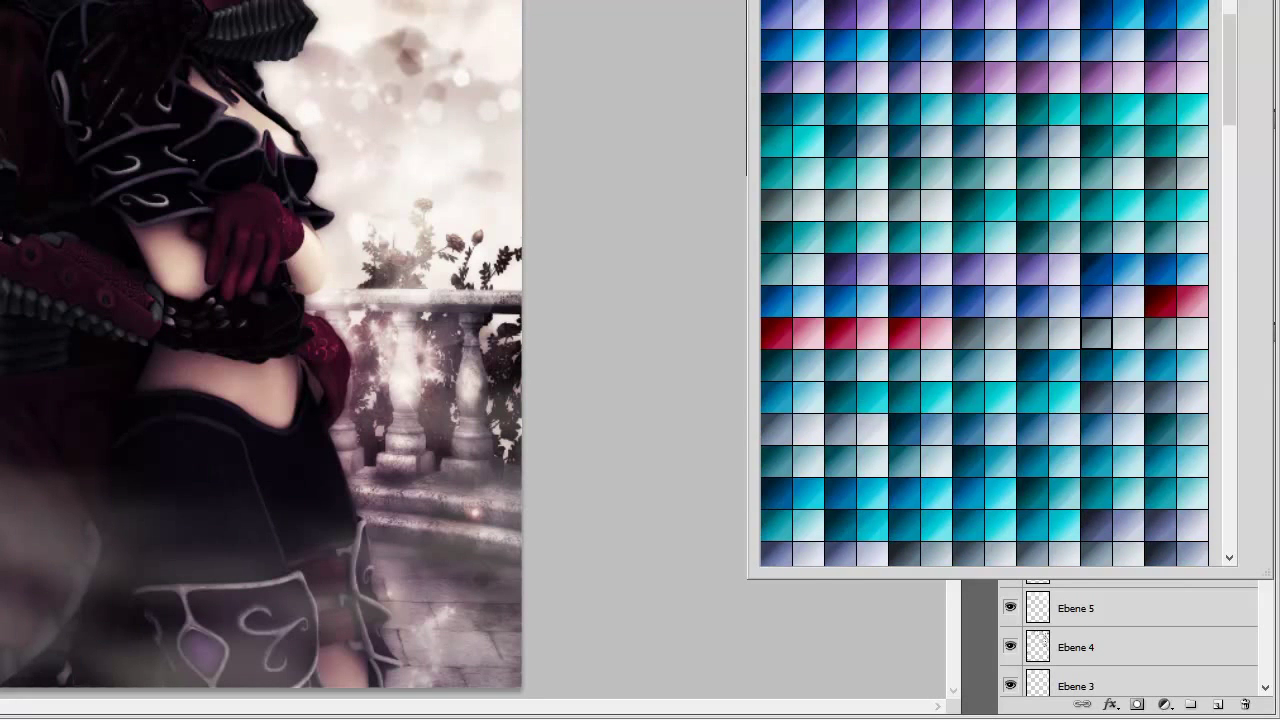
{"action": "double_click", "coordinate": [1096, 333]}
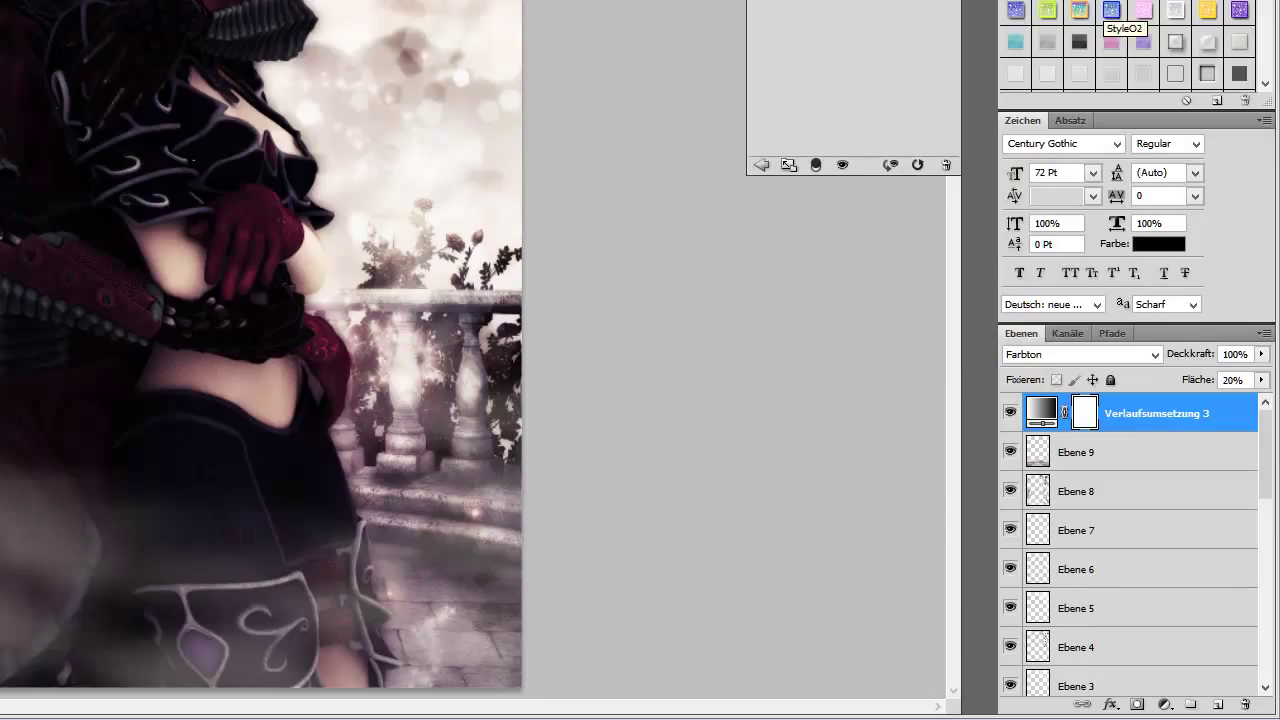
{"action": "type", "text": "9"}
{"action": "key", "text": "Return"}
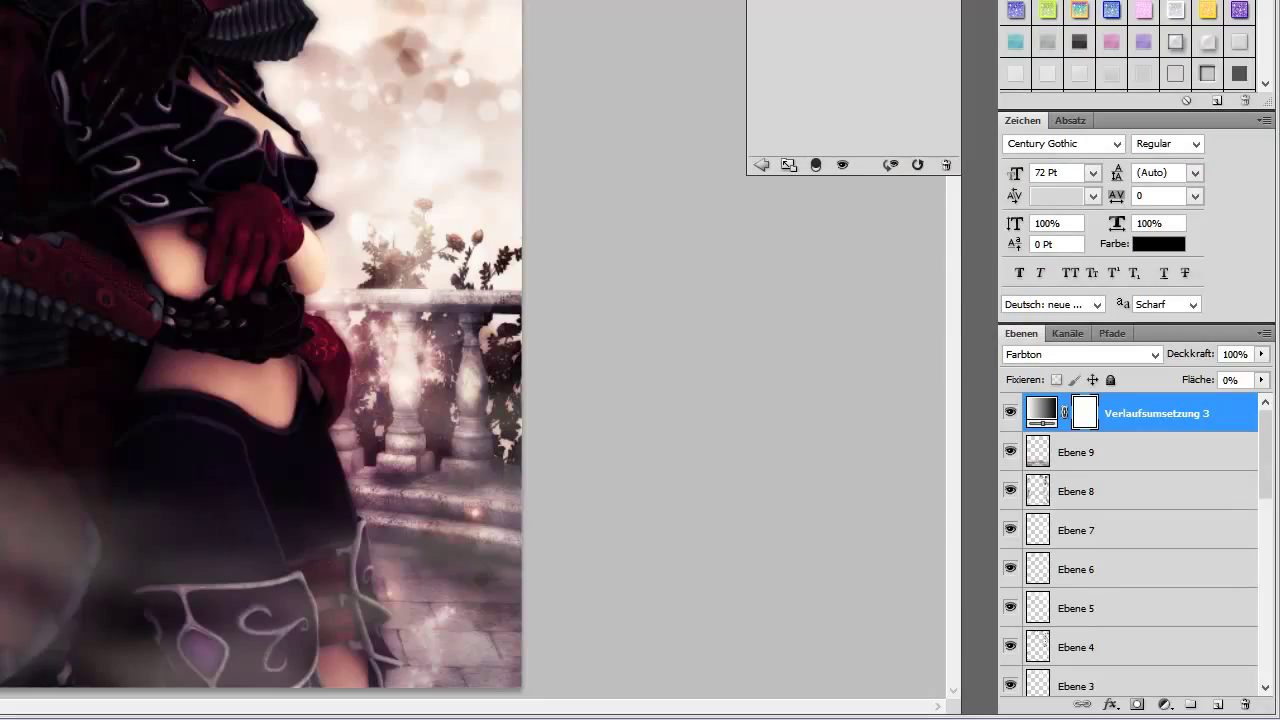
{"action": "key", "text": "Down"}
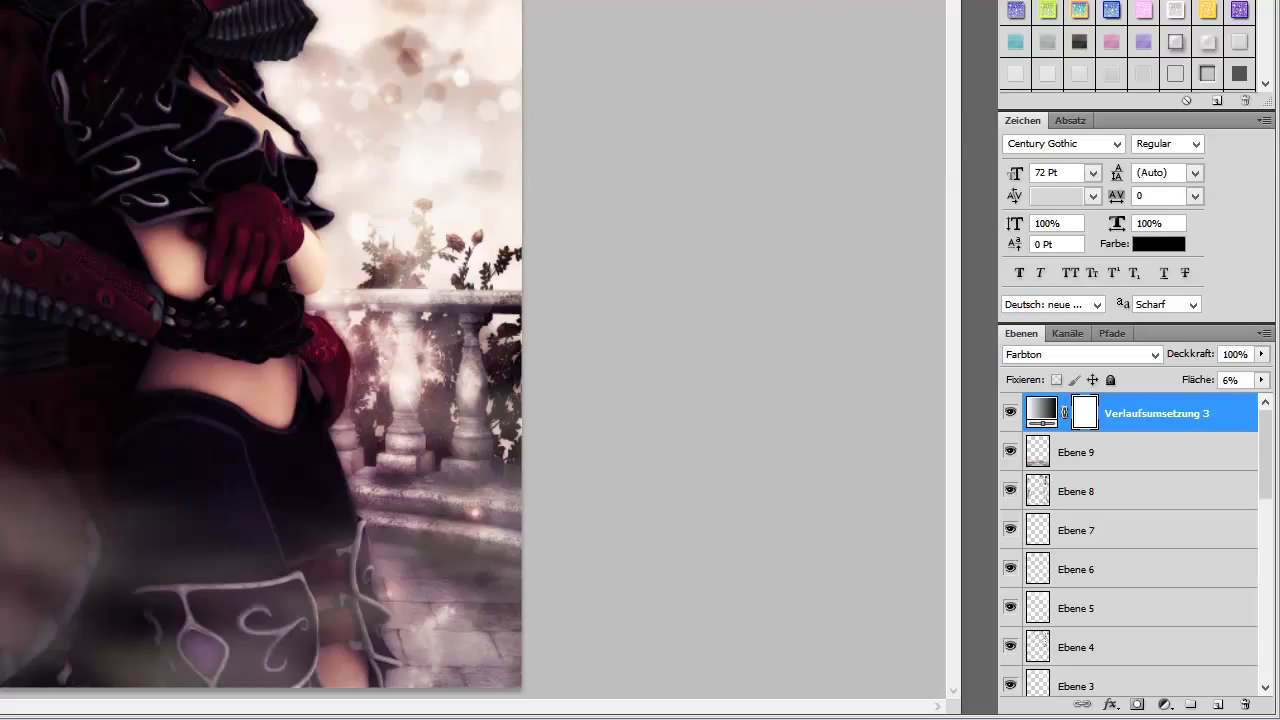
{"action": "left_click", "coordinate": [1218, 704]}
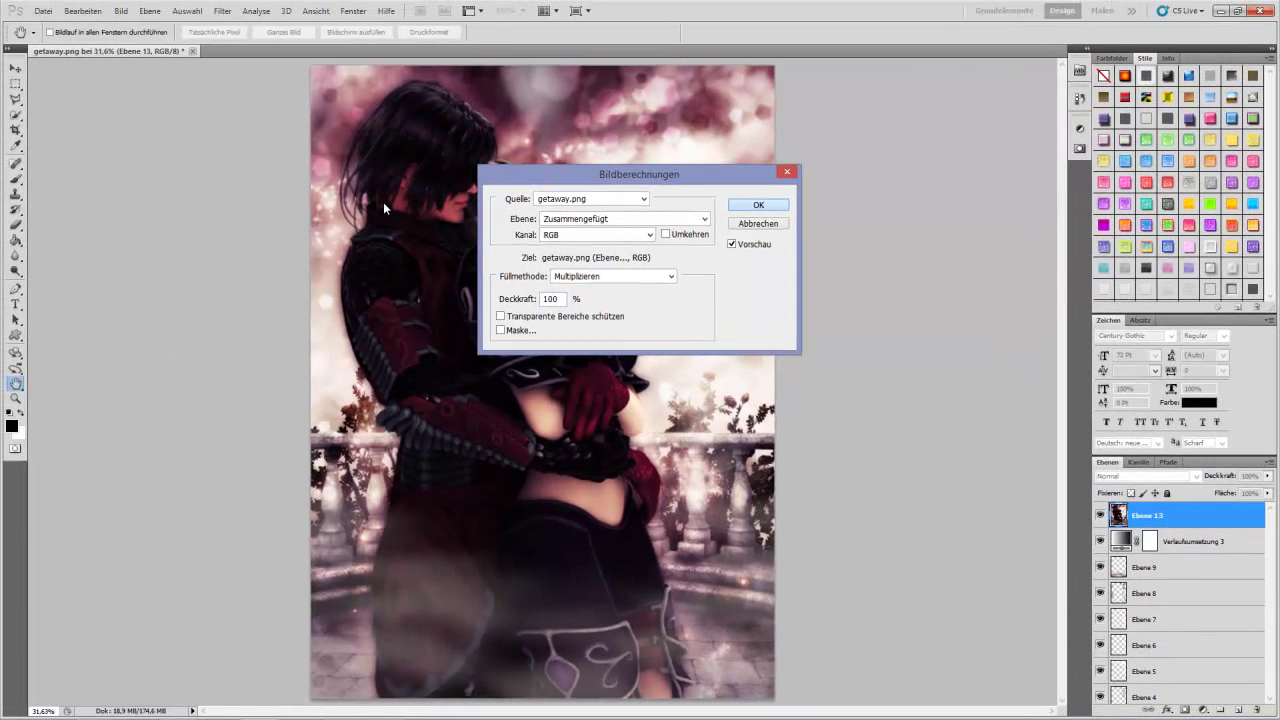
Confirm the merged image copy on Ebene 13 and set Selektiver Weichzeichner radius to 3,0.
{"action": "key", "text": "Return"}
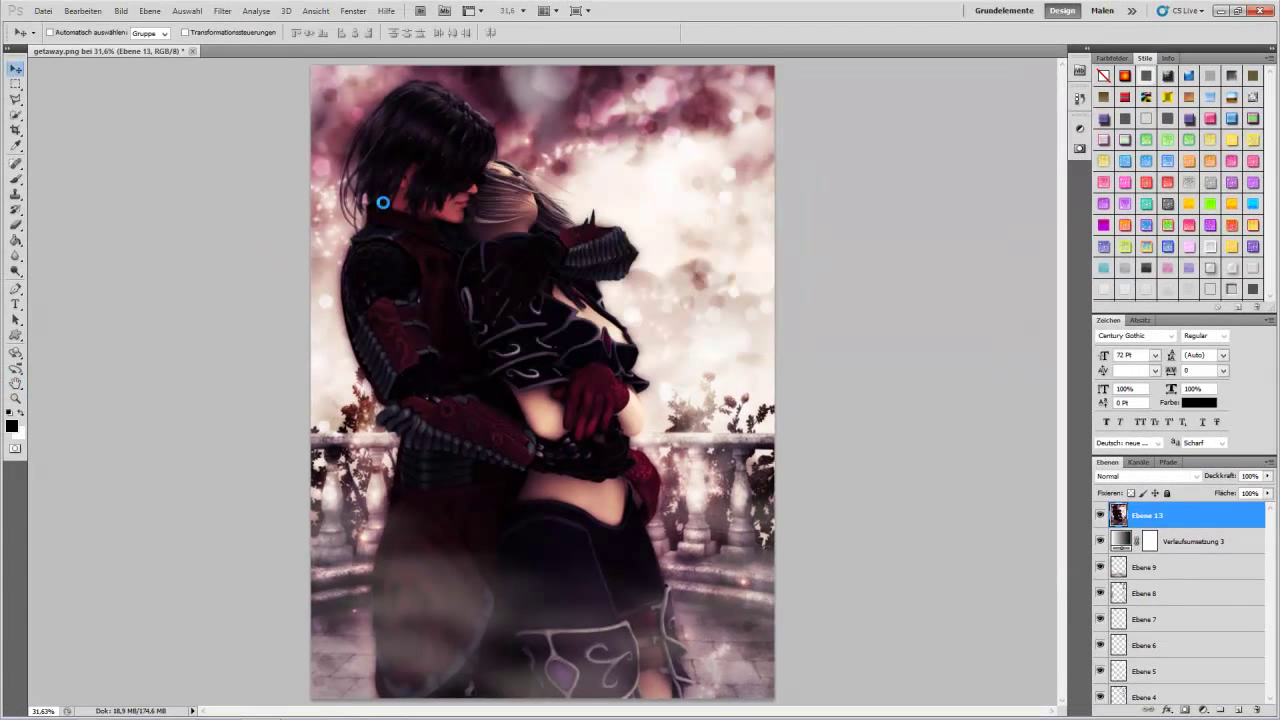
{"action": "key", "text": "alt+t"}
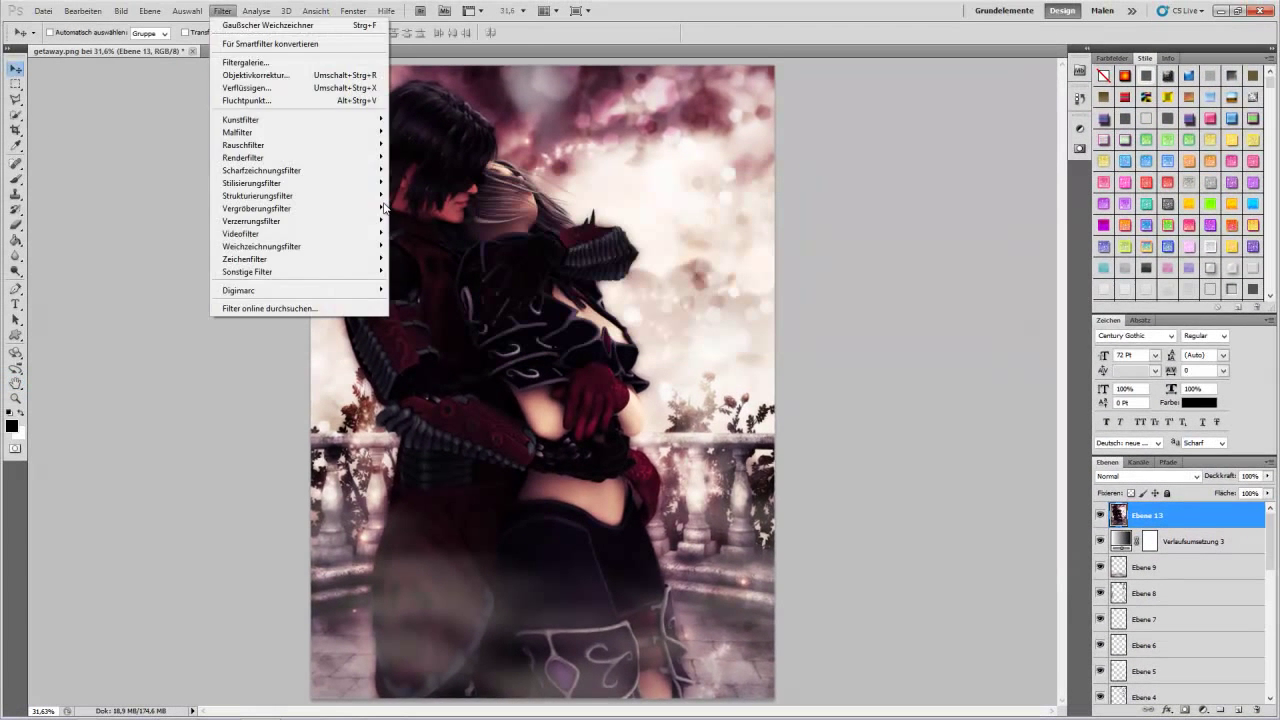
{"action": "key", "text": "Right"}
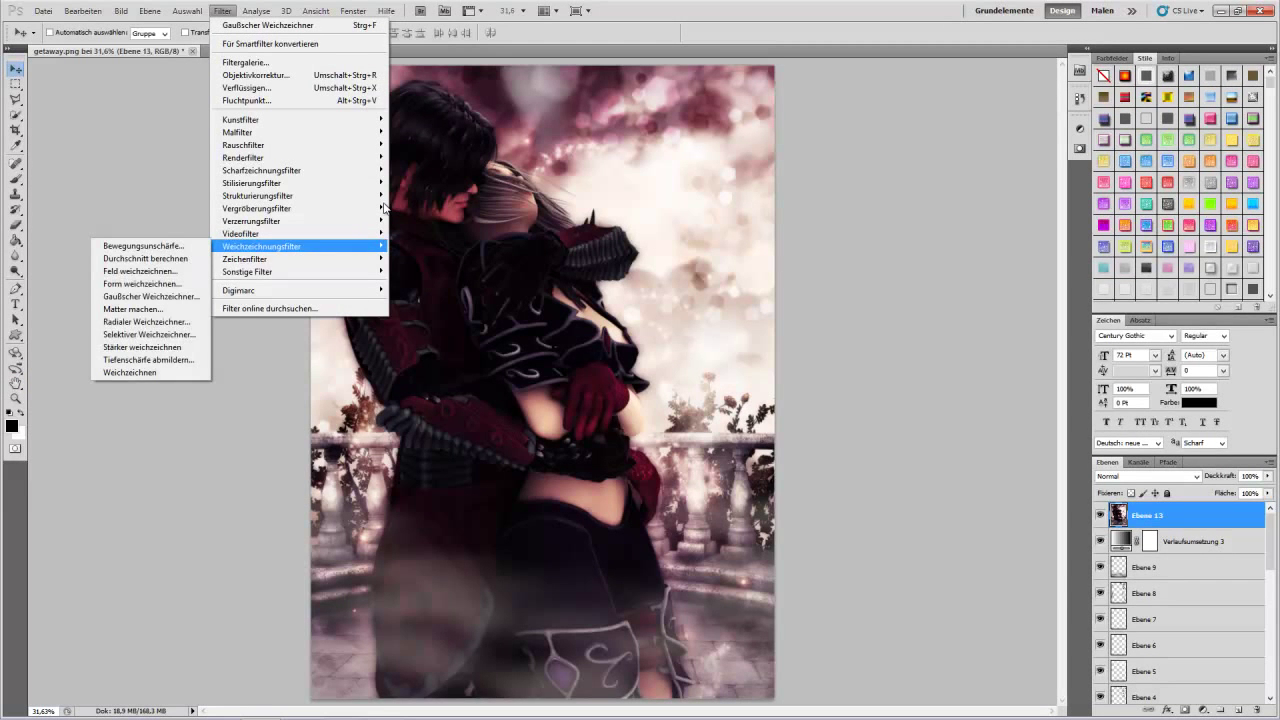
{"action": "key", "text": "r"}
{"action": "key", "text": "s"}
{"action": "key", "text": "s"}
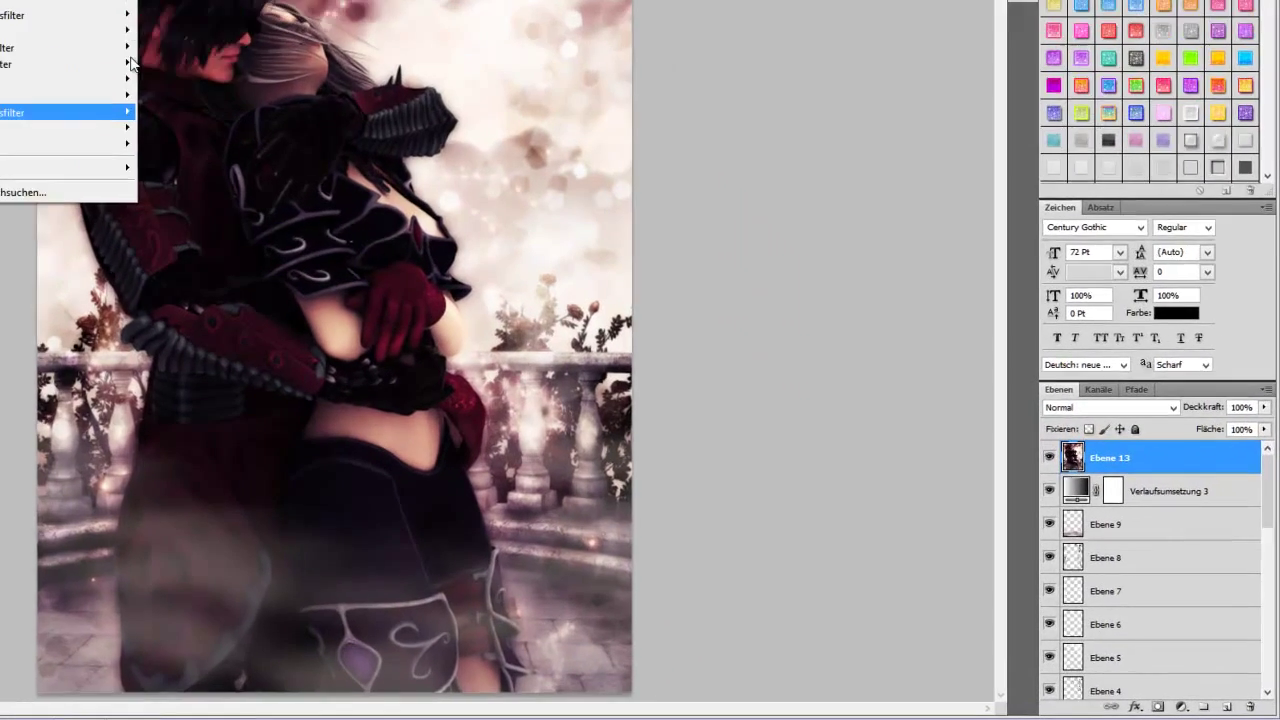
{"action": "key", "text": "Up"}
{"action": "key", "text": "Return"}
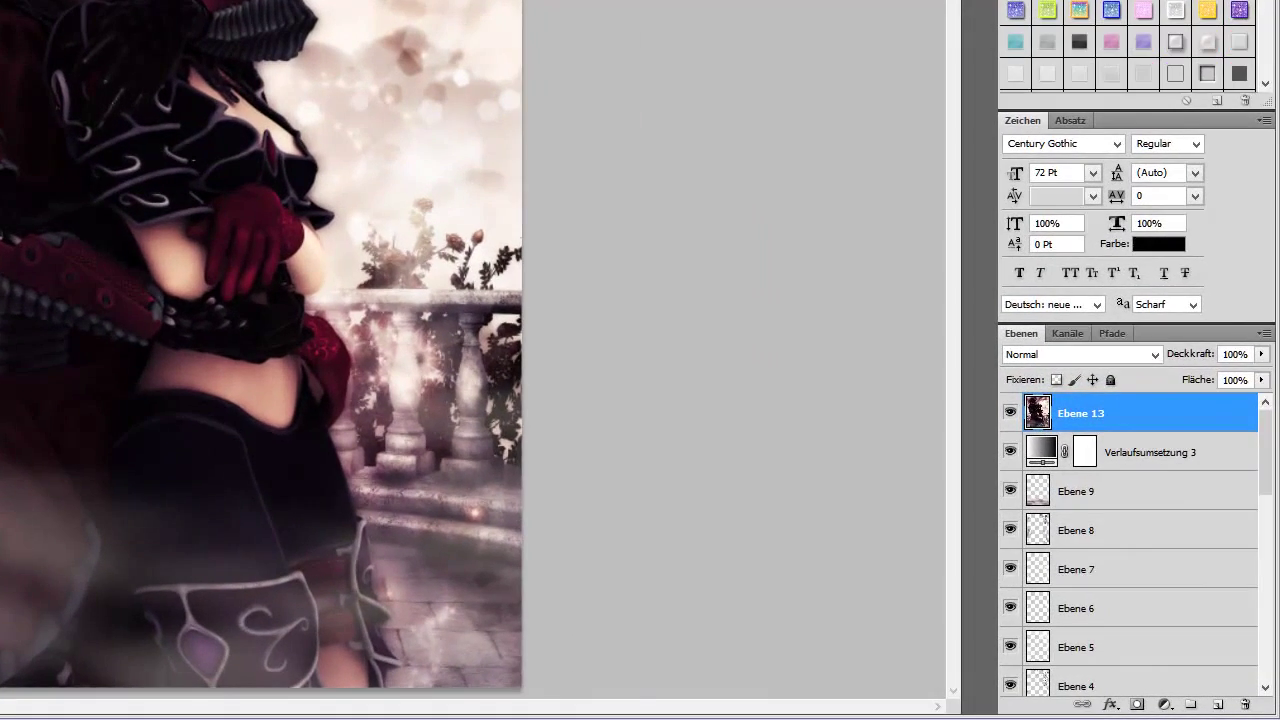
{"action": "left_click_drag", "start_coordinate": [300, 60], "coordinate": [240, 100]}
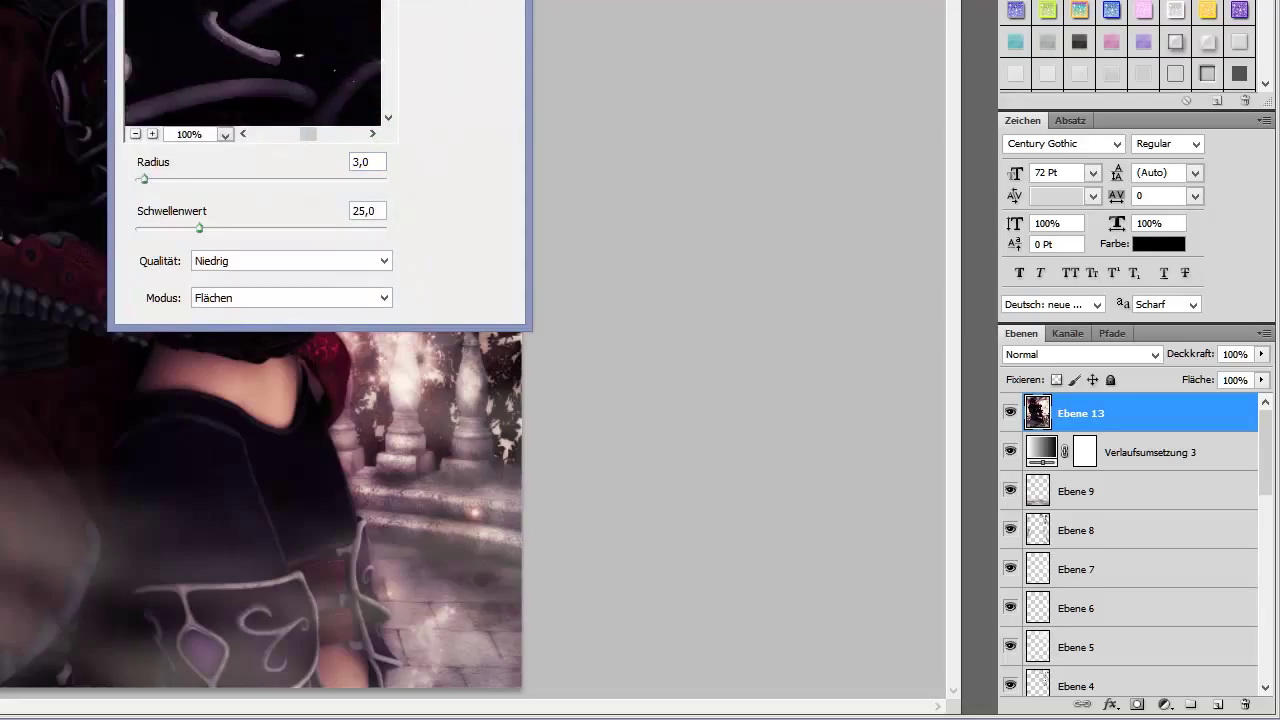
{"action": "mouse_move", "coordinate": [330, 60]}
{"action": "left_mouse_down"}
{"action": "mouse_move", "coordinate": [230, 70]}
{"action": "mouse_move", "coordinate": [290, 70]}
{"action": "left_mouse_up"}
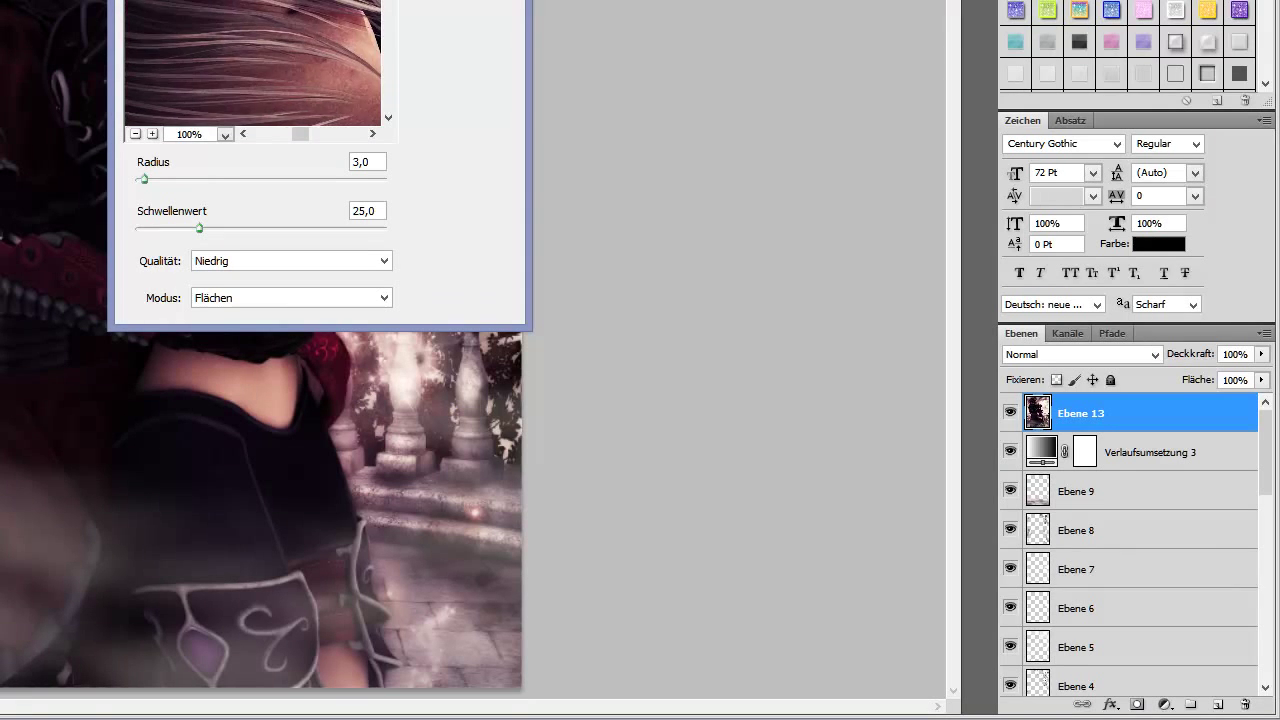
Set the smart blur threshold to 8,5 and quality to Hoch, then apply it.
{"action": "left_click", "coordinate": [356, 211]}
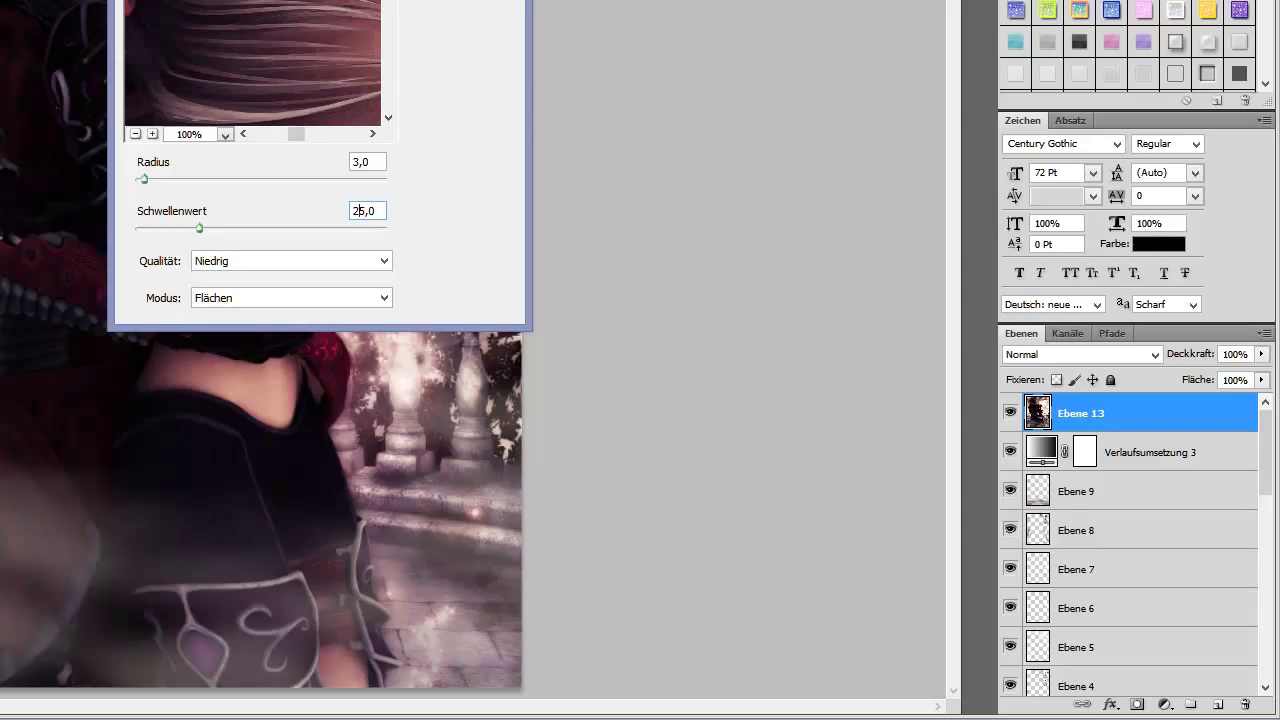
{"action": "left_click_drag", "start_coordinate": [200, 228], "coordinate": [158, 228]}
{"action": "left_click_drag", "start_coordinate": [250, 60], "coordinate": [226, 74]}
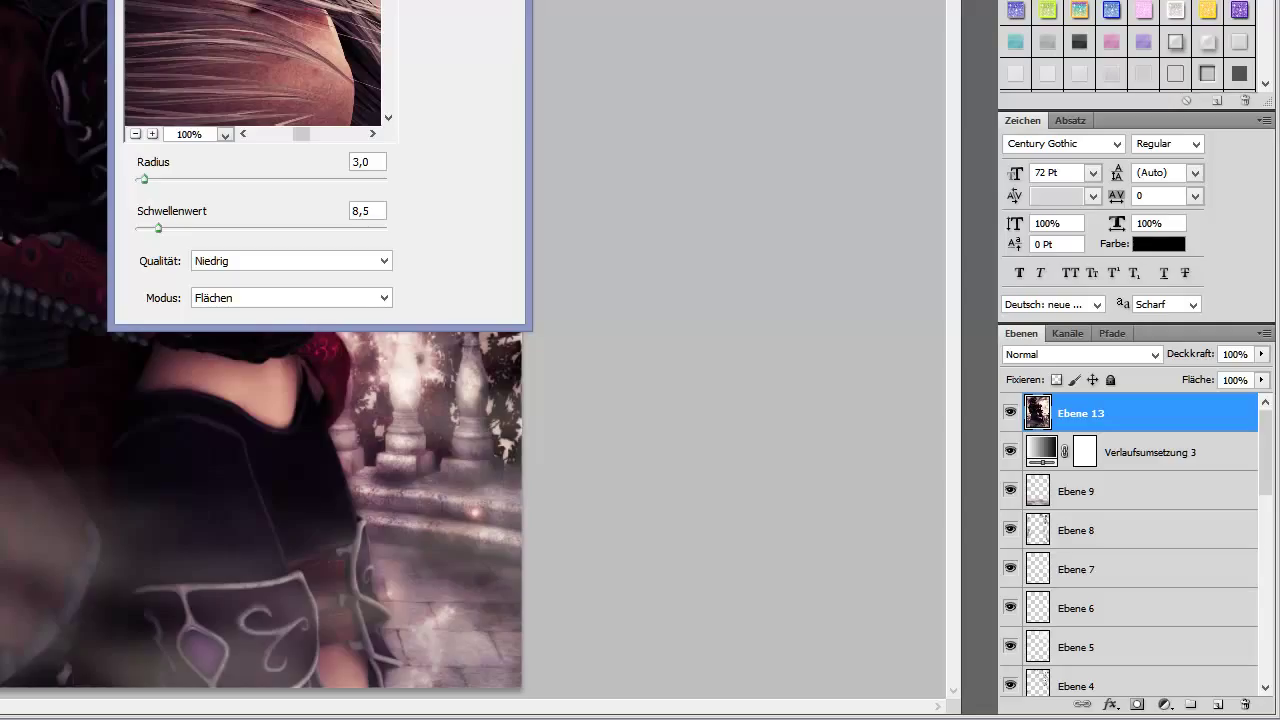
{"action": "left_click", "coordinate": [290, 261]}
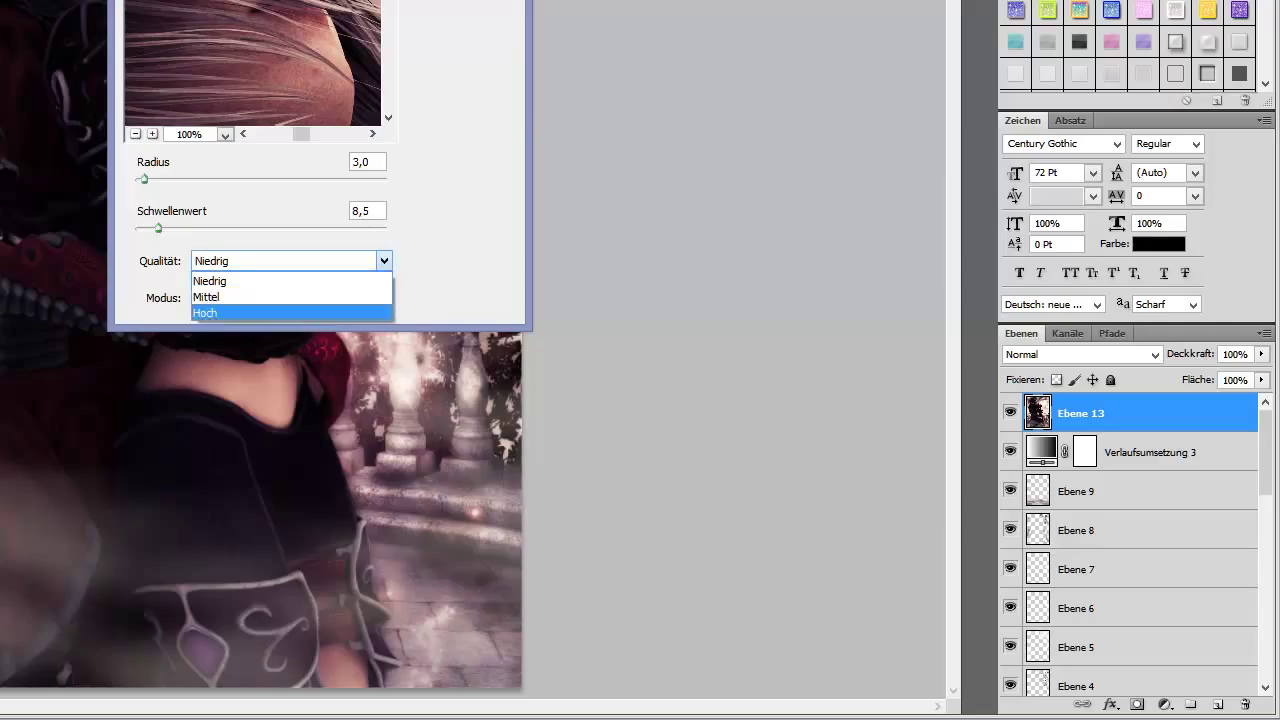
{"action": "left_click", "coordinate": [220, 316]}
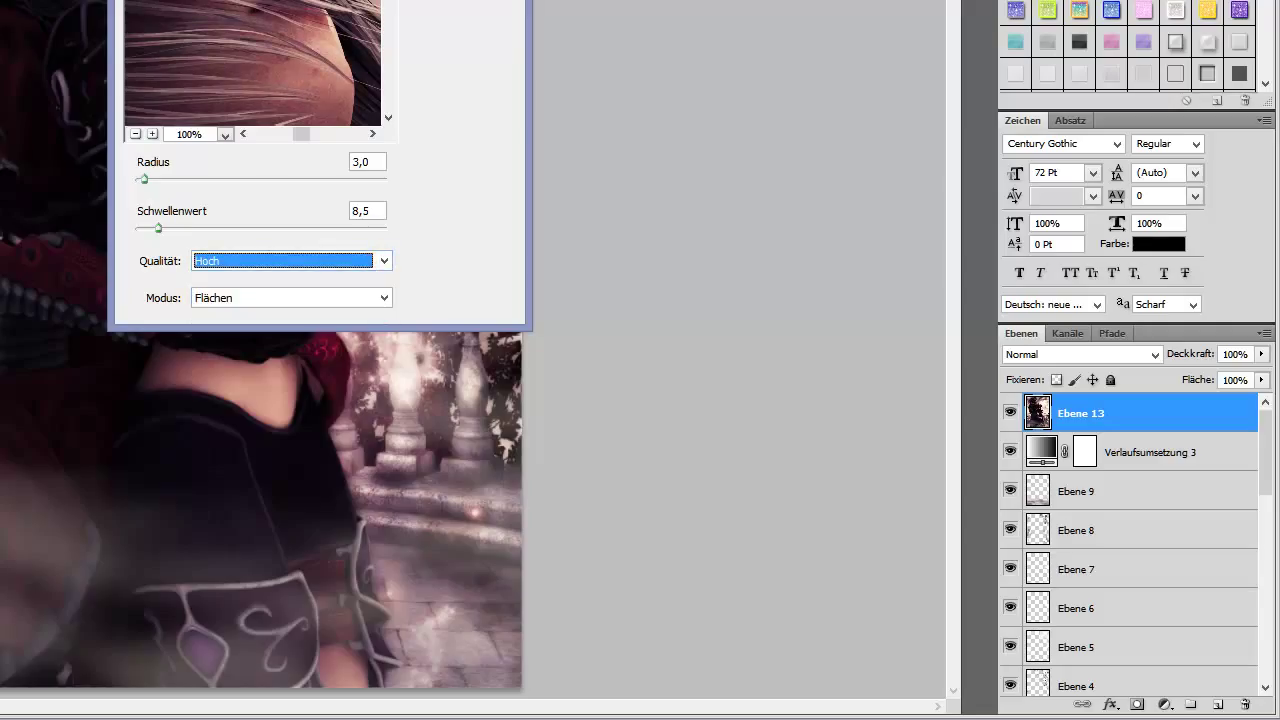
{"action": "key", "text": "Return"}
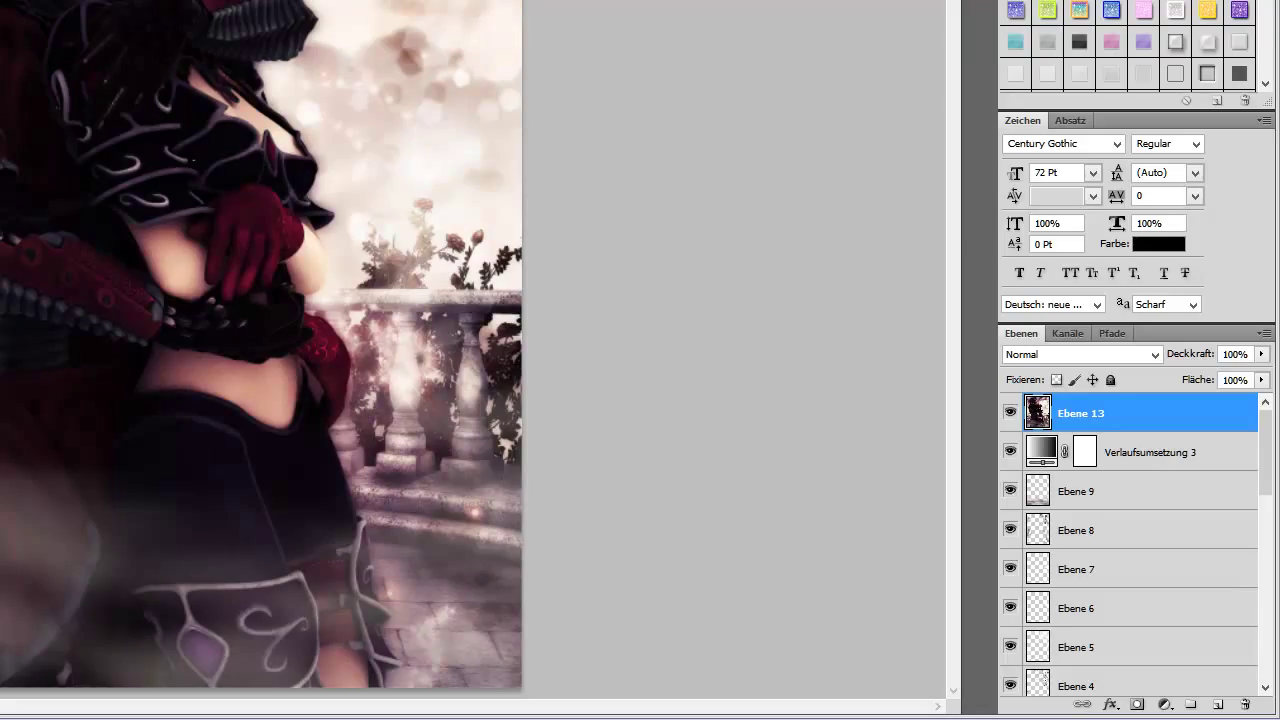
Sharpen Ebene 13 with Selektiver Scharfzeichner at 100% strength and 0,3 px radius.
{"action": "key", "text": "ctrl+alt+f"}
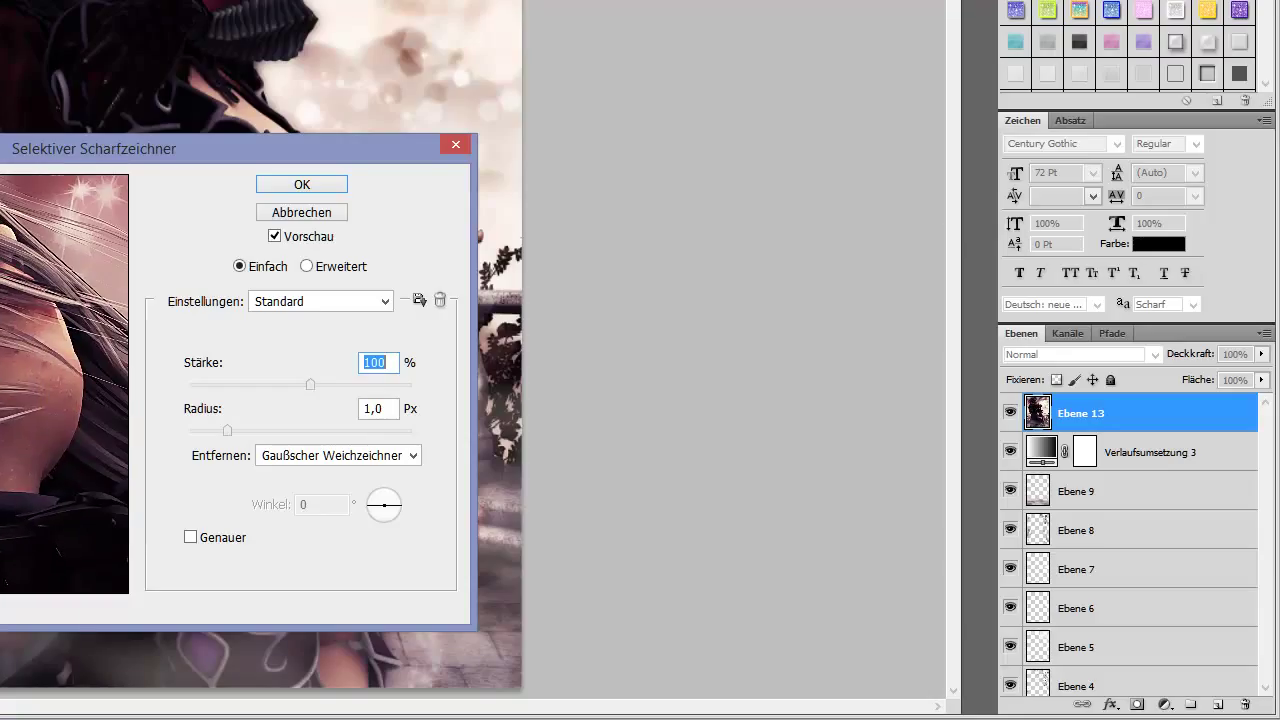
{"action": "left_click", "coordinate": [384, 408]}
{"action": "key", "text": "Down"}
{"action": "key", "text": "Down"}
{"action": "key", "text": "Down"}
{"action": "key", "text": "Down"}
{"action": "key", "text": "Down"}
{"action": "key", "text": "Down"}
{"action": "key", "text": "Down"}
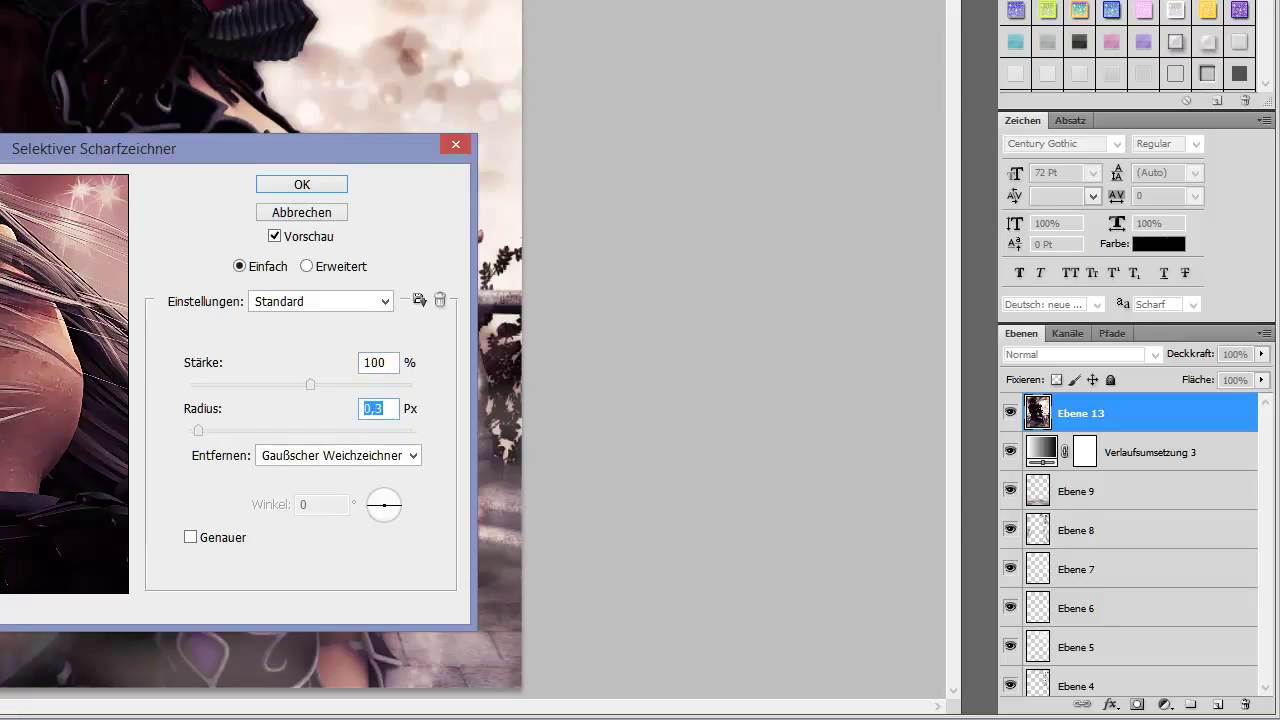
{"action": "key", "text": "Down"}
{"action": "key", "text": "Up"}
{"action": "key", "text": "Up"}
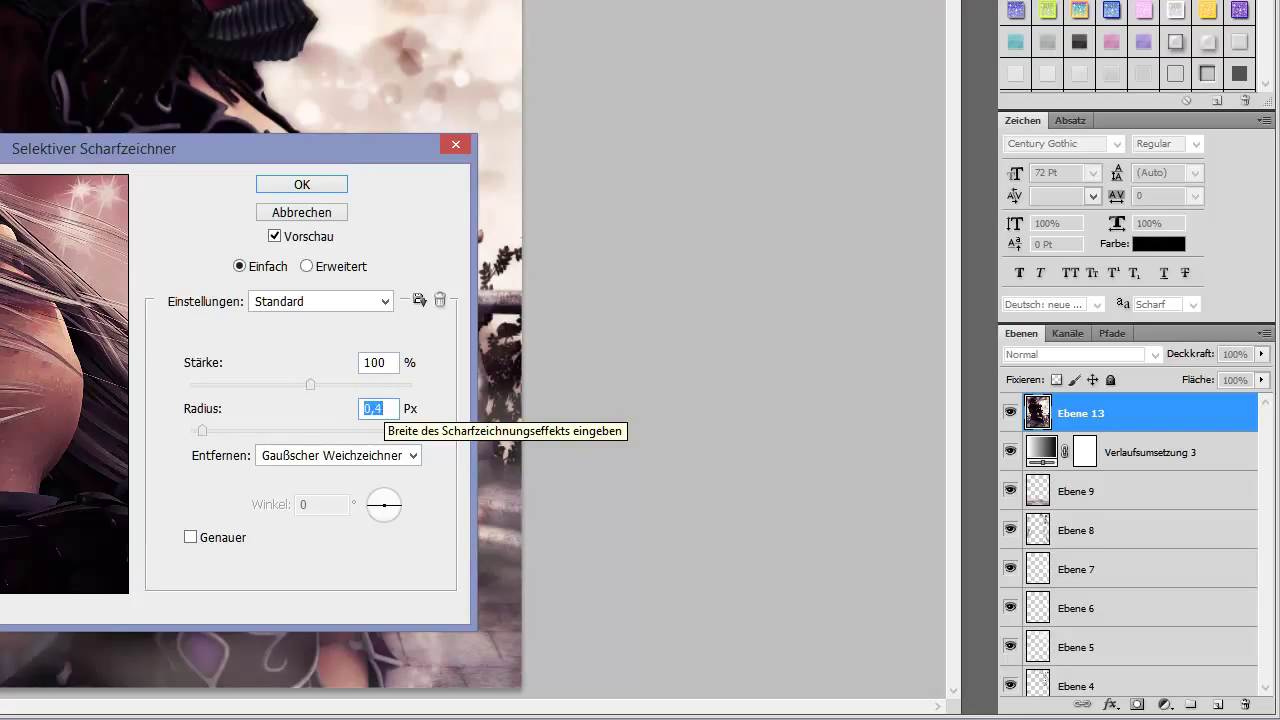
{"action": "left_click", "coordinate": [301, 184]}
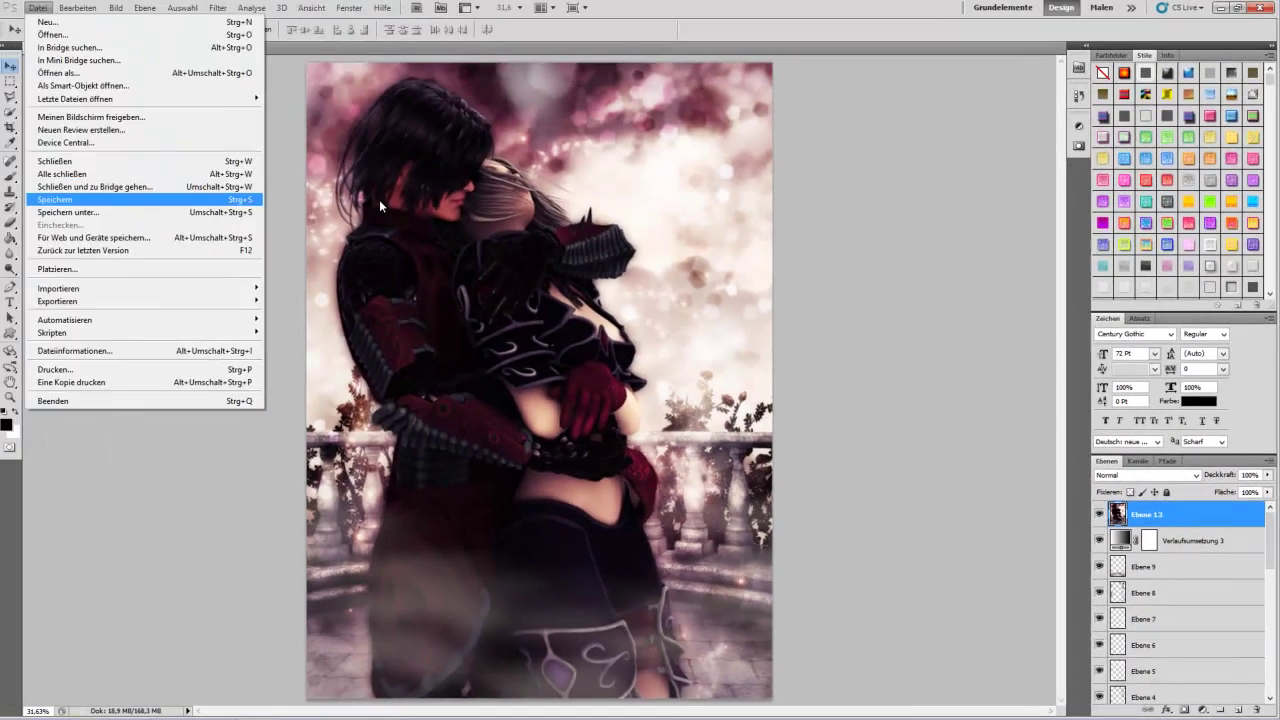
Save the artwork as getaway01.psd in the PSD folder with maximized compatibility.
{"action": "left_click", "coordinate": [383, 202]}
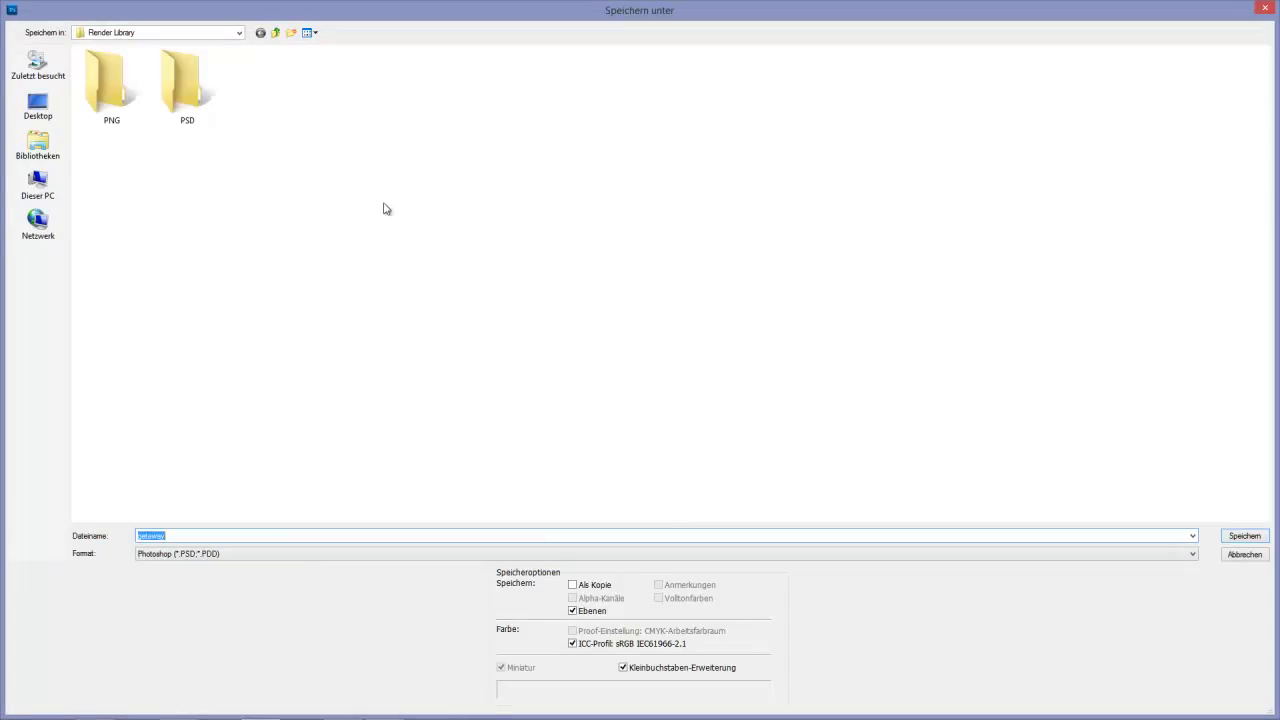
{"action": "key", "text": "Right"}
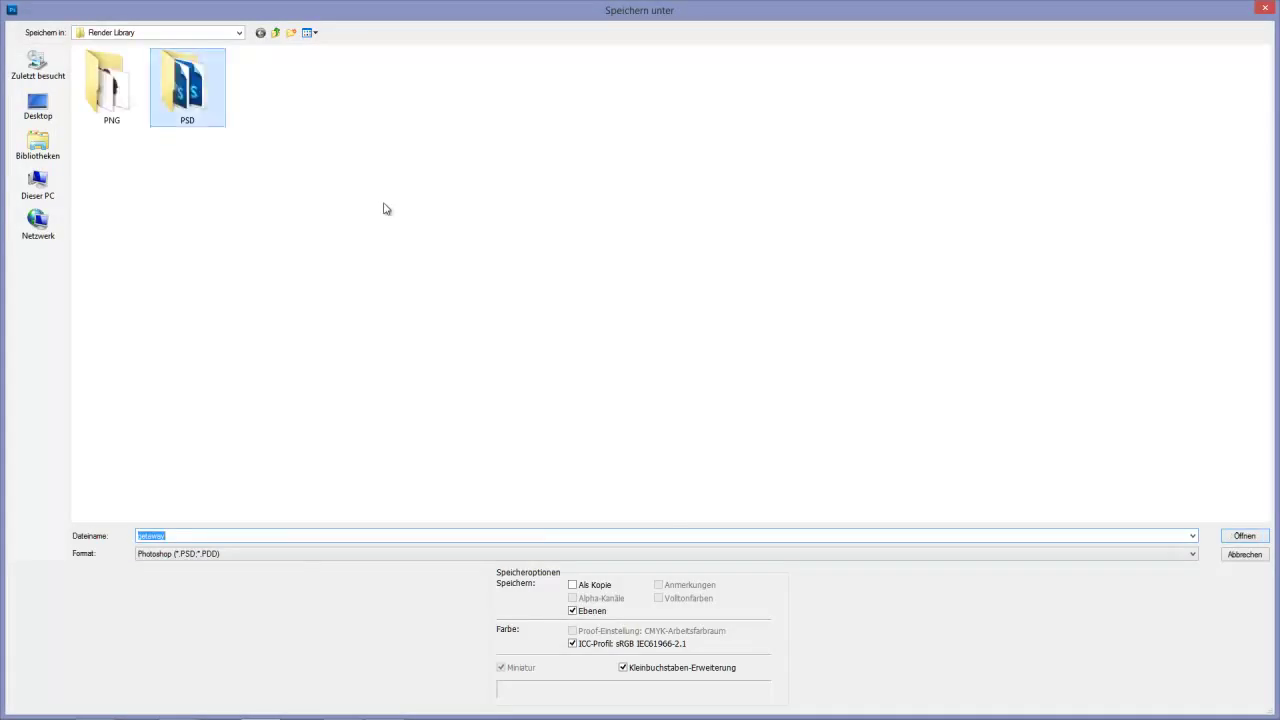
{"action": "key", "text": "Return"}
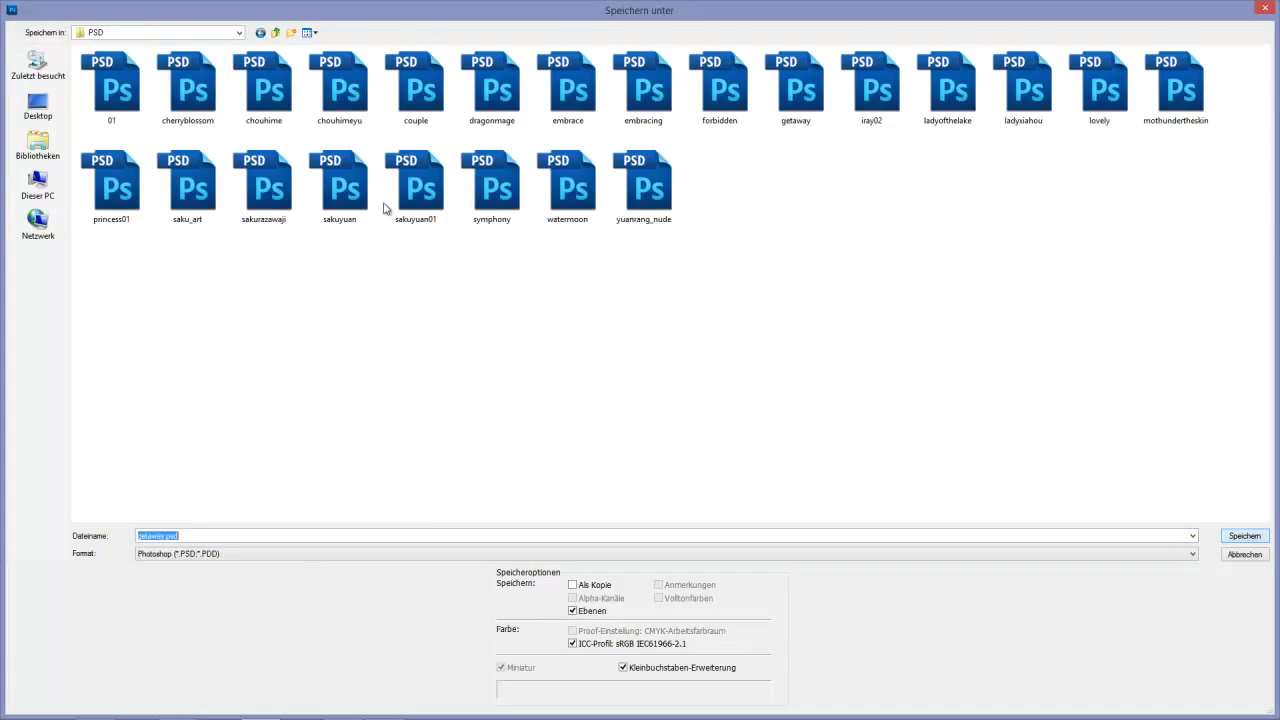
{"action": "key", "text": "Return"}
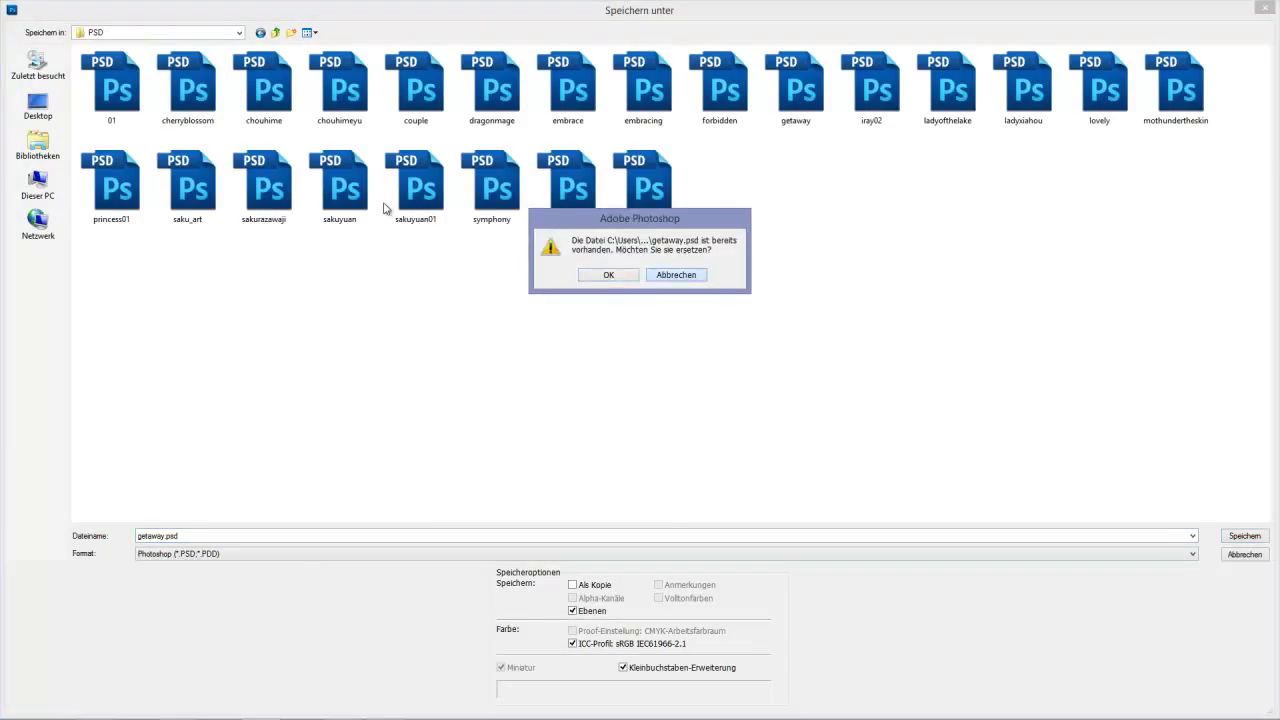
{"action": "key", "text": "Return"}
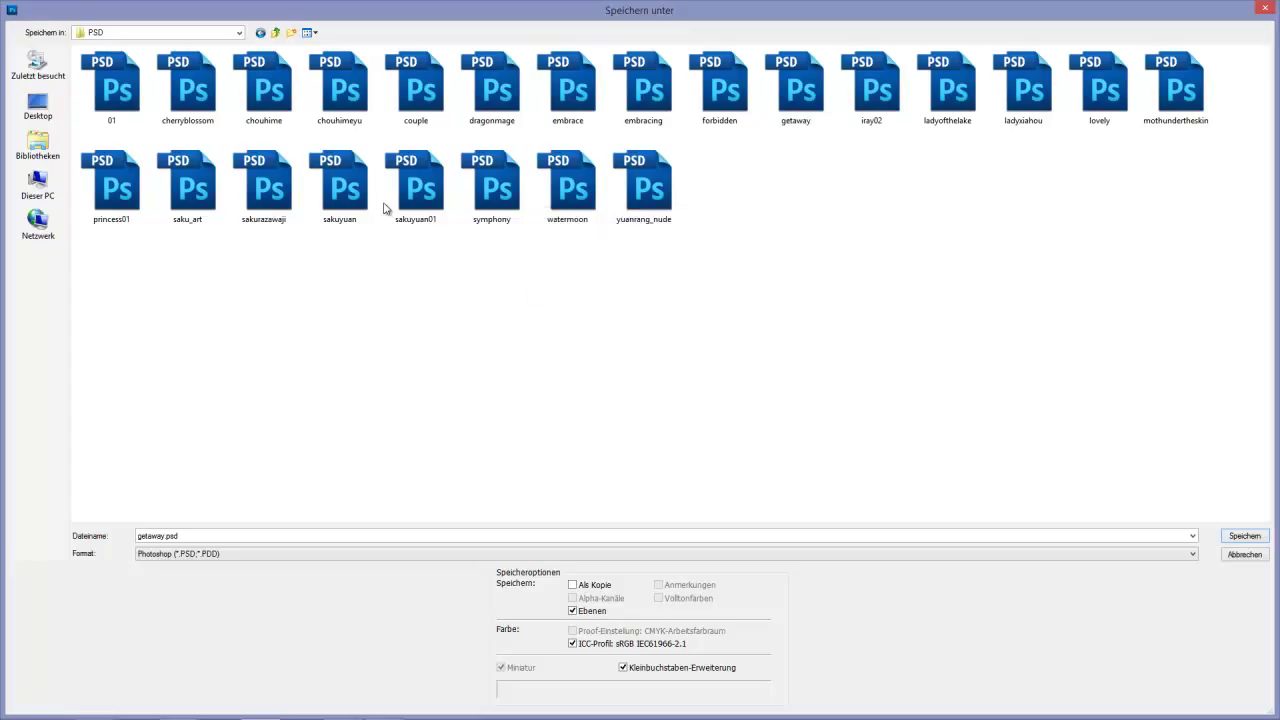
{"action": "key", "text": "Right"}
{"action": "type", "text": "01"}
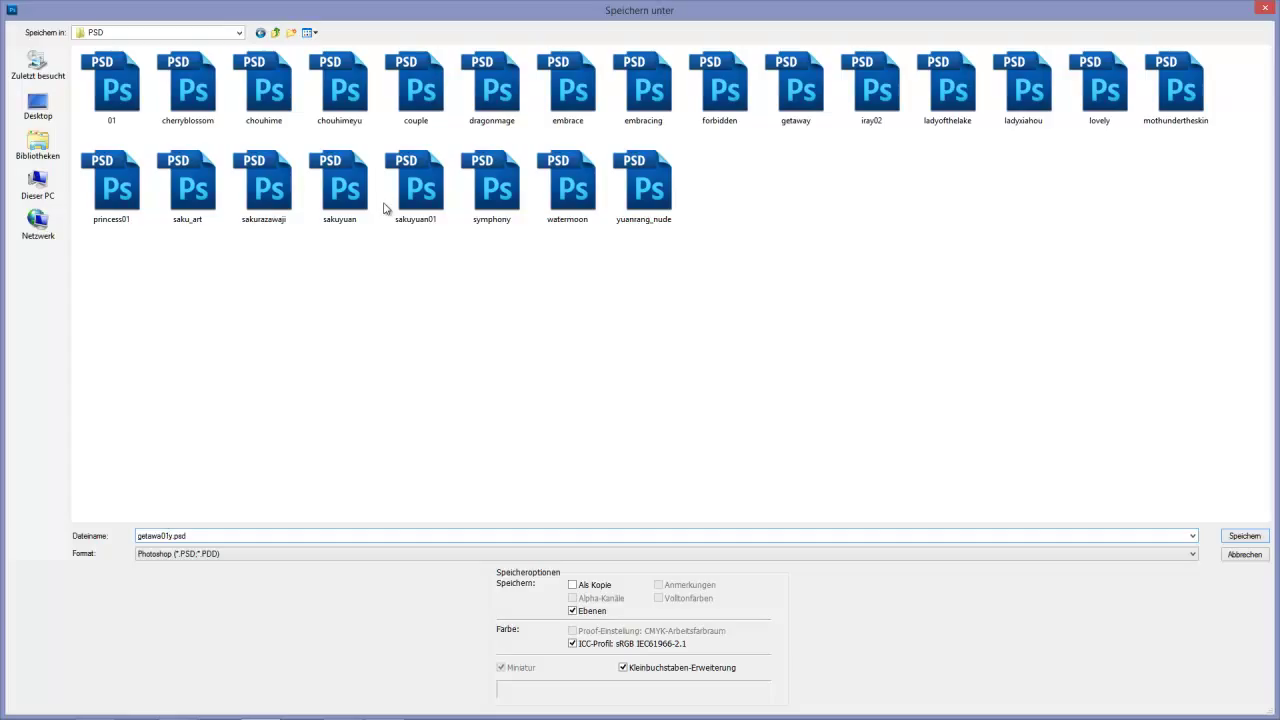
{"action": "key", "text": "Delete"}
{"action": "type", "text": "y"}
{"action": "key", "text": "Return"}
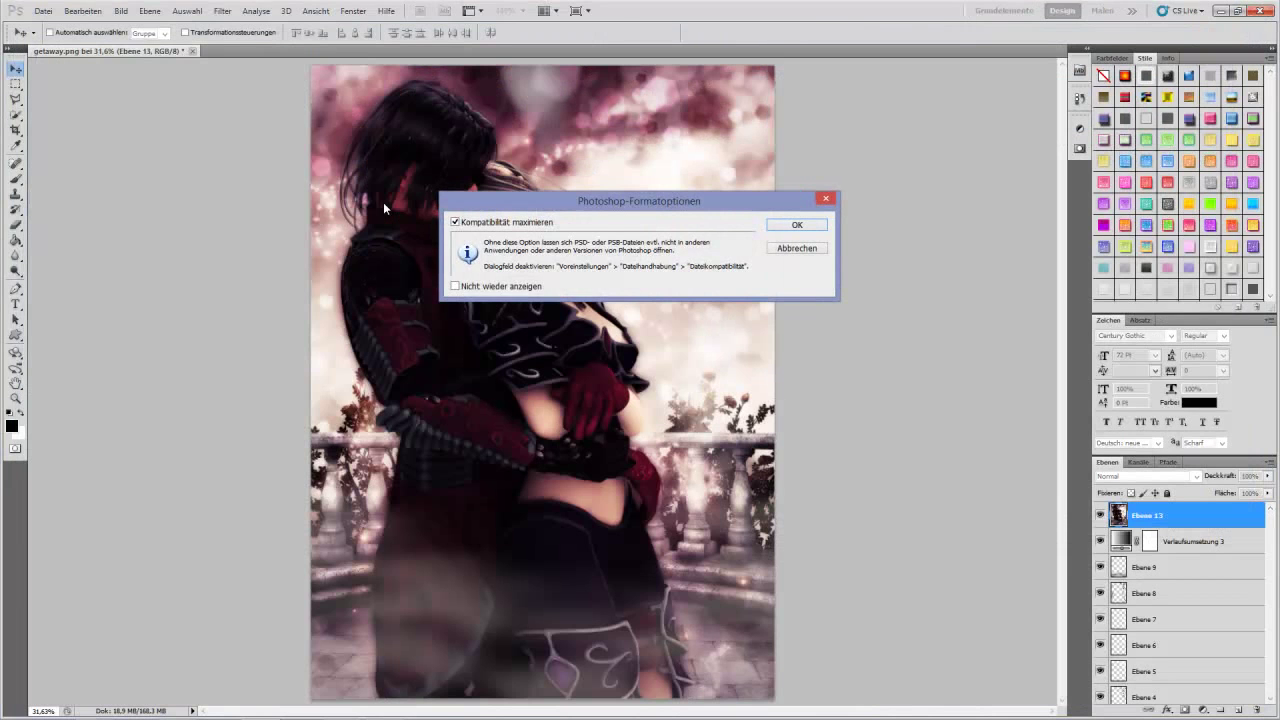
{"action": "key", "text": "Return"}
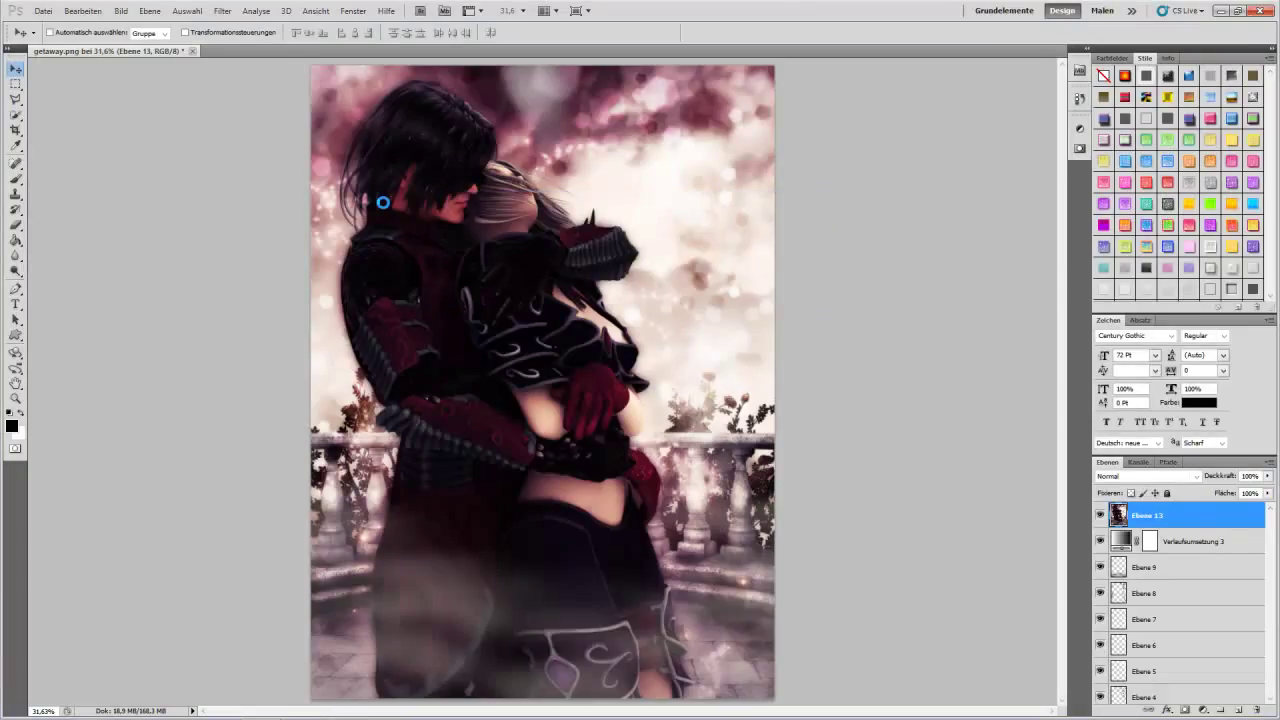
Try opening the getaway PSD file and dismiss the incompatibility error.
{"action": "key", "text": "alt+d"}
{"action": "key", "text": "Down"}
{"action": "key", "text": "Down"}
{"action": "key", "text": "Up"}
{"action": "key", "text": "Return"}
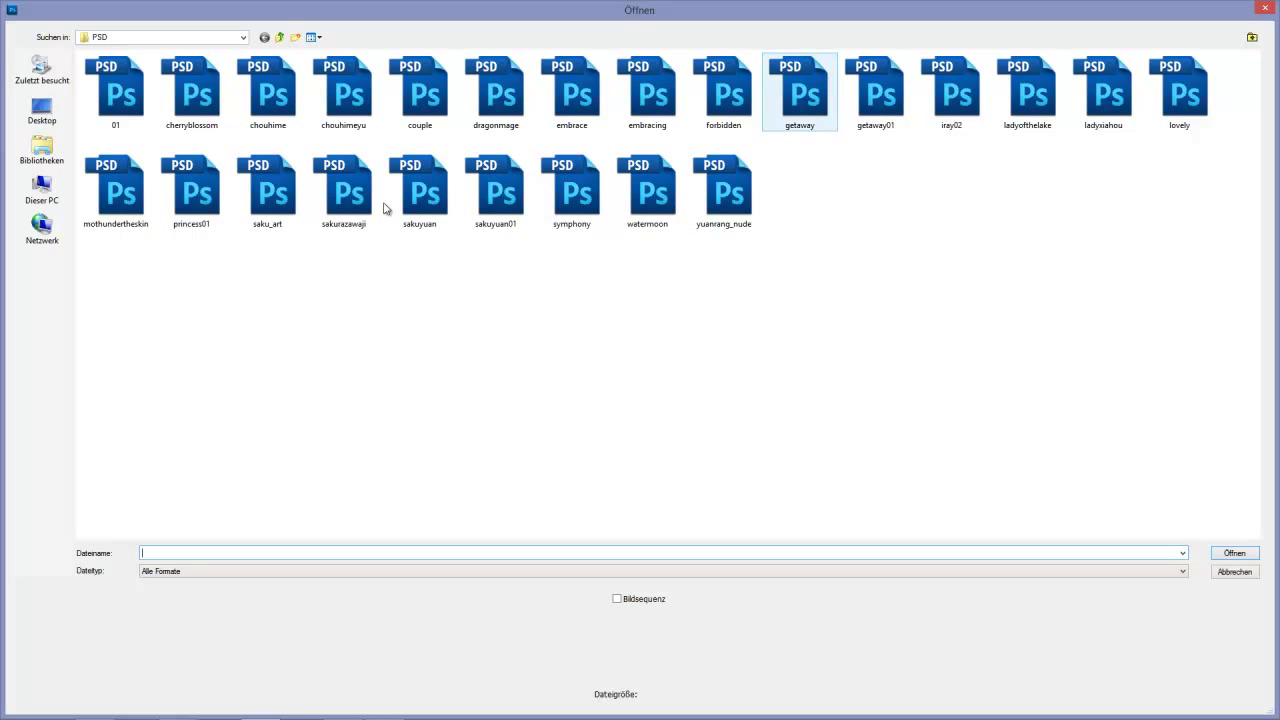
{"action": "key", "text": "Return"}
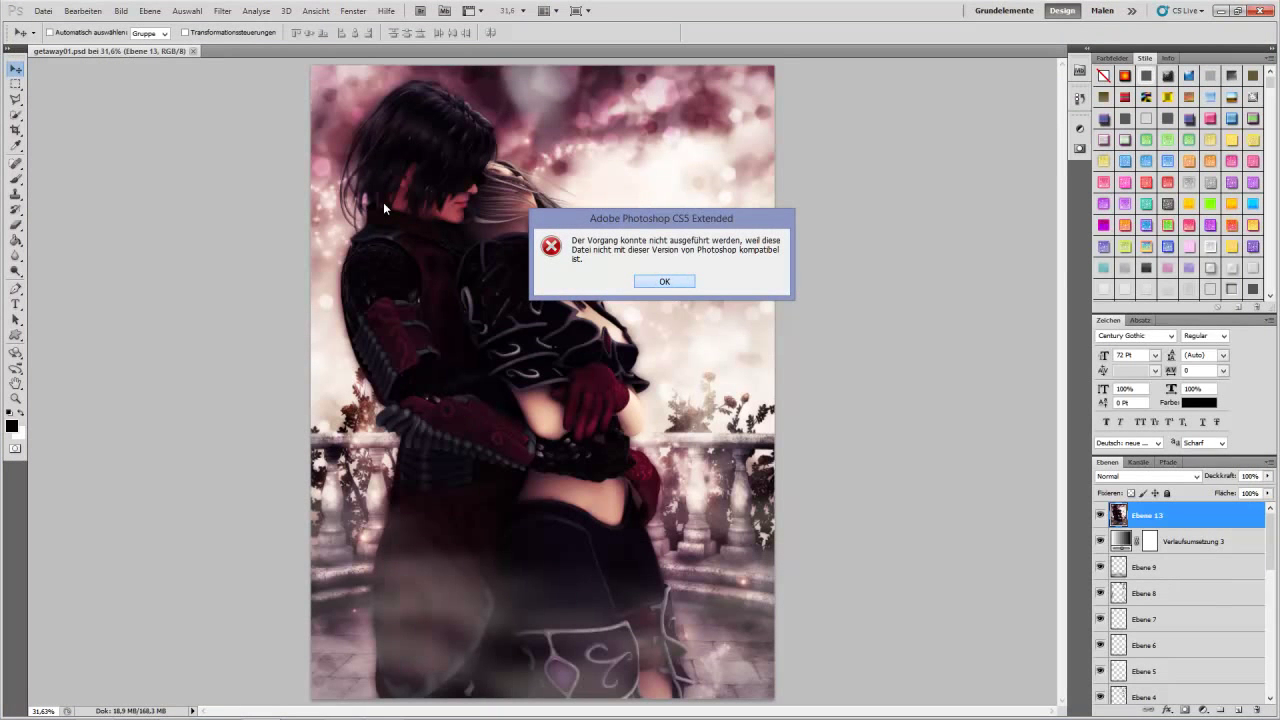
{"action": "key", "text": "Return"}
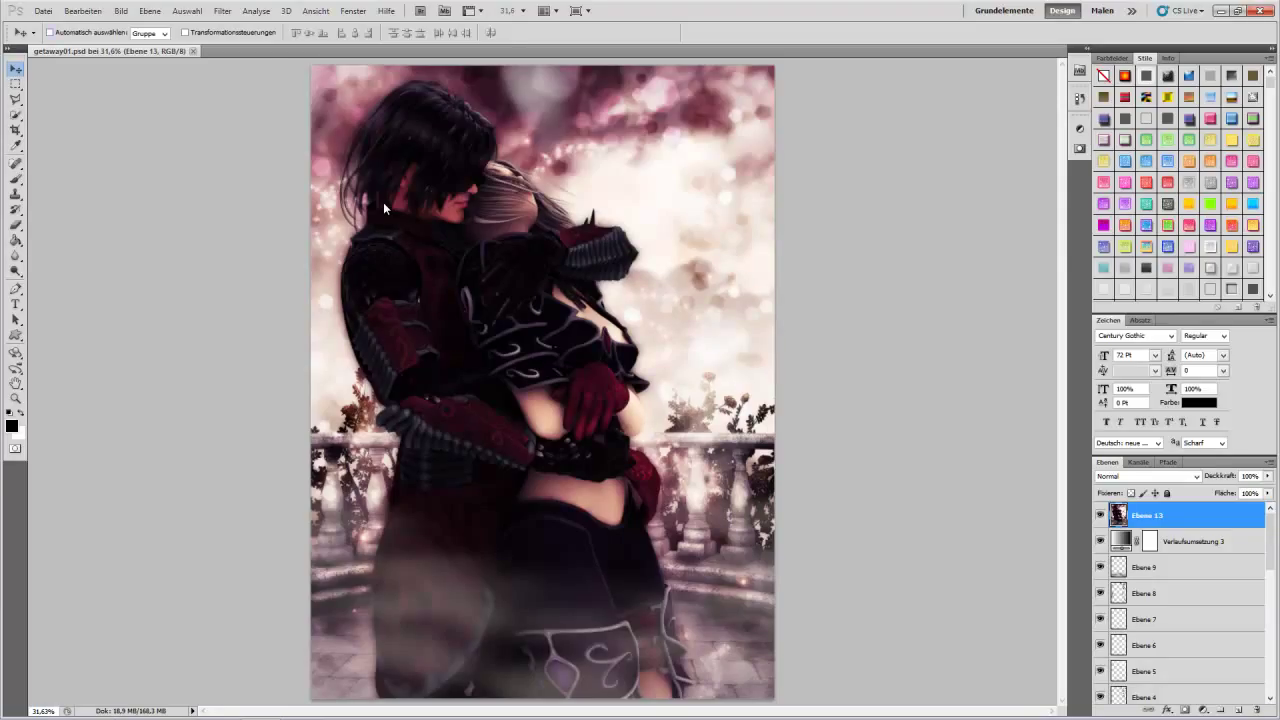
{"action": "key", "text": "alt+d"}
{"action": "key", "text": "Escape"}
{"action": "key", "text": "F10"}
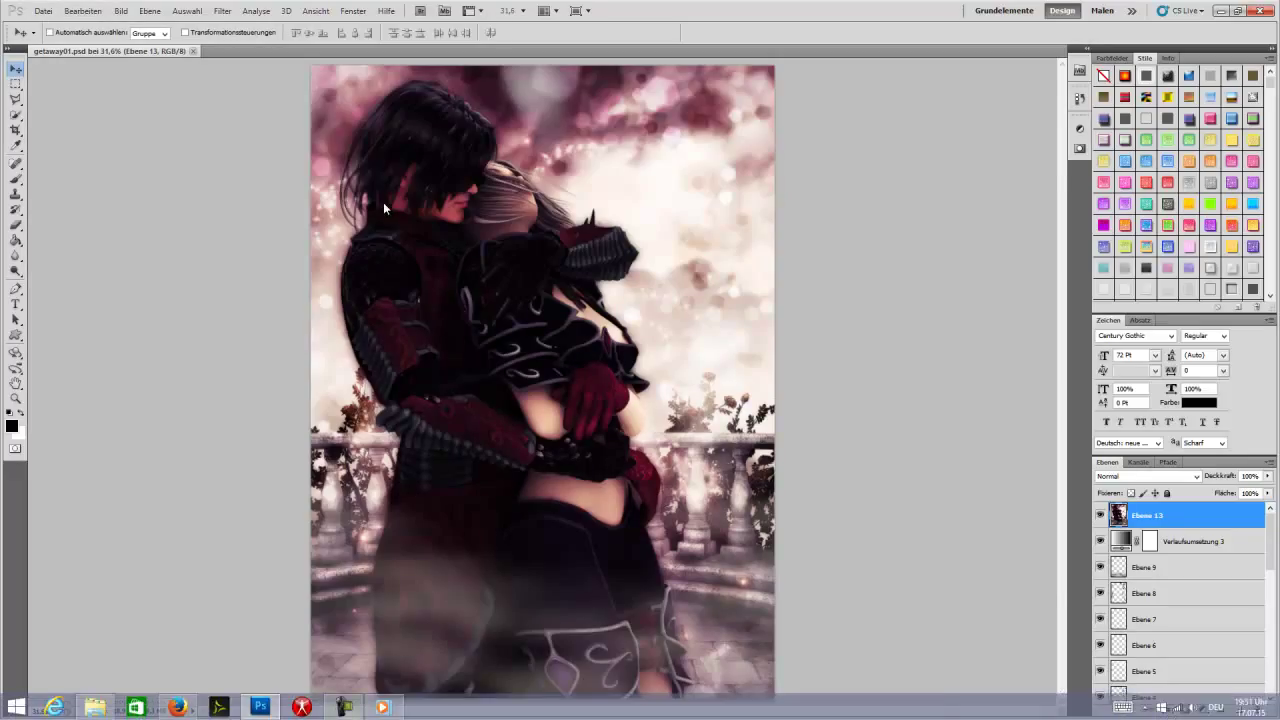